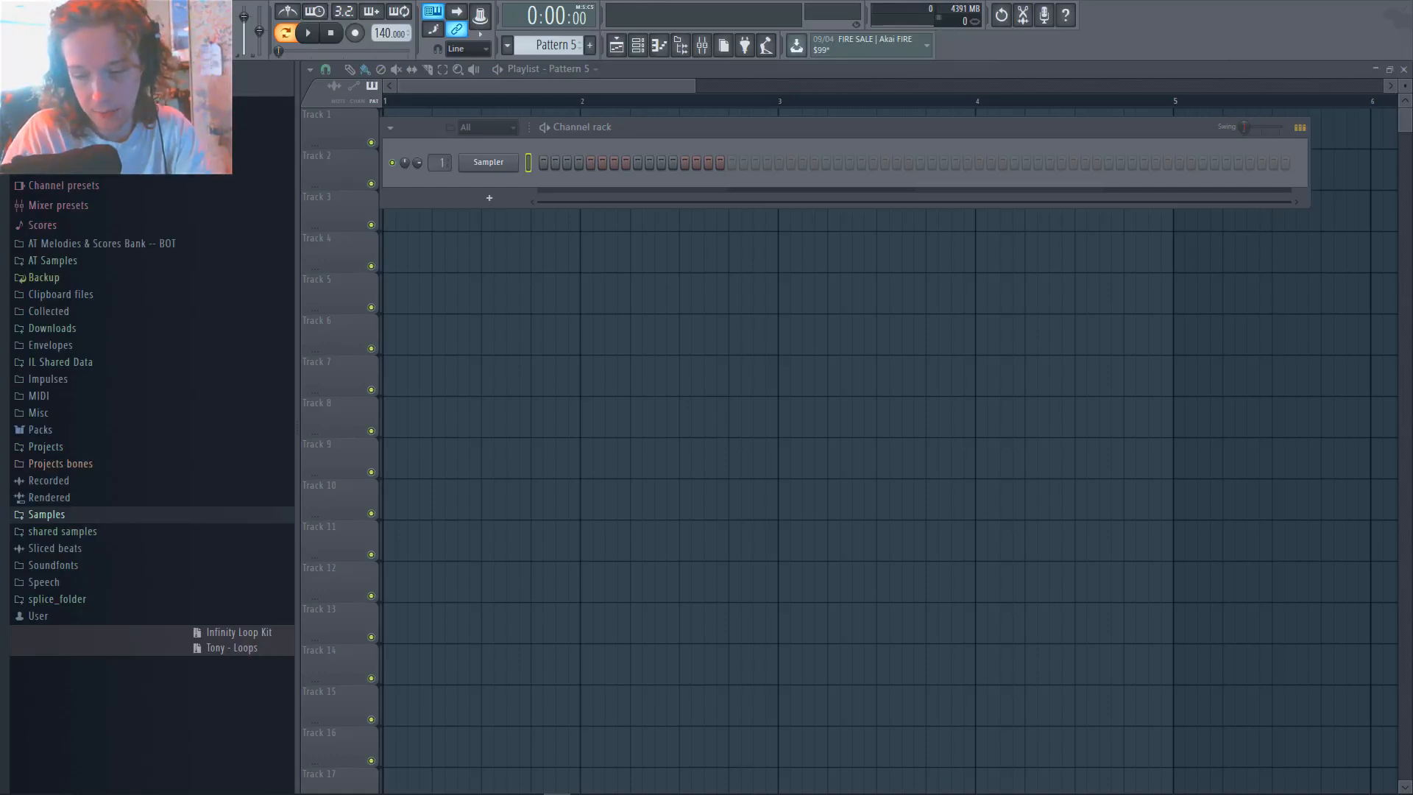
# Switch to the browser and examine the keys and BPM values of the Playboi Carti songs listed on Tunebat
pyautogui.hotkey('alt', 'Tab')
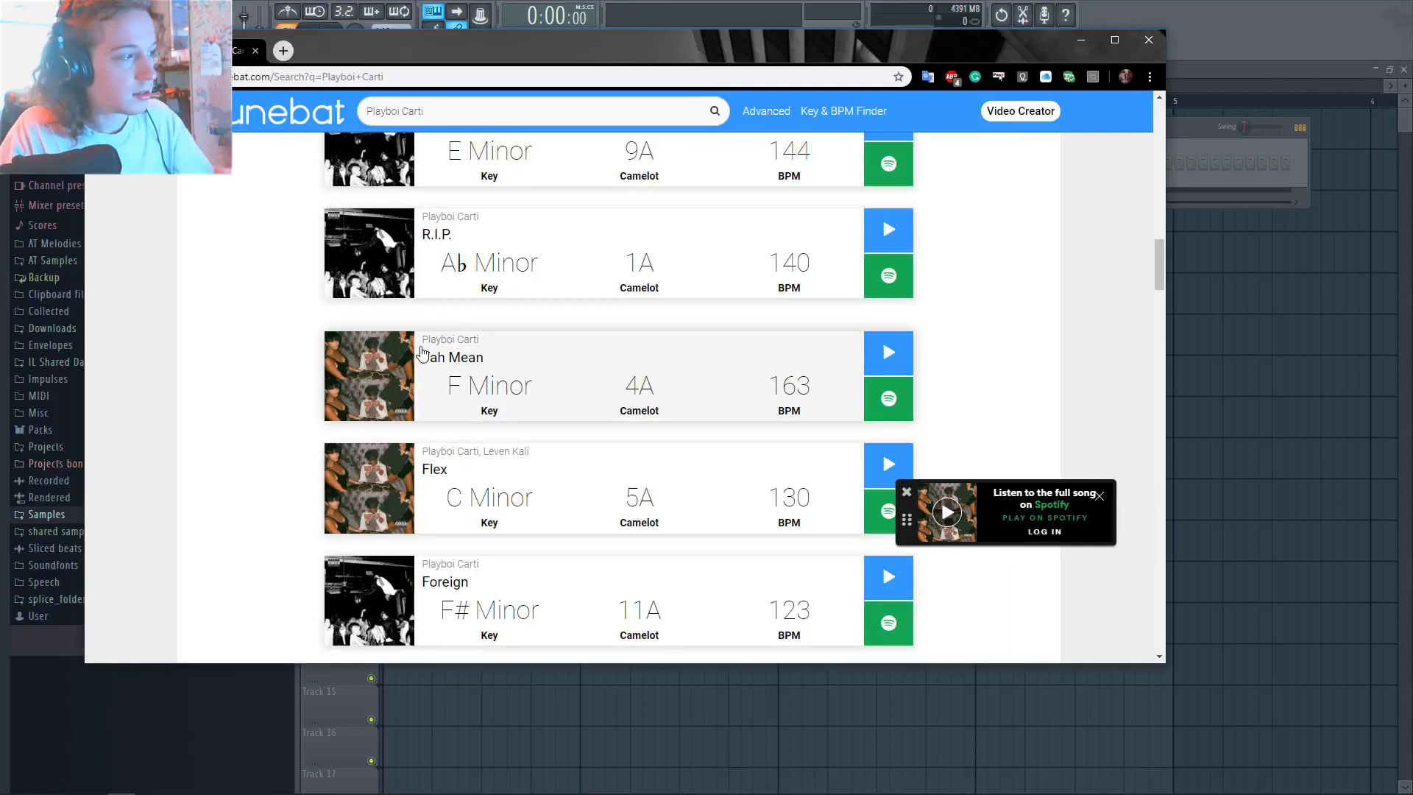
pyautogui.scroll(5, 934, 435)
pyautogui.click(1099, 496)
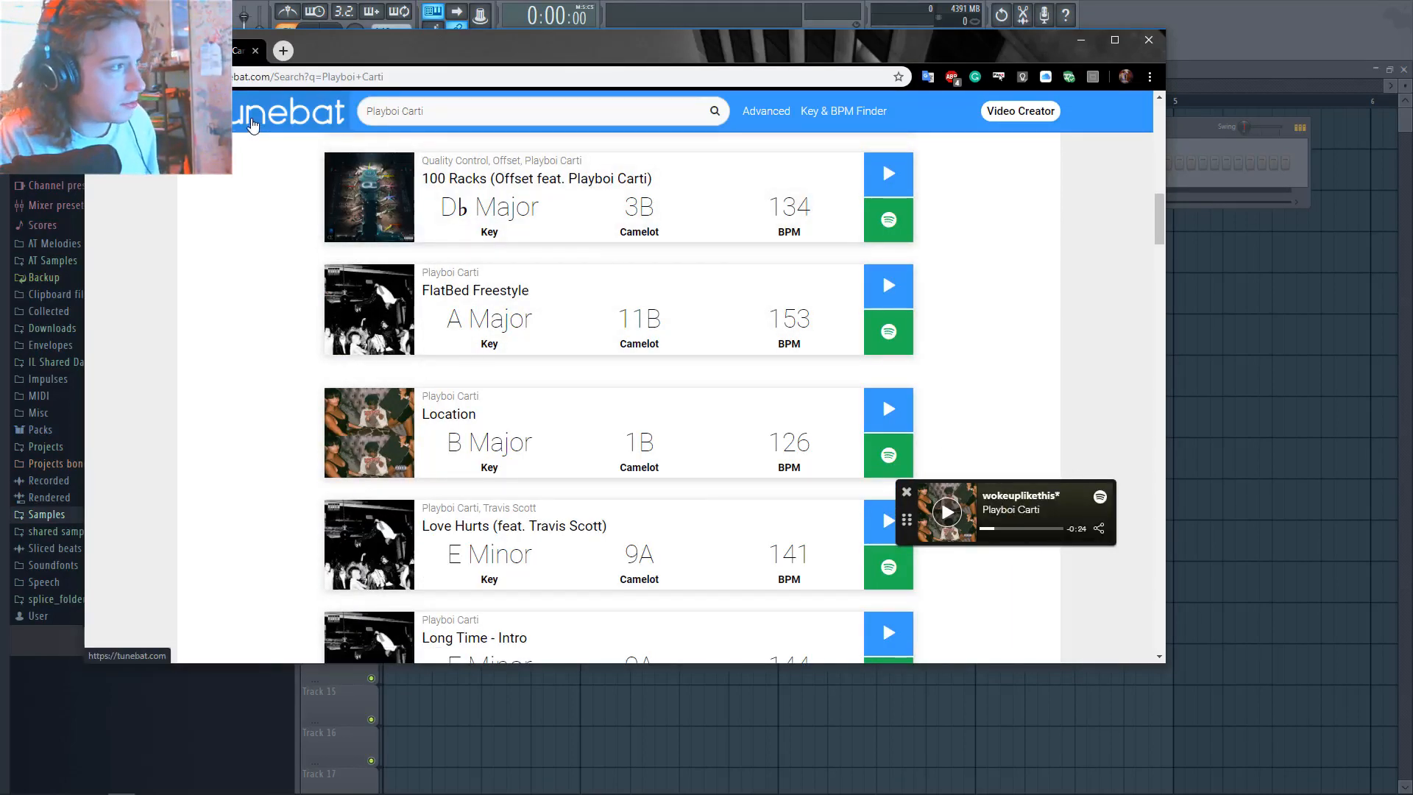
pyautogui.scroll(4, 533, 217)
pyautogui.scroll(4, 533, 217)
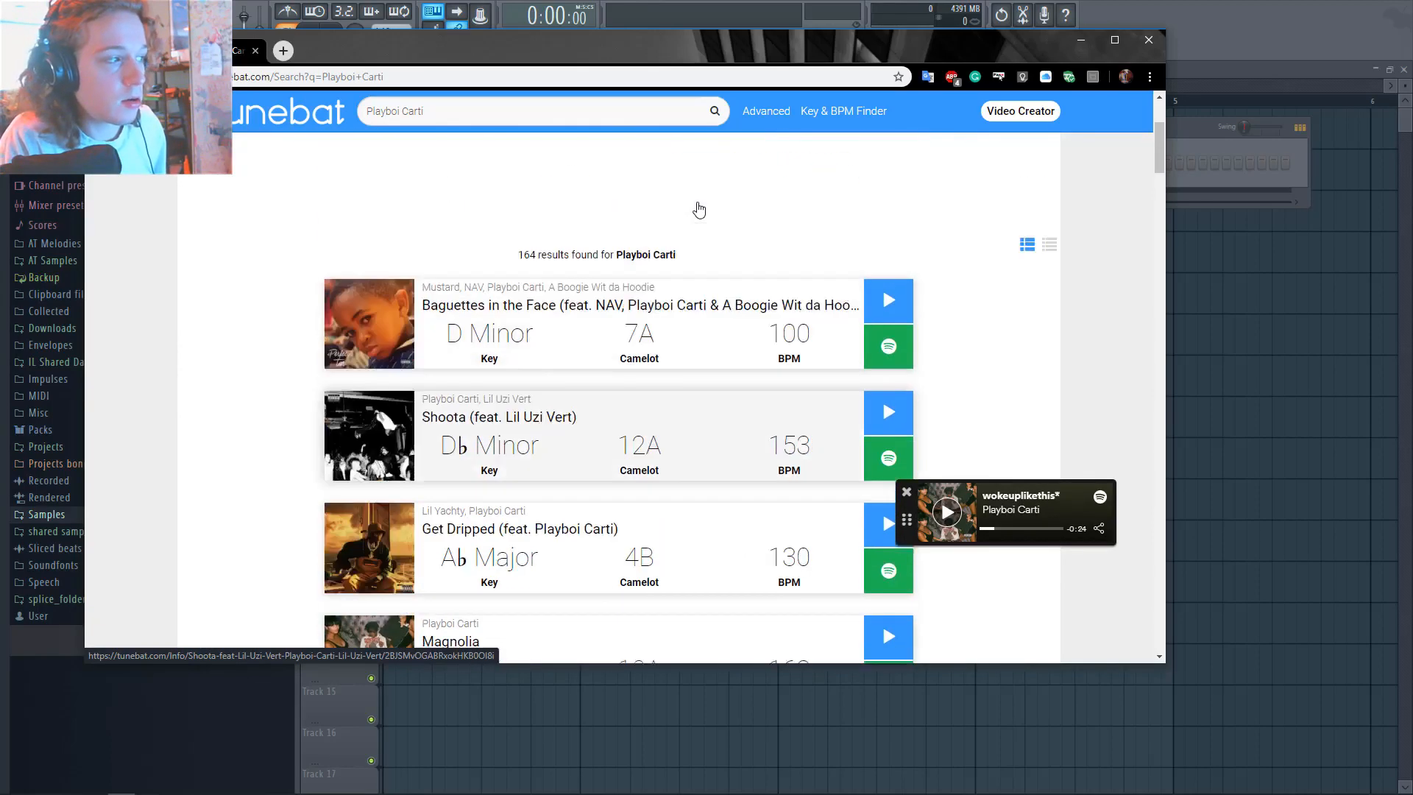
pyautogui.scroll(3, 695, 206)
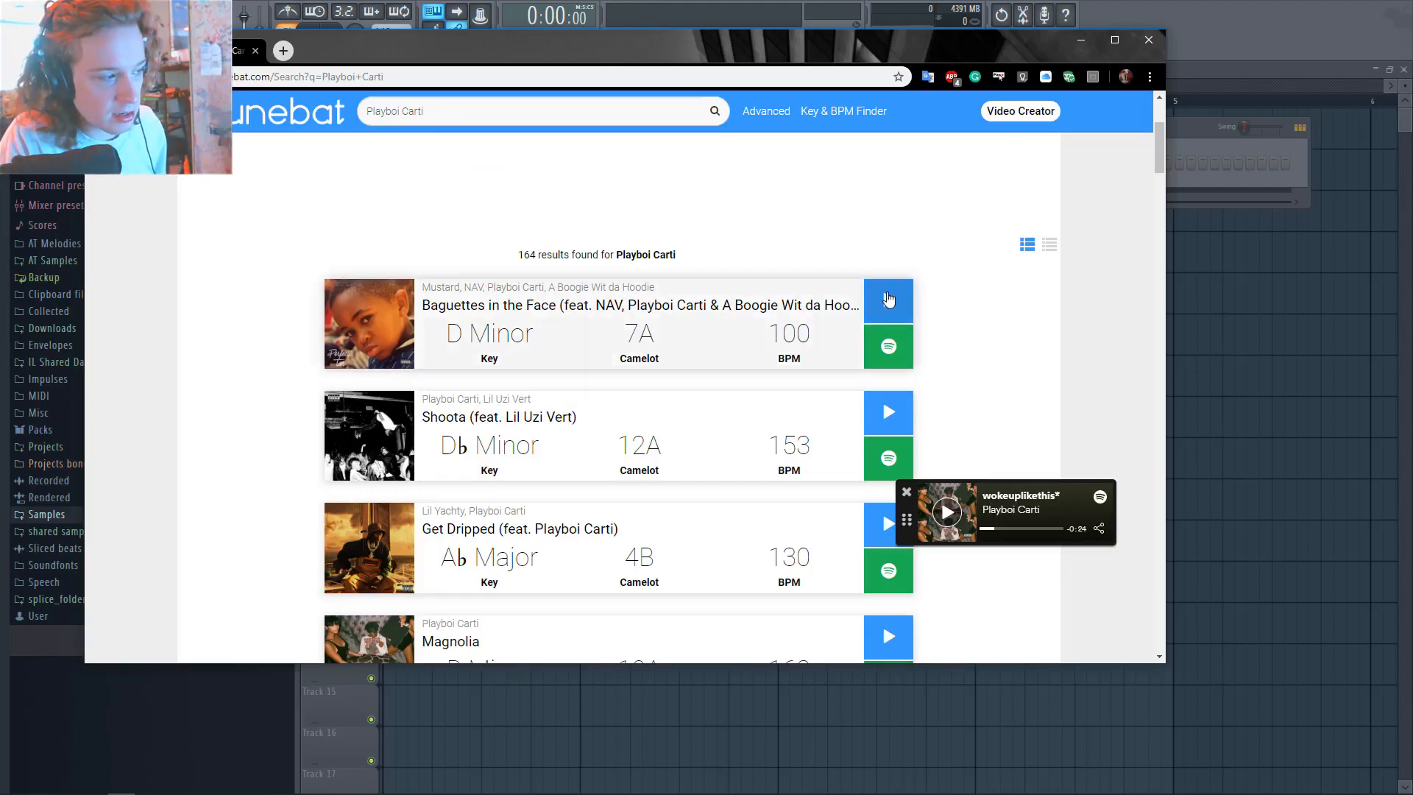
pyautogui.scroll(-4, 888, 298)
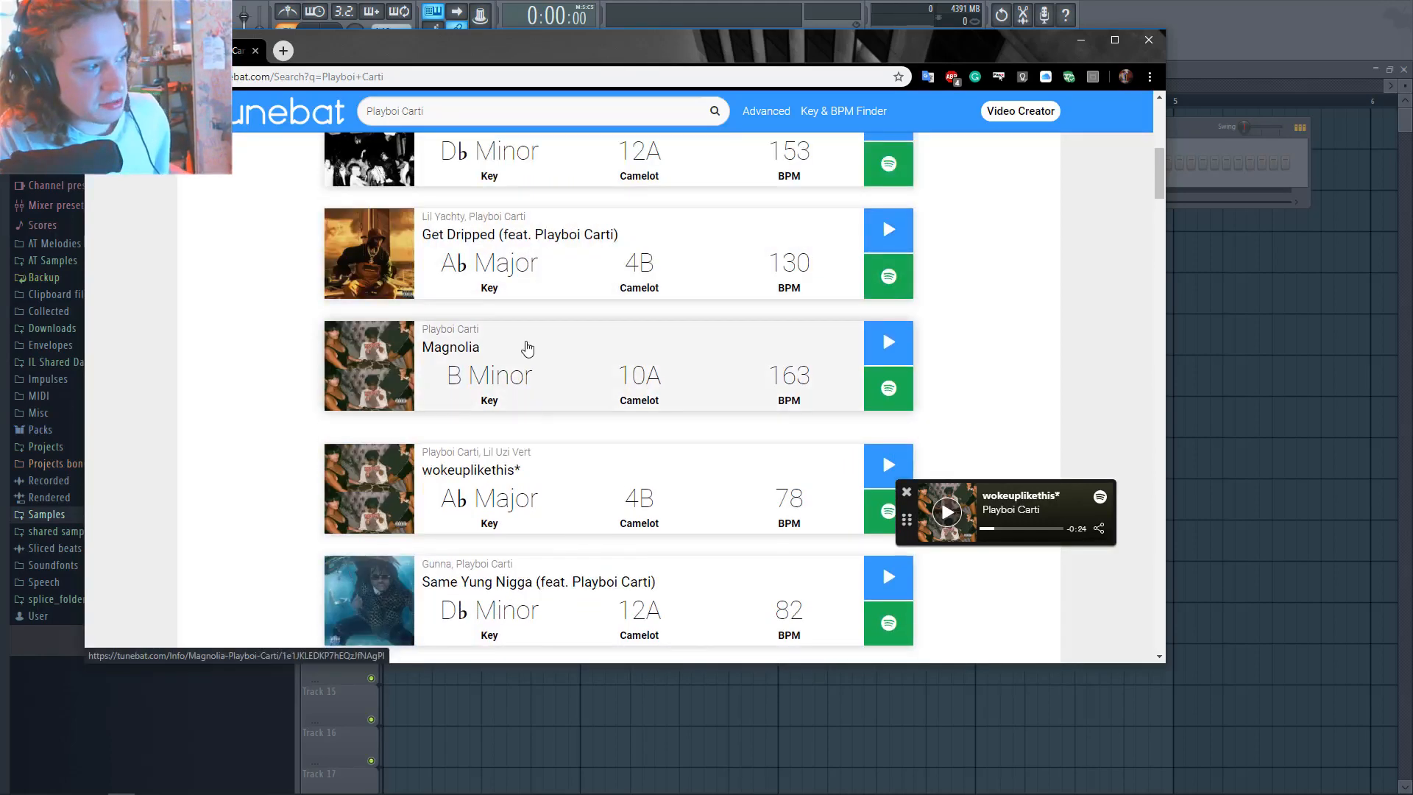
pyautogui.scroll(-2, 446, 283)
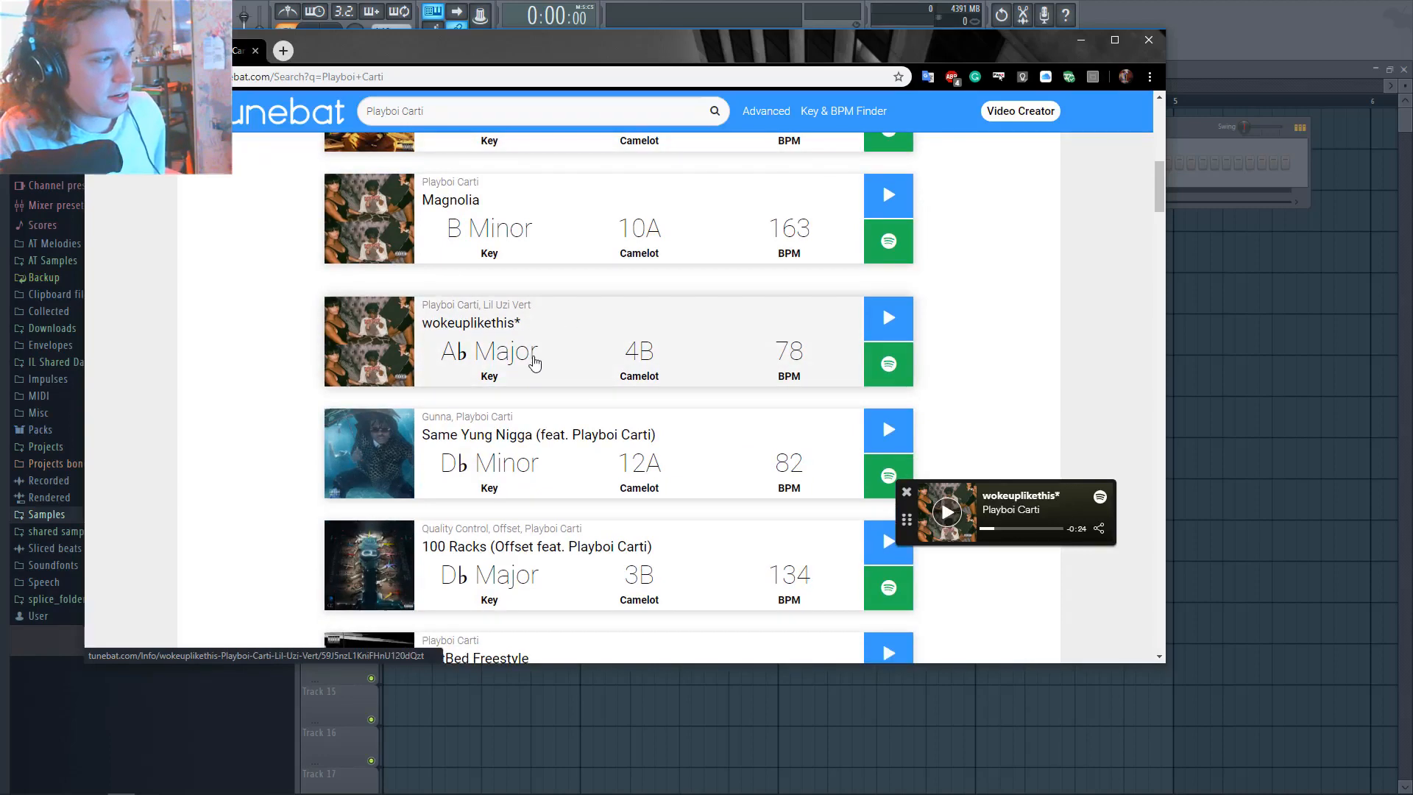
pyautogui.scroll(-3, 533, 368)
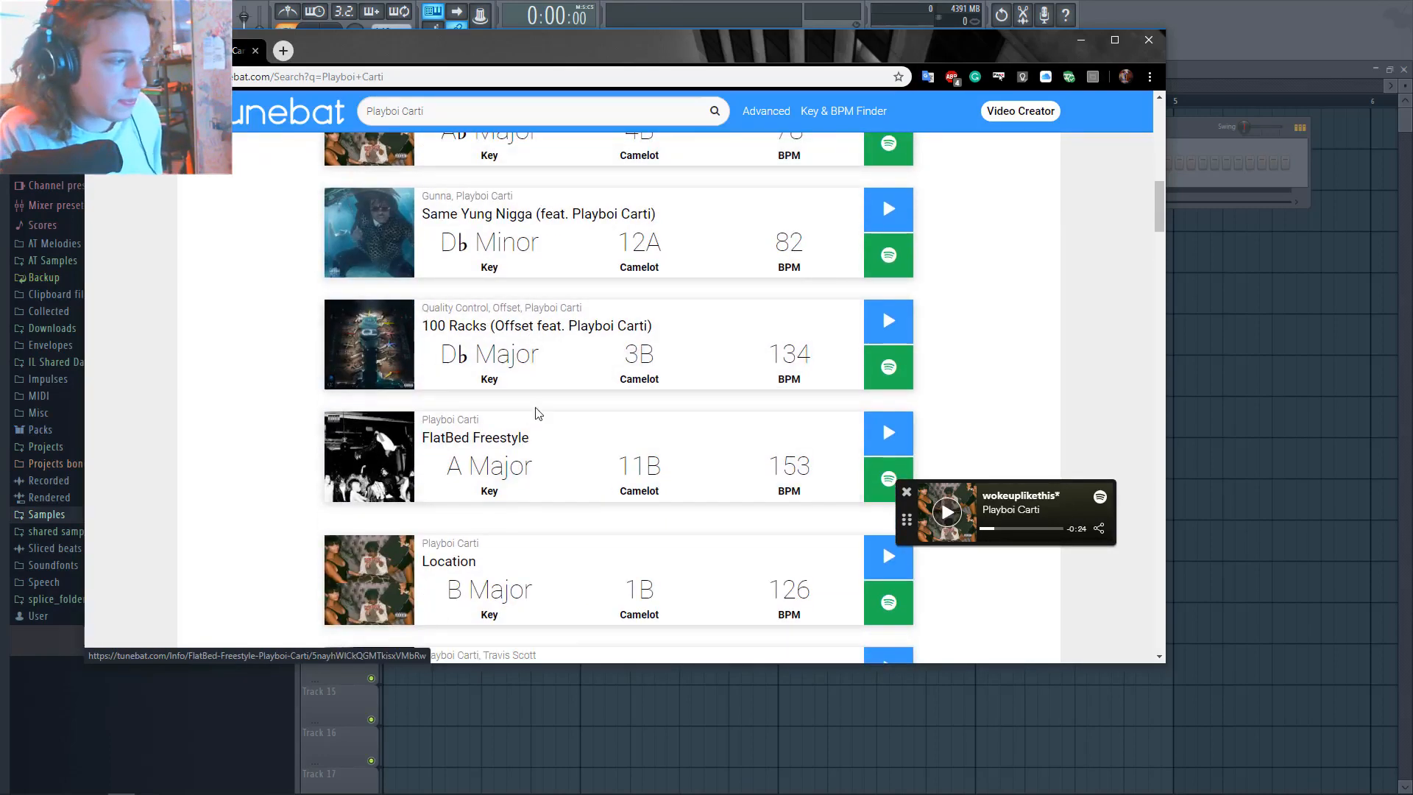
pyautogui.scroll(-1, 536, 411)
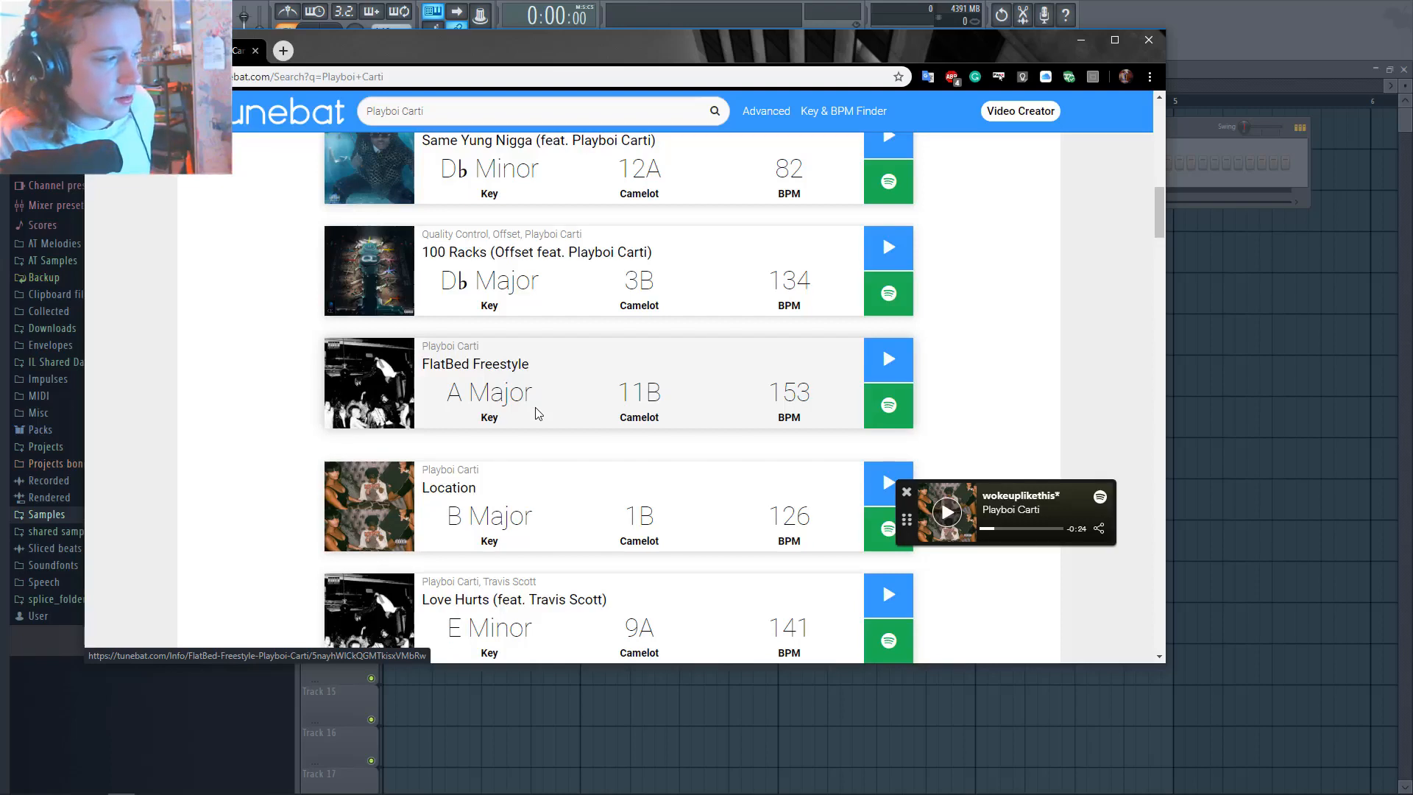
pyautogui.scroll(-1, 537, 413)
pyautogui.scroll(-2, 544, 559)
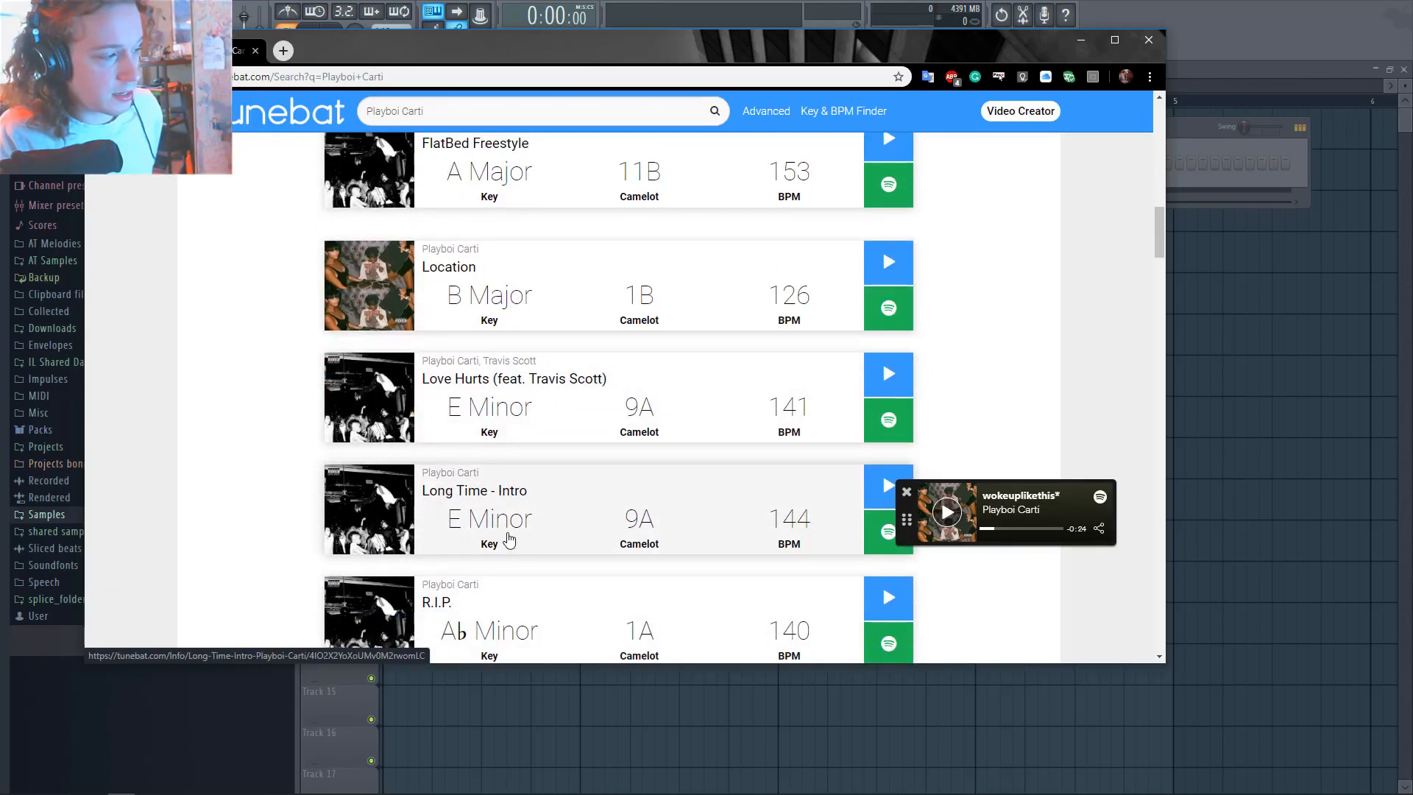
pyautogui.scroll(-3, 509, 539)
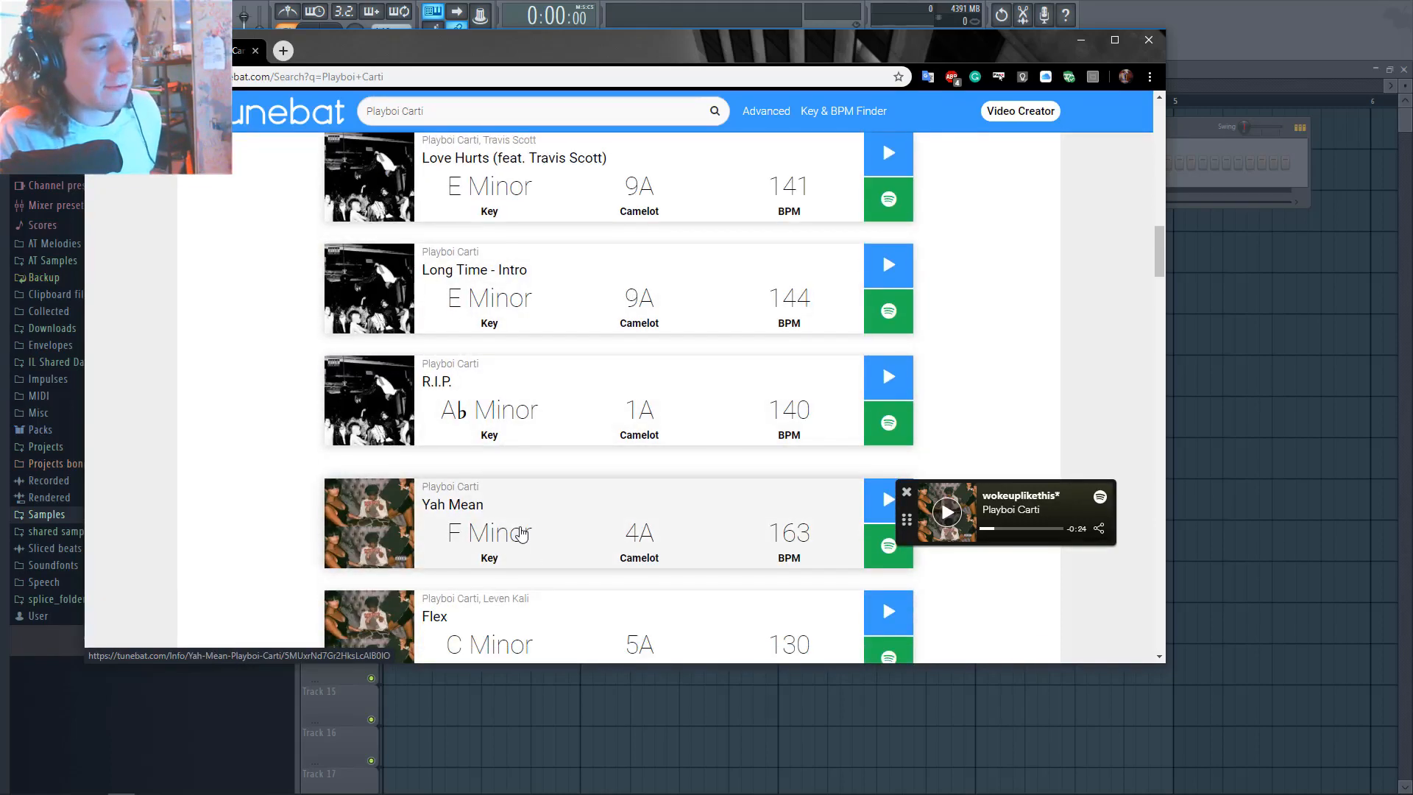
pyautogui.scroll(-2, 521, 532)
pyautogui.scroll(-2, 529, 527)
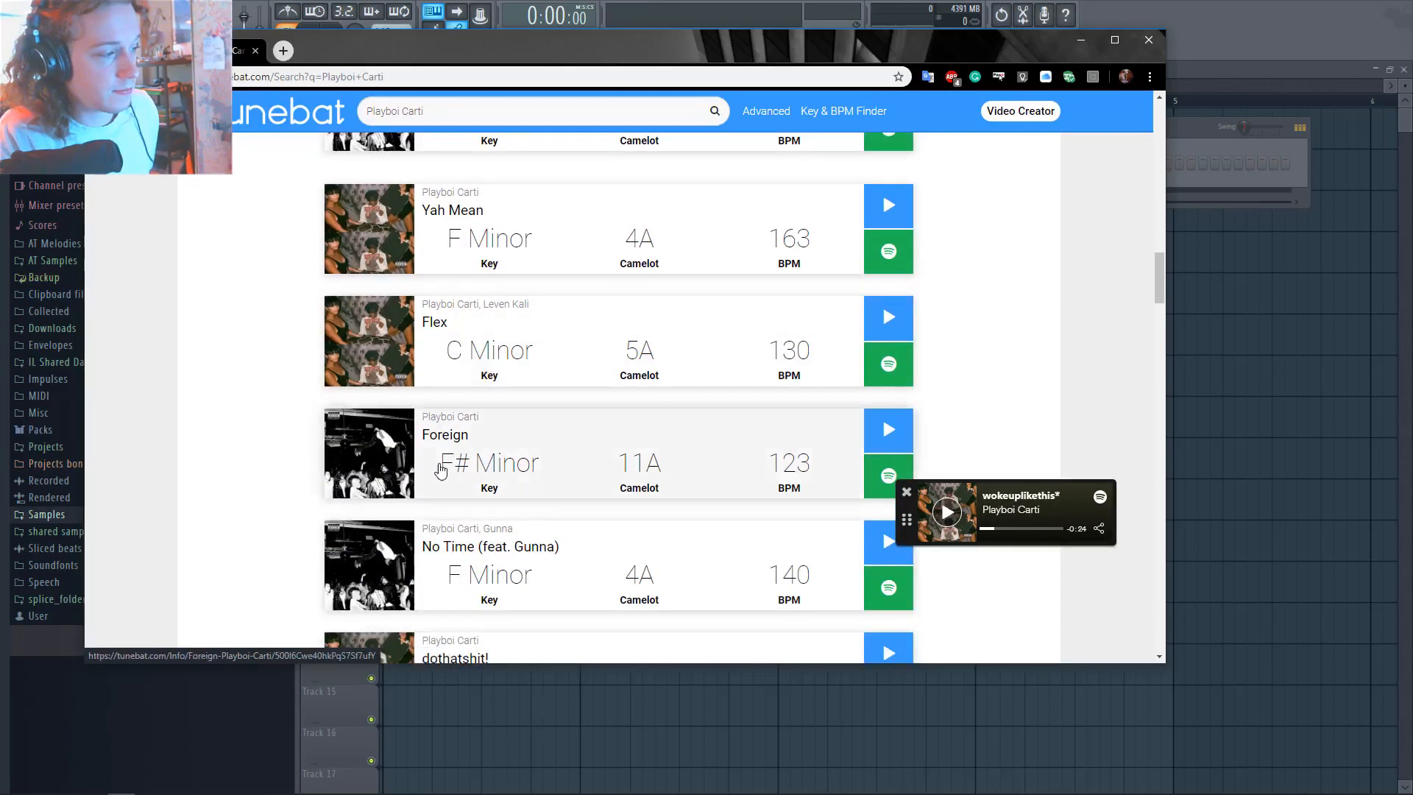
pyautogui.scroll(-2, 517, 441)
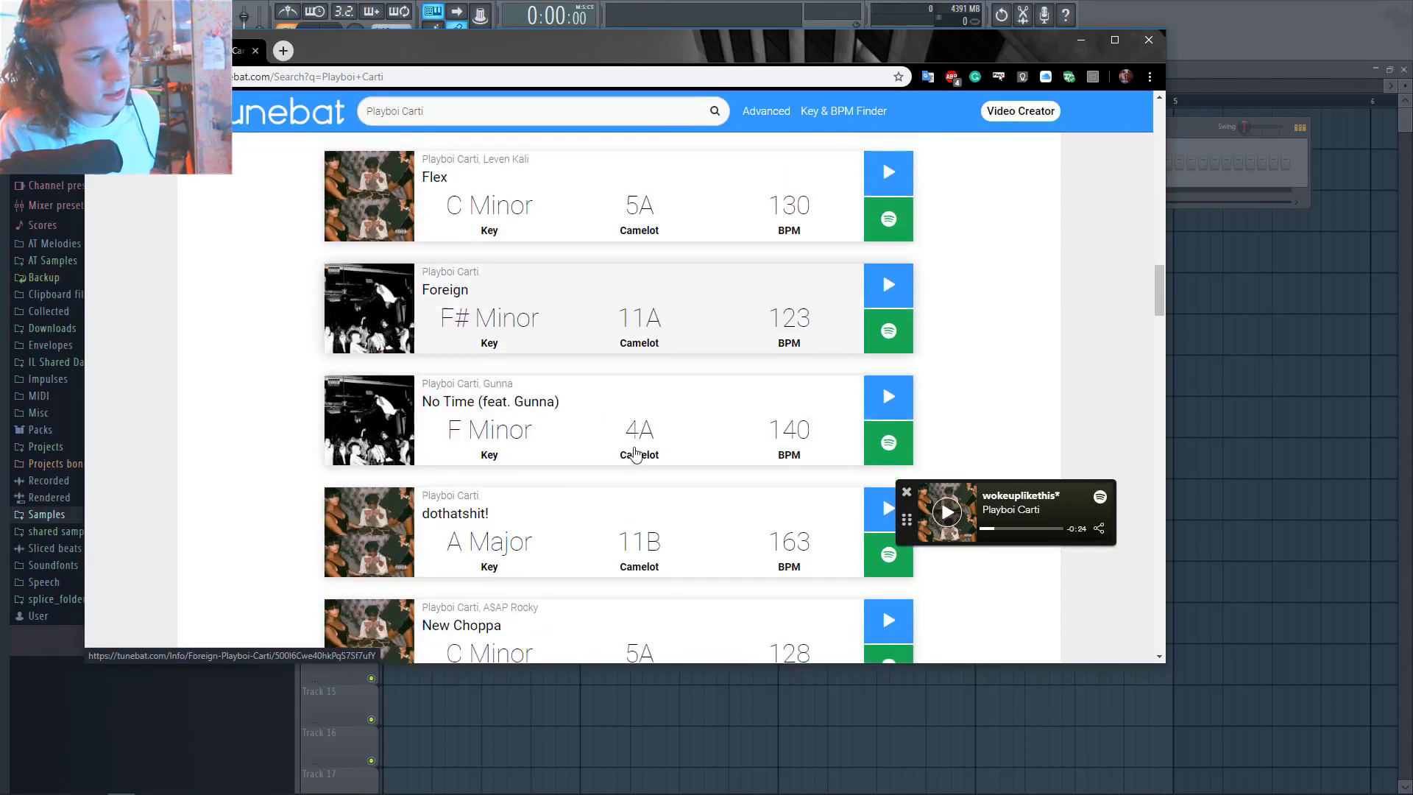
pyautogui.scroll(-3, 542, 543)
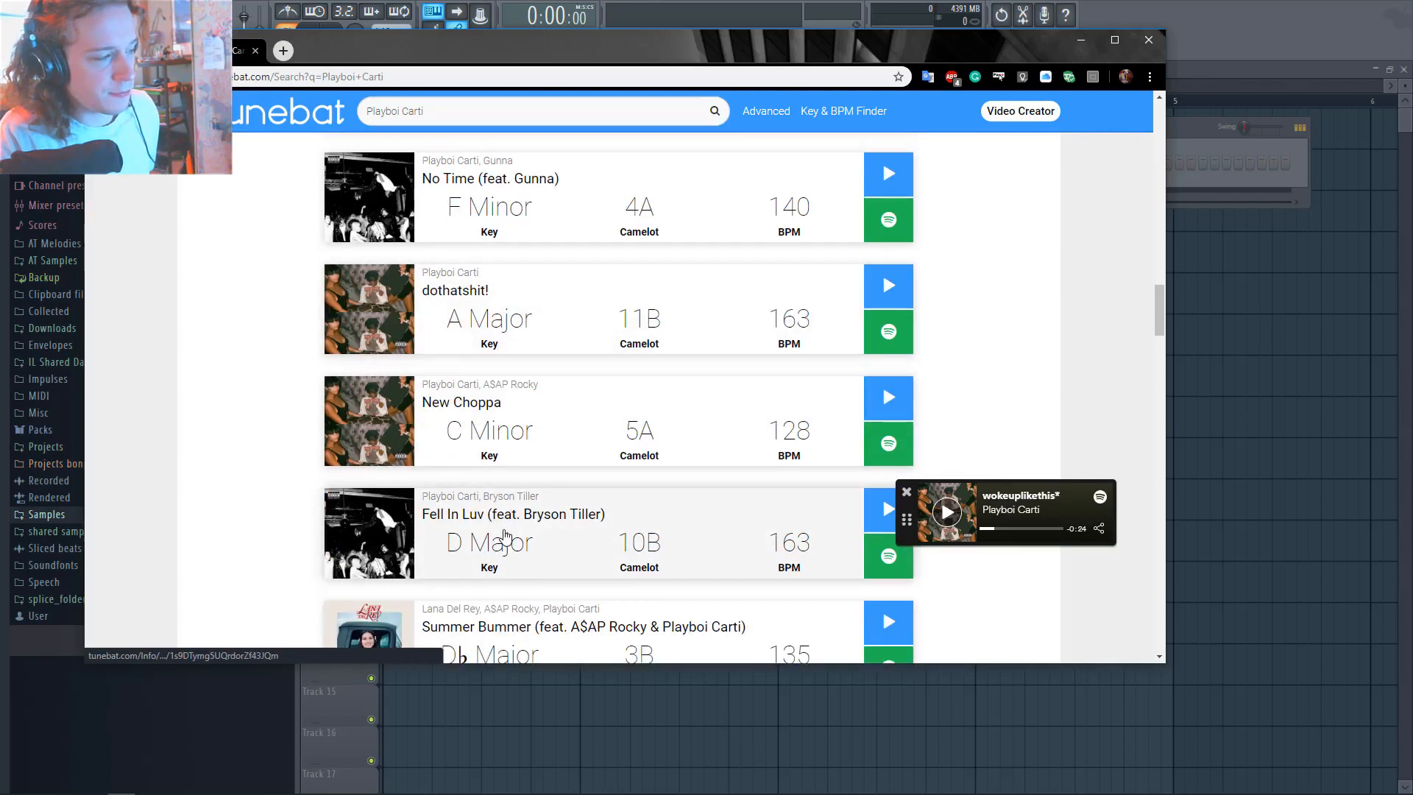
pyautogui.scroll(-4, 507, 535)
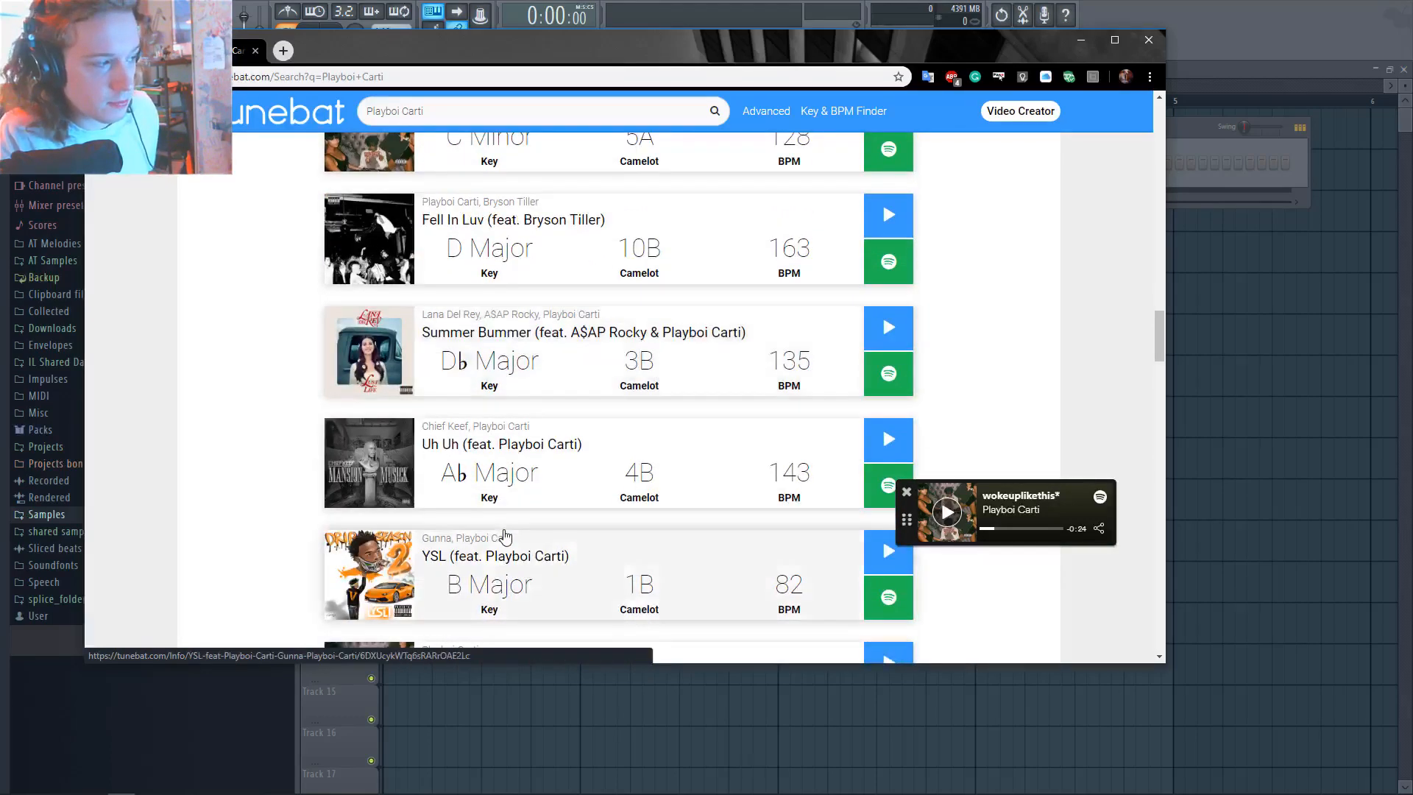
pyautogui.scroll(-3, 536, 488)
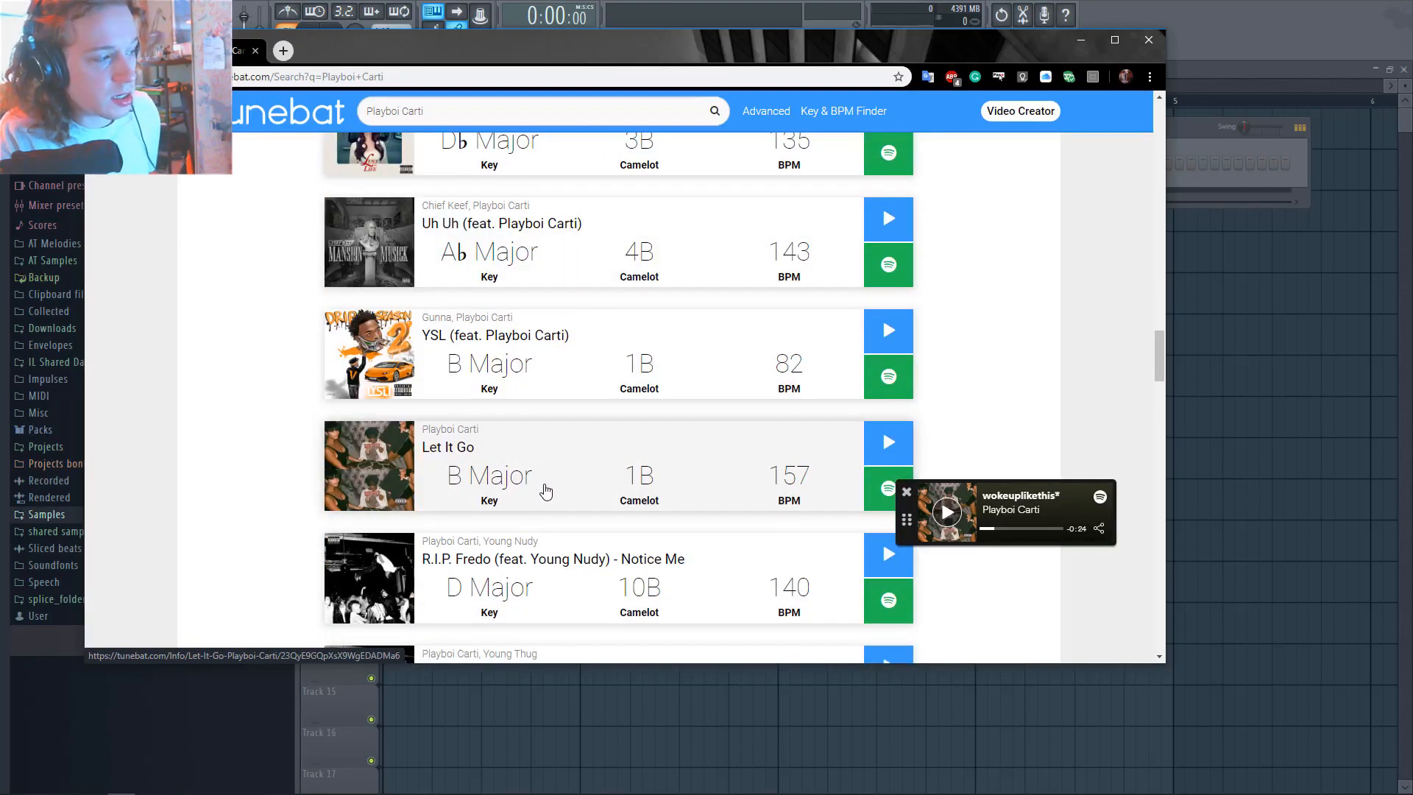
pyautogui.scroll(-1, 417, 458)
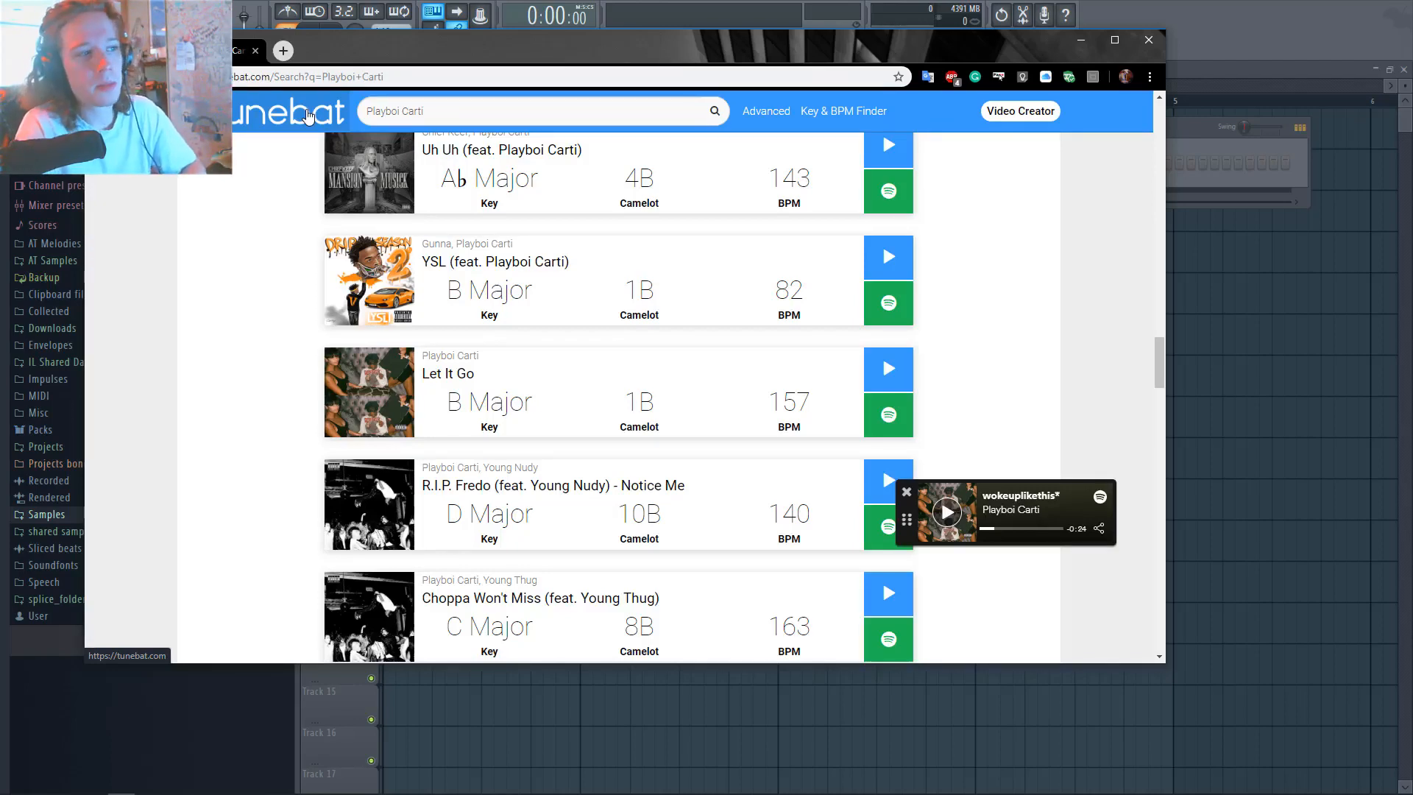
# Return to FL Studio, insert a Purity instrument channel and audition its default piano sound
pyautogui.click(1090, 45)
pyautogui.rightClick(497, 161)
pyautogui.moveTo(624, 261)
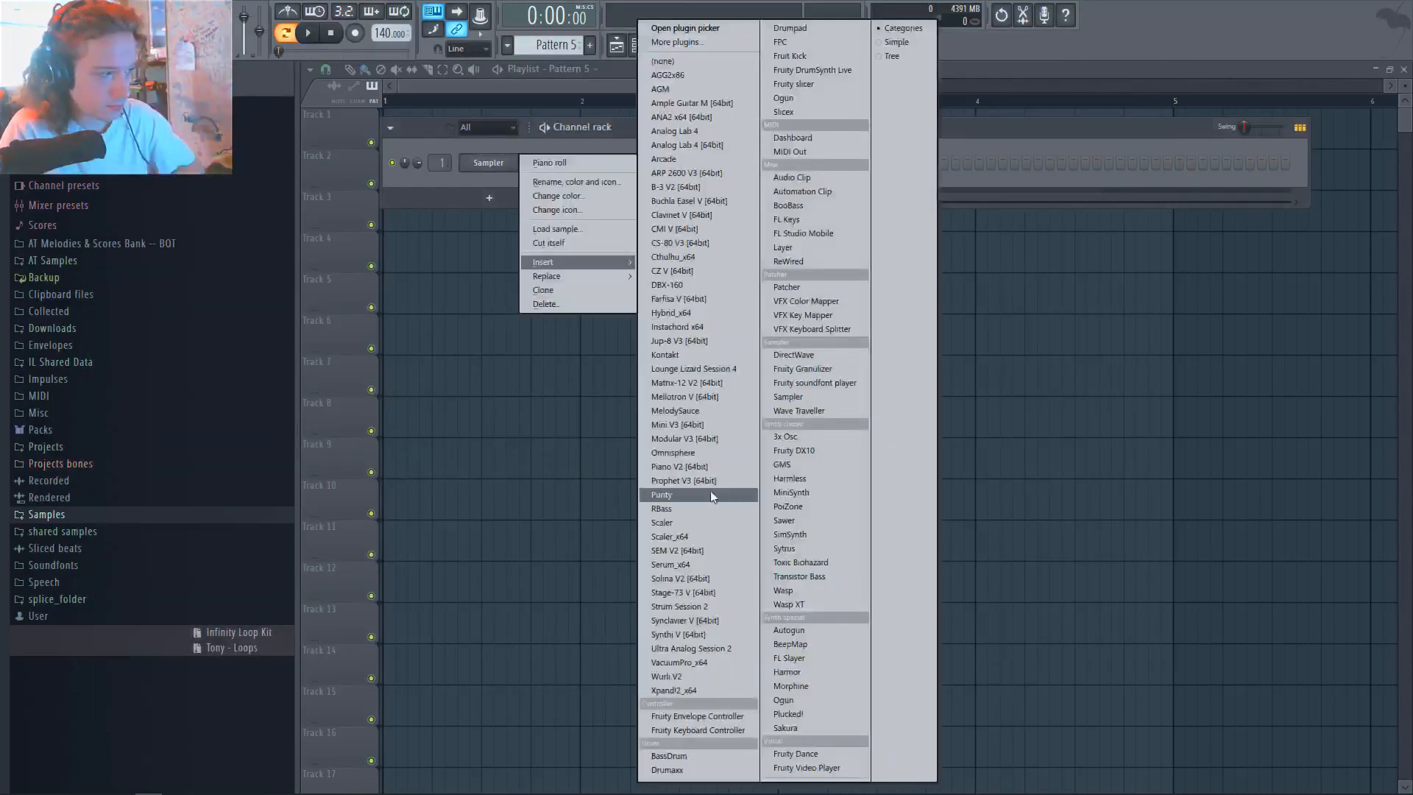
pyautogui.click(709, 491)
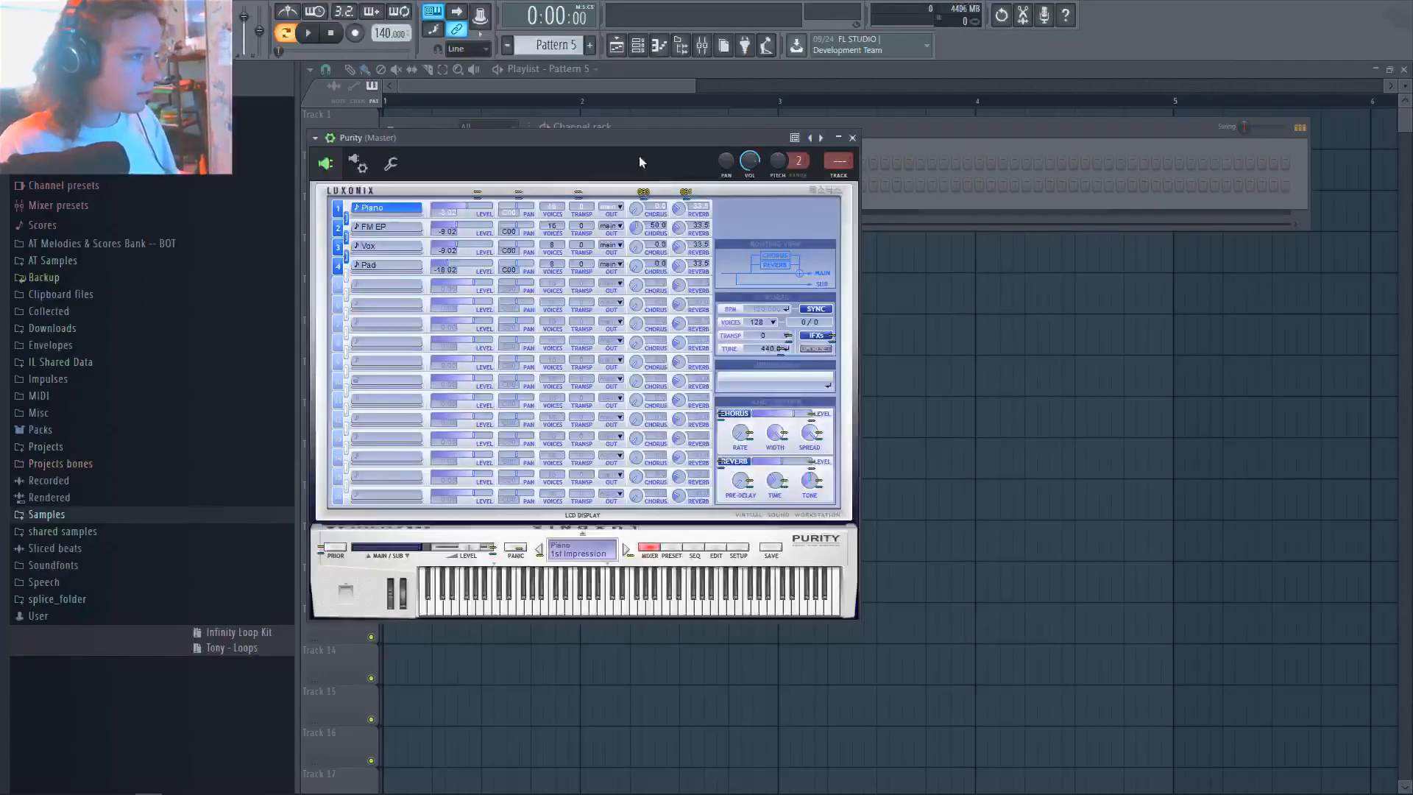
pyautogui.click(632, 587)
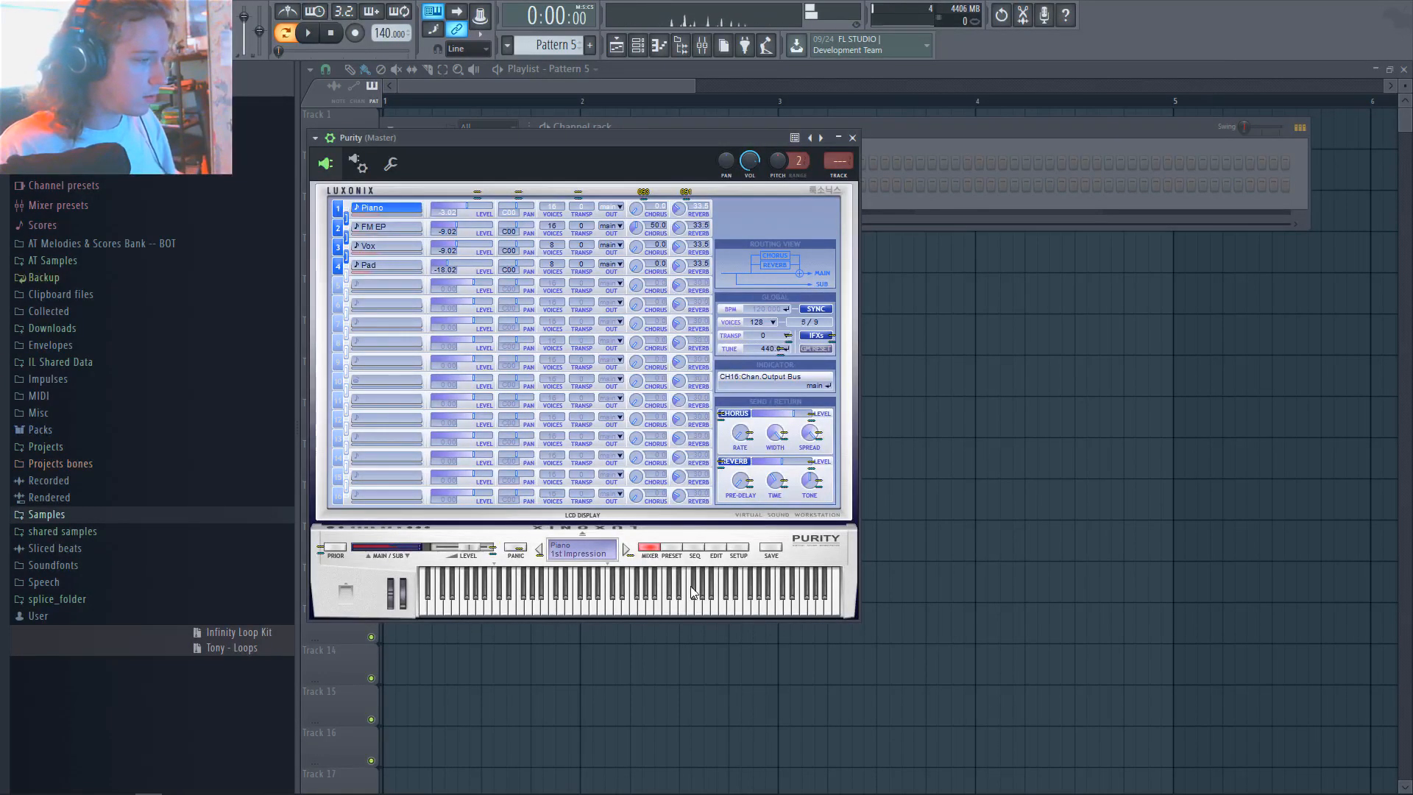
pyautogui.click(961, 136)
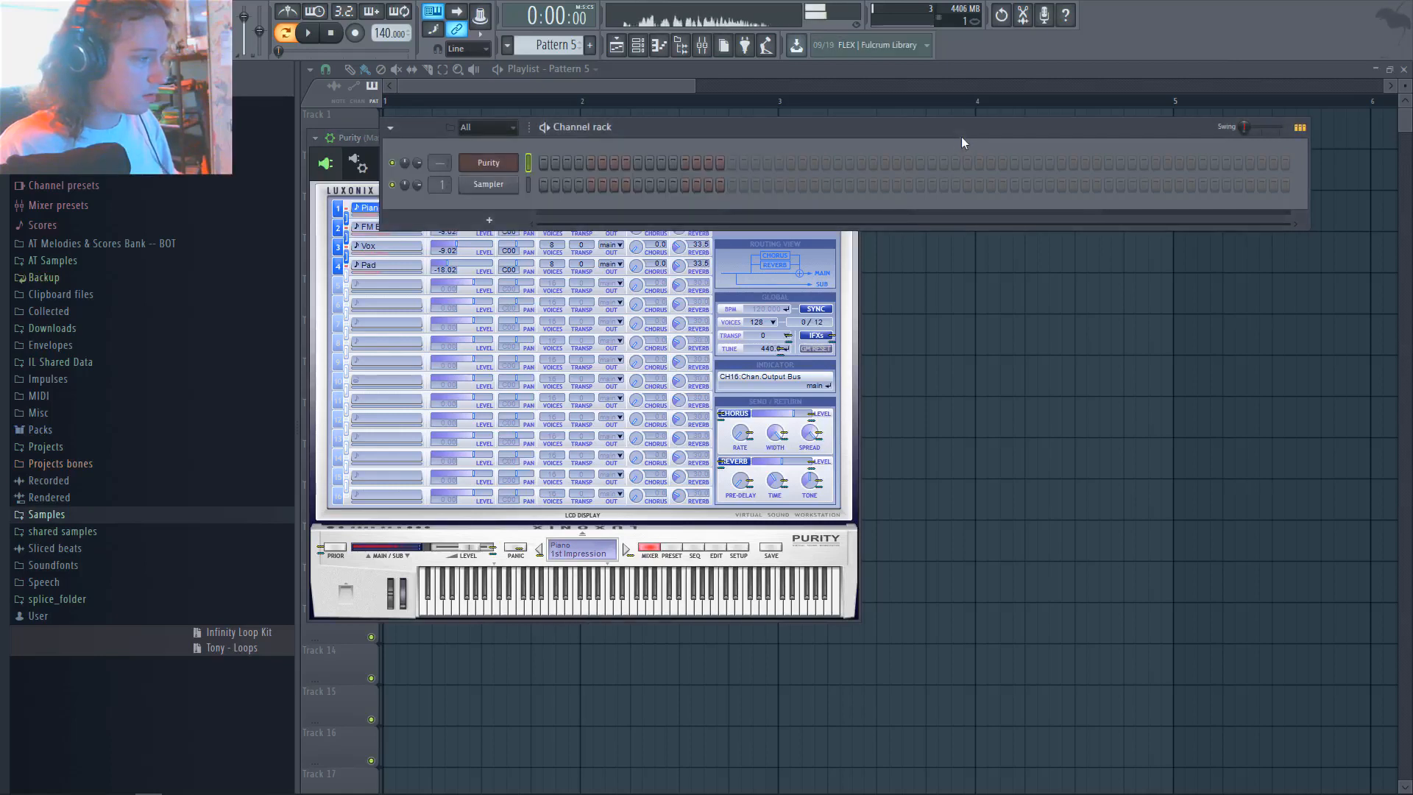
pyautogui.press('e')
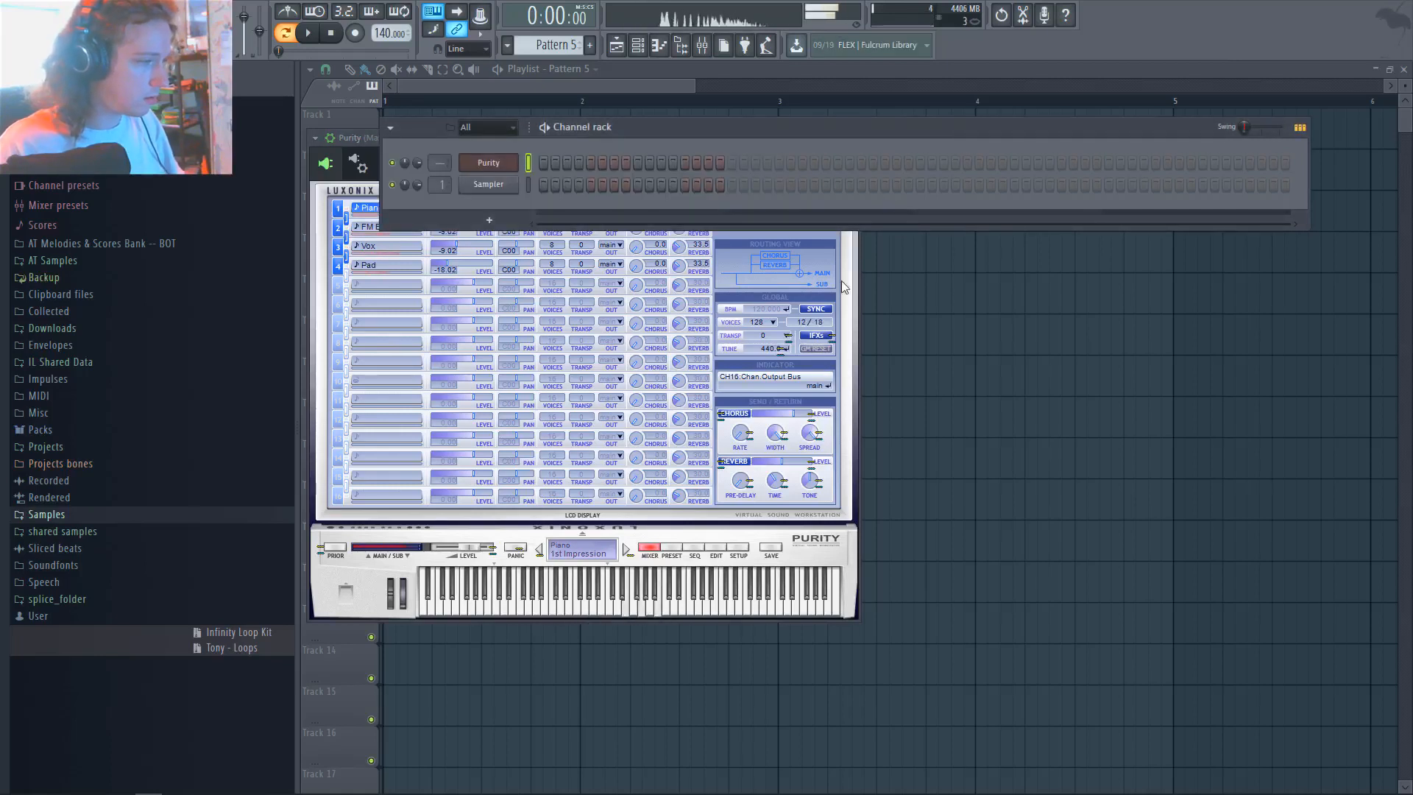
# Load the Velo Glide Pad preset from Purity's Slow Synth category and audition a few notes
pyautogui.click(674, 551)
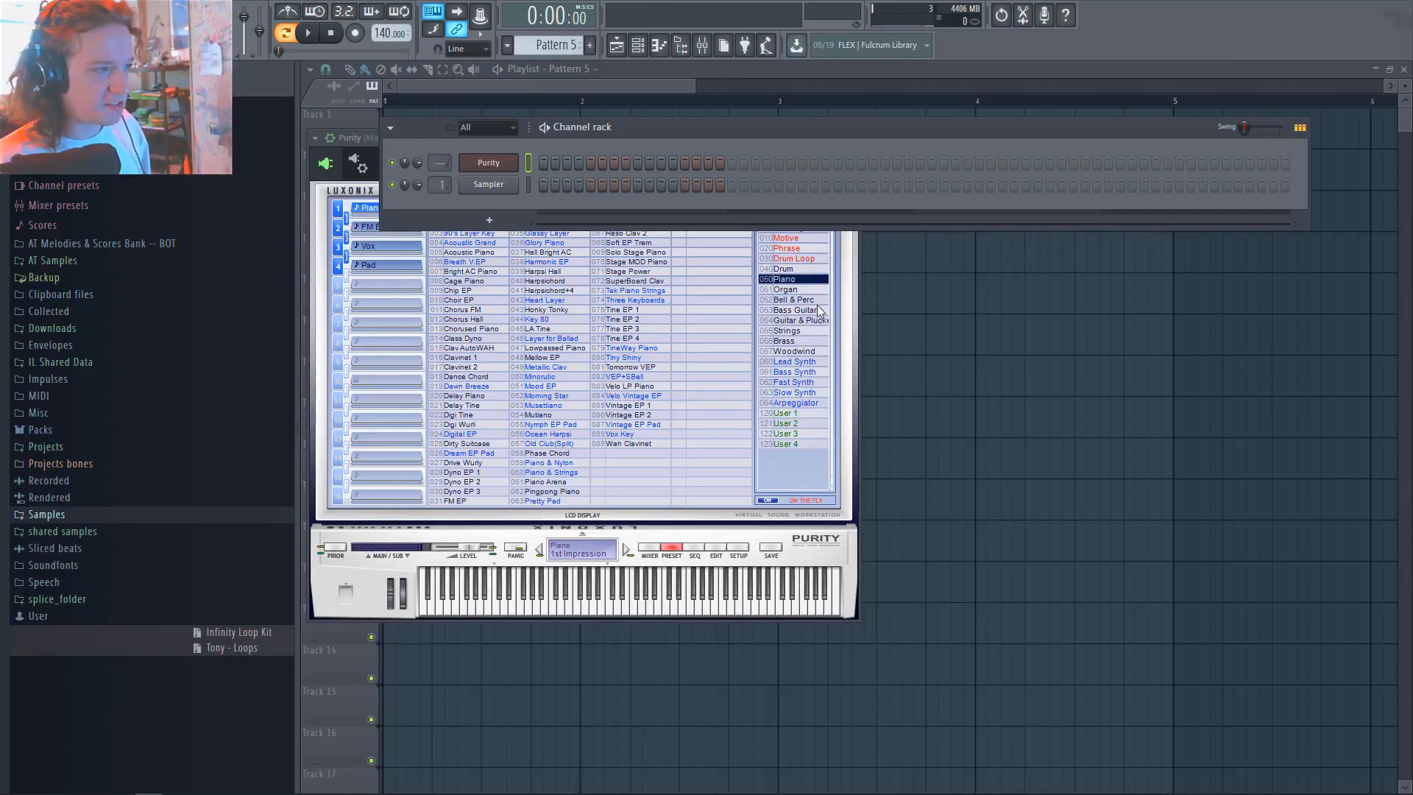
pyautogui.click(794, 392)
pyautogui.click(708, 415)
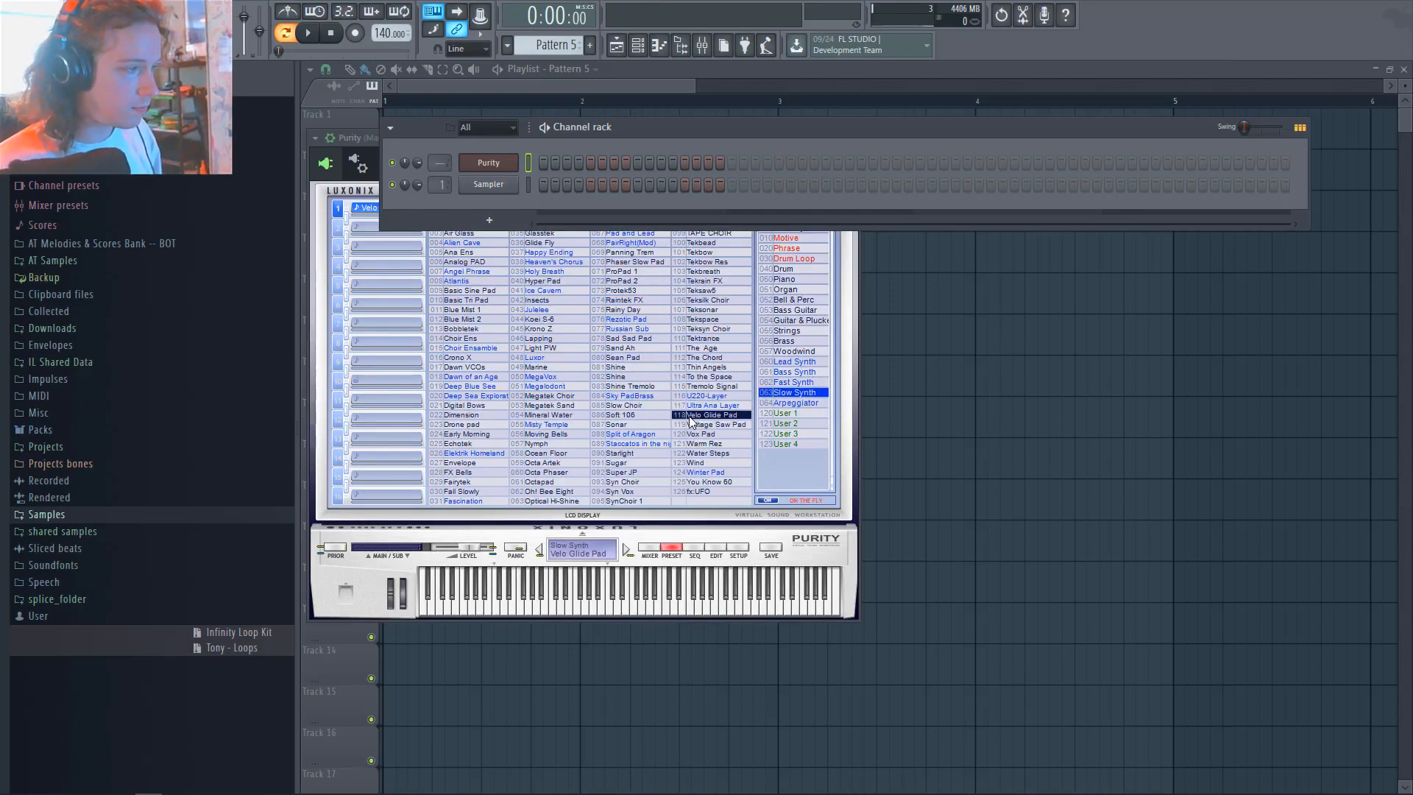
pyautogui.click(653, 591)
pyautogui.click(555, 586)
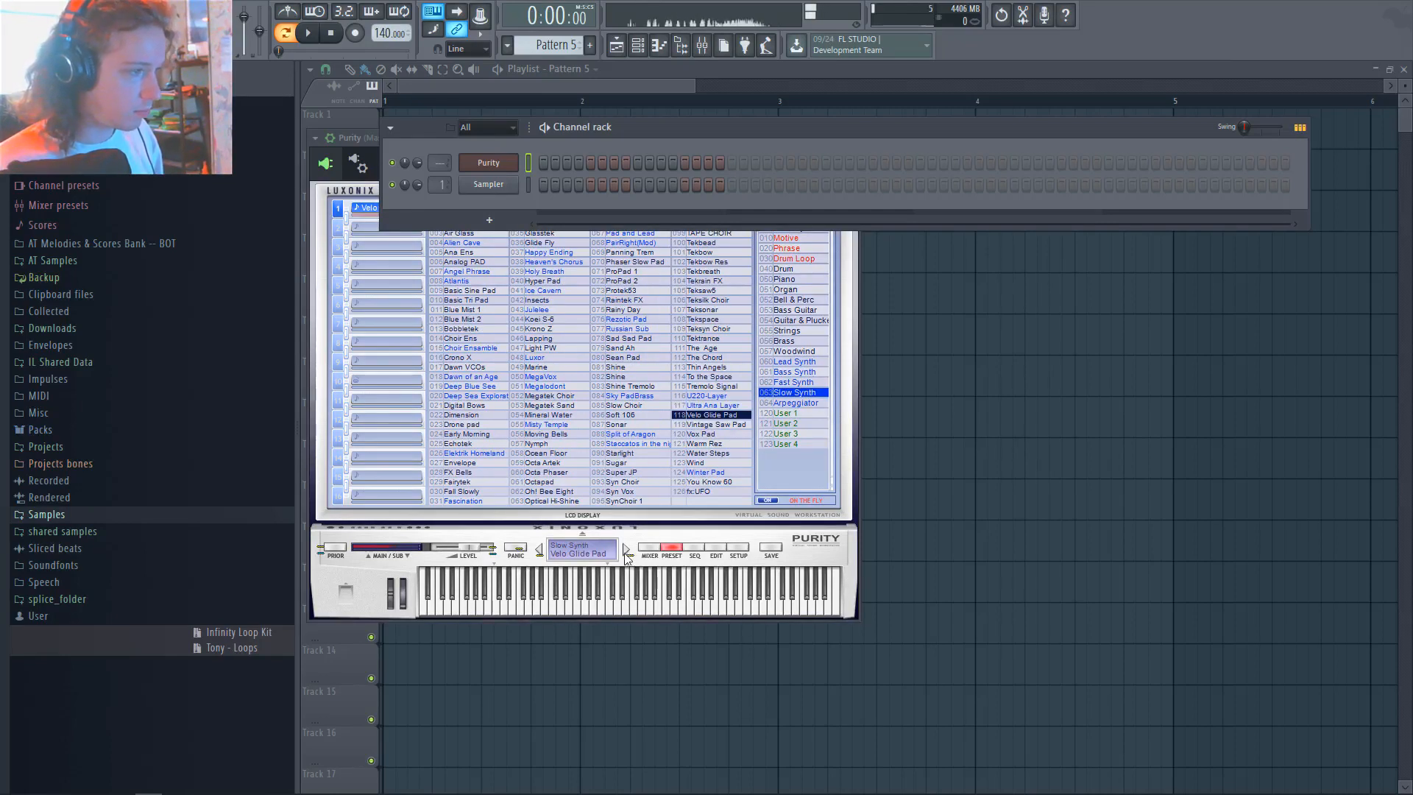
# Rename the Purity channel as GLide Pad
pyautogui.keyDown('shift'); pyautogui.click(506, 163); pyautogui.keyUp('shift')
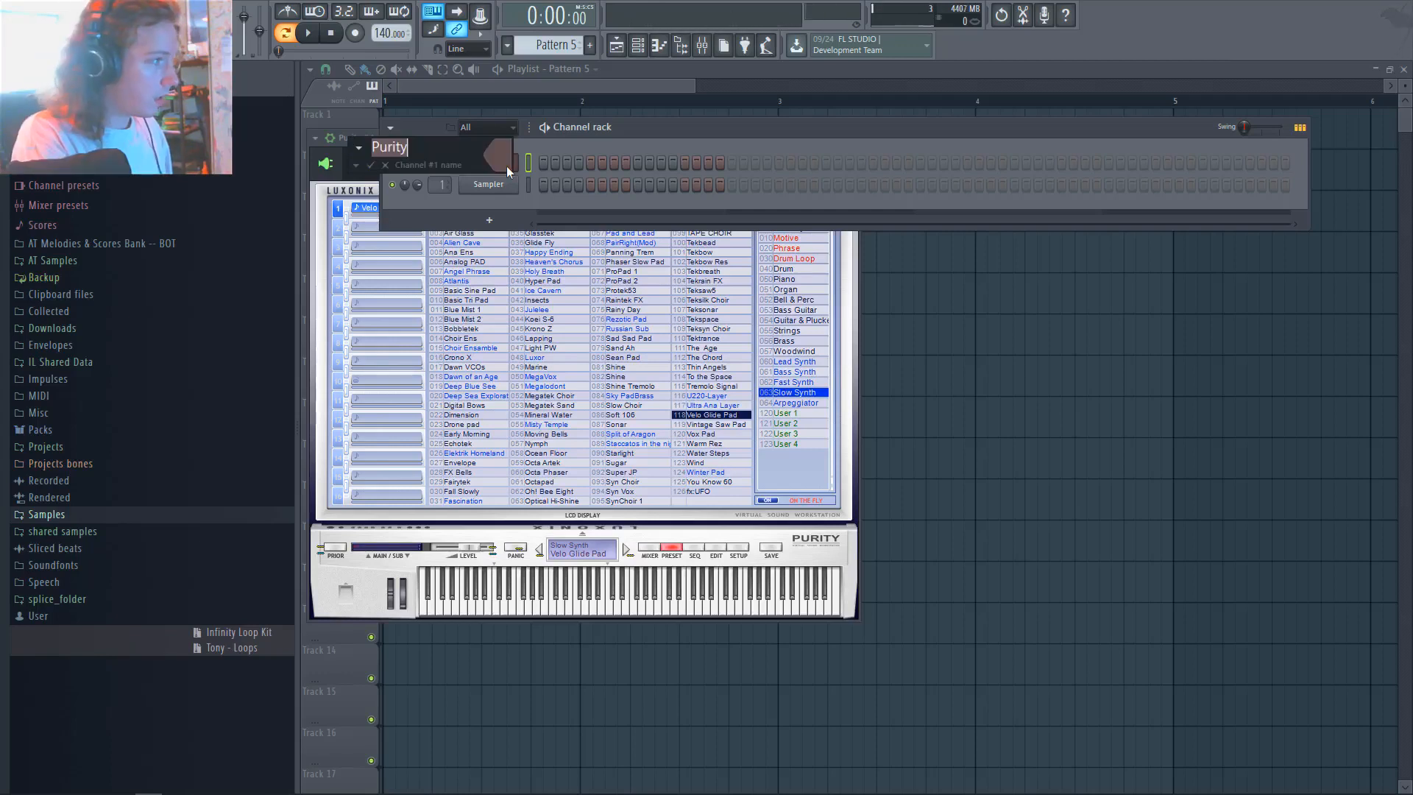
pyautogui.write('GLide Pad')
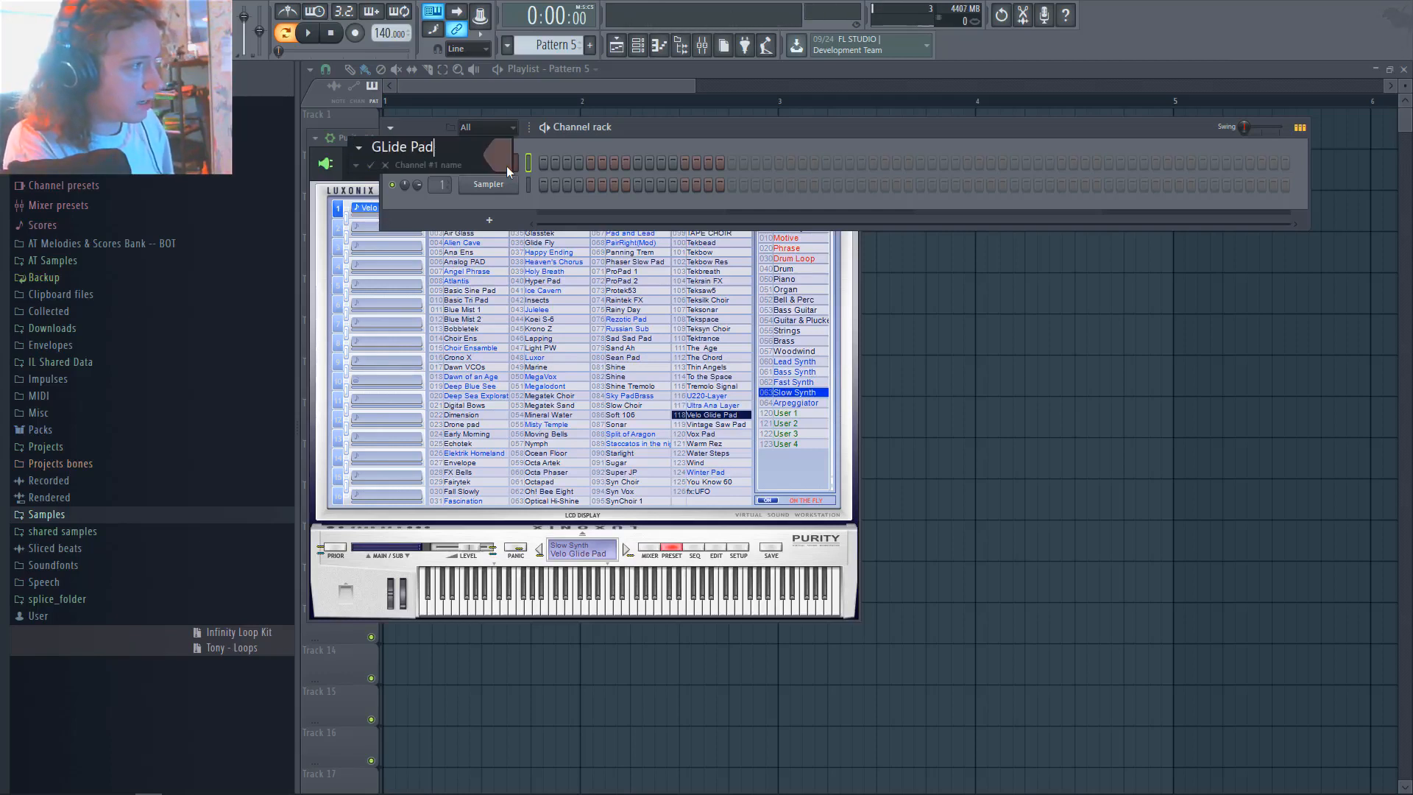
pyautogui.press('Return')
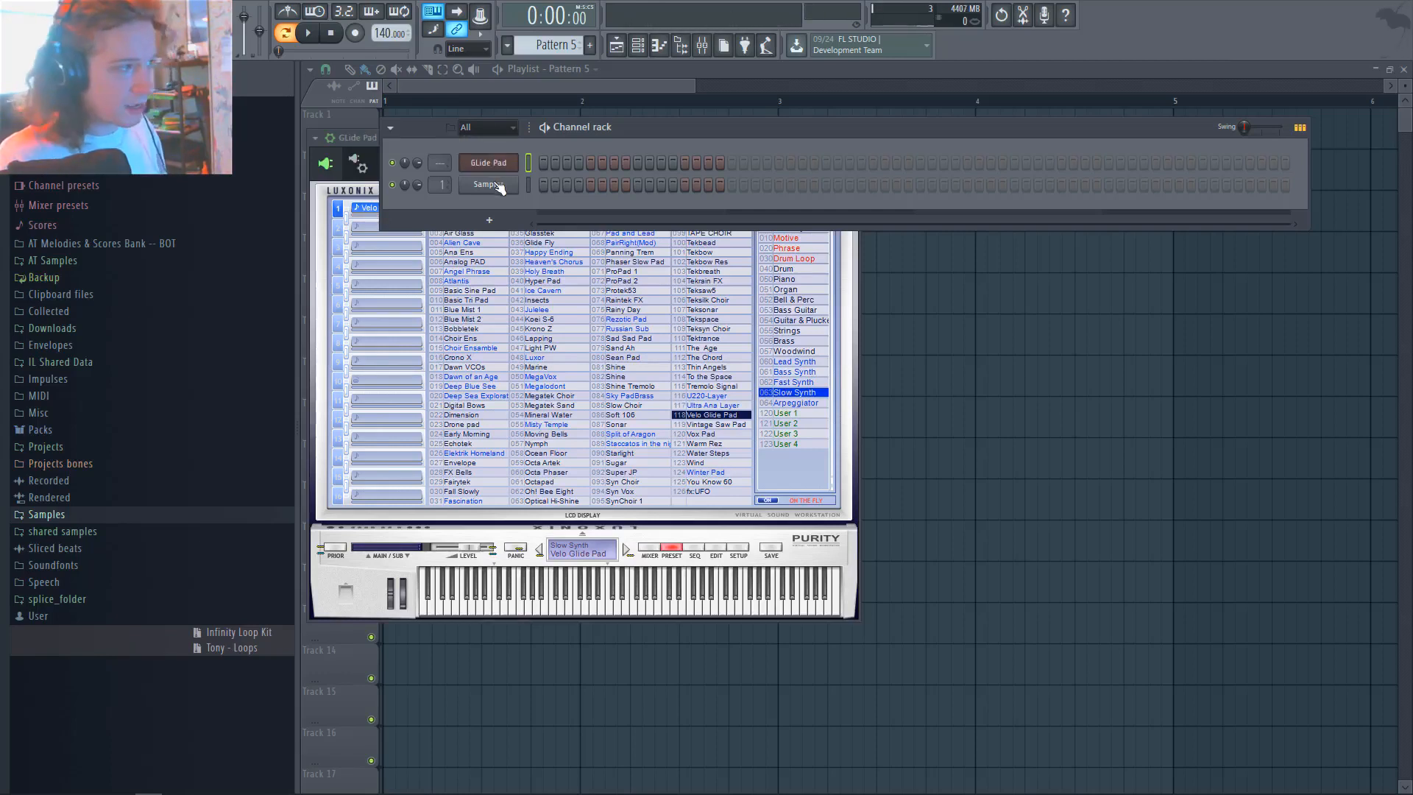
# Insert a second Purity channel, switch it to the Slow Synth category and rename the channel as Shine
pyautogui.rightClick(501, 182)
pyautogui.moveTo(578, 284)
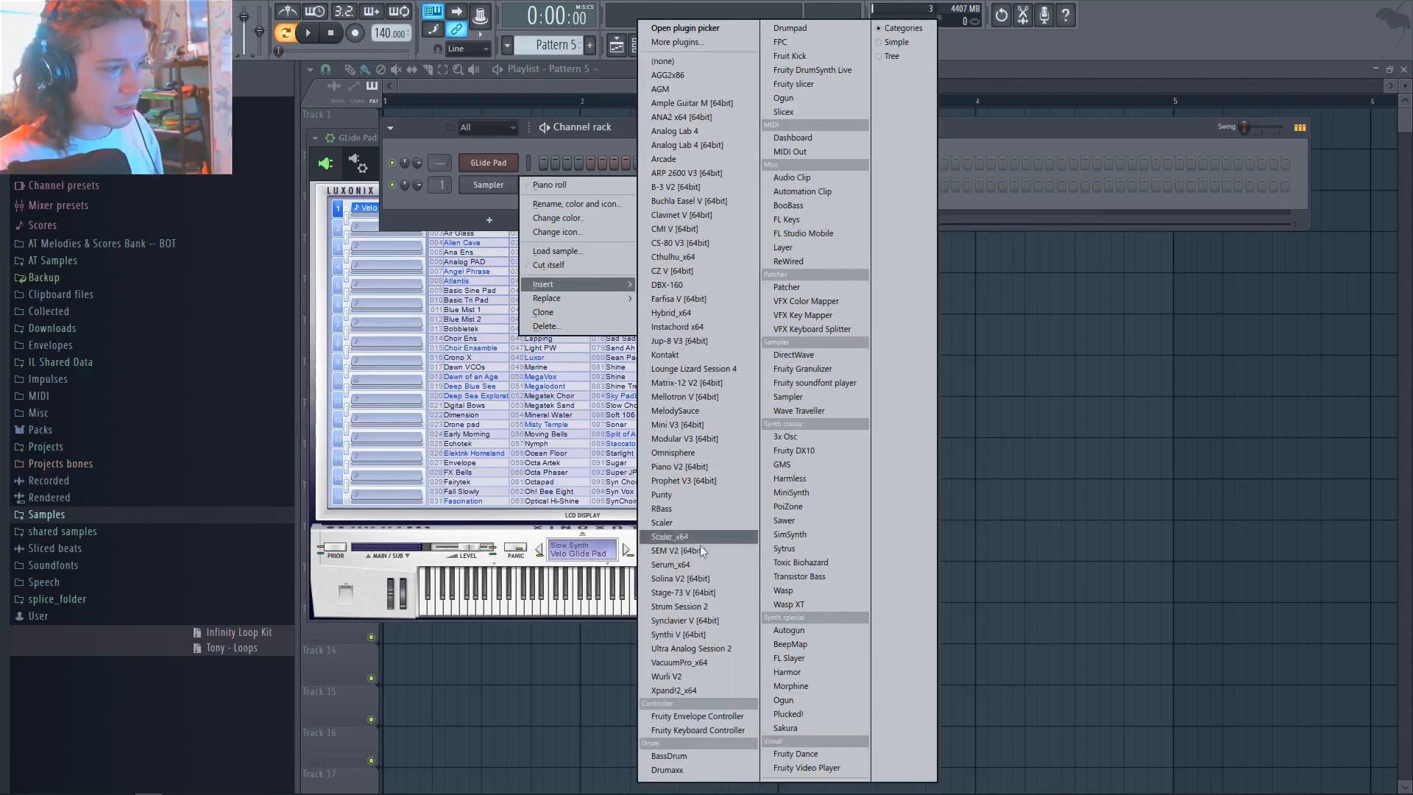
pyautogui.click(703, 493)
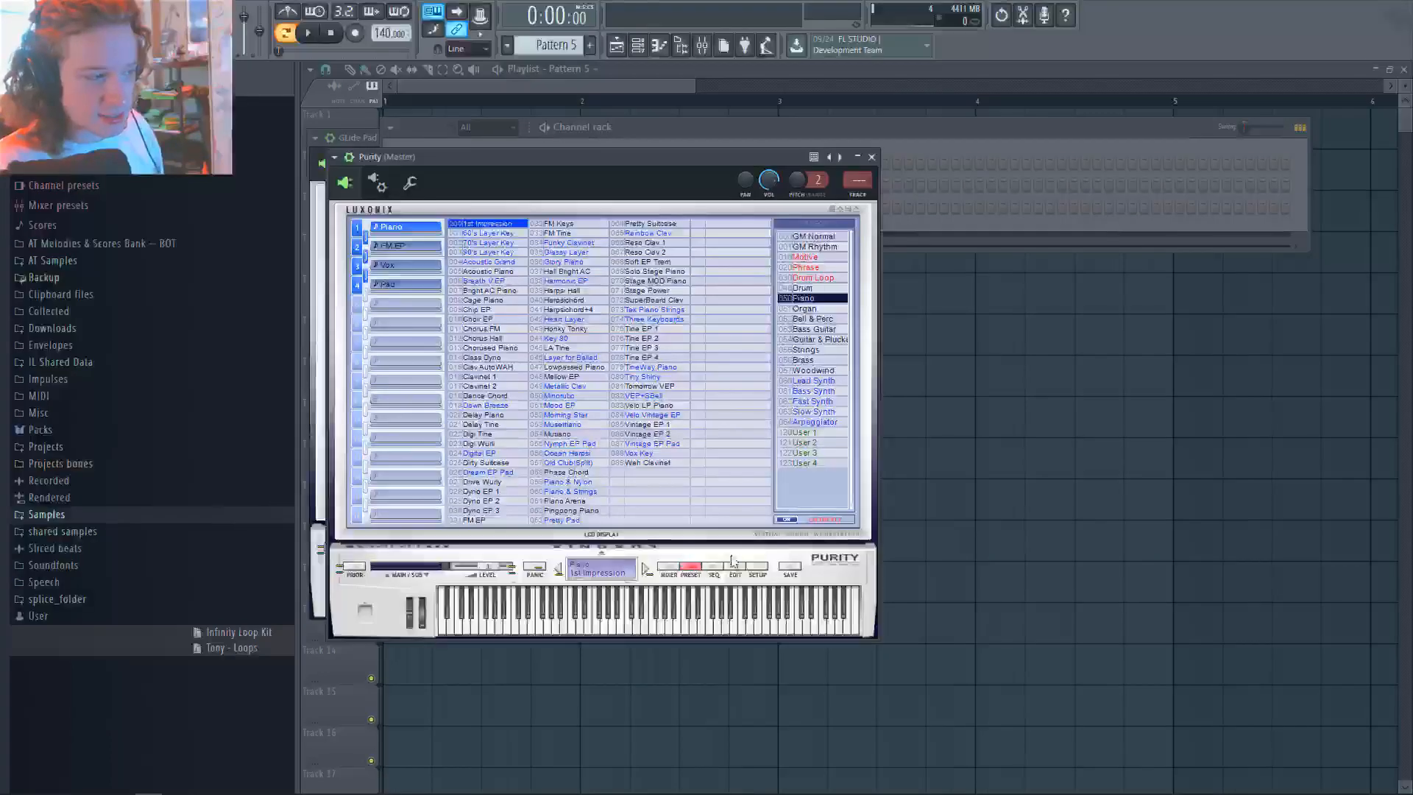
pyautogui.click(839, 381)
pyautogui.click(838, 391)
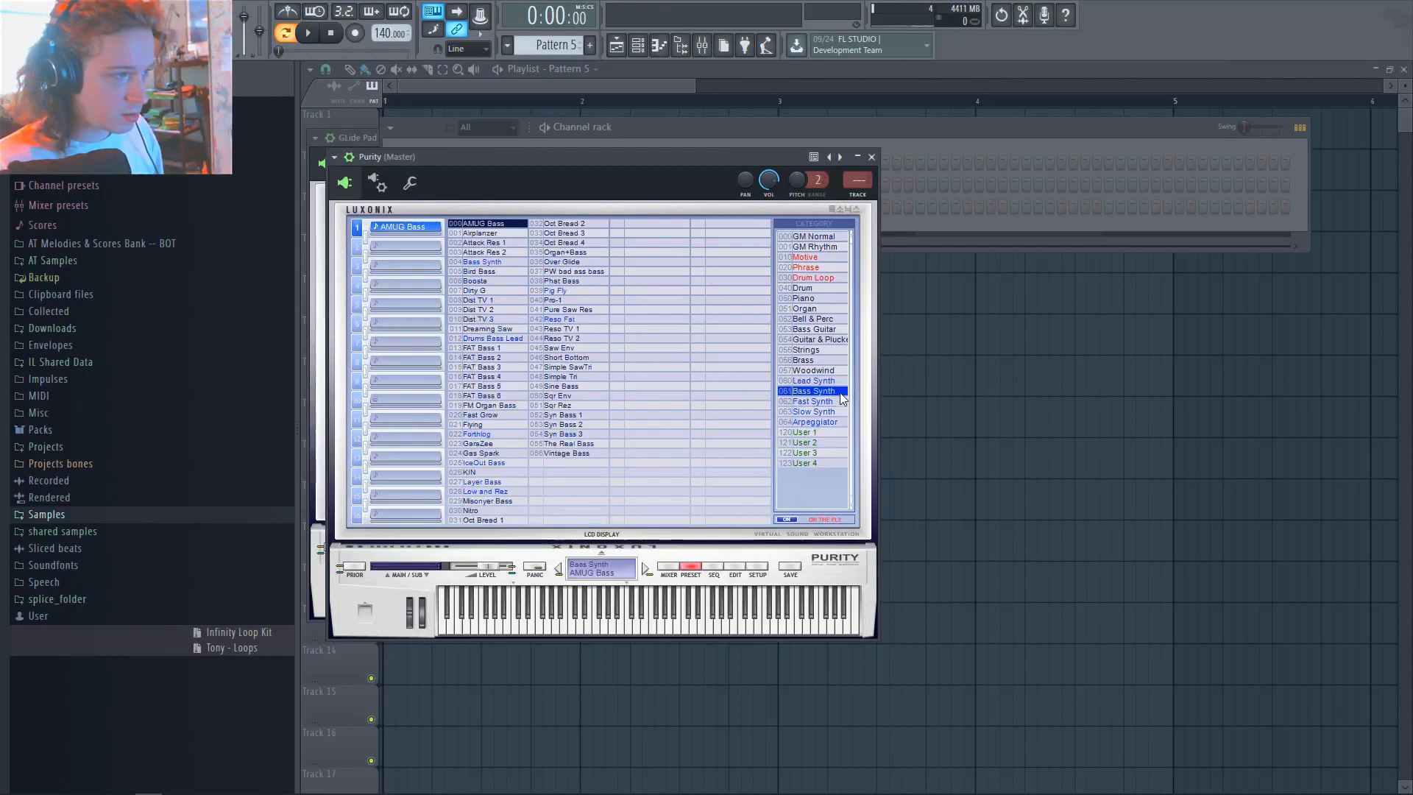
pyautogui.click(836, 402)
pyautogui.click(837, 412)
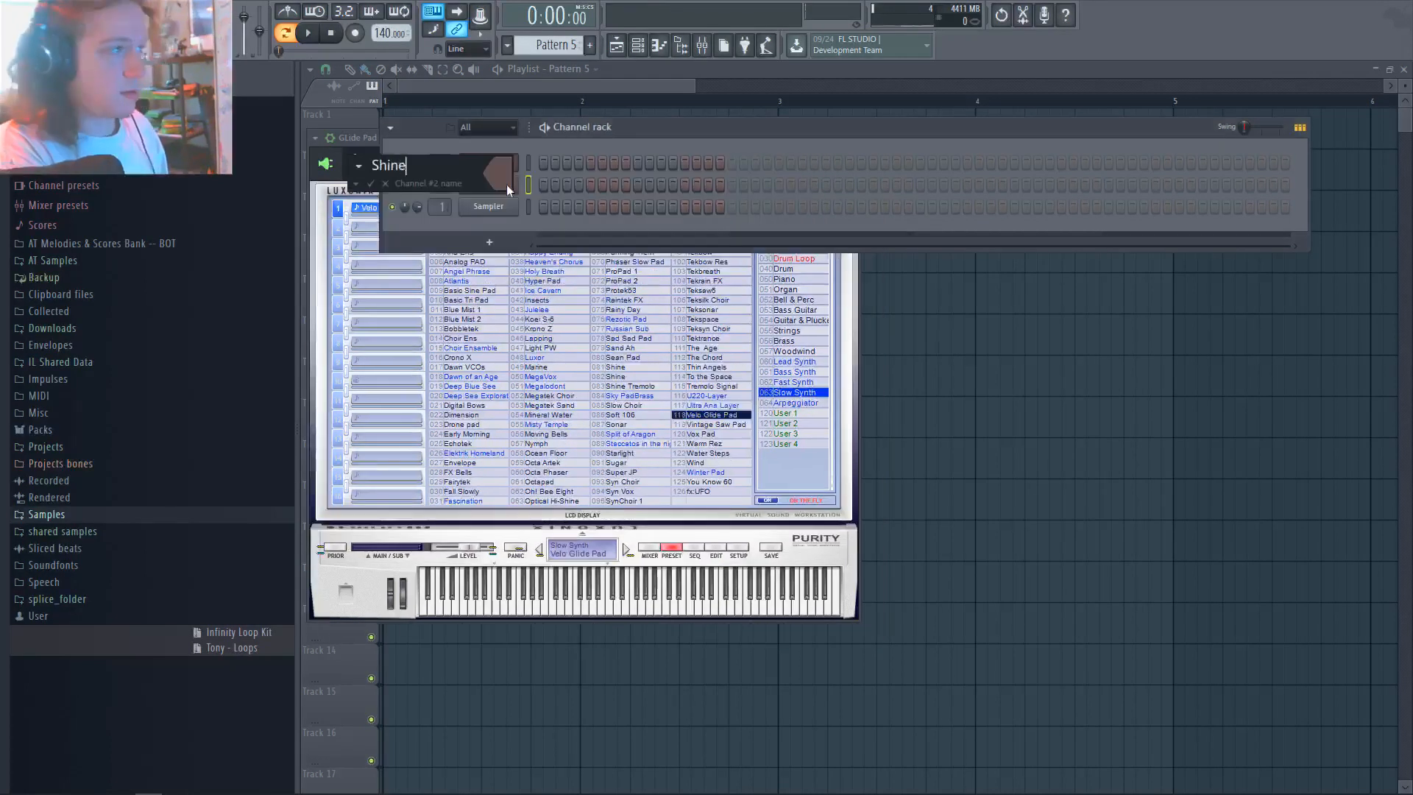
pyautogui.press('Return')
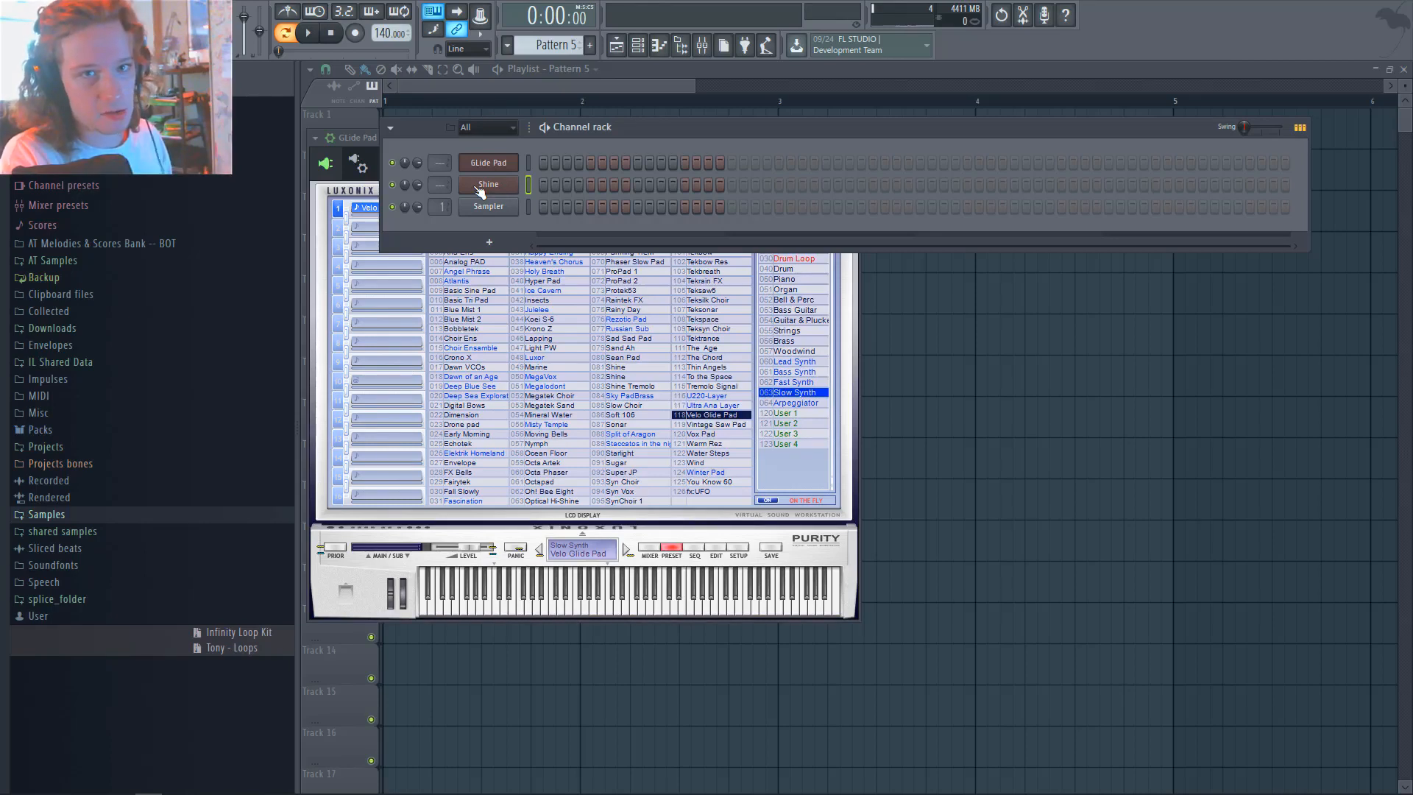
# Add a third Purity instrument channel and open its empty piano roll
pyautogui.click(529, 162)
pyautogui.click(527, 186)
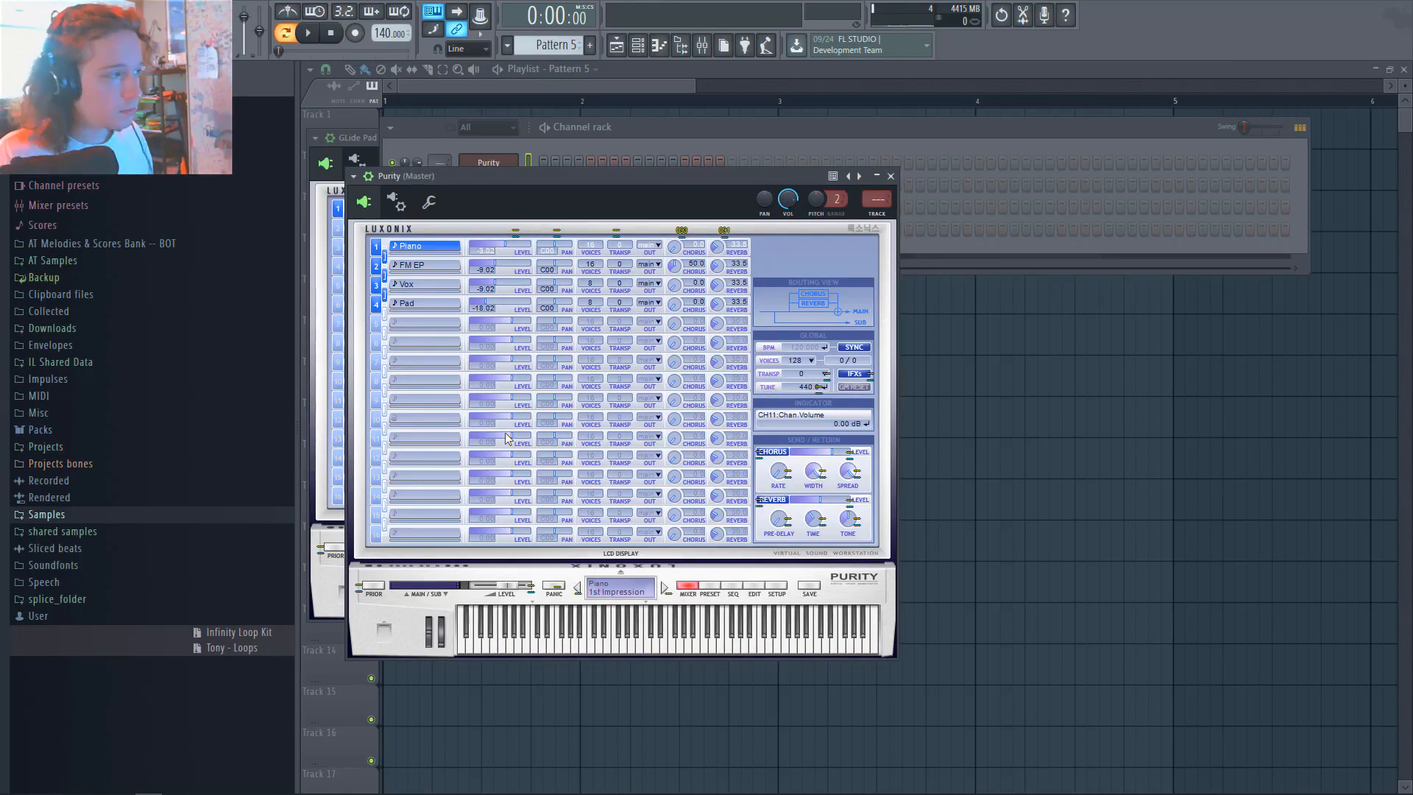
pyautogui.rightClick(489, 160)
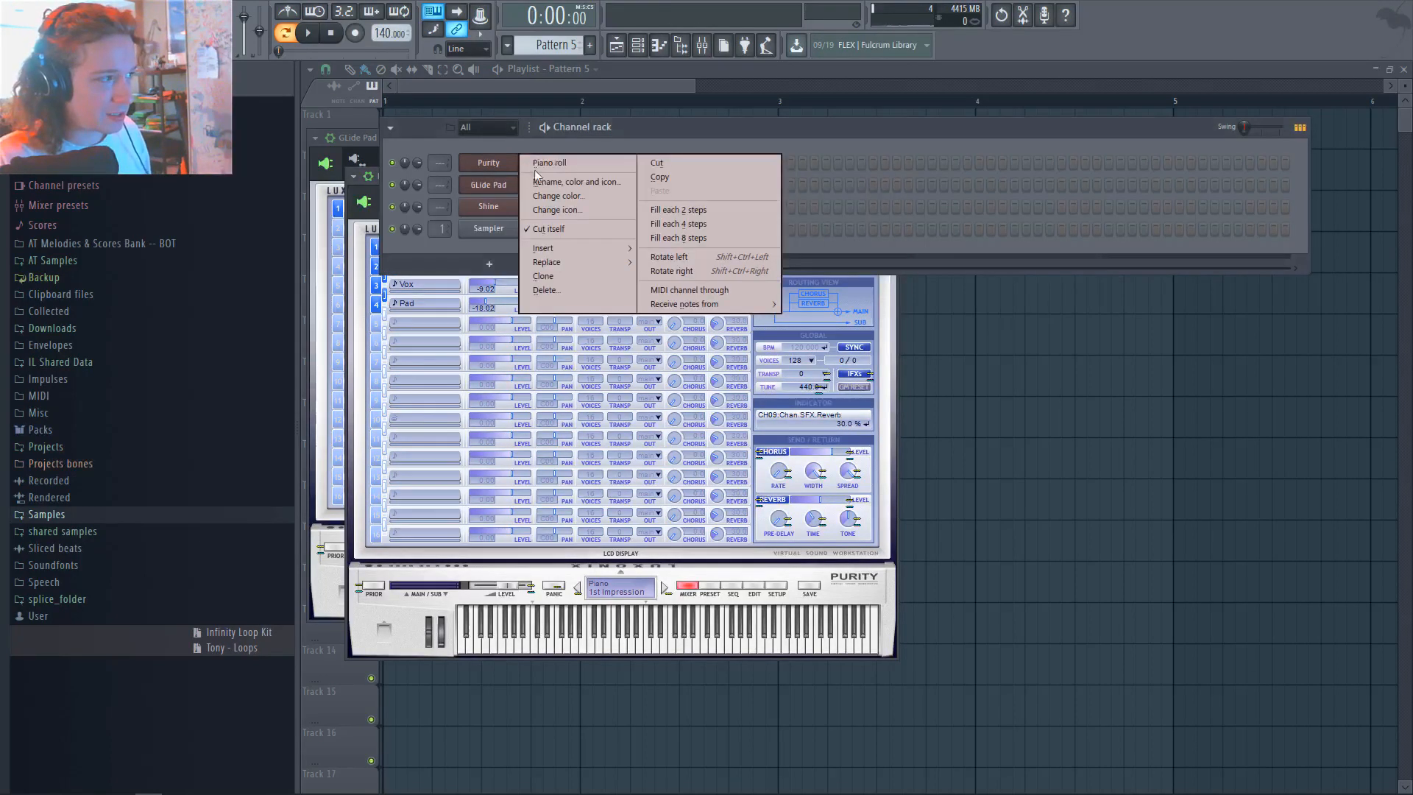
pyautogui.click(559, 164)
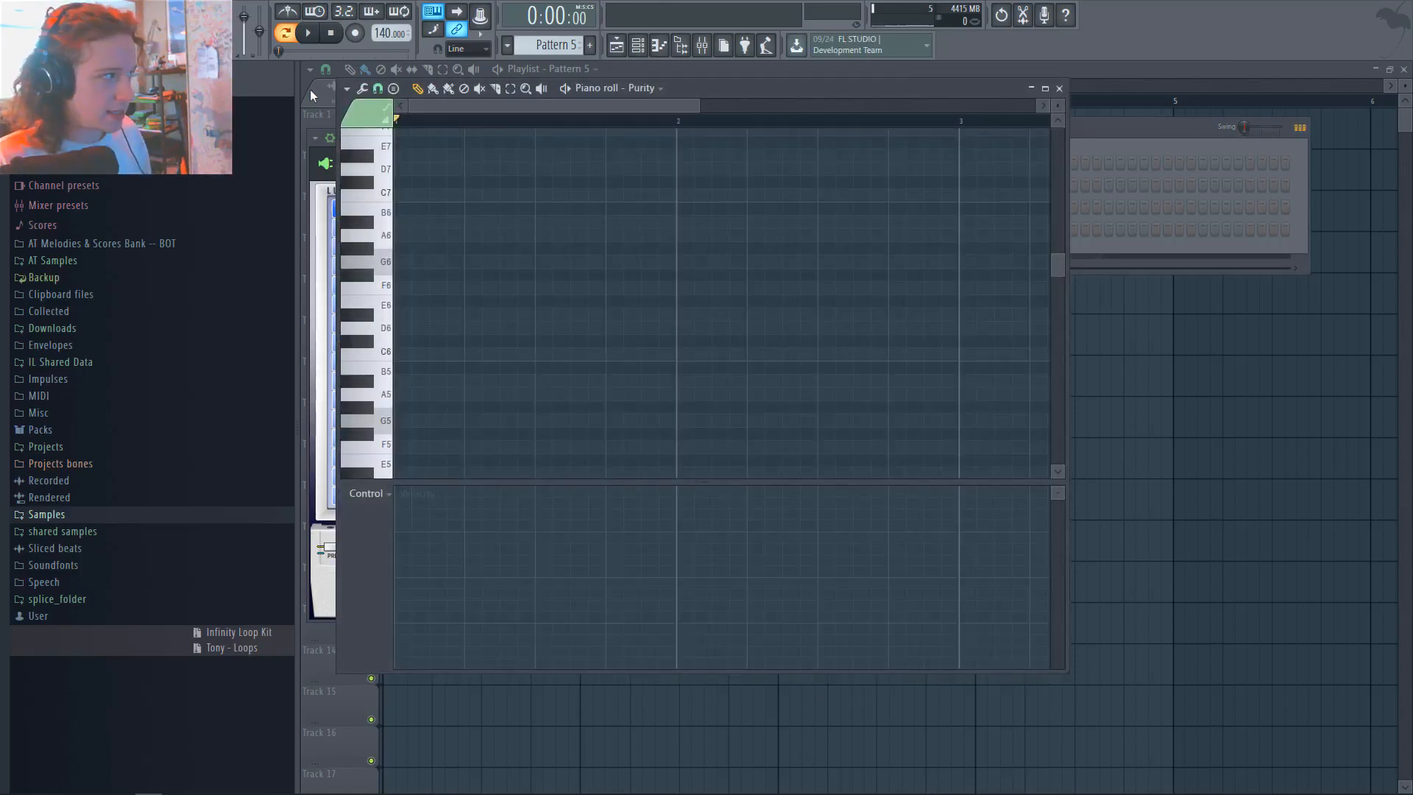
# Set the root note of the piano roll's scale highlighting to F and return to the channel rack
pyautogui.click(346, 89)
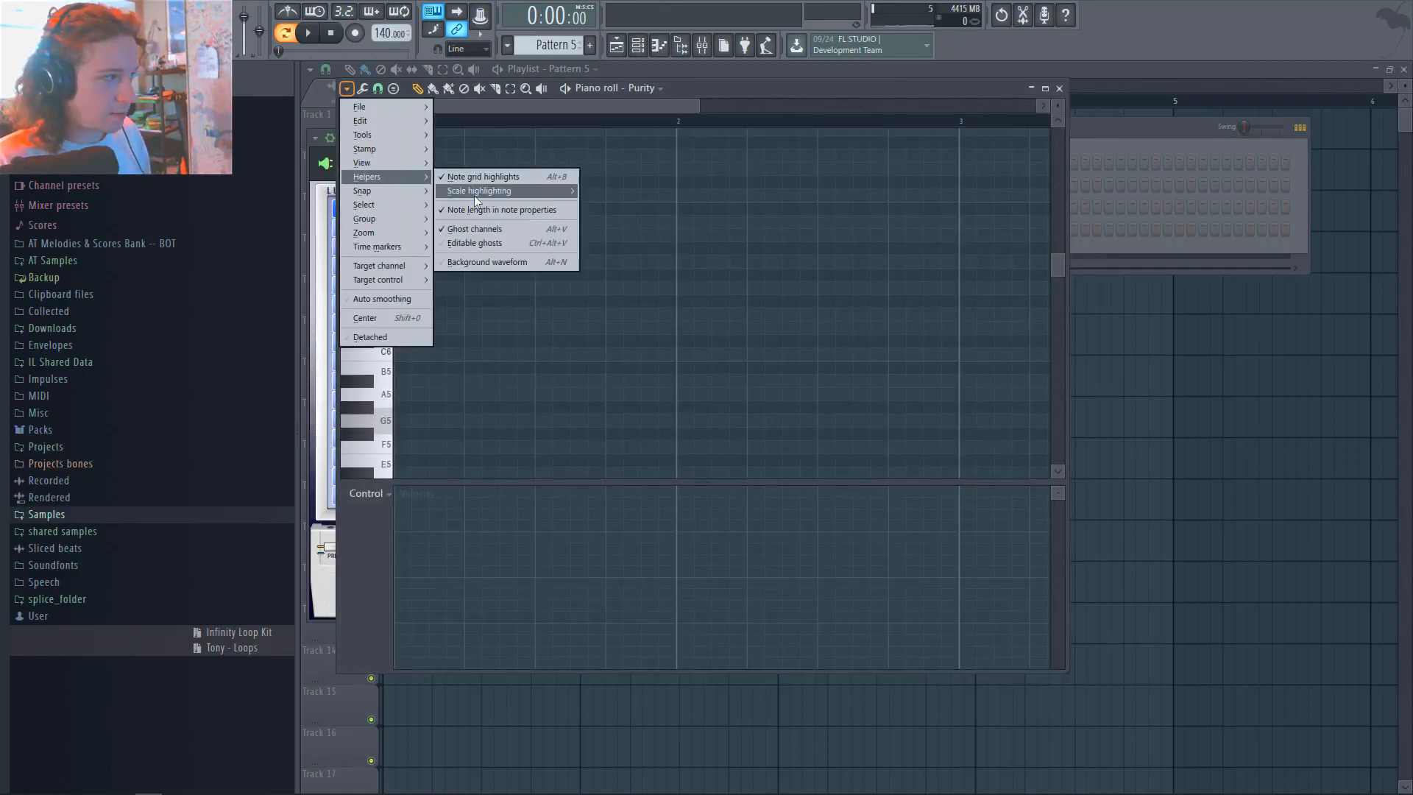
pyautogui.moveTo(476, 193)
pyautogui.click(597, 272)
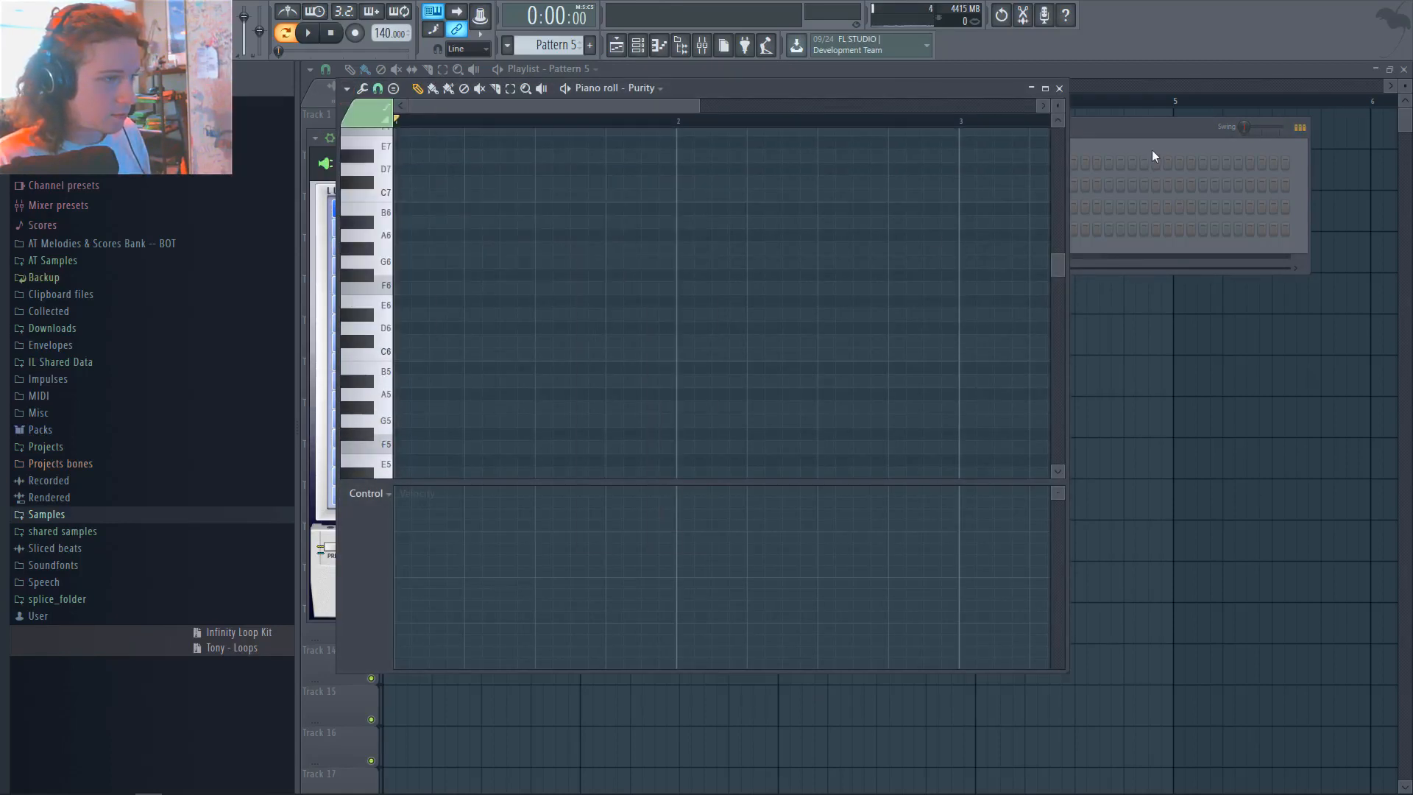
pyautogui.click(1150, 148)
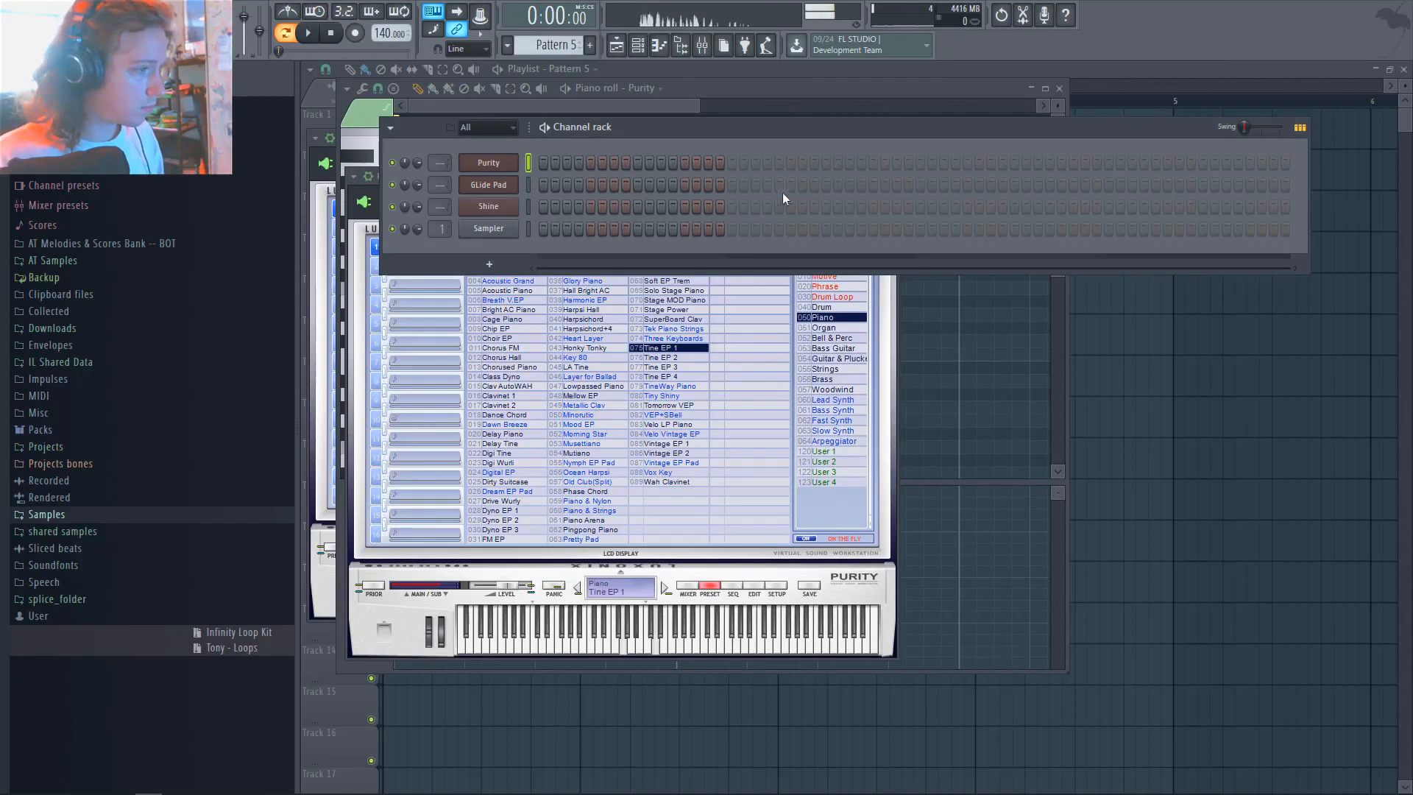
# Audition the Tiny Shiny, VEP+SBell and Velo LP Piano presets from Purity's Piano category by playing several notes
pyautogui.click(682, 397)
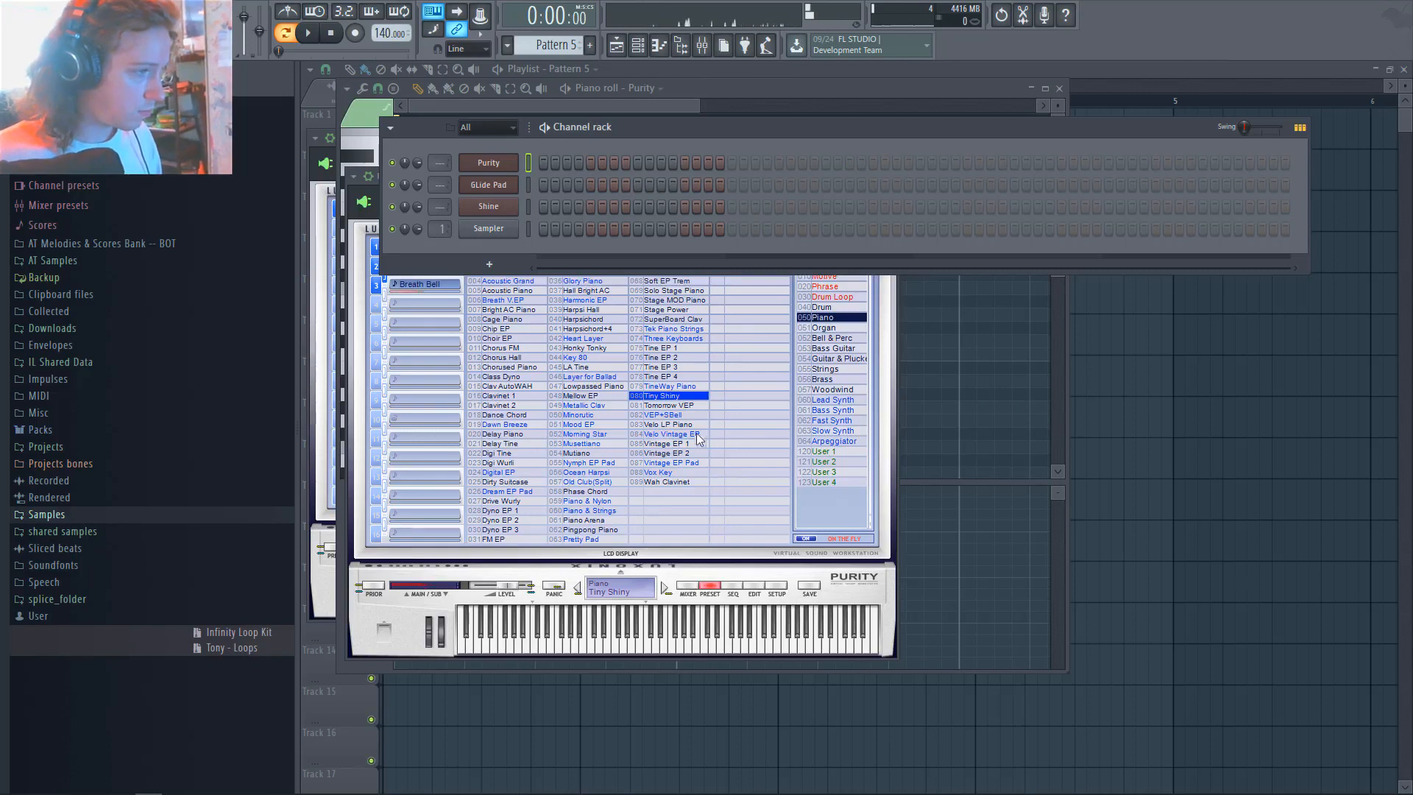
pyautogui.click(671, 415)
pyautogui.click(737, 636)
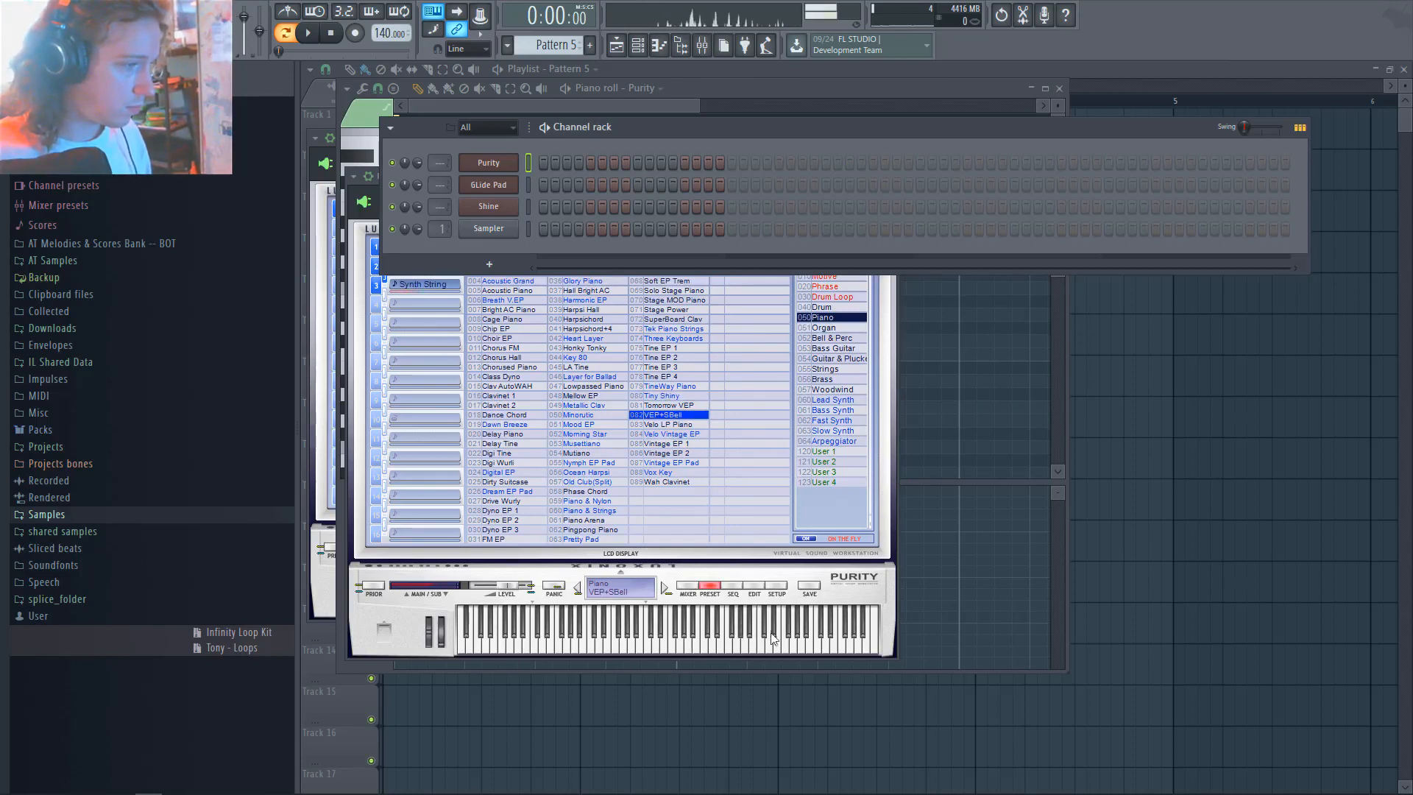
pyautogui.click(696, 643)
pyautogui.click(668, 643)
pyautogui.click(652, 641)
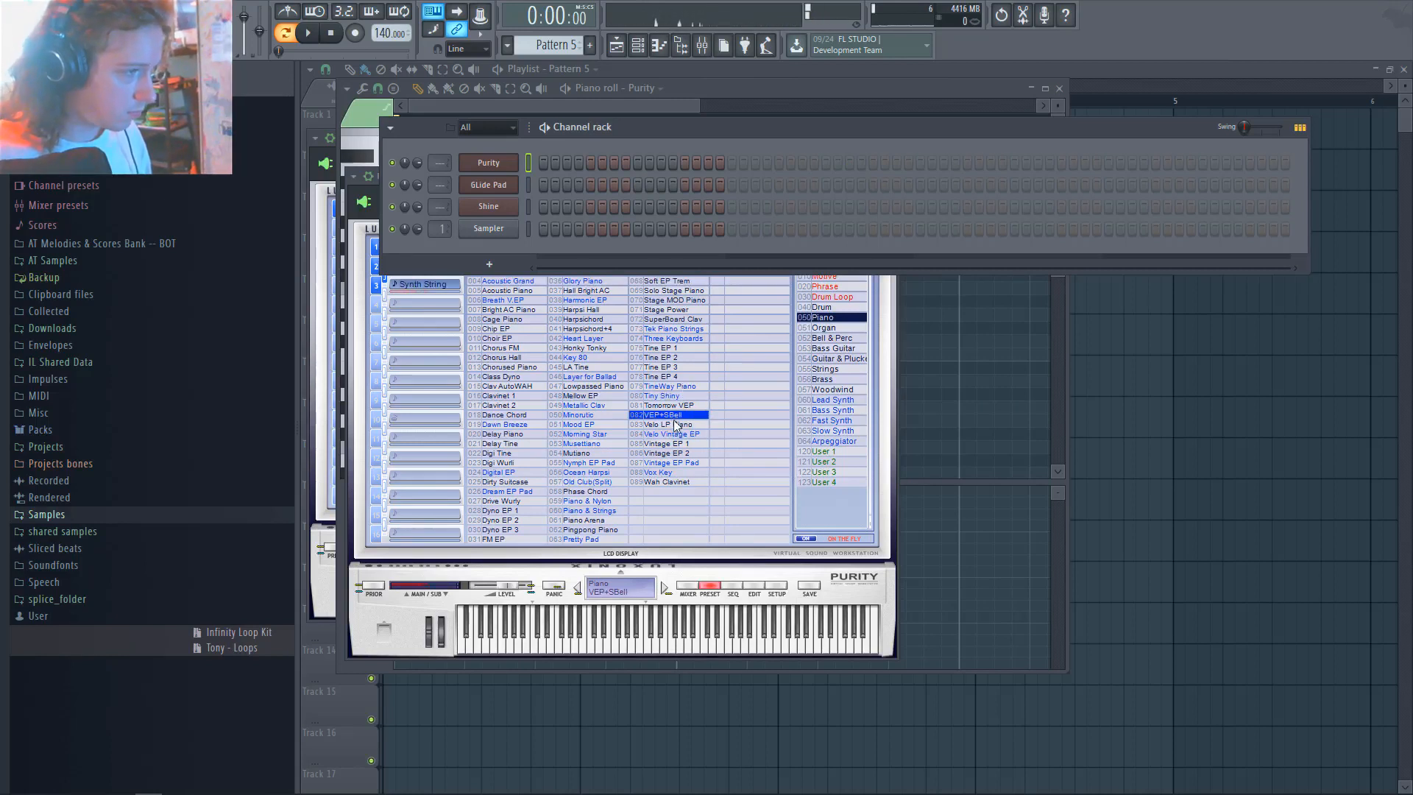
pyautogui.click(673, 425)
pyautogui.click(646, 640)
pyautogui.click(672, 642)
pyautogui.click(699, 640)
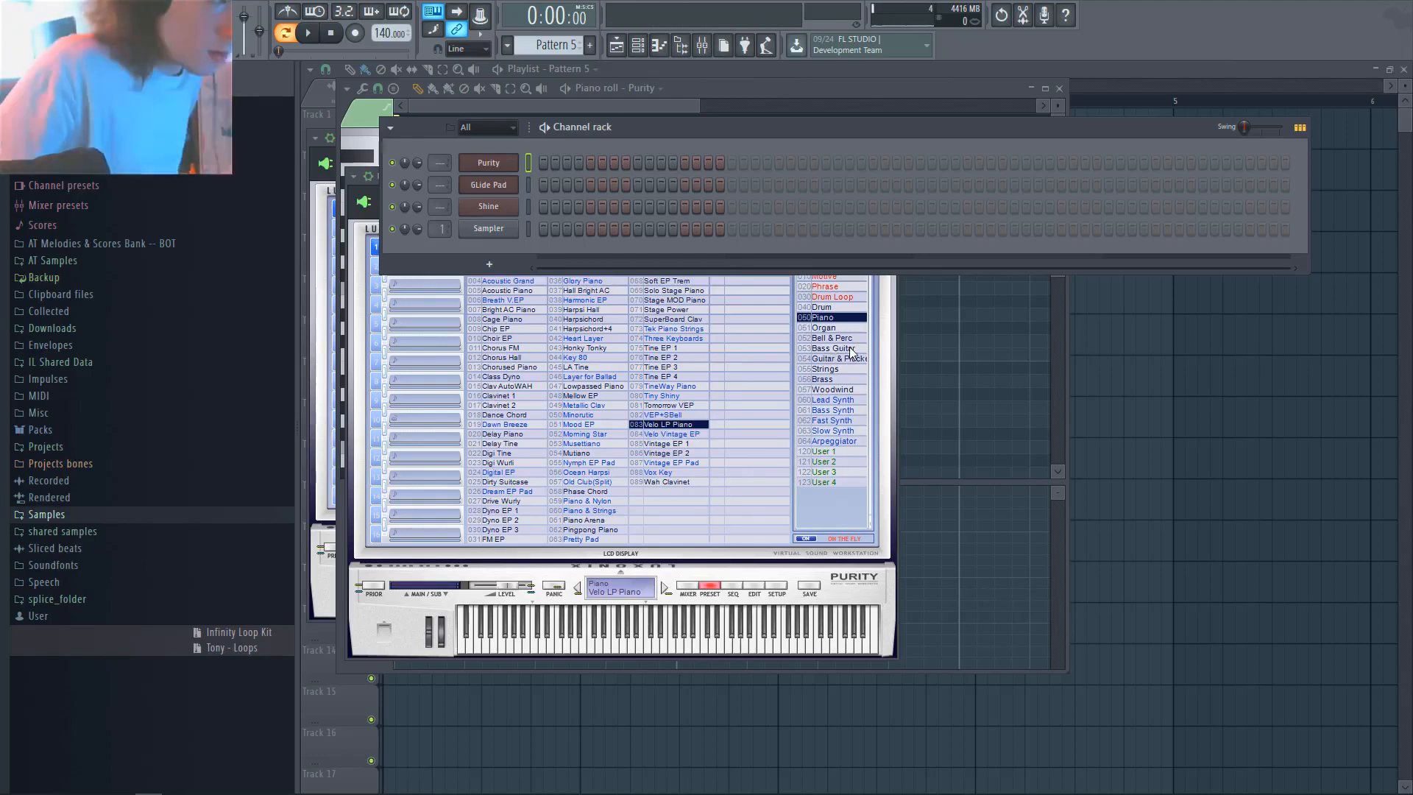
# Load the Syn Vox preset from Purity's Slow Synth category and rename the channel as Vox Sound
pyautogui.click(832, 431)
# Insert another Purity channel and load the Synth Flute preset from the Lead Synth category
pyautogui.rightClick(514, 163)
pyautogui.moveTo(578, 248)
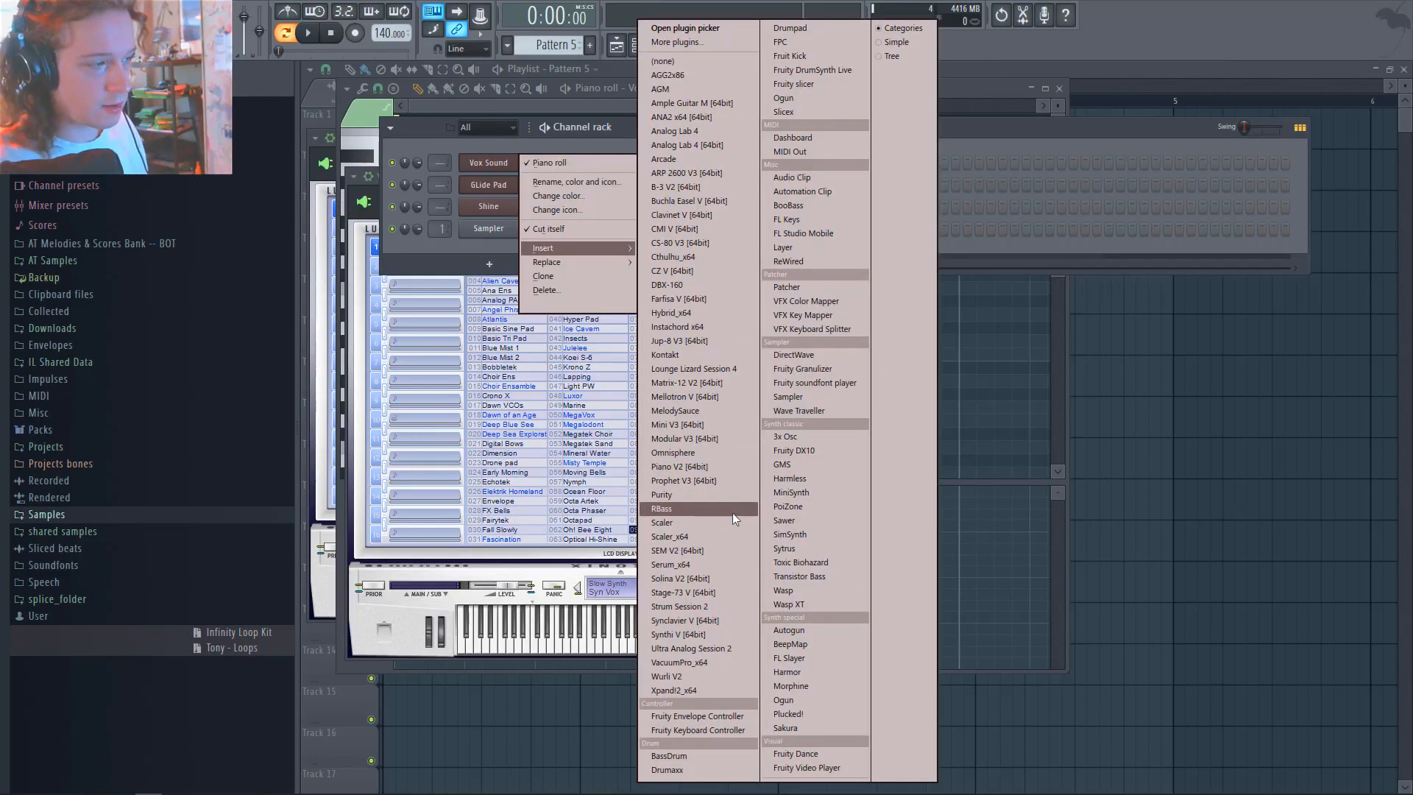
pyautogui.click(708, 497)
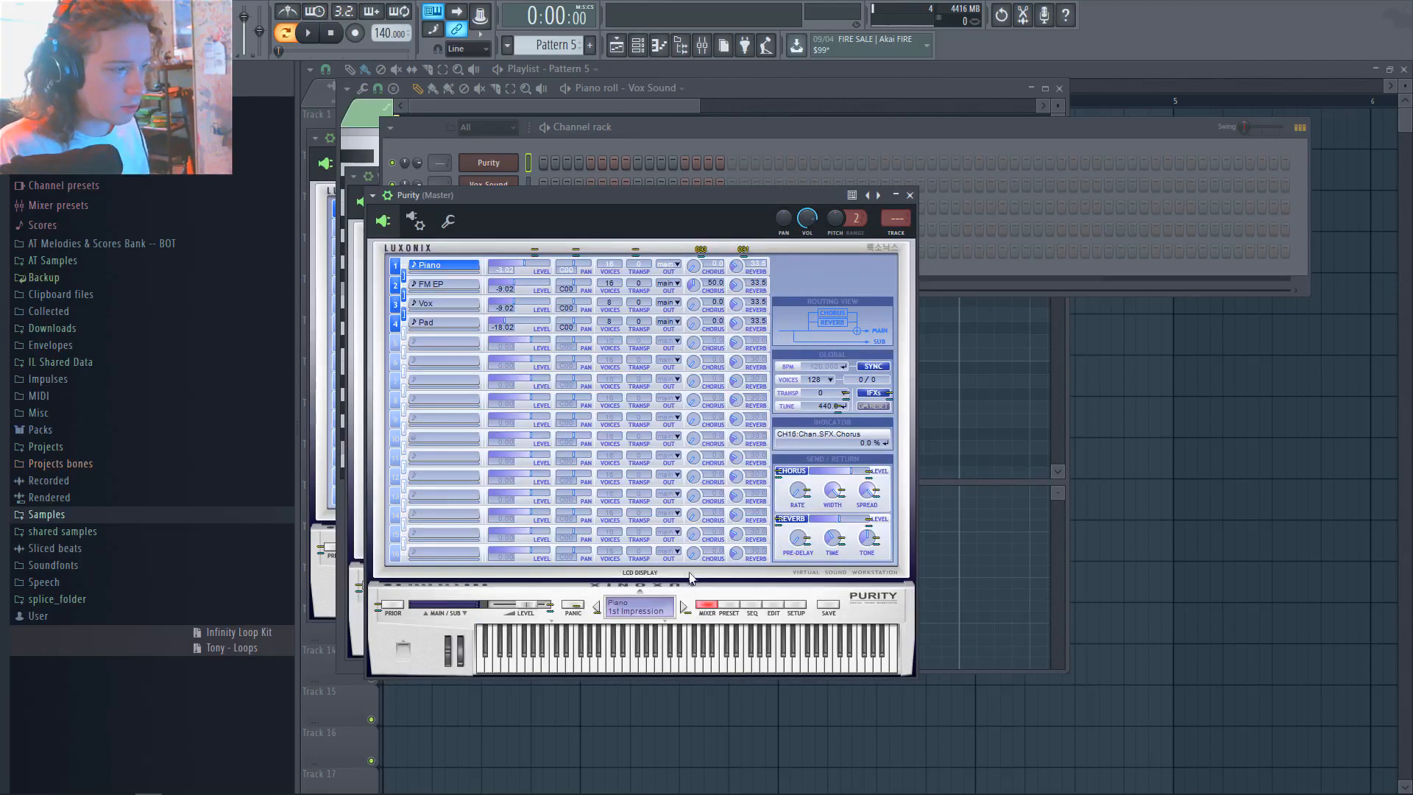
pyautogui.click(729, 604)
pyautogui.click(851, 418)
pyautogui.click(614, 481)
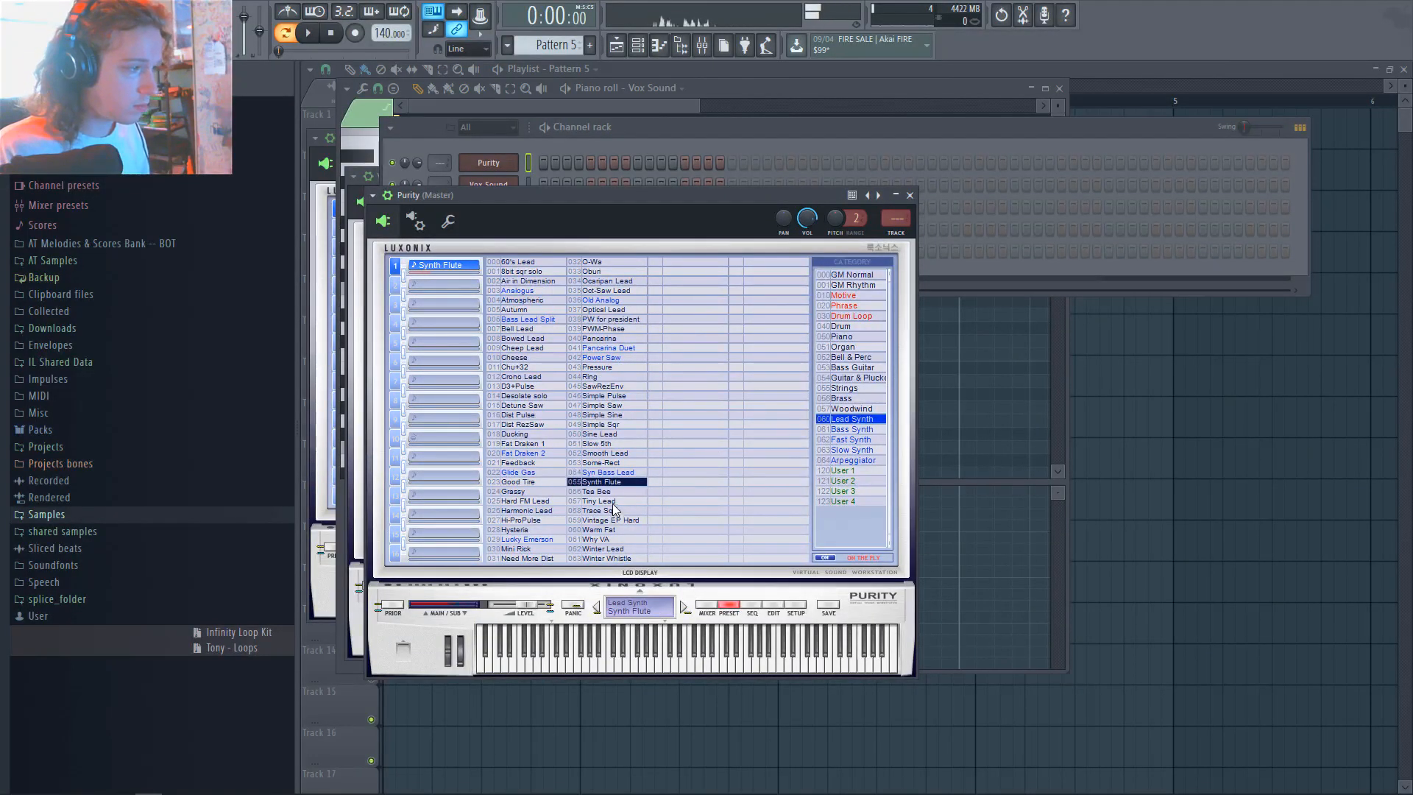
# Rename the new Purity channel as Lead Flute (maybe change)
pyautogui.rightClick(496, 154)
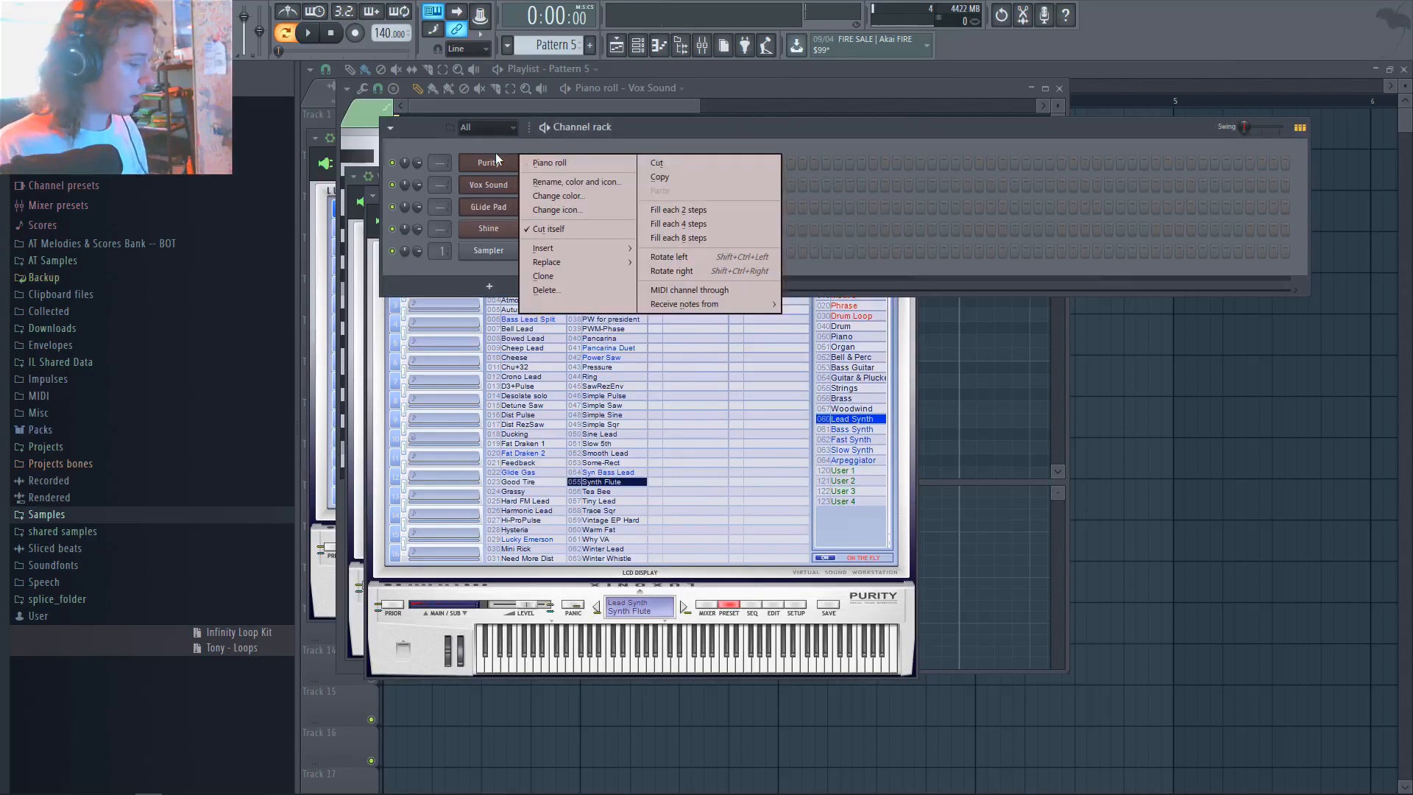
pyautogui.write('rL')
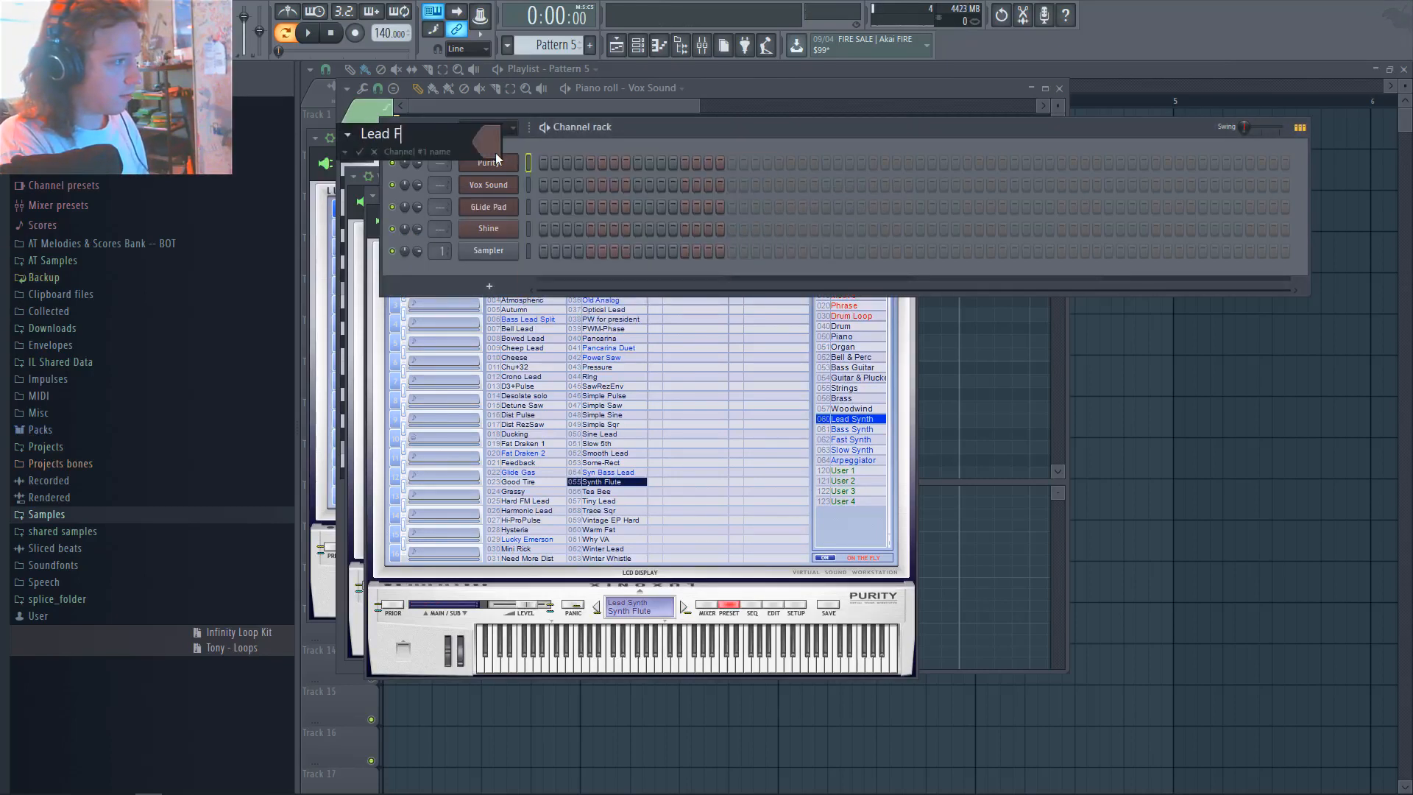
pyautogui.write('e')
pyautogui.press('Return')
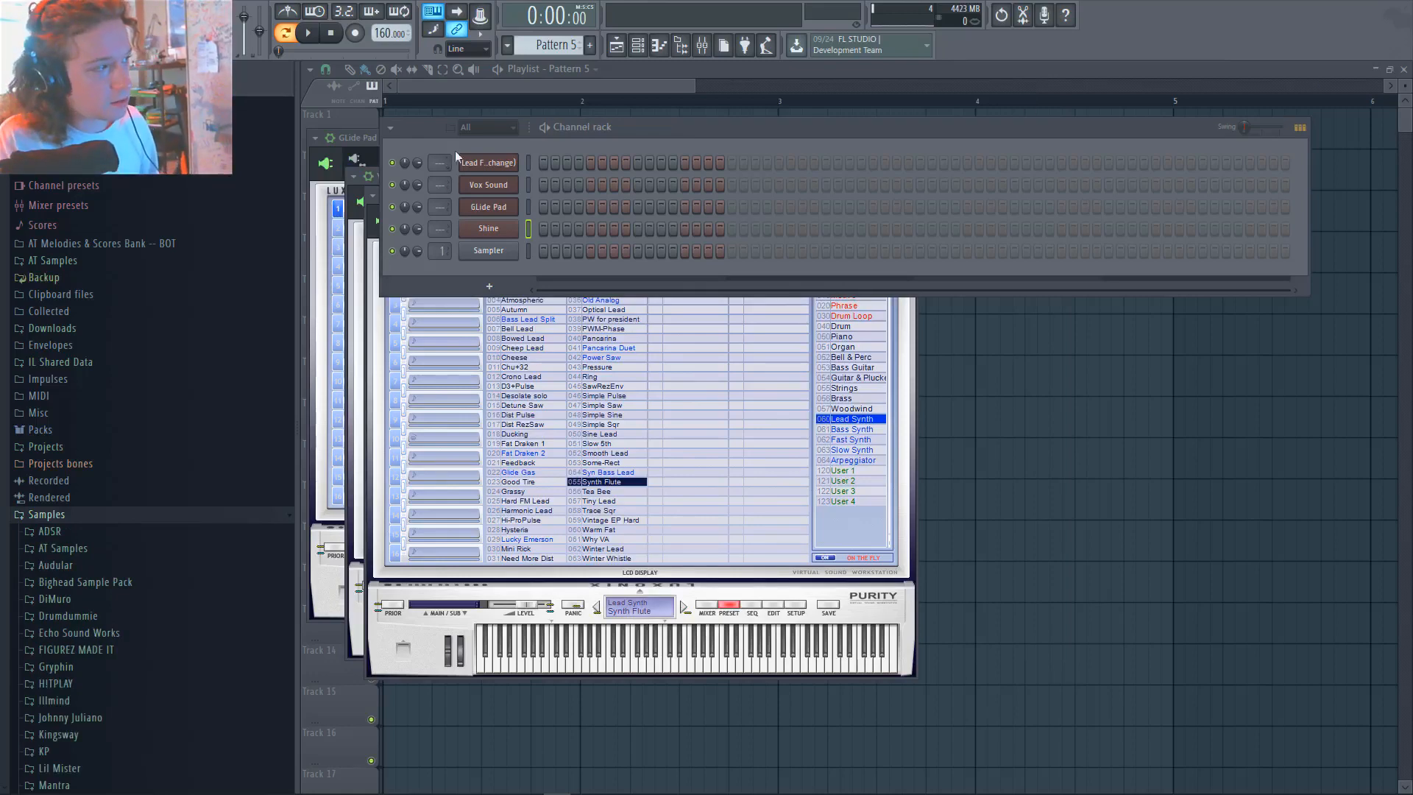
# Insert a fifth Purity channel with the Velo LP Piano preset and name the channel Keyboard Chords
pyautogui.rightClick(470, 162)
pyautogui.moveTo(553, 245)
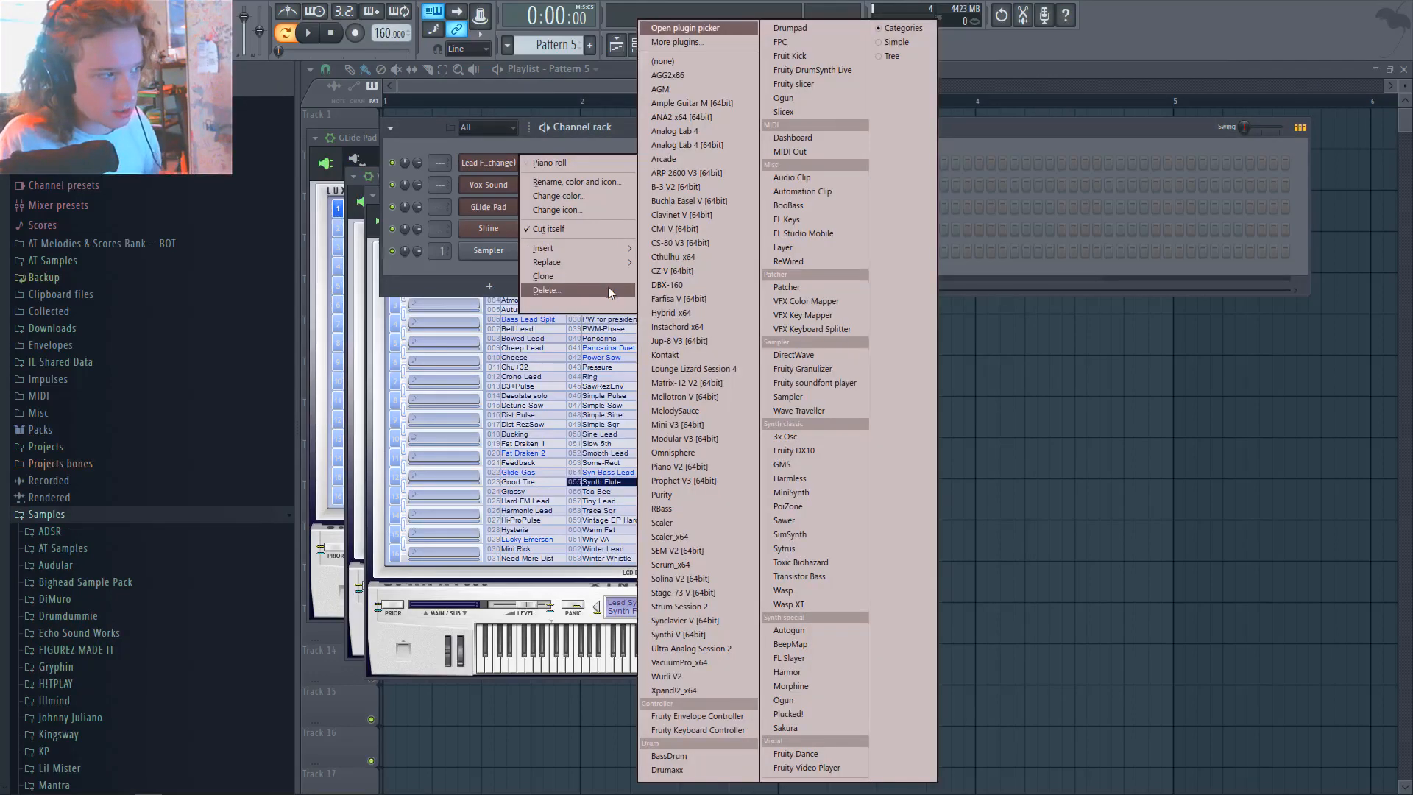
pyautogui.click(731, 493)
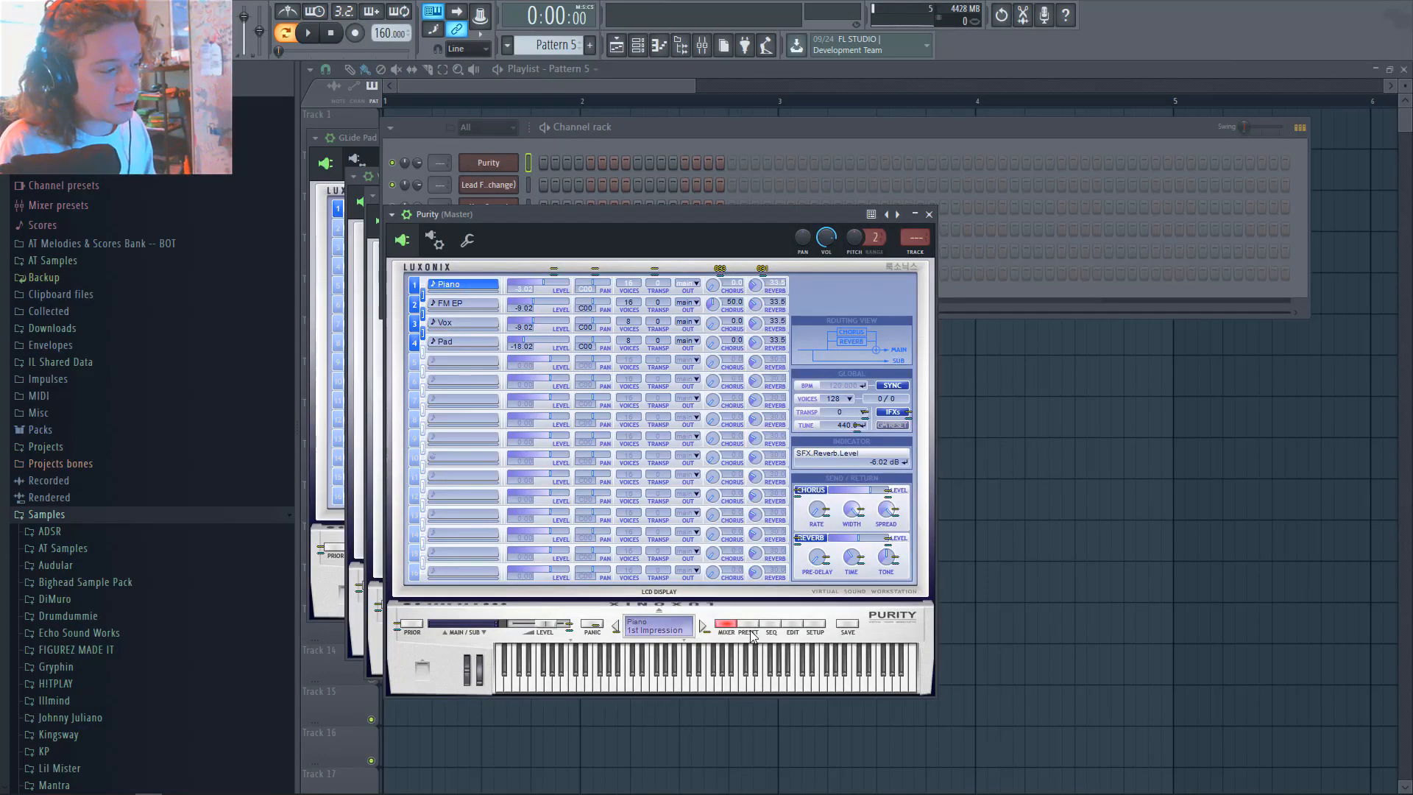
pyautogui.click(747, 624)
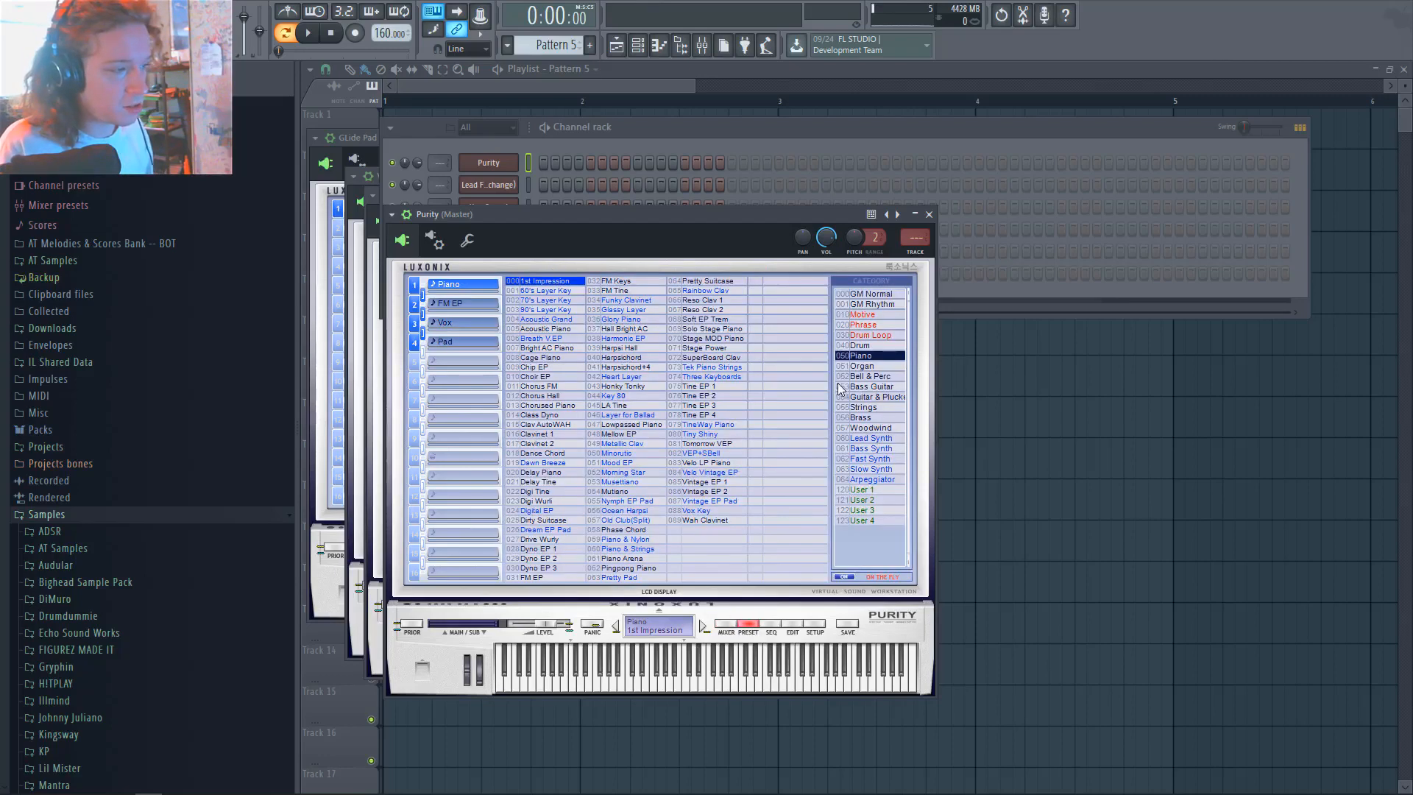
pyautogui.click(854, 469)
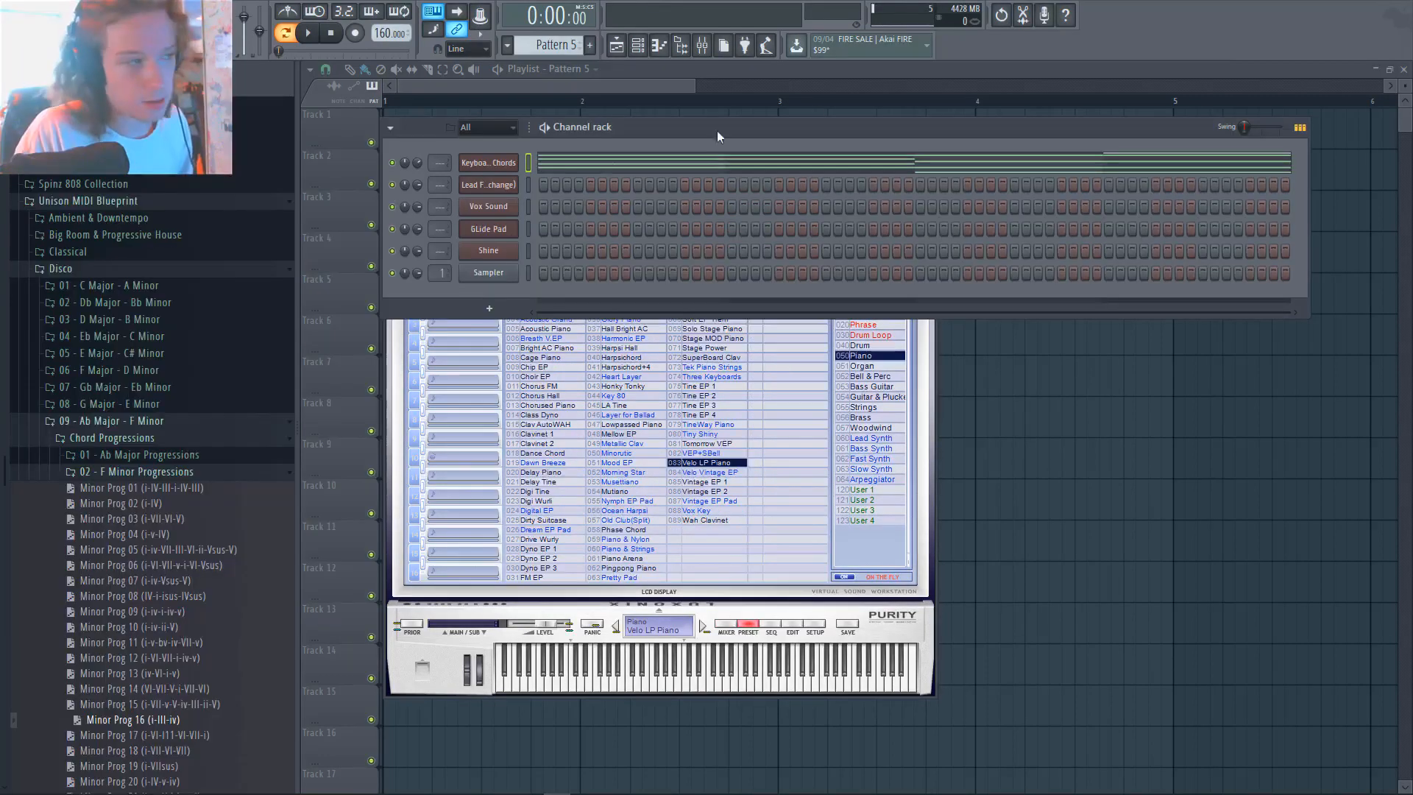
# Open the Keyboard Chords piano roll and play back its four-bar chord progression
pyautogui.click(790, 163)
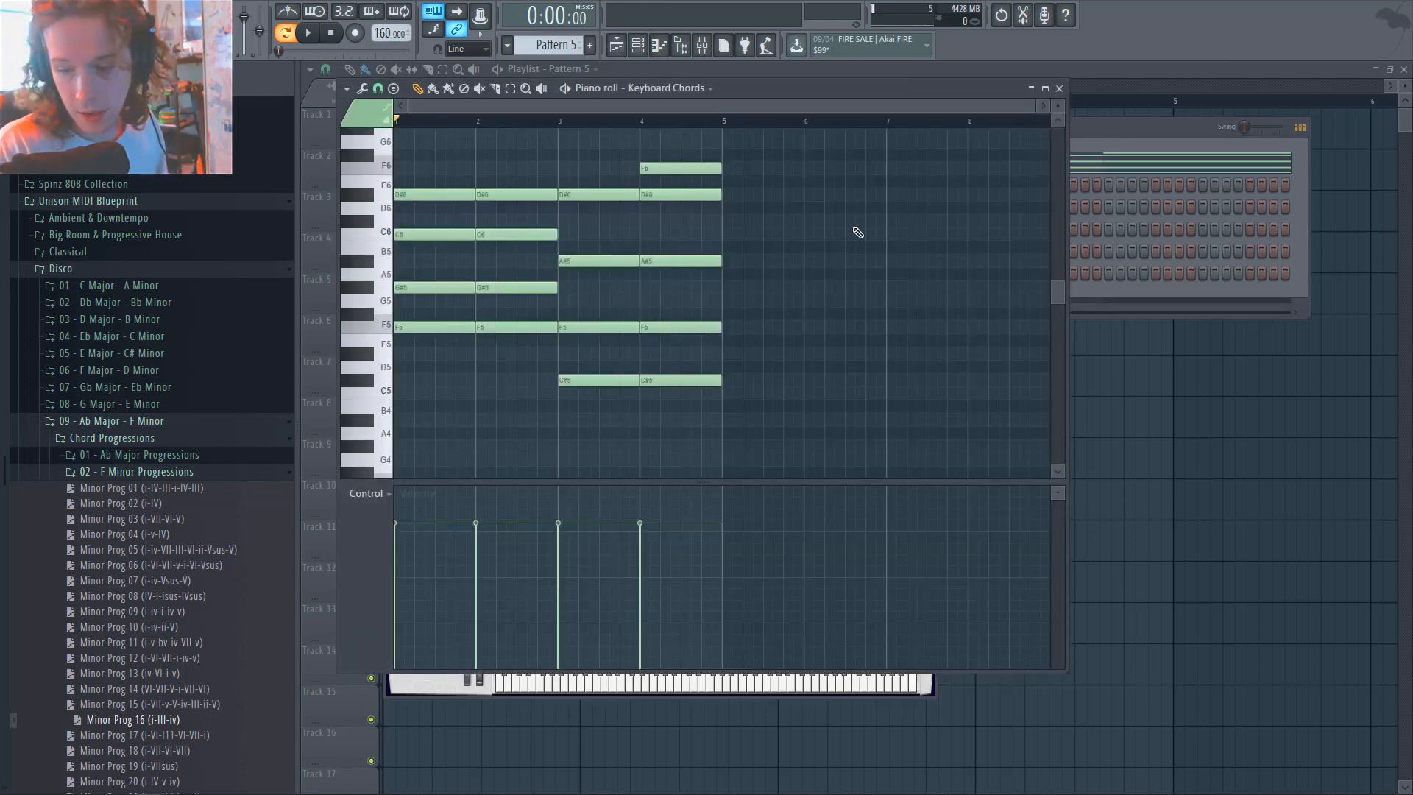
pyautogui.scroll(3, 684, 214)
pyautogui.press('space')
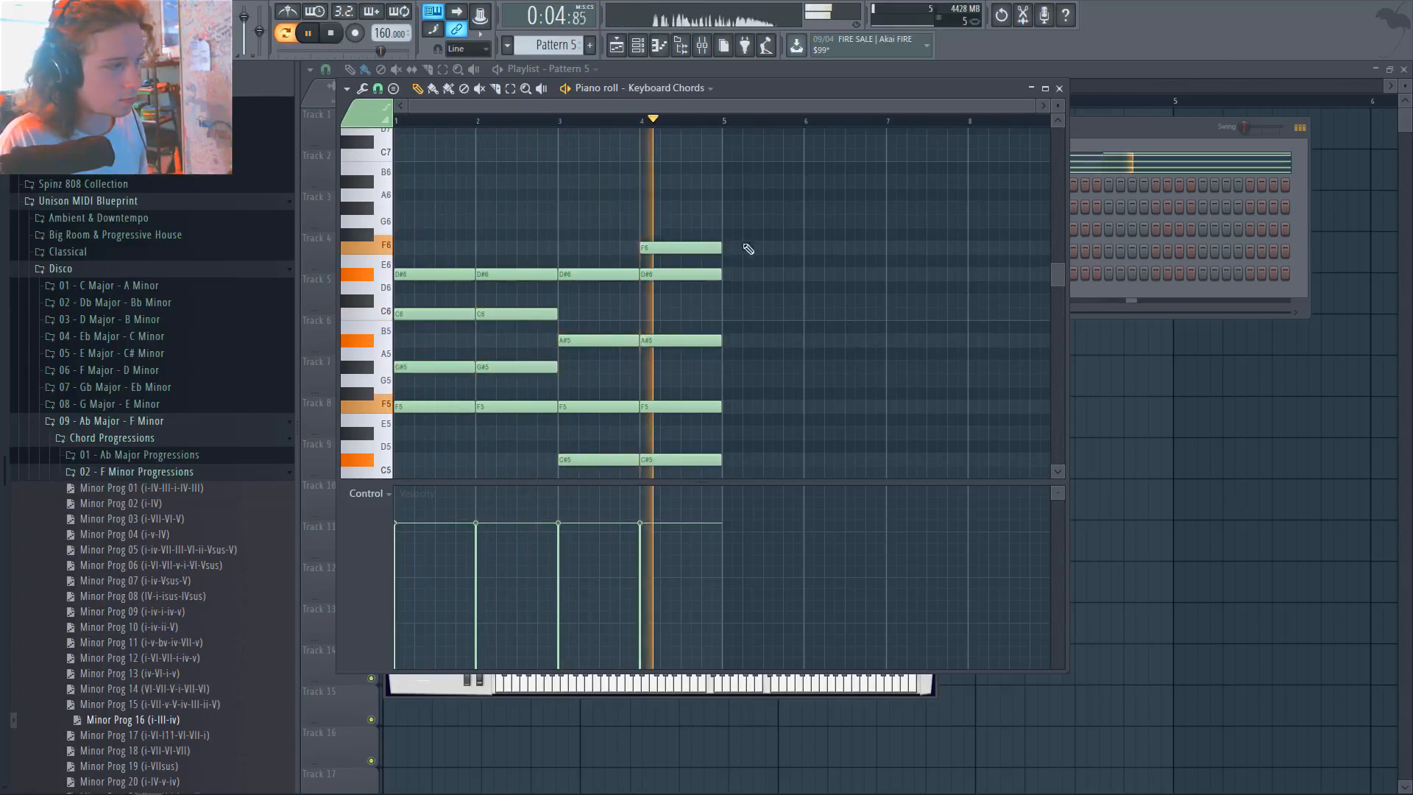
pyautogui.click(1102, 134)
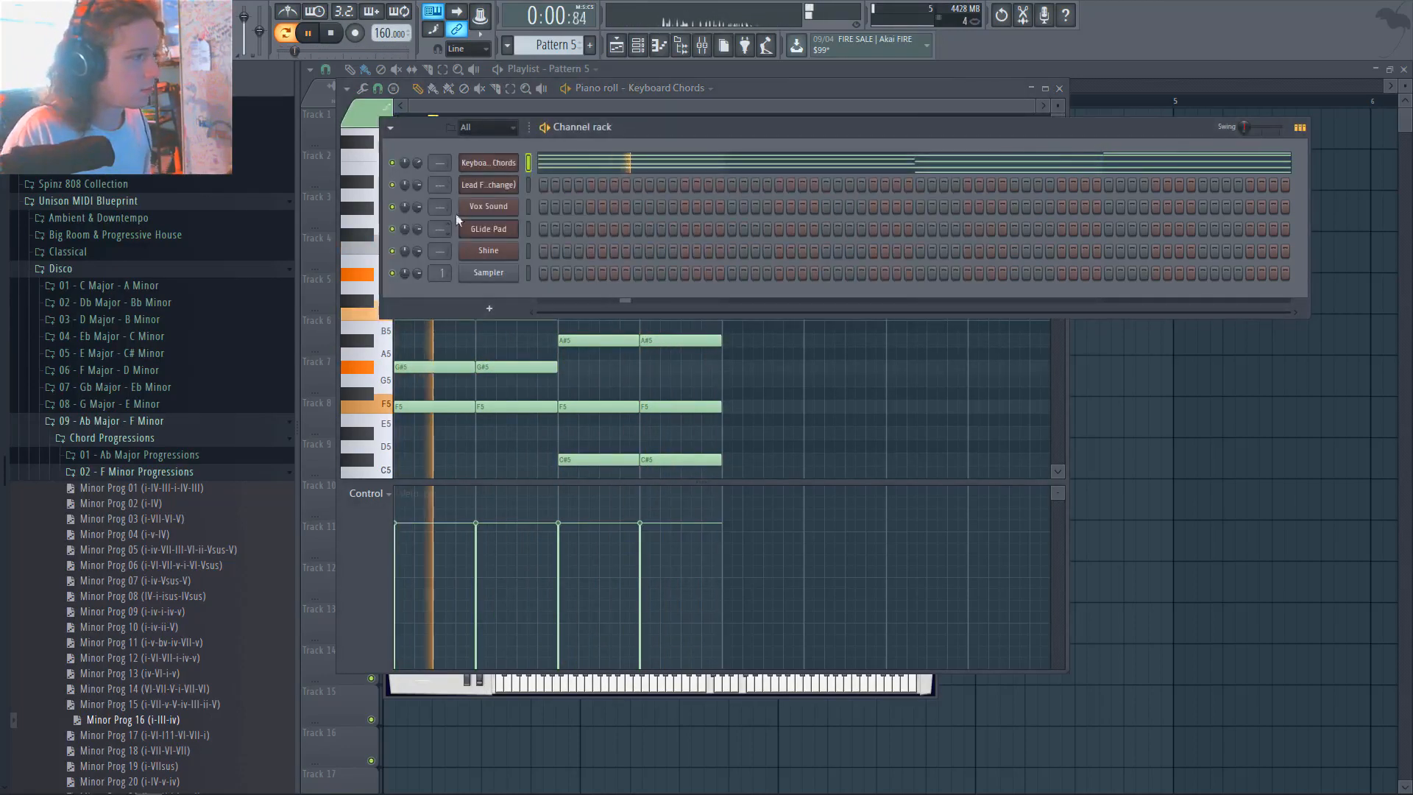
pyautogui.press('space')
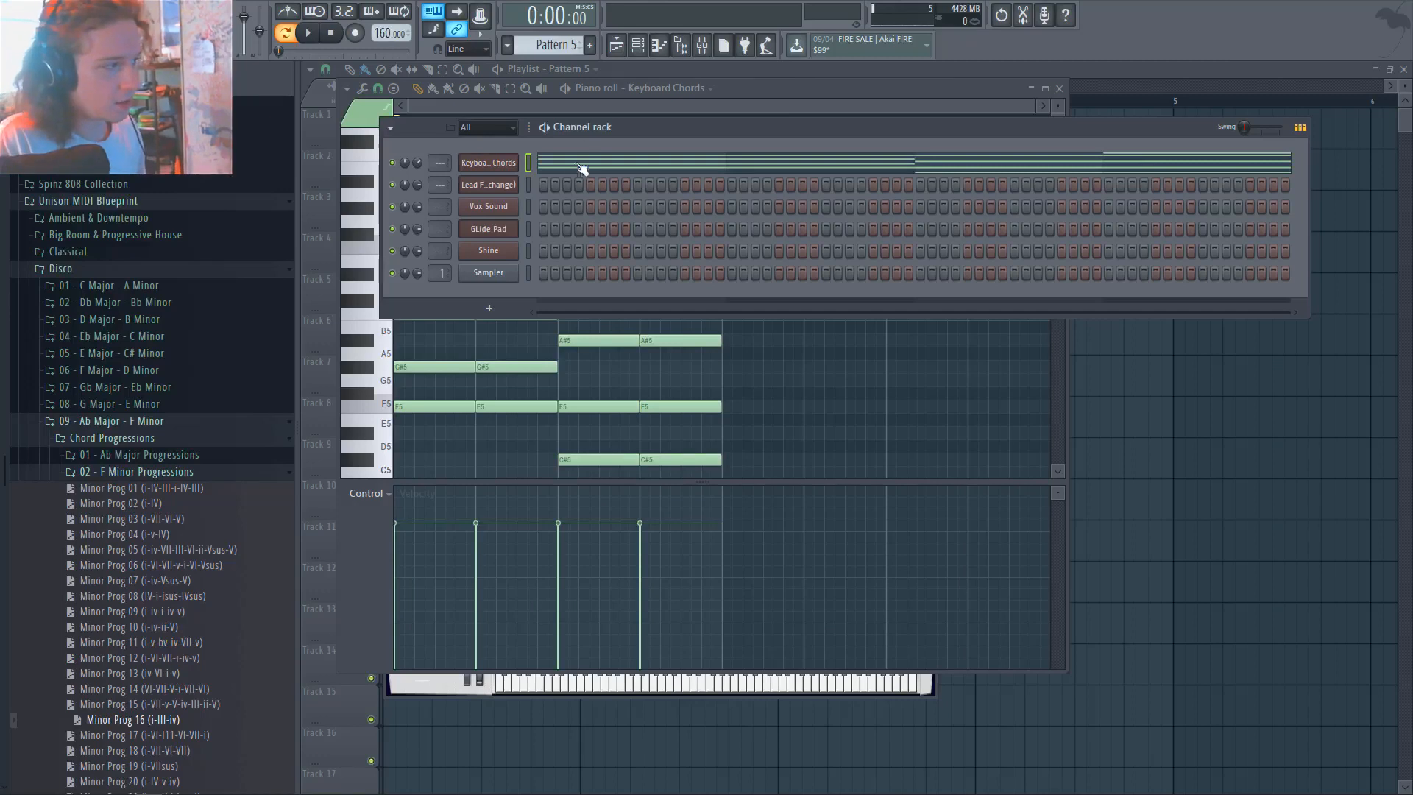
# Draw GLide Pad notes D#6 in bar 1, F5 in bar 3 and F6 in bar 4, plus two-bar F5 and F6 notes for Vox Sound
pyautogui.rightClick(496, 224)
pyautogui.click(541, 223)
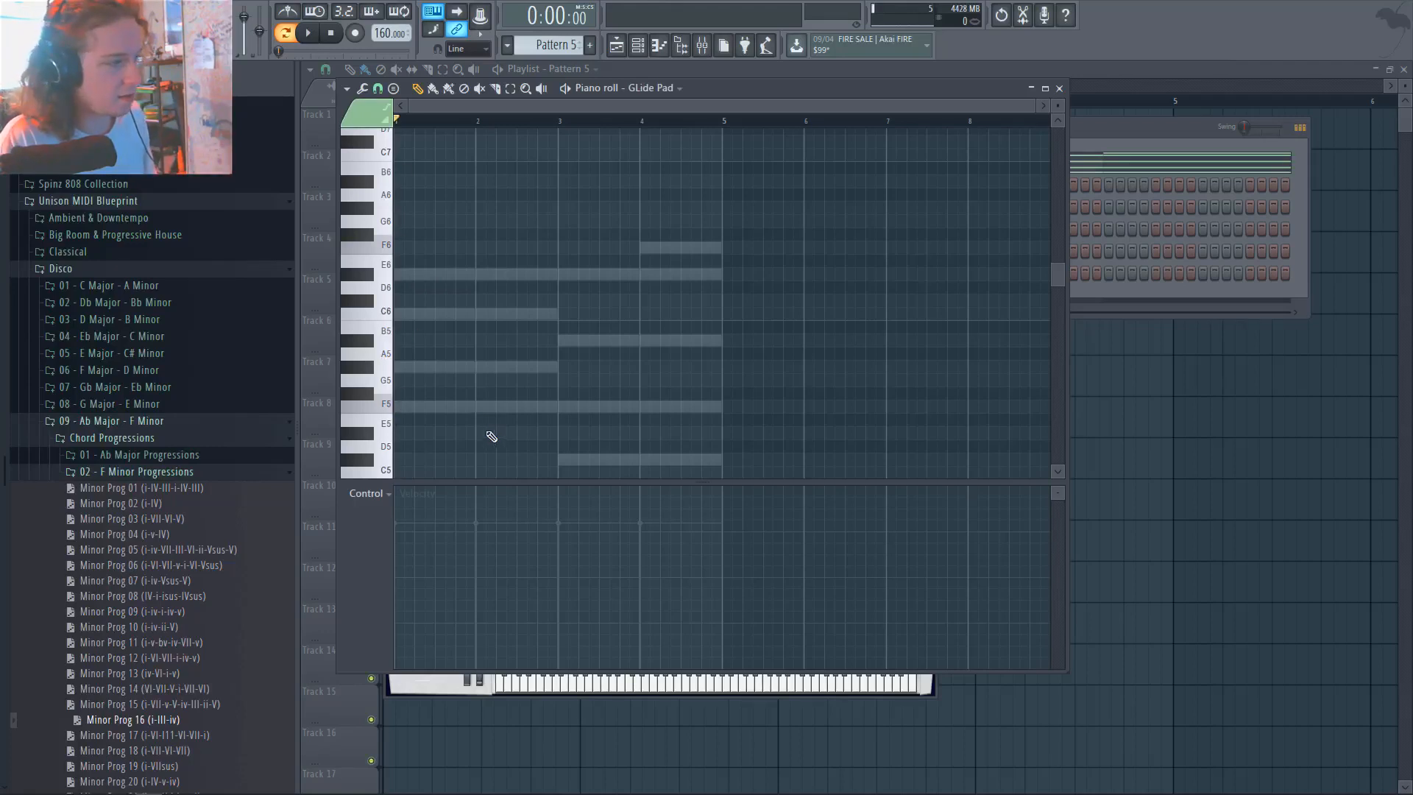
pyautogui.moveTo(353, 389); pyautogui.dragTo(429, 388)
pyautogui.click(587, 244)
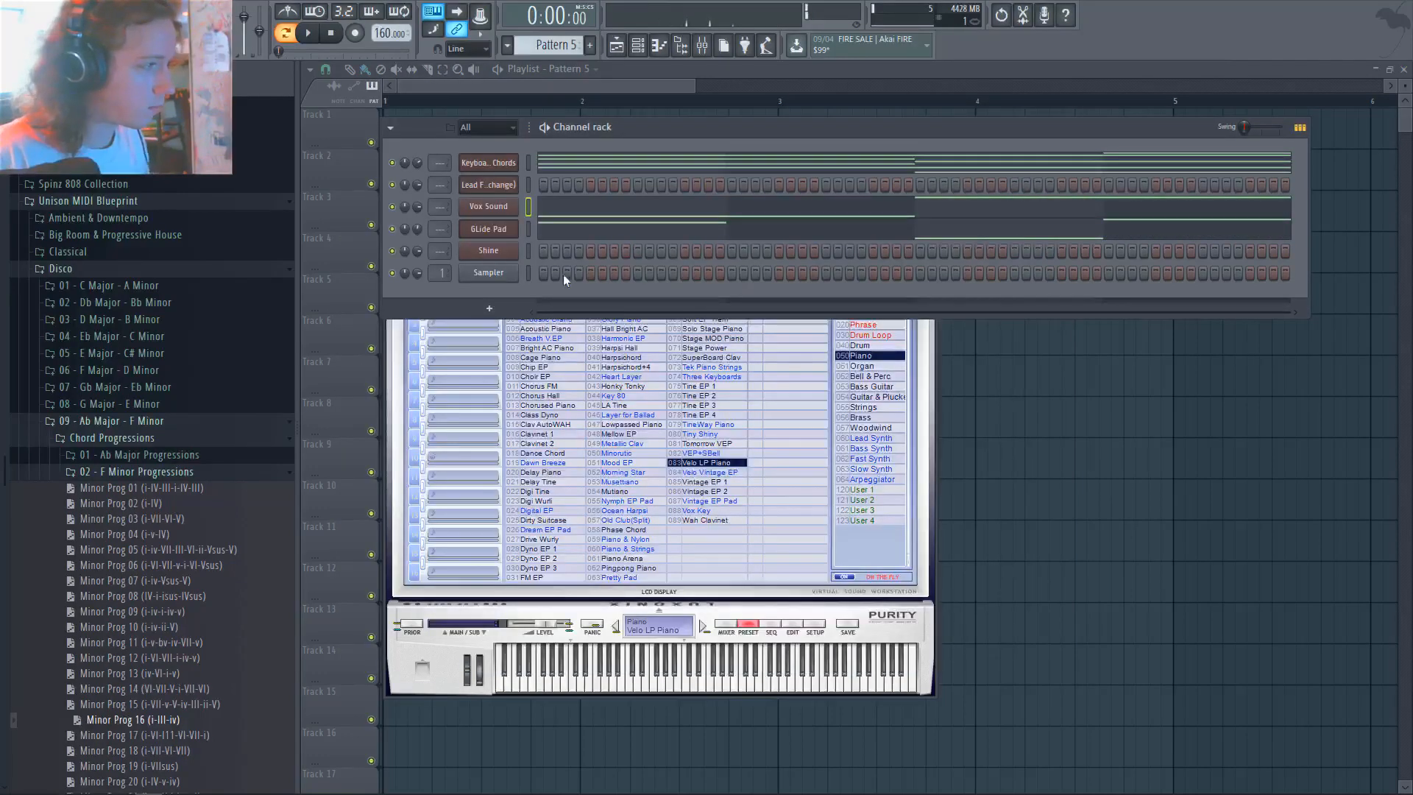
# Play the pattern and lower the velocity of the GLide Pad's first note, D#6 in bar 1
pyautogui.click(557, 229)
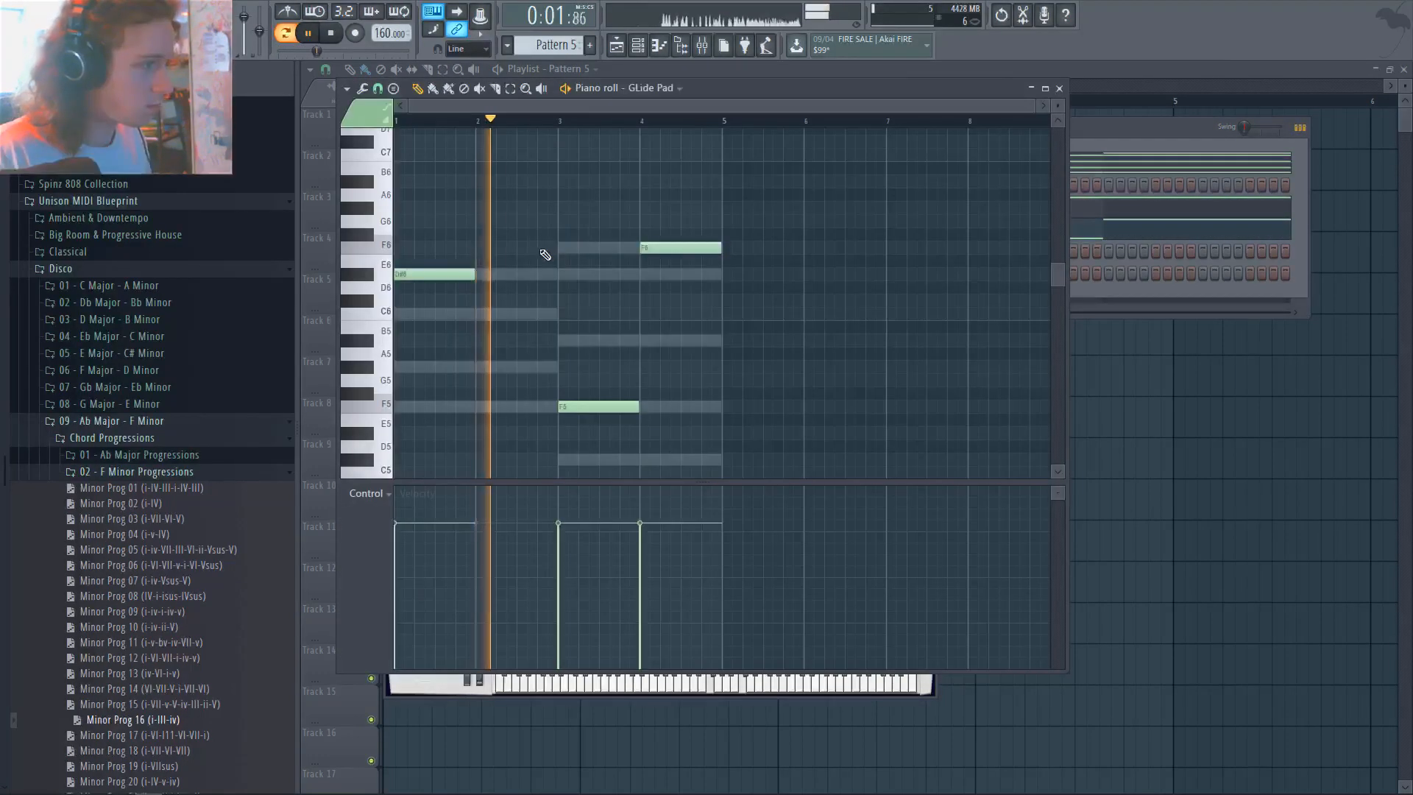
pyautogui.press('Escape')
pyautogui.click(630, 237)
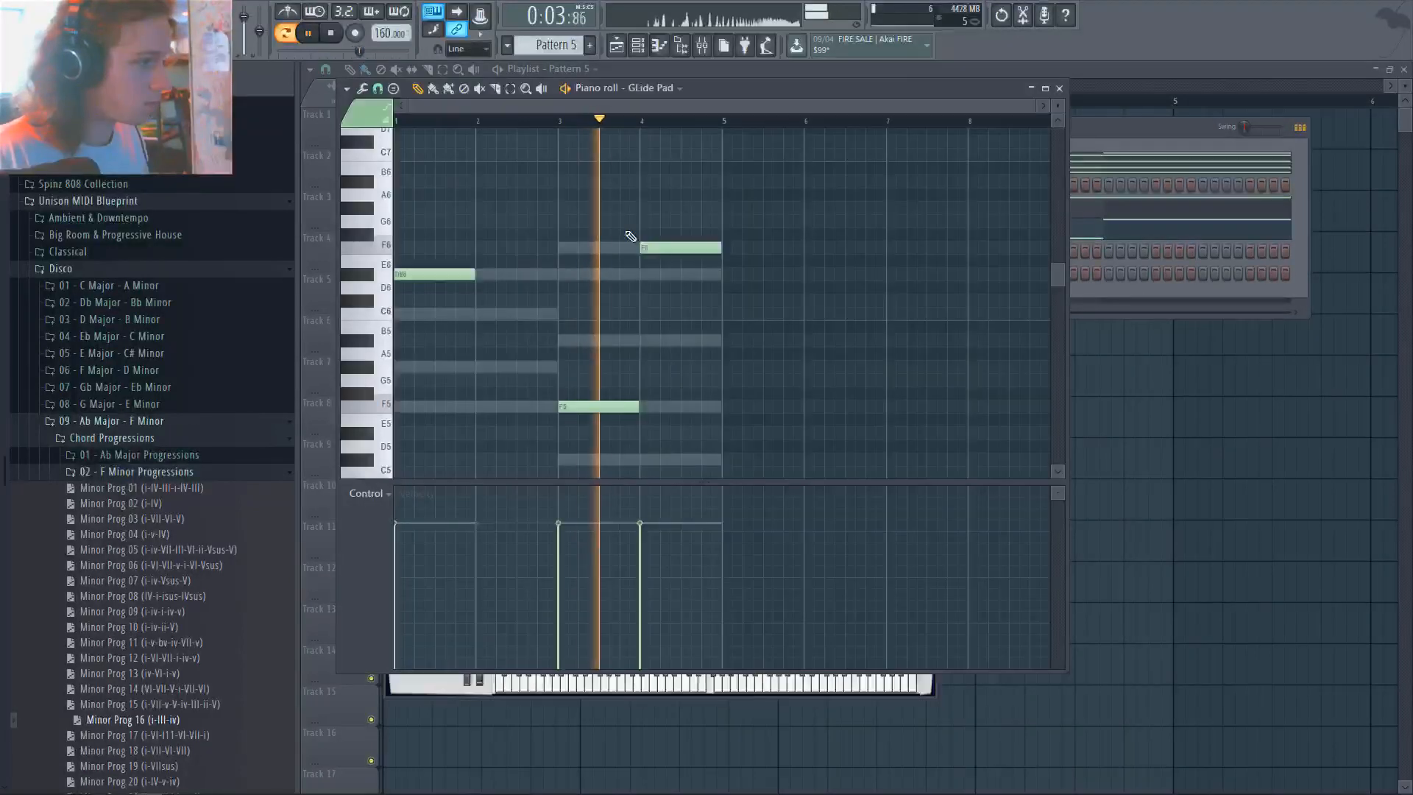
pyautogui.moveTo(398, 525); pyautogui.dragTo(404, 565)
# Add octave notes to Vox Sound at lower velocity: F6 across bars 1–2 and F7 across bars 3–4
pyautogui.click(1176, 136)
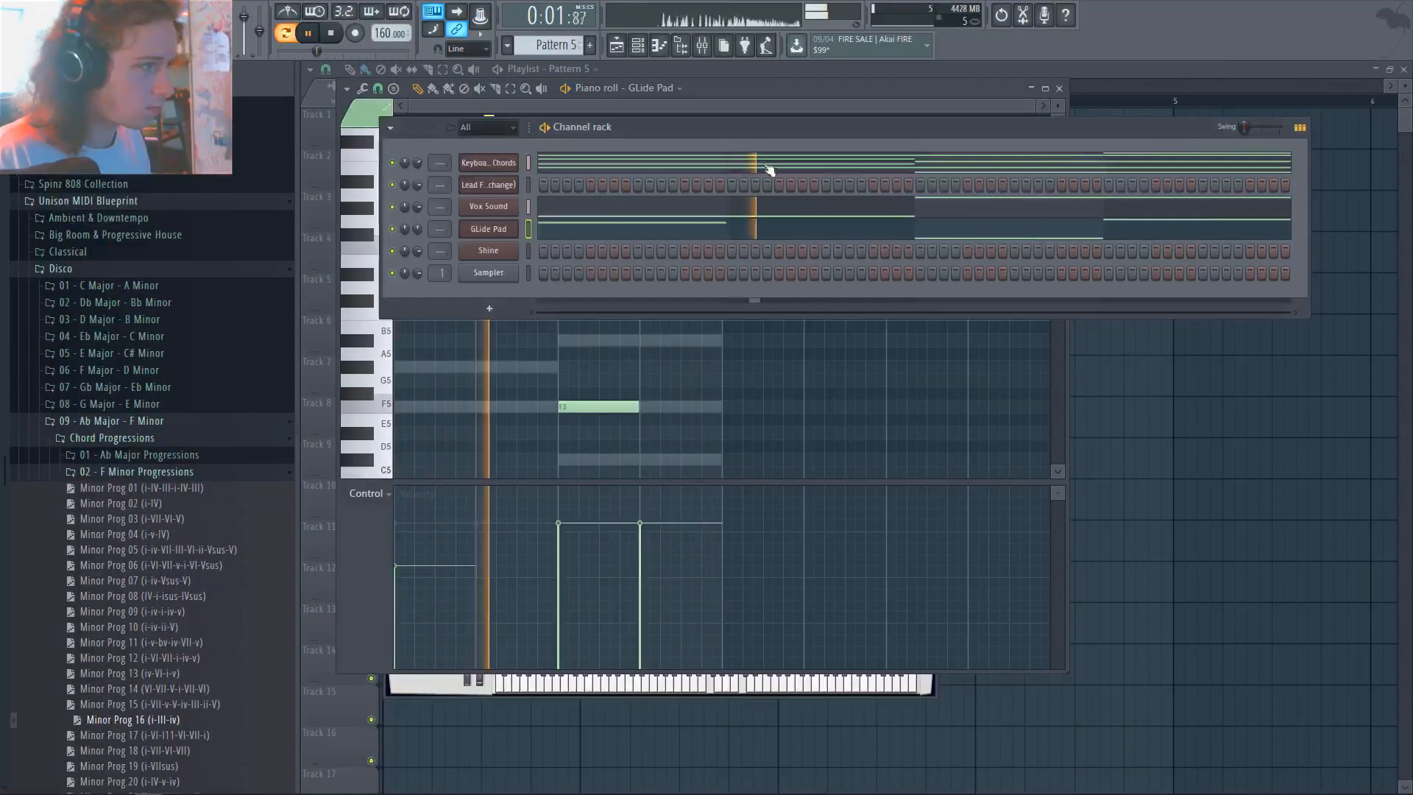
pyautogui.click(552, 205)
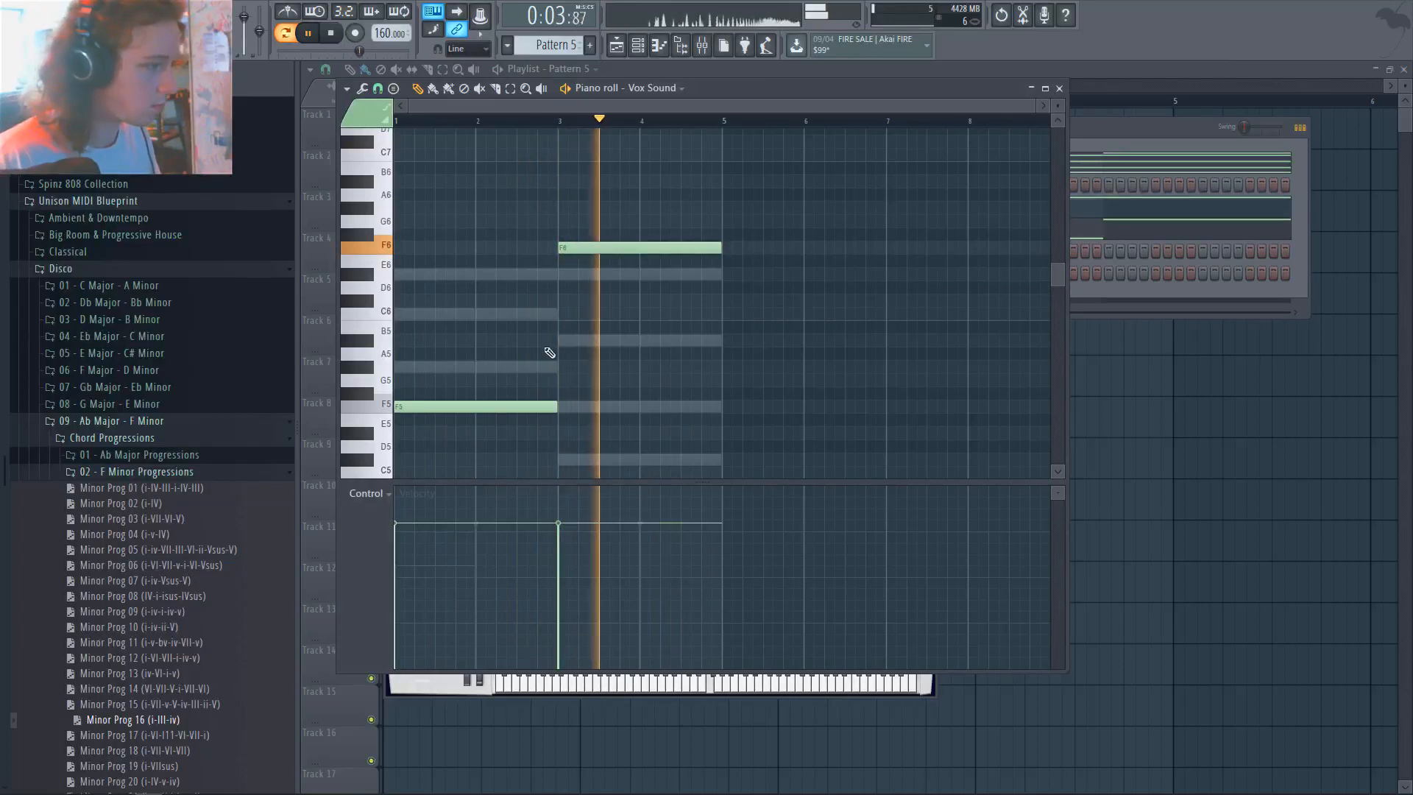
pyautogui.click(438, 247)
pyautogui.scroll(3, 559, 228)
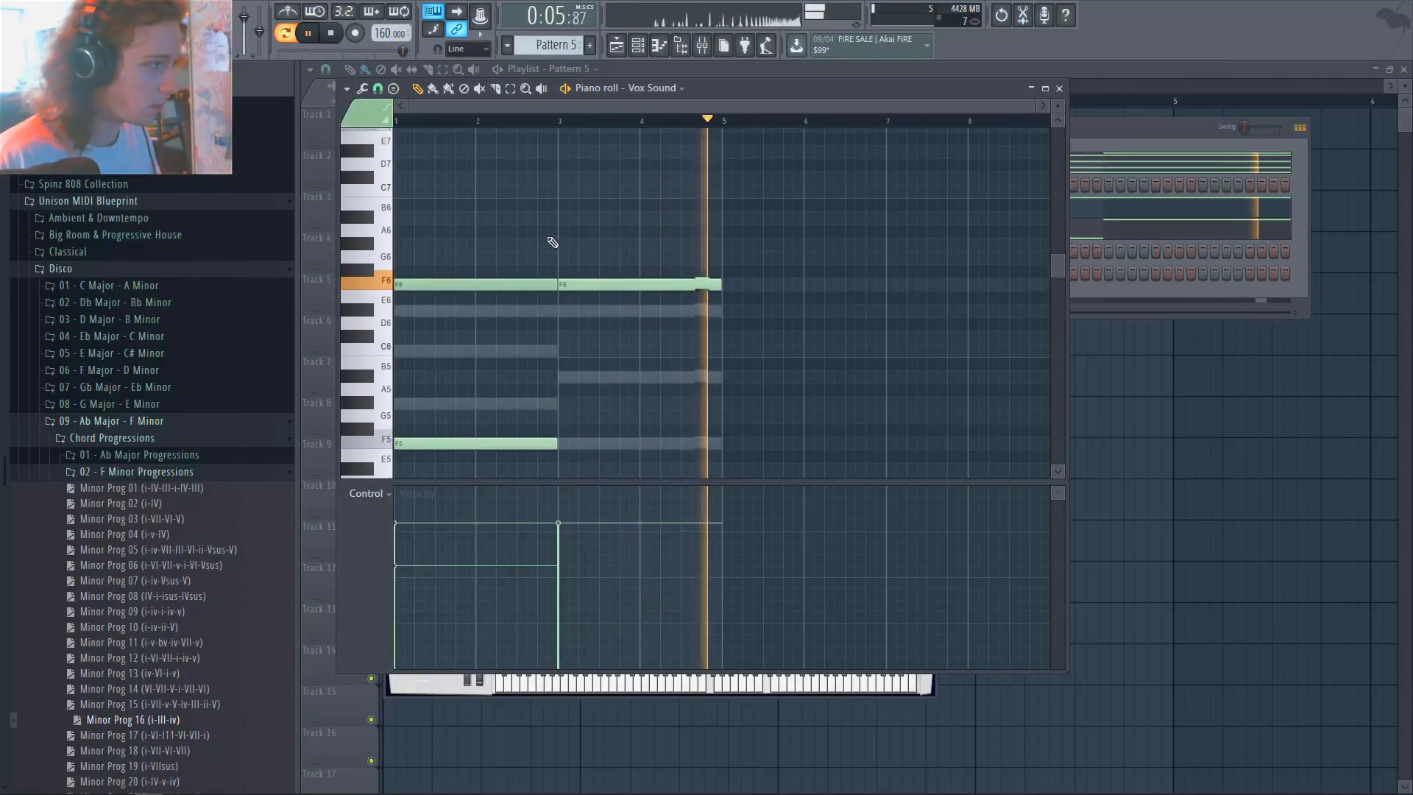
pyautogui.click(561, 175)
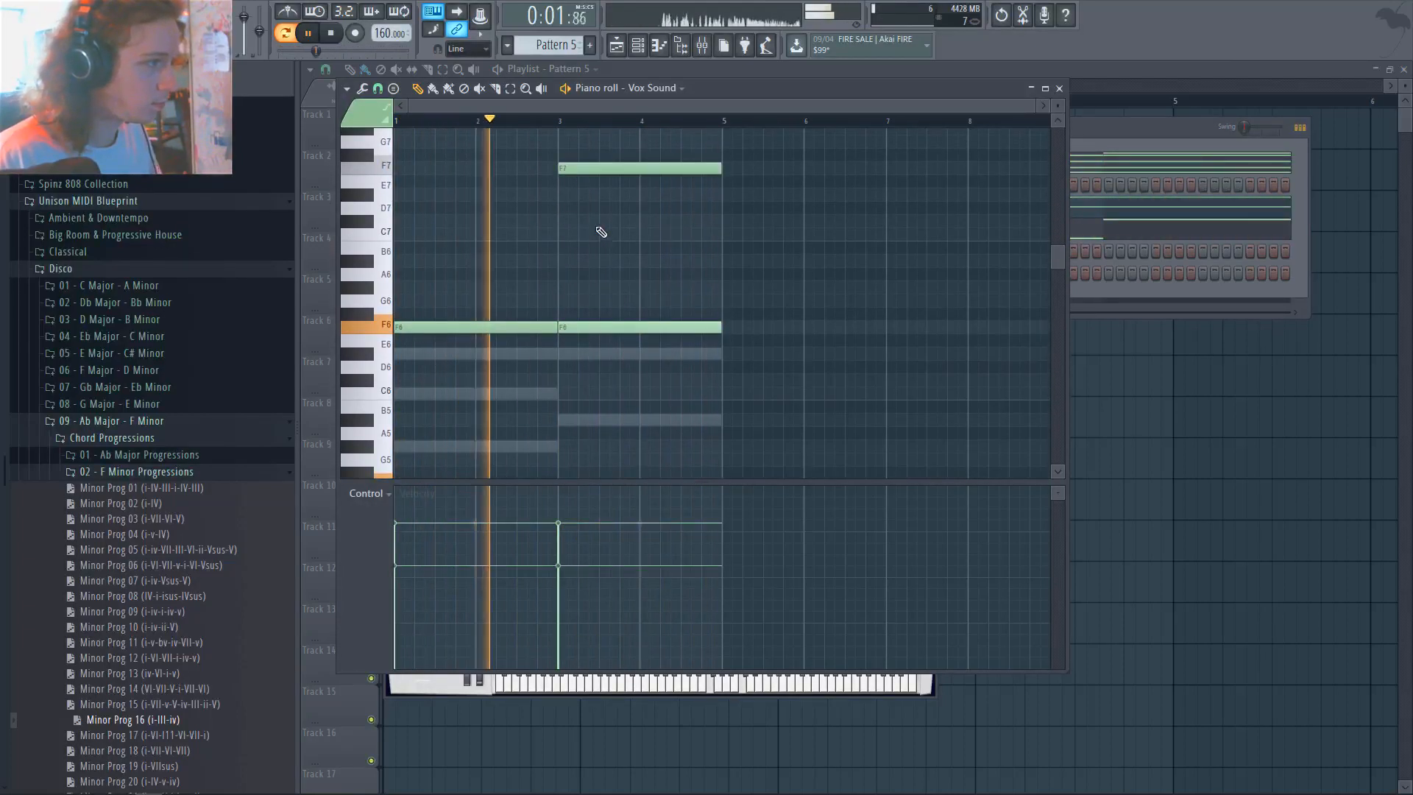
pyautogui.press('F7')
pyautogui.press('F7')
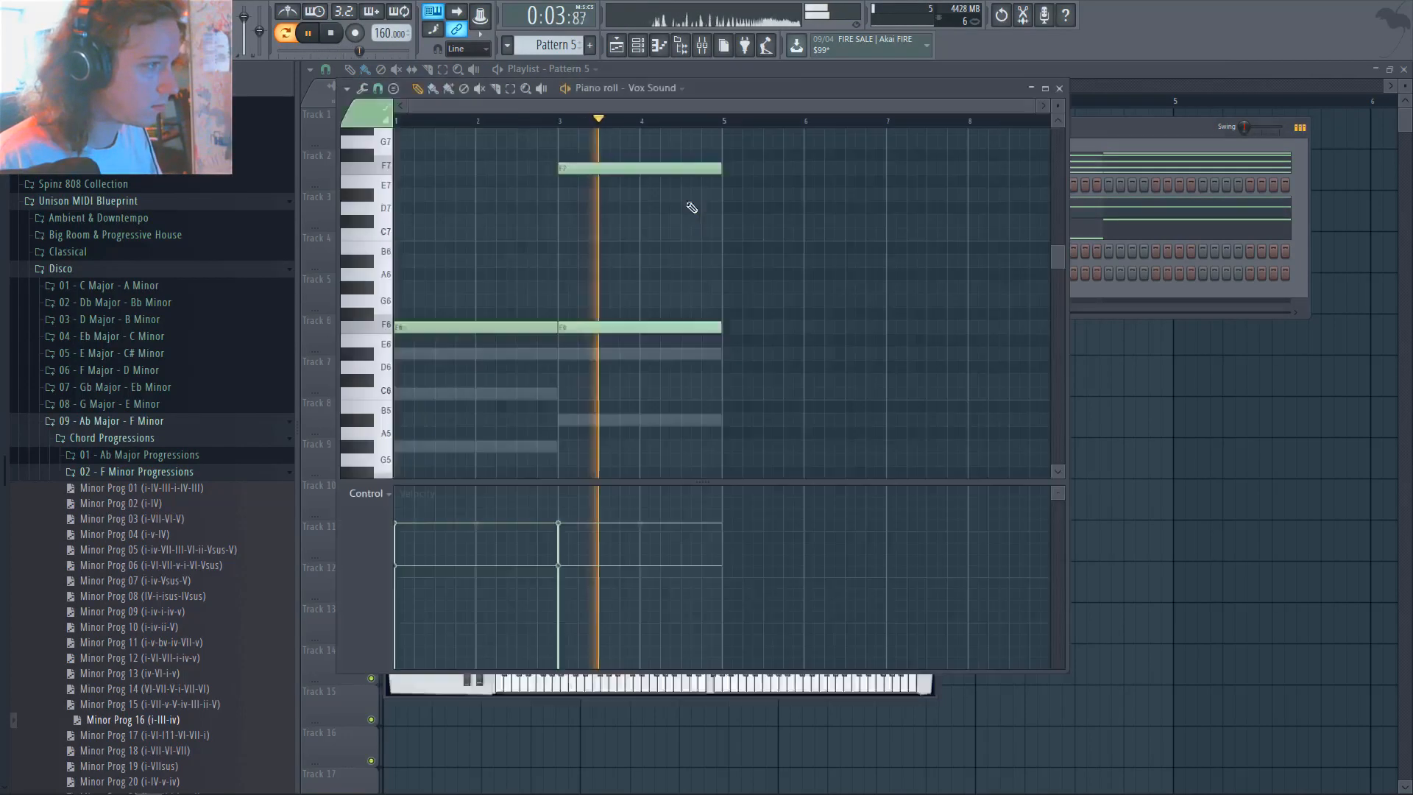
pyautogui.press('F7')
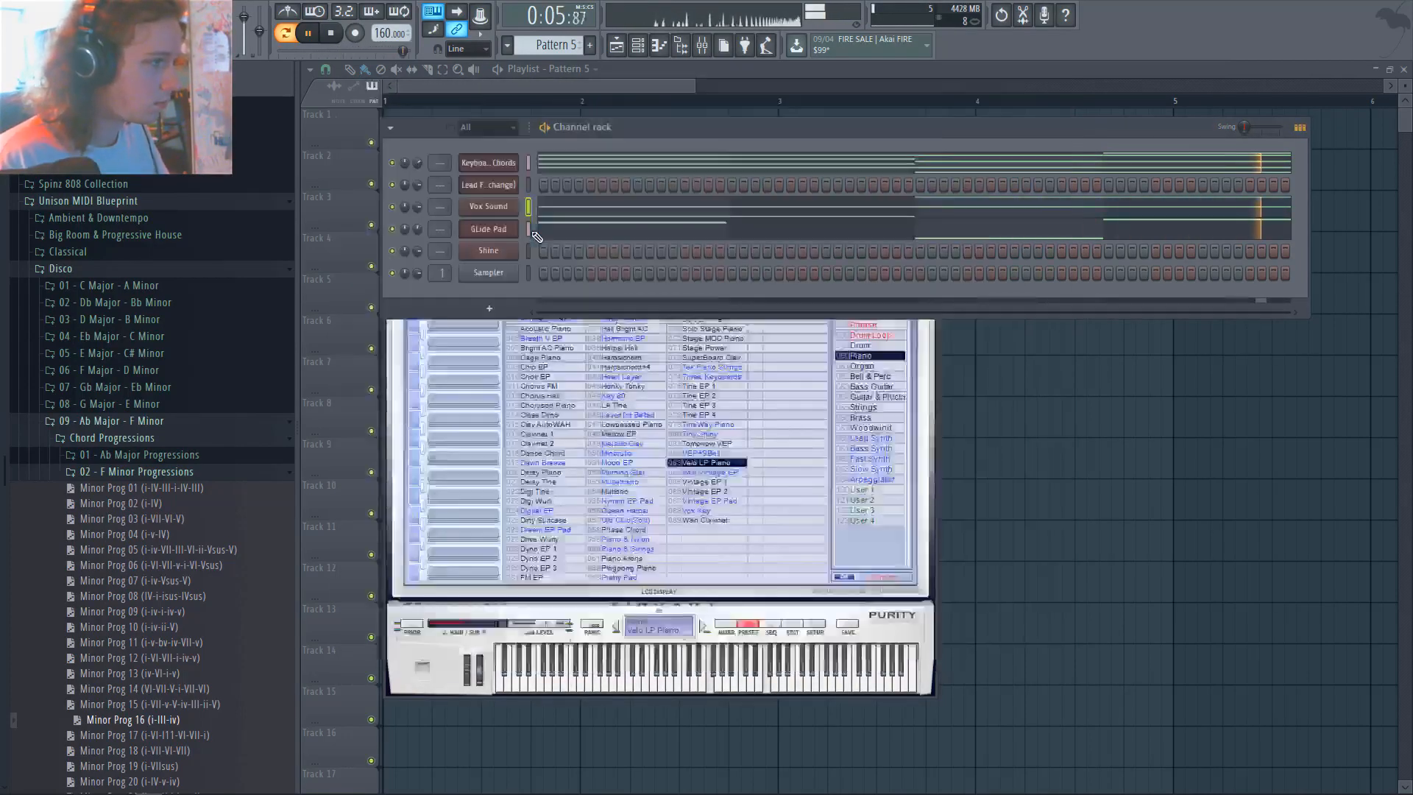
# Draw a one-bar chord of F6, C6, G#5 and F5 in bar 1 of the Lead Flute piano roll
pyautogui.rightClick(478, 181)
pyautogui.click(565, 187)
pyautogui.click(402, 433)
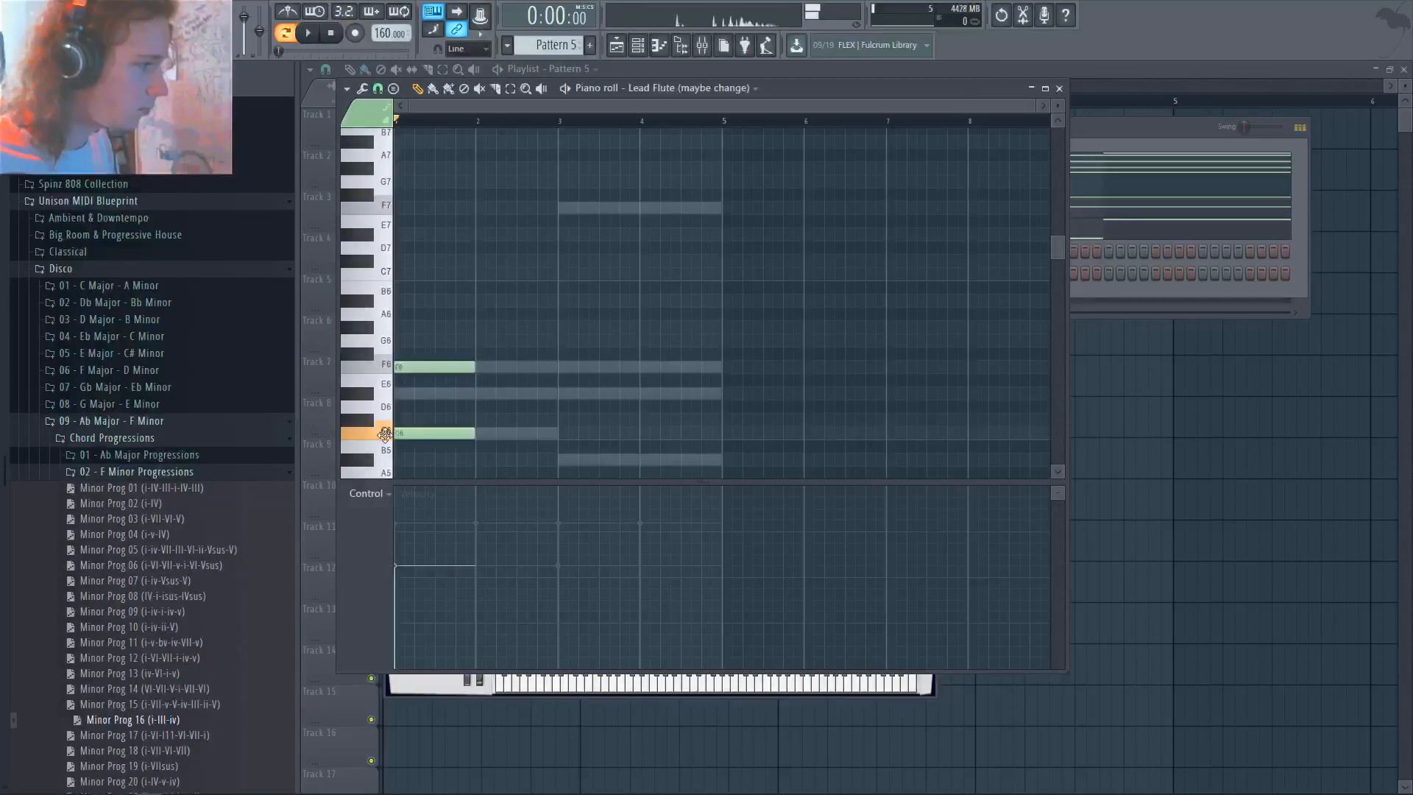
pyautogui.scroll(-4, 412, 397)
pyautogui.click(400, 327)
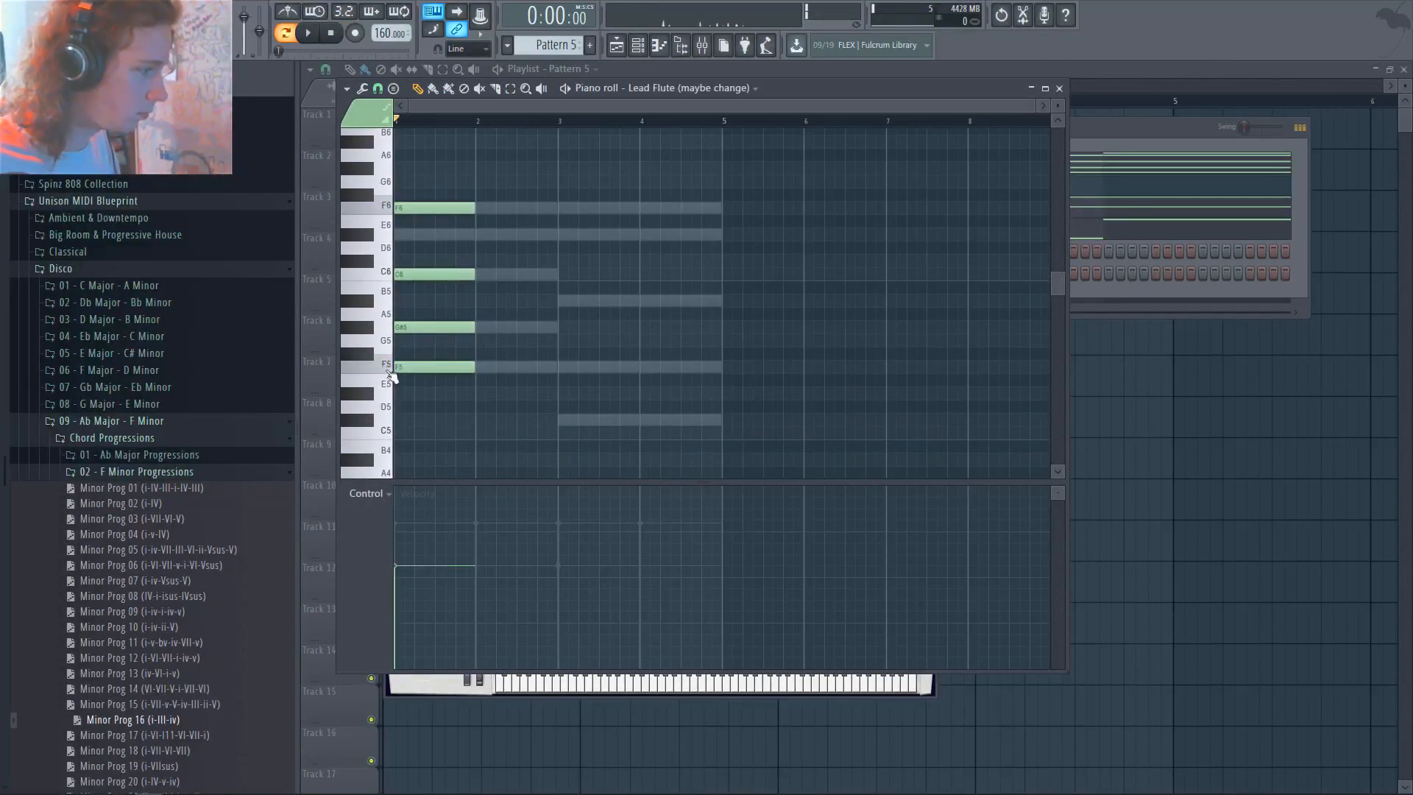
# Arpeggiate the whole Lead Flute chord with the Flip pattern, a range of 2 and Block sync
pyautogui.hotkey('ctrl', 'a')
pyautogui.hotkey('alt', 'a')
pyautogui.press('space')
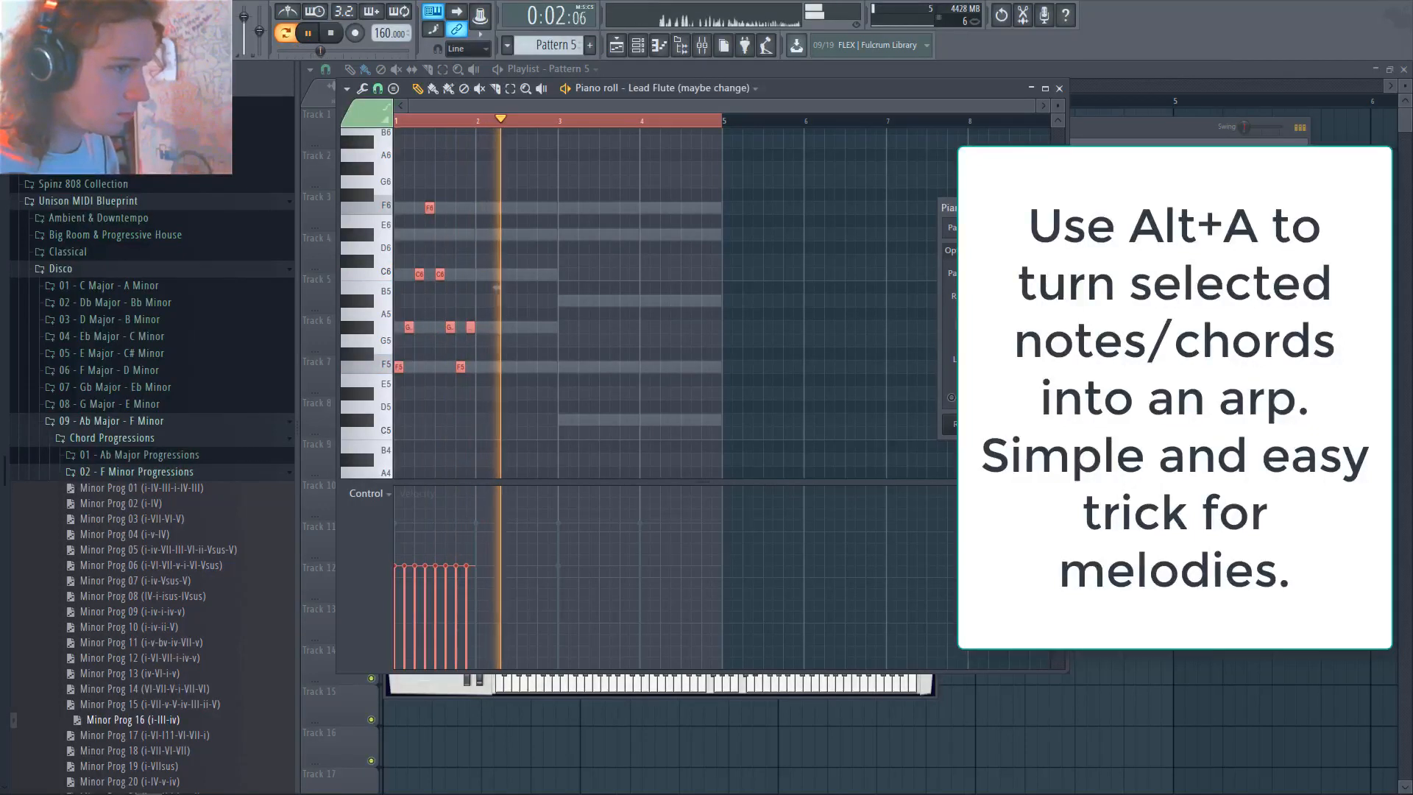
pyautogui.press('space')
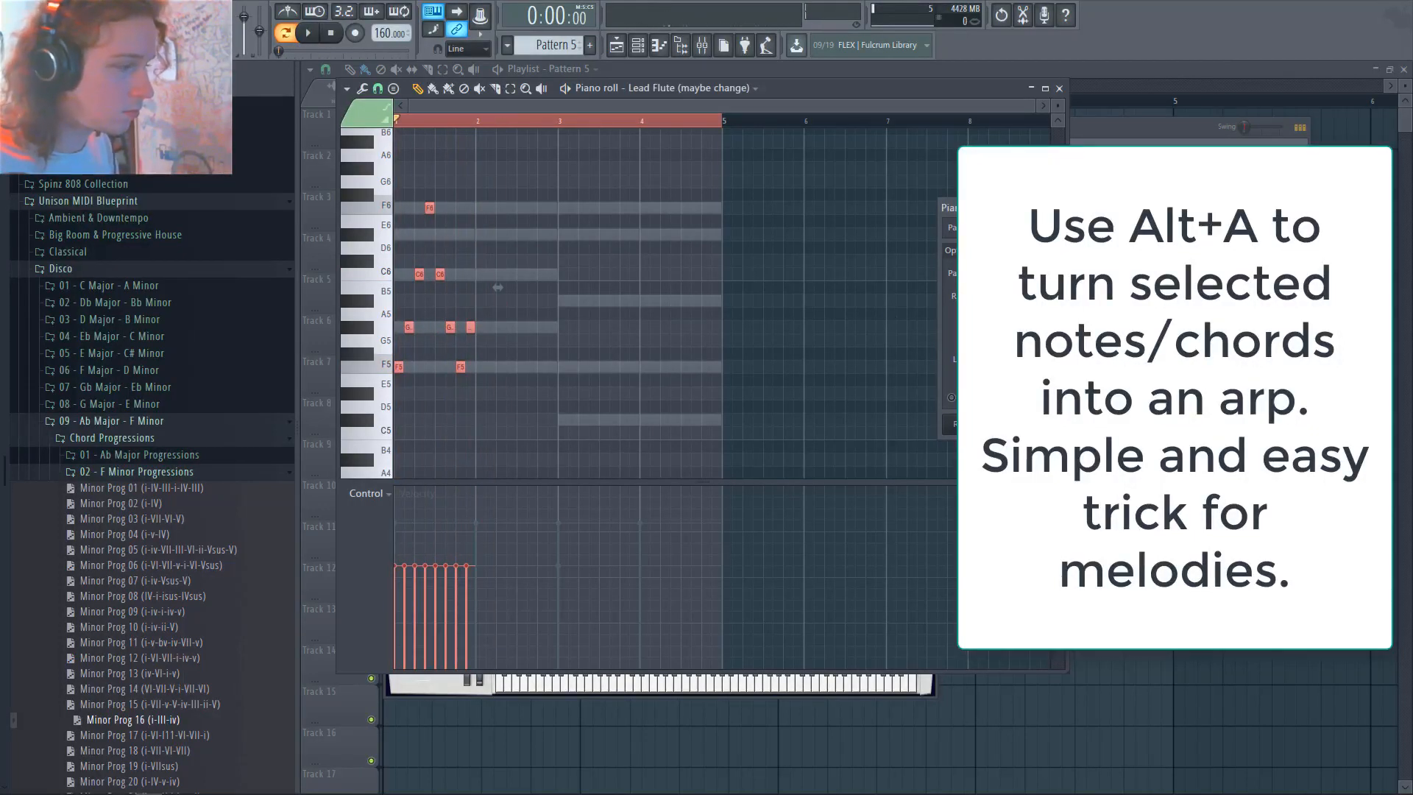
pyautogui.press('space')
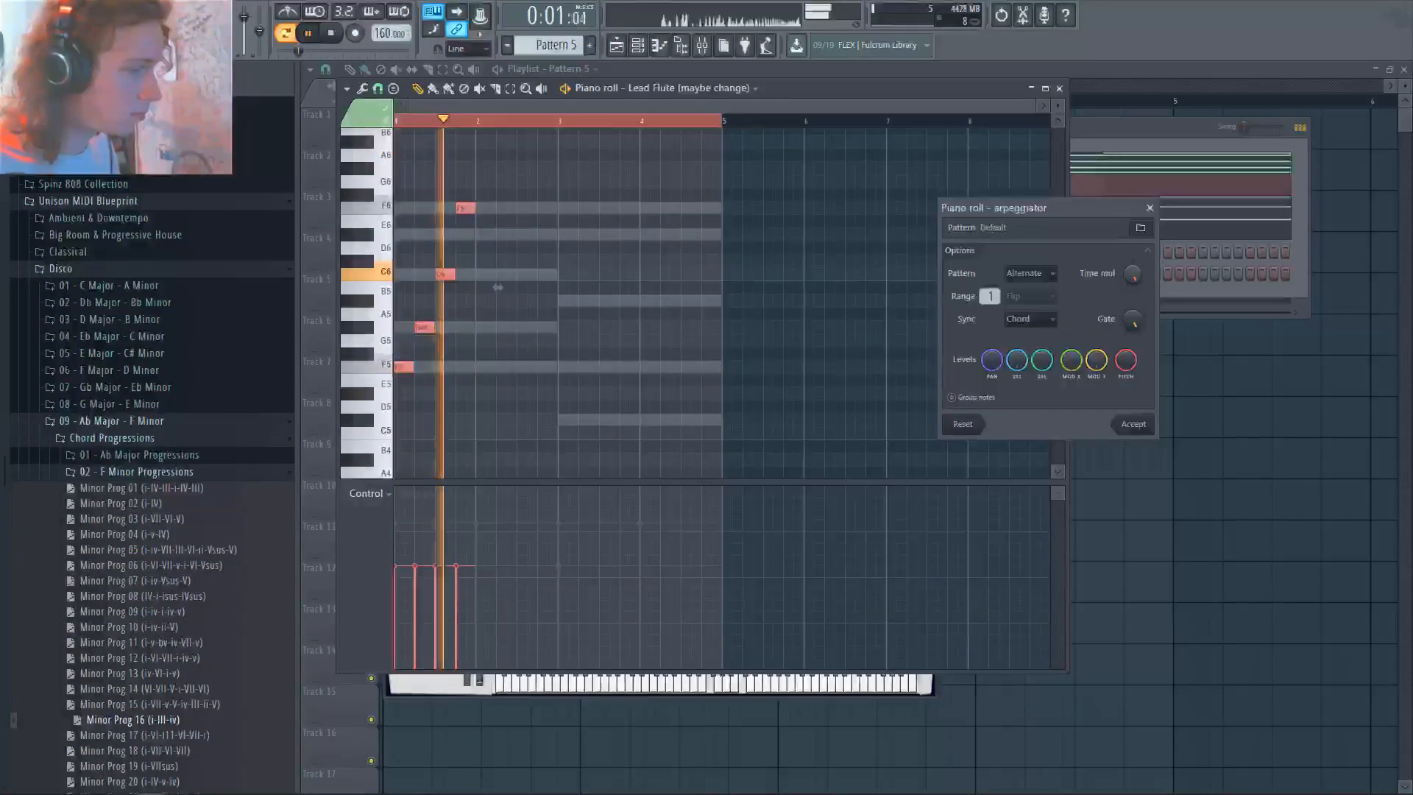
pyautogui.press('space')
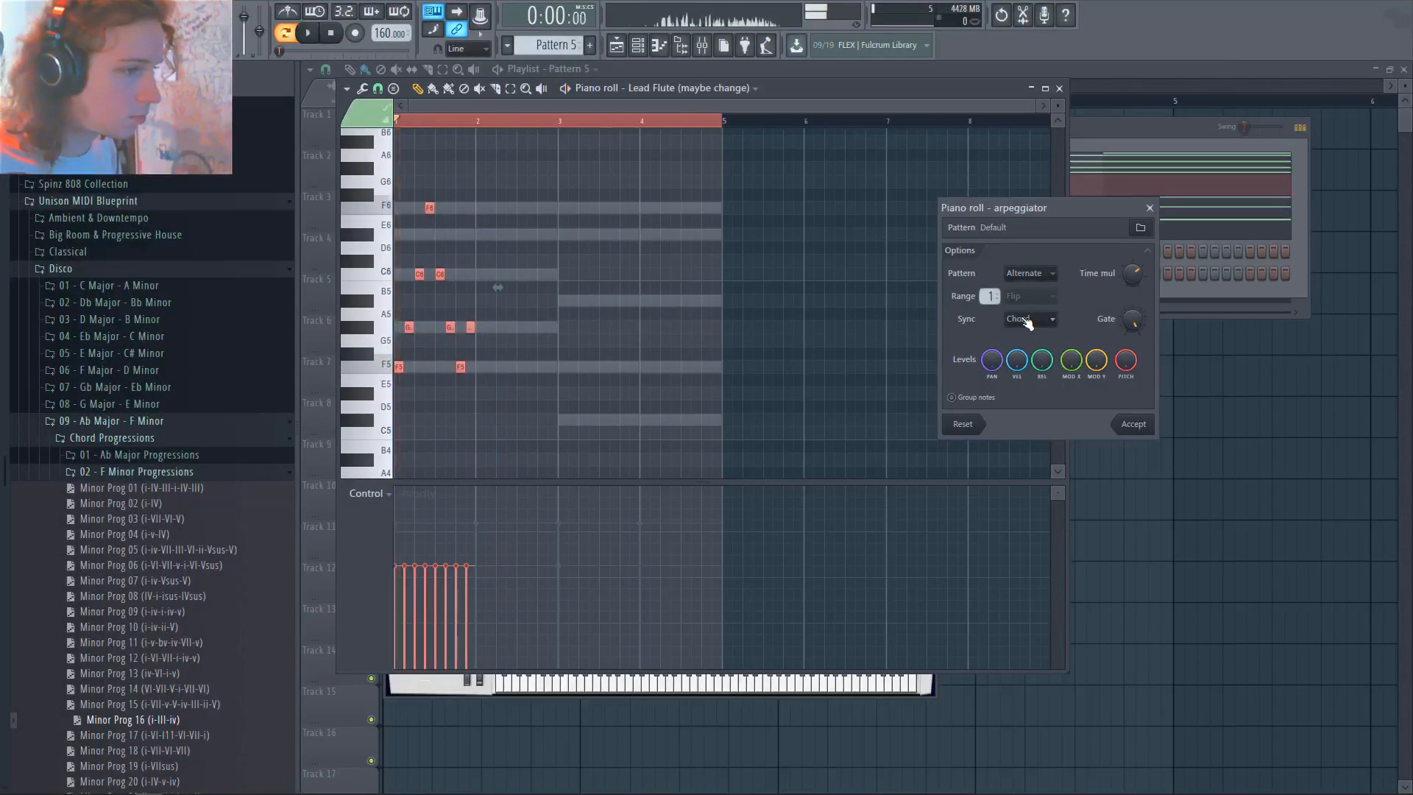
pyautogui.click(1049, 273)
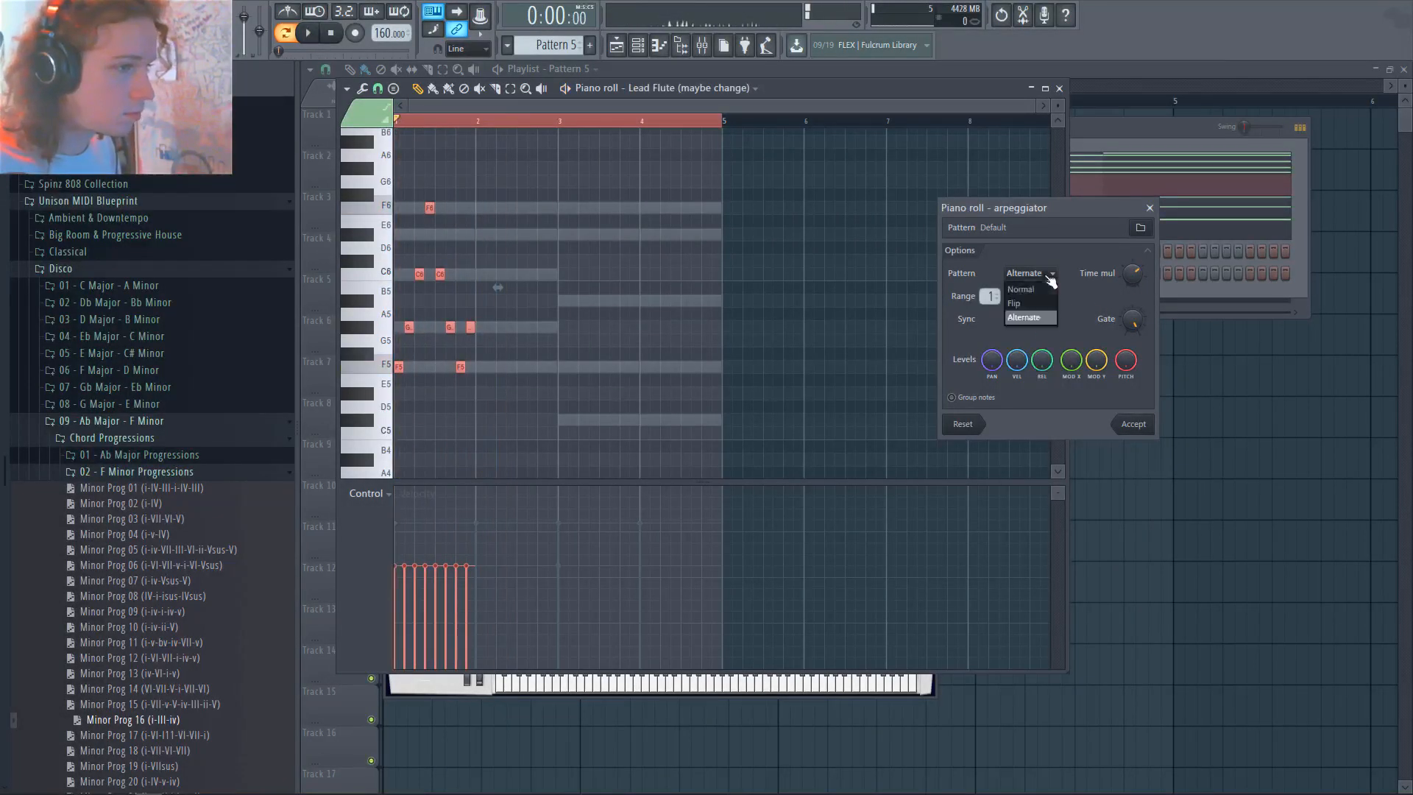
pyautogui.click(1052, 304)
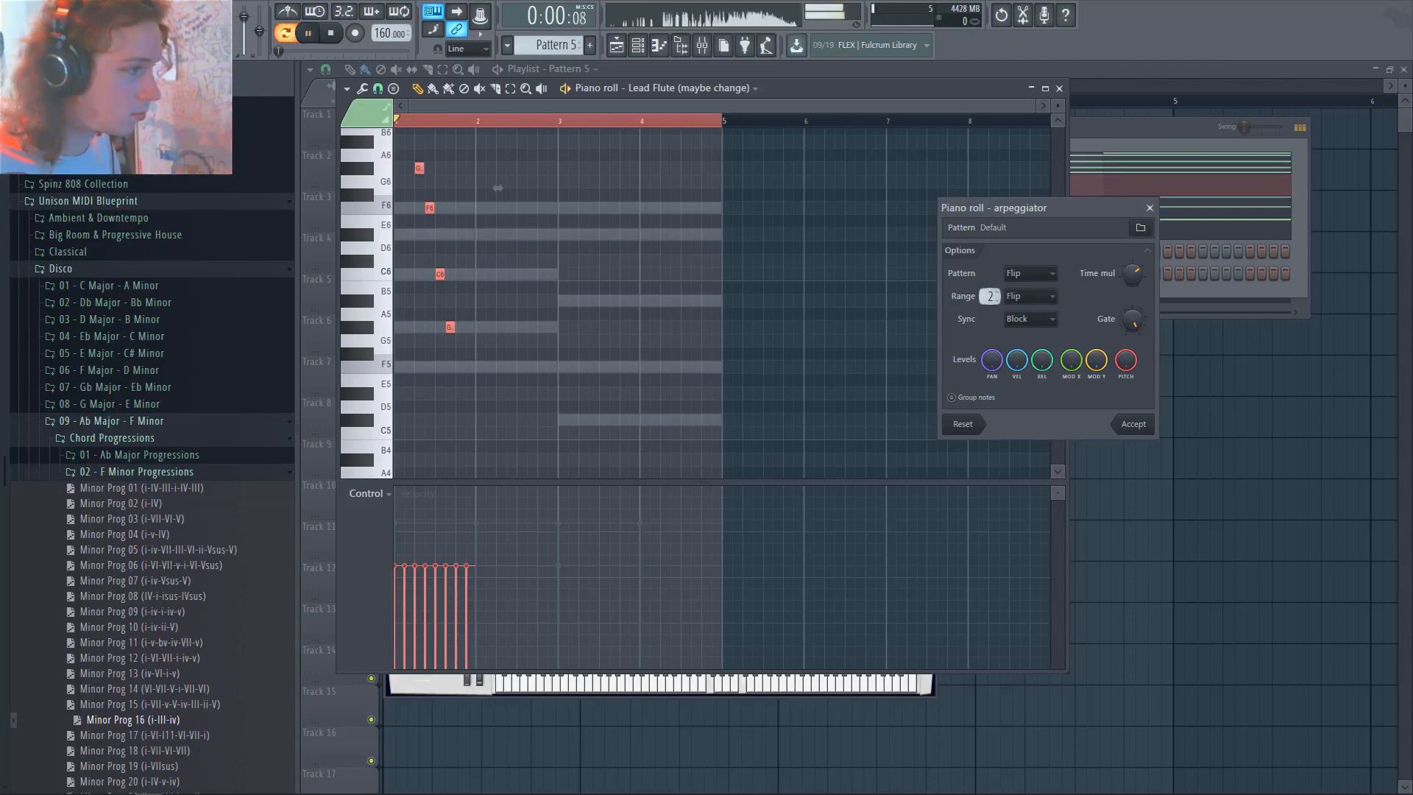
pyautogui.click(1133, 425)
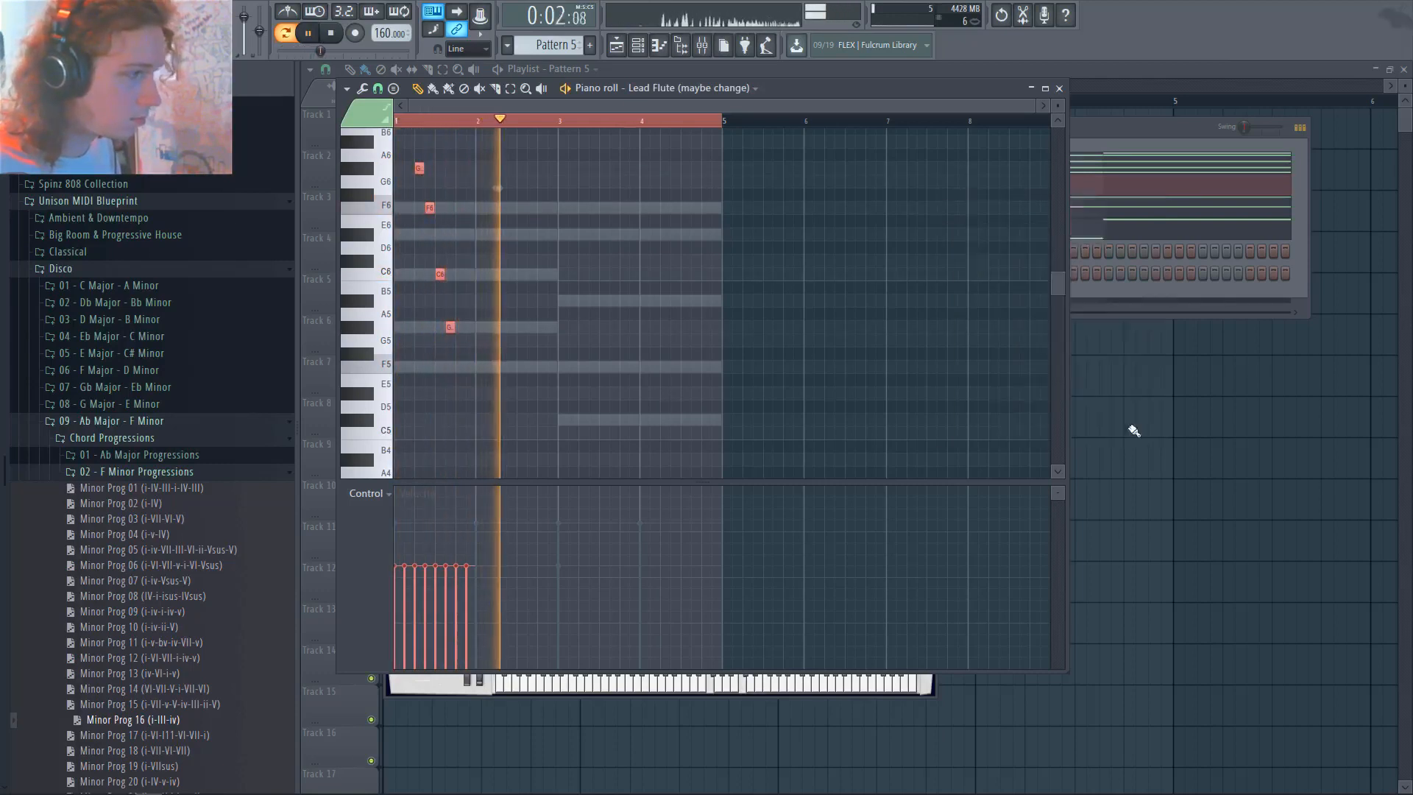
# Duplicate the one-bar Lead Flute arpeggio into bars 2, 3 and 4
pyautogui.scroll(4, 536, 368)
pyautogui.press('space')
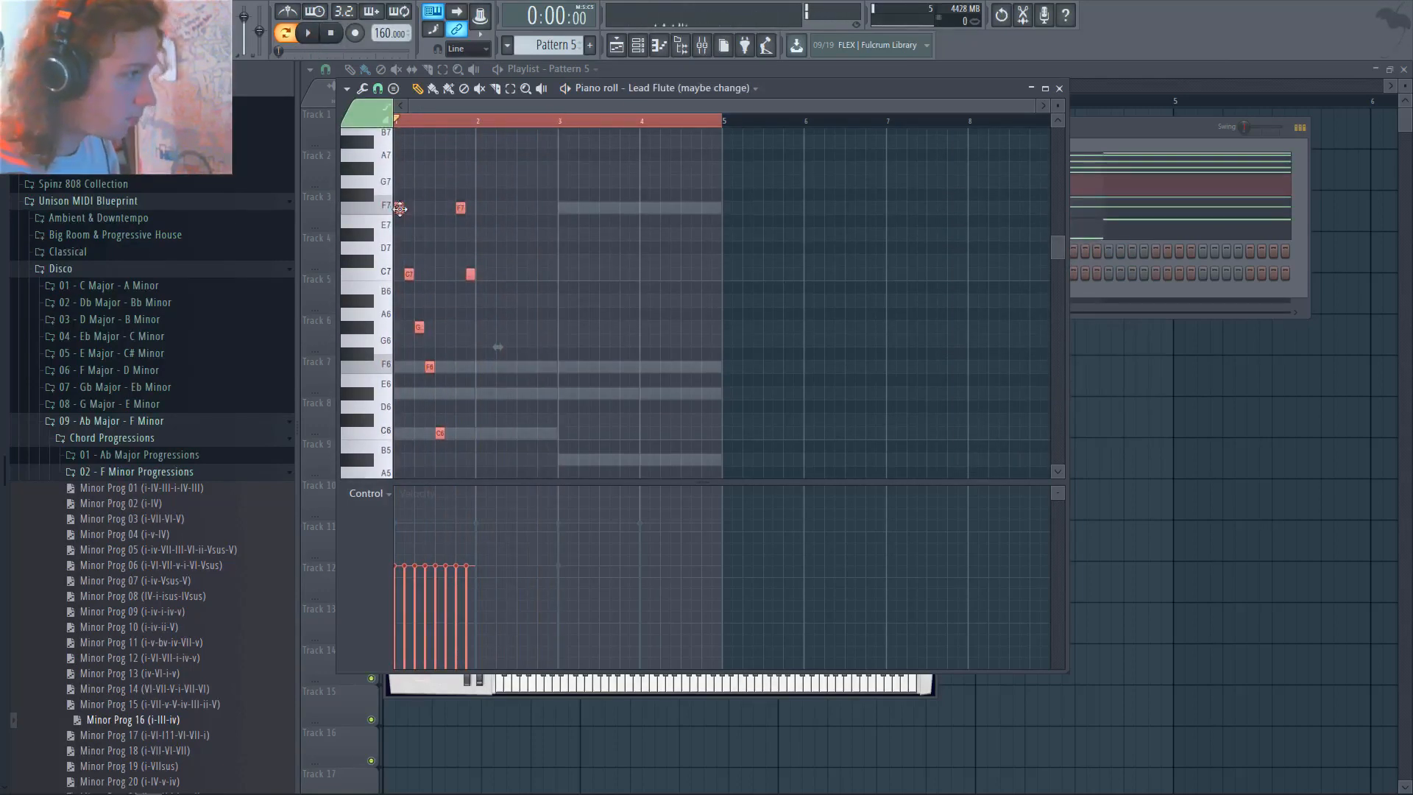
pyautogui.moveTo(398, 207); pyautogui.dragTo(646, 211)
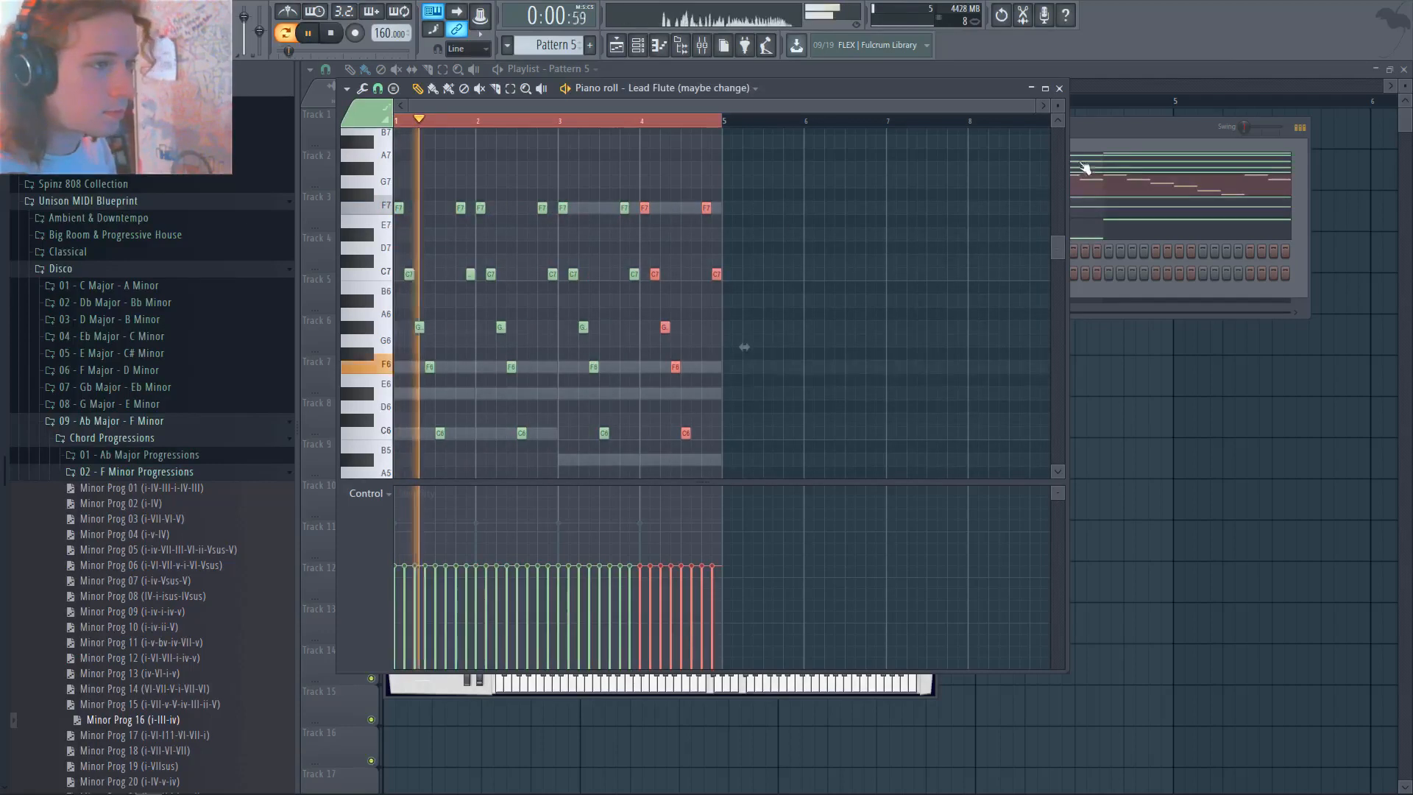
# Try other Lead Synth presets on Lead Flute, settle on Simple Pulse and adjust the channel's volume
pyautogui.click(1092, 139)
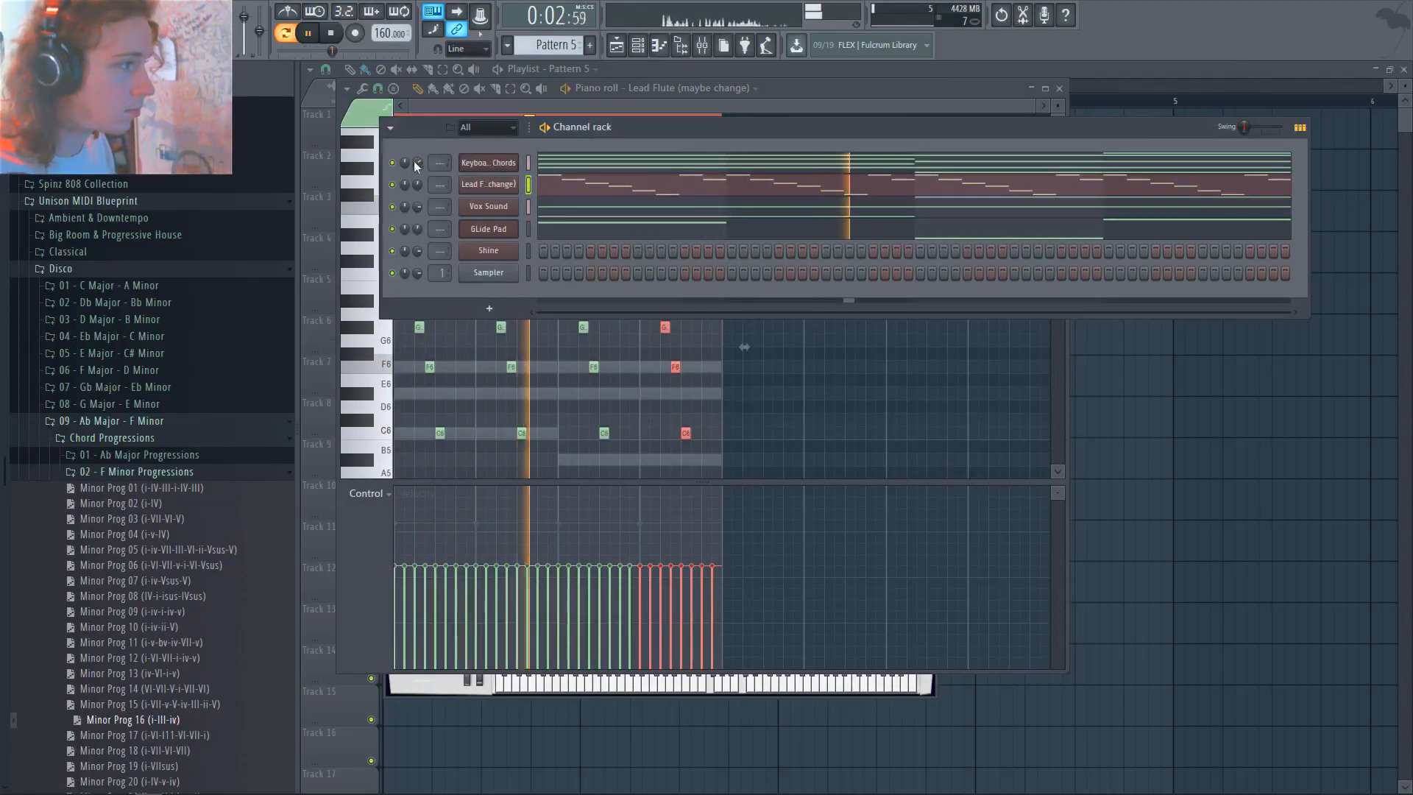
pyautogui.click(498, 193)
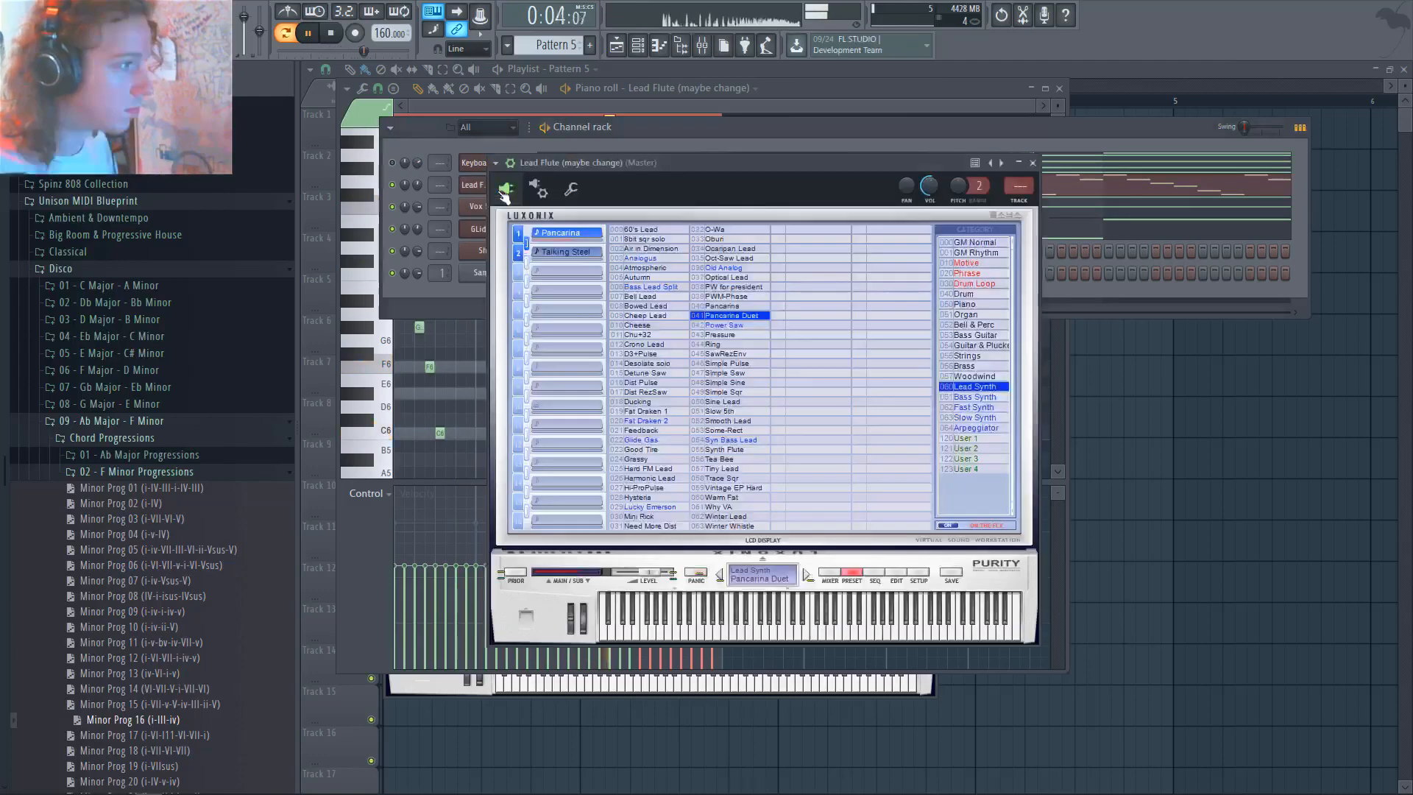
pyautogui.click(683, 317)
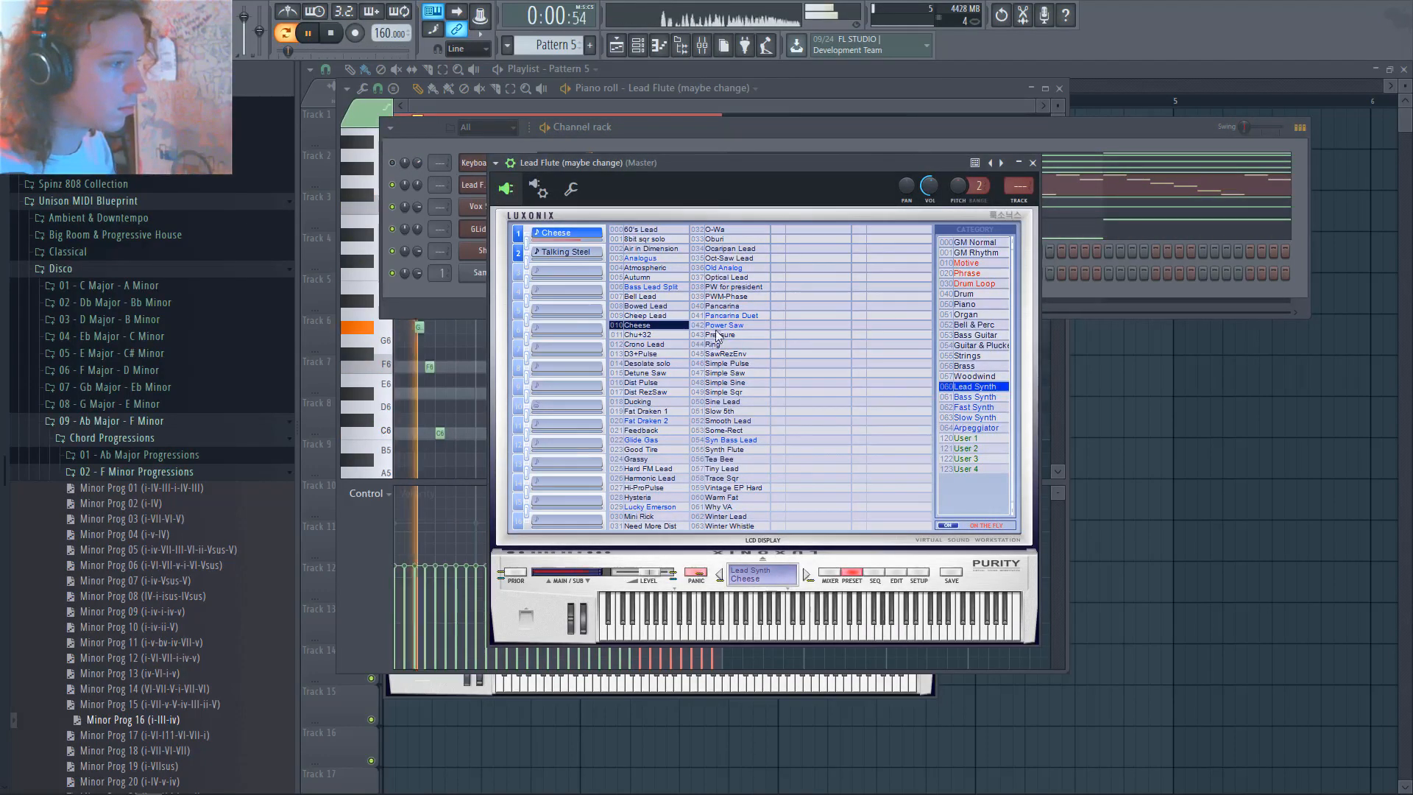
pyautogui.click(721, 334)
pyautogui.click(728, 364)
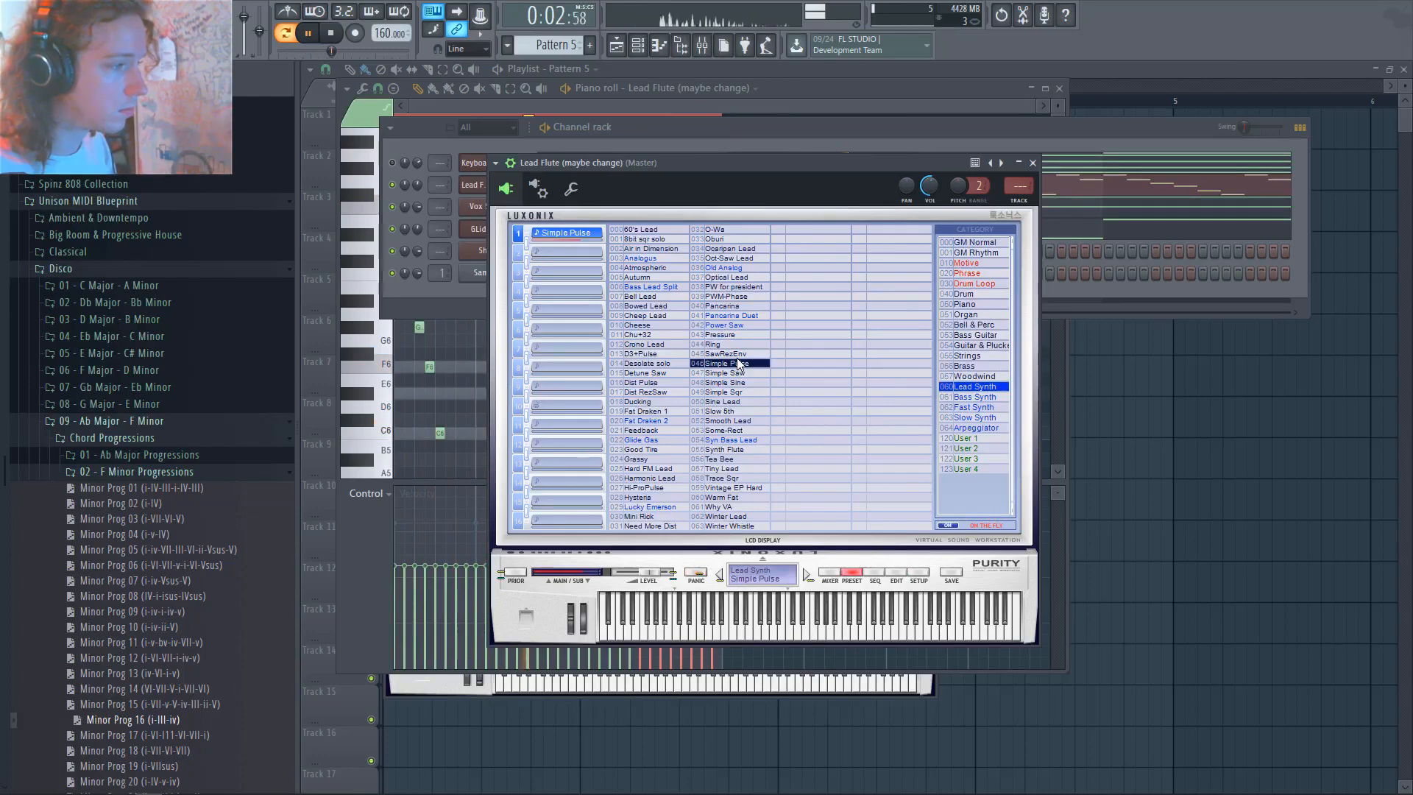
pyautogui.click(392, 162)
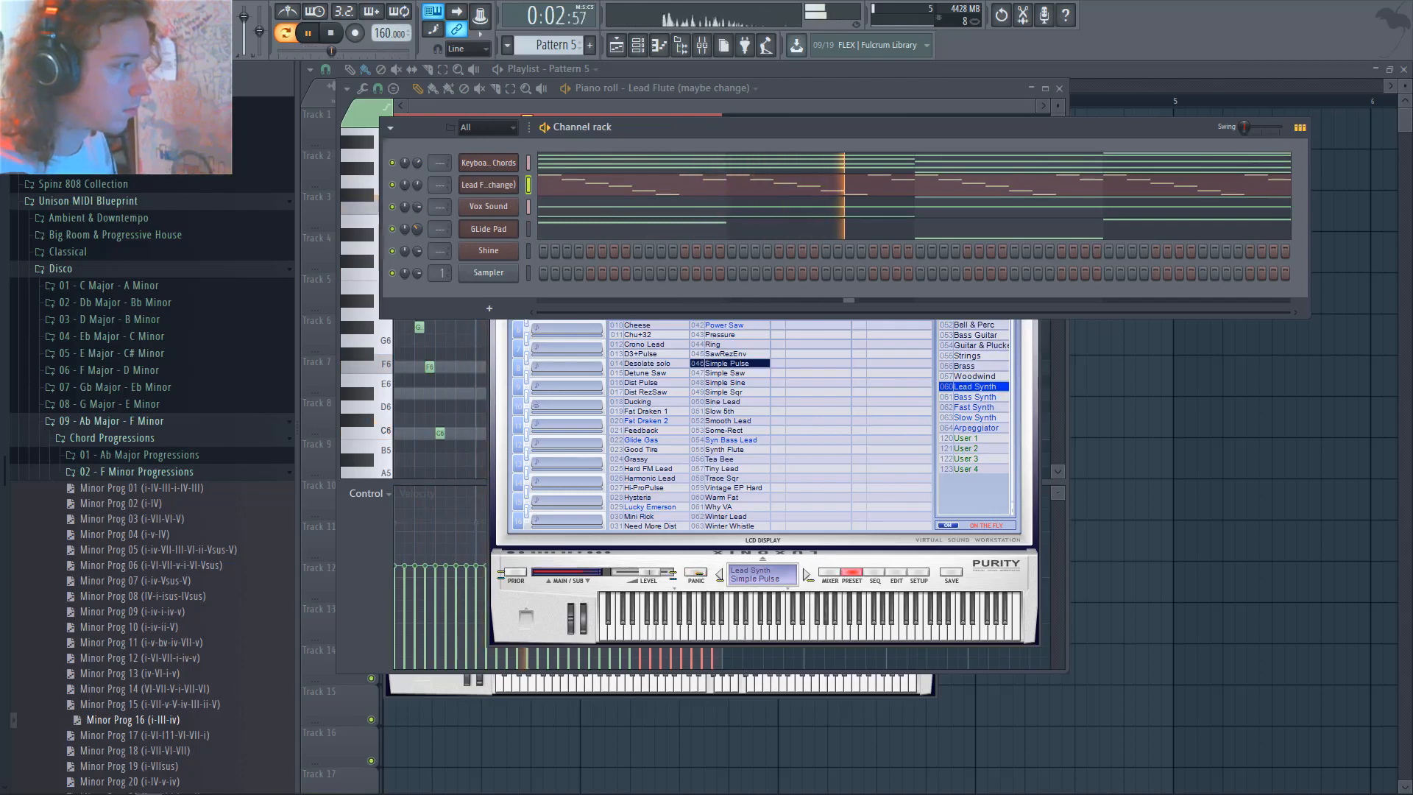
pyautogui.moveTo(418, 183); pyautogui.dragTo(418, 179)
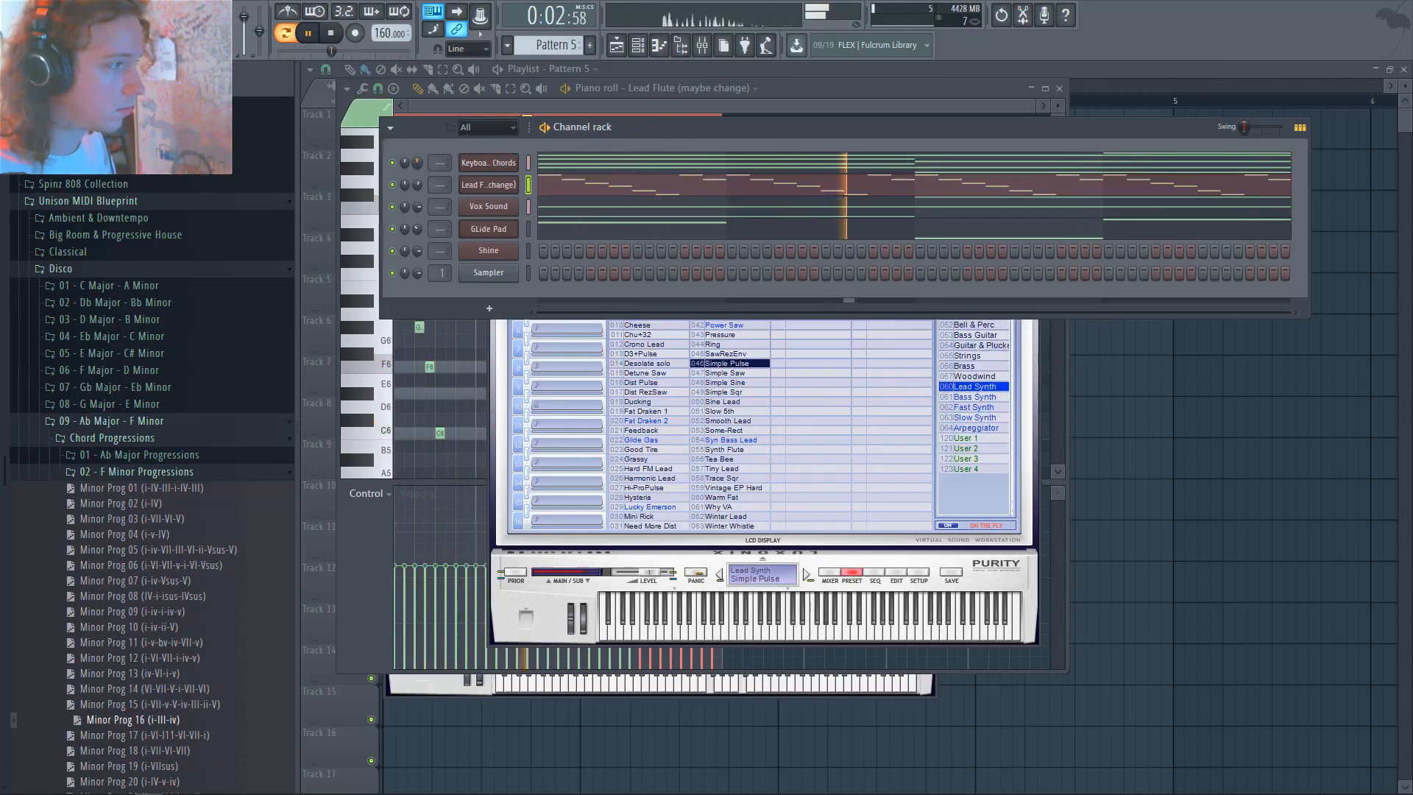
# Draw one-bar Shine notes: F6 in bars 1 and 2, D#6 in bar 3 and F6 in bar 4
pyautogui.rightClick(483, 250)
pyautogui.click(533, 253)
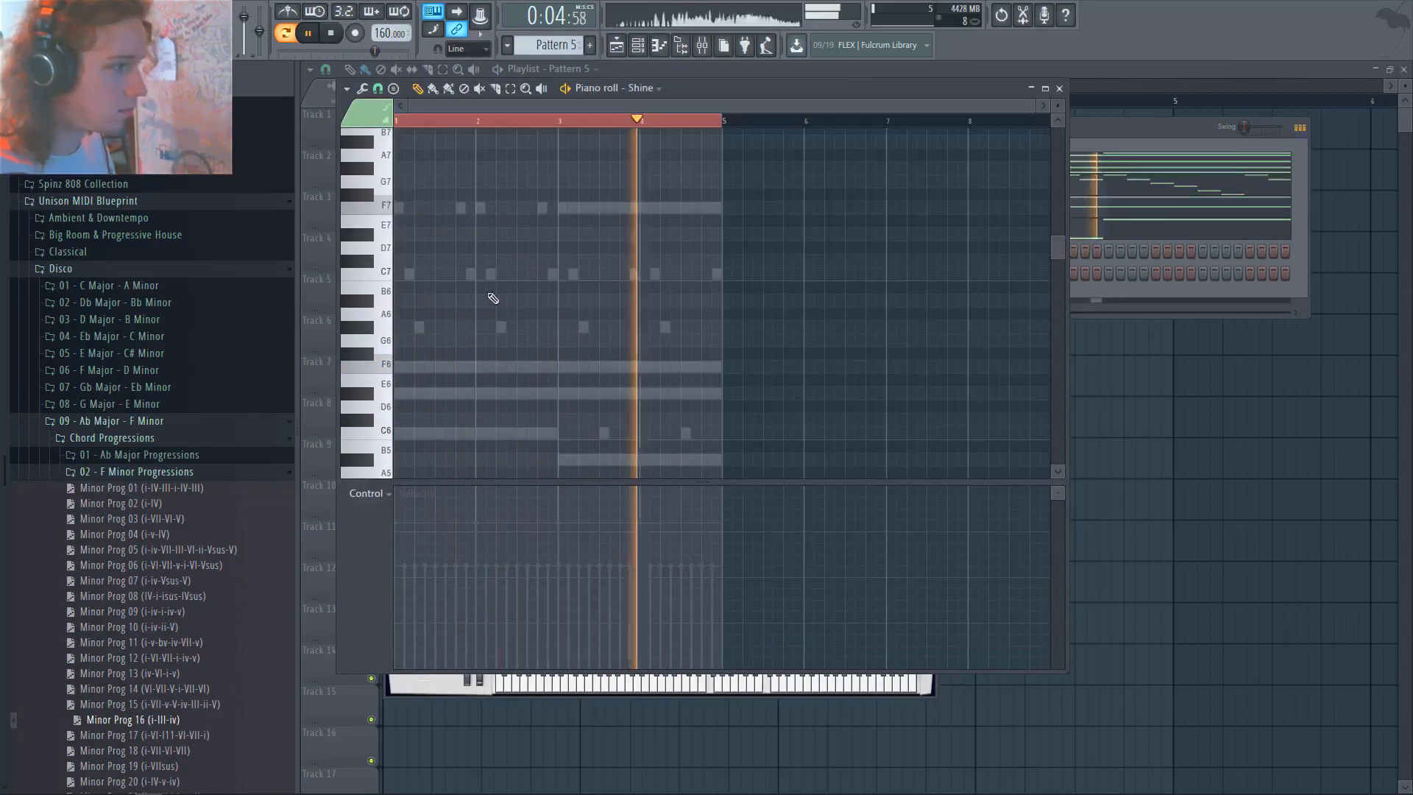
pyautogui.moveTo(416, 362); pyautogui.dragTo(477, 376)
pyautogui.press('space')
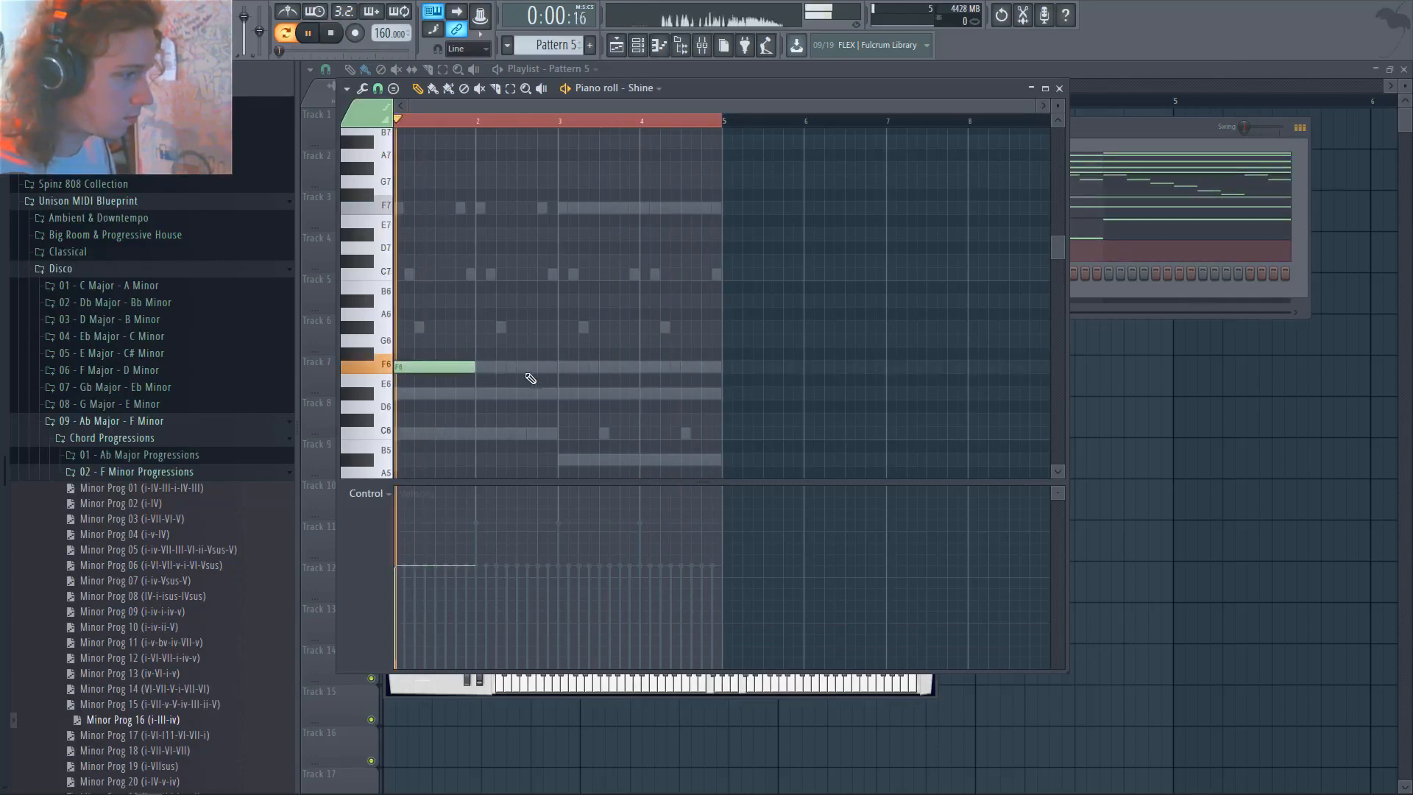
pyautogui.click(488, 366)
pyautogui.click(567, 393)
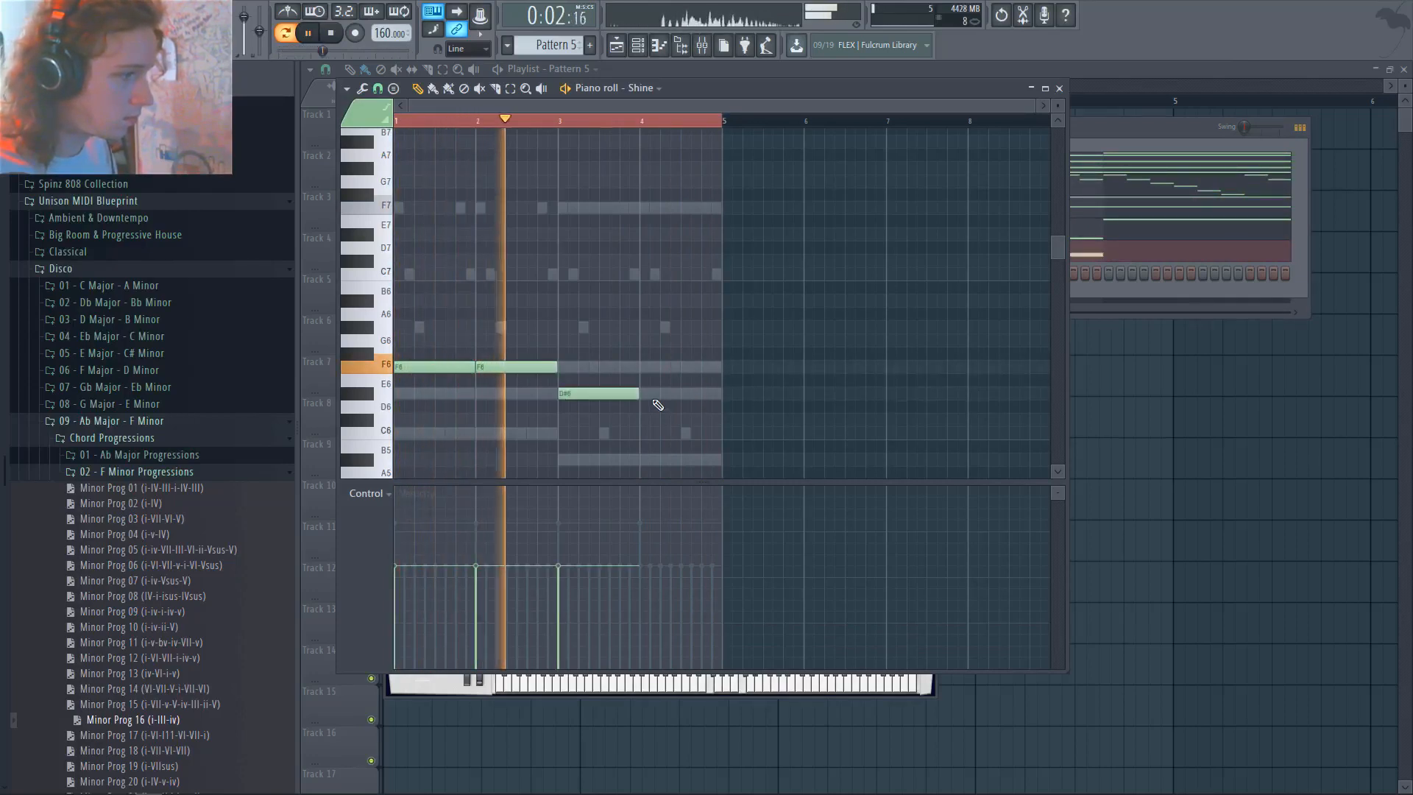
pyautogui.click(649, 366)
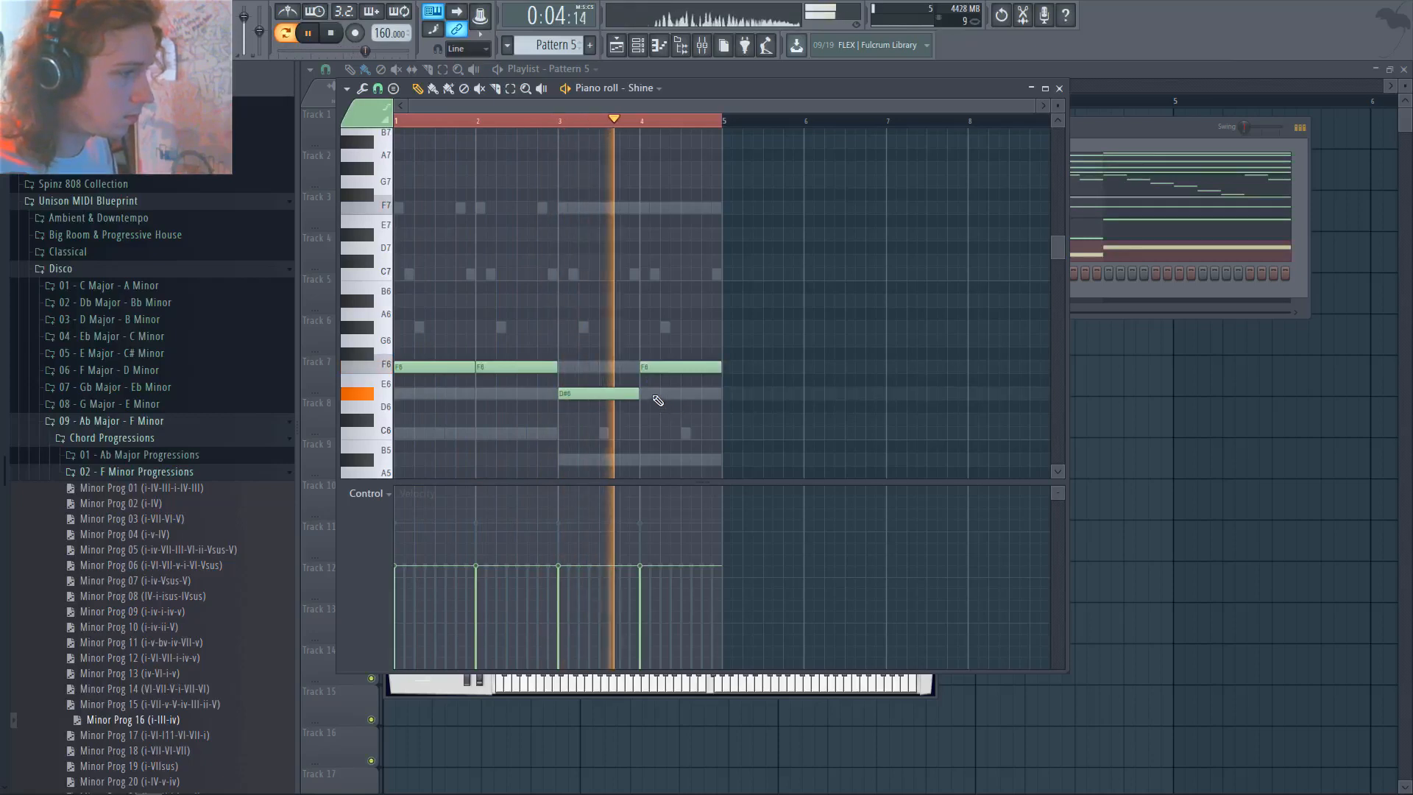
pyautogui.scroll(-3, 618, 378)
pyautogui.press('Escape')
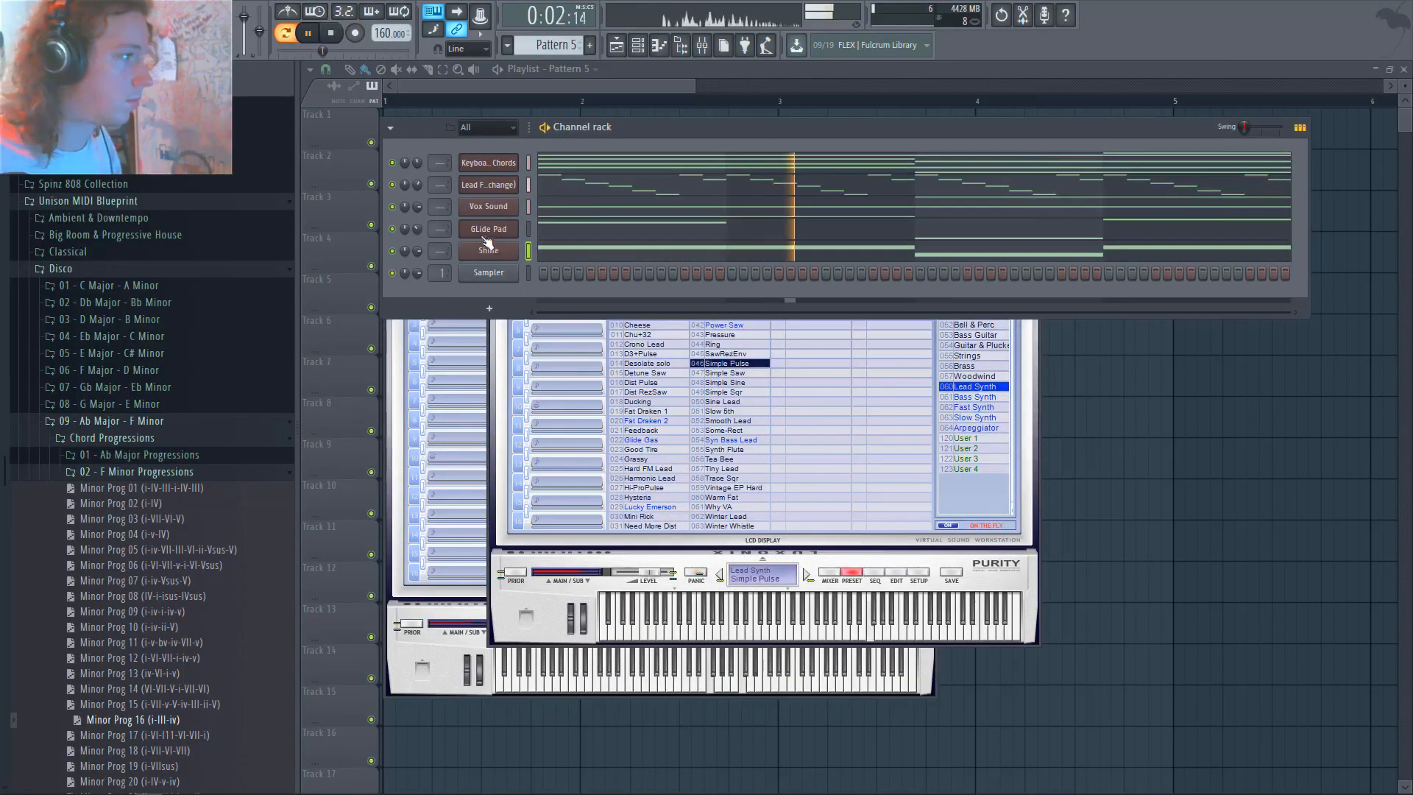
# Insert a new Purity channel above Lead Flute and load its Lead Synth preset Simple Sine
pyautogui.rightClick(493, 189)
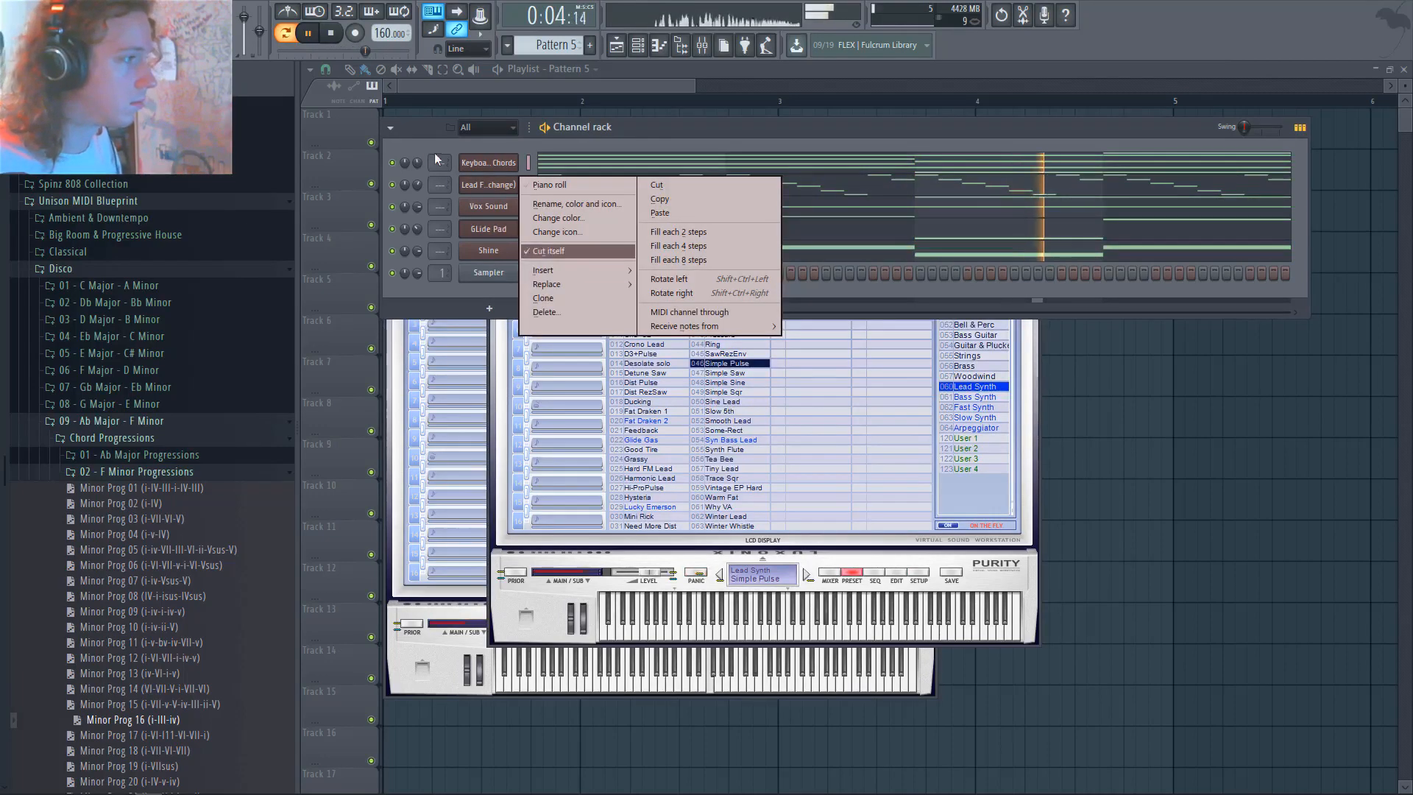
pyautogui.click(418, 163)
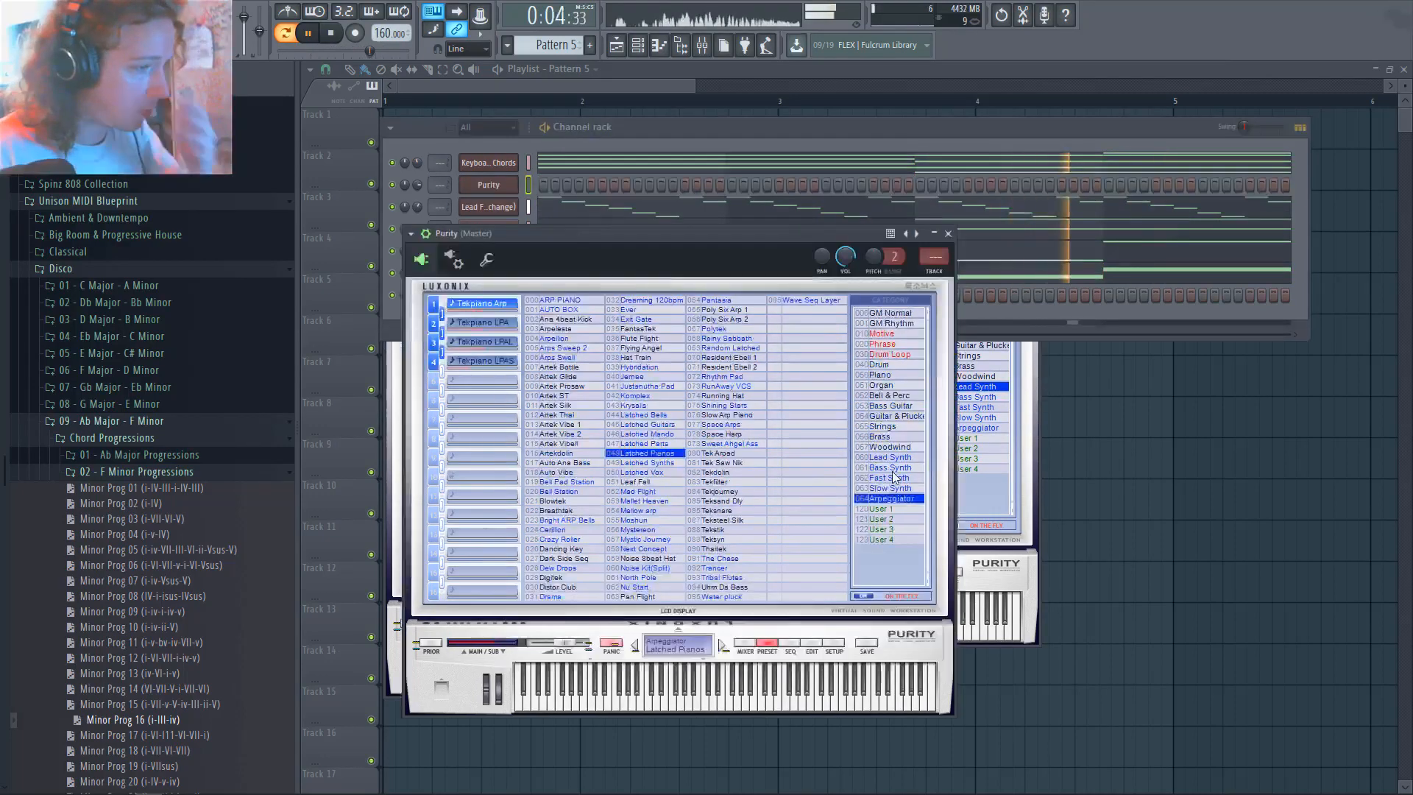
pyautogui.click(889, 457)
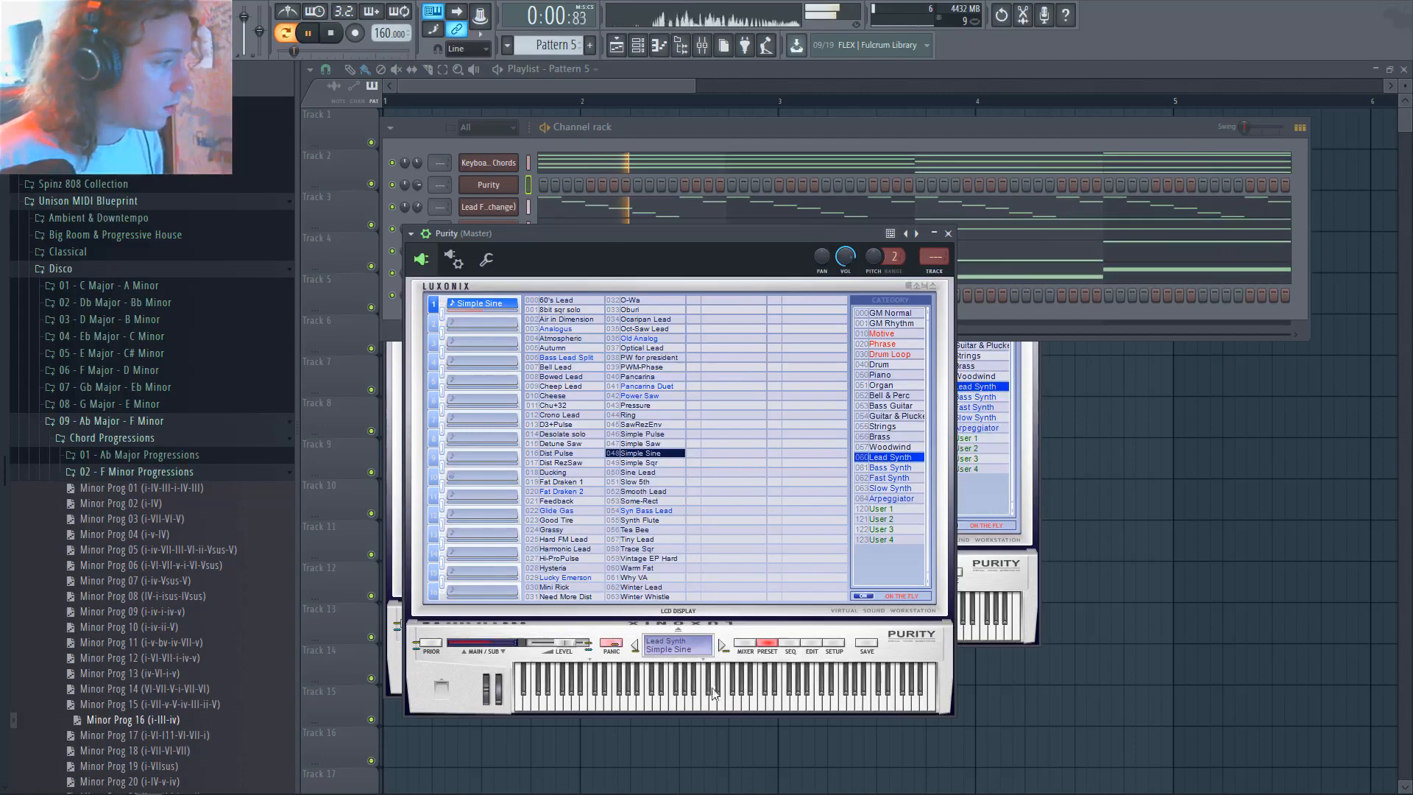
# Draw quarter-bar F7 notes halfway through bars 1 and 2 of the new Purity channel and play the pattern
pyautogui.rightClick(508, 187)
pyautogui.click(533, 199)
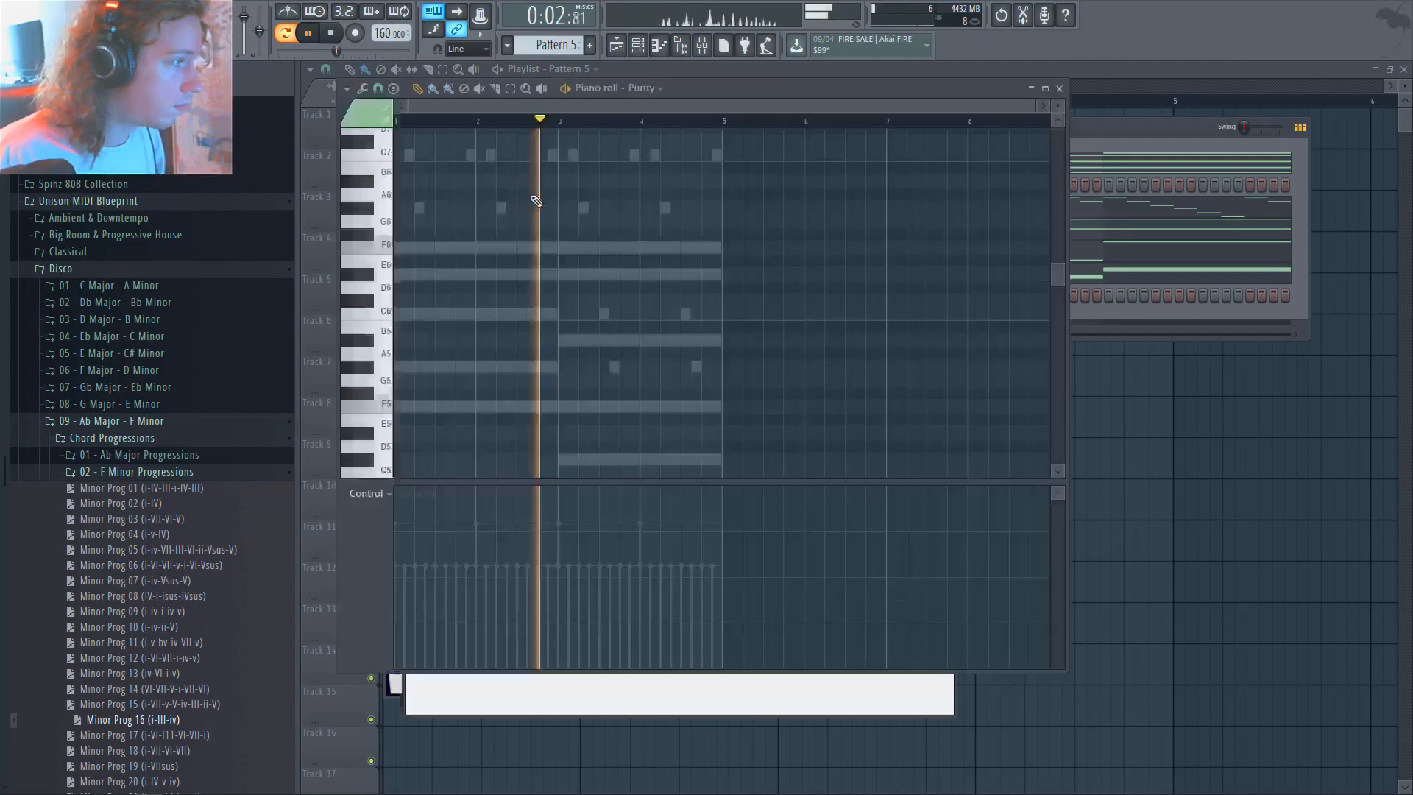
pyautogui.scroll(3, 501, 329)
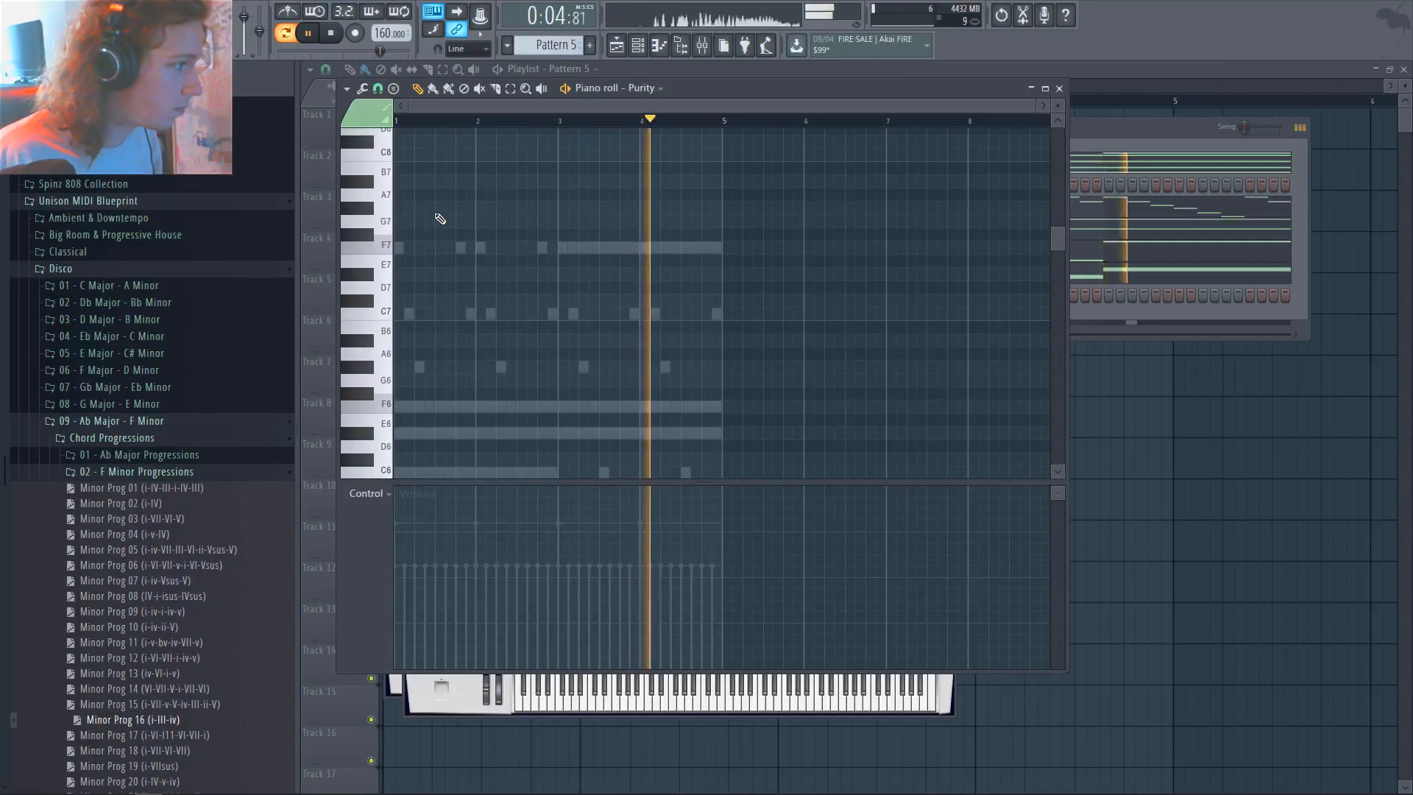
pyautogui.click(440, 251)
pyautogui.moveTo(514, 251); pyautogui.dragTo(445, 264)
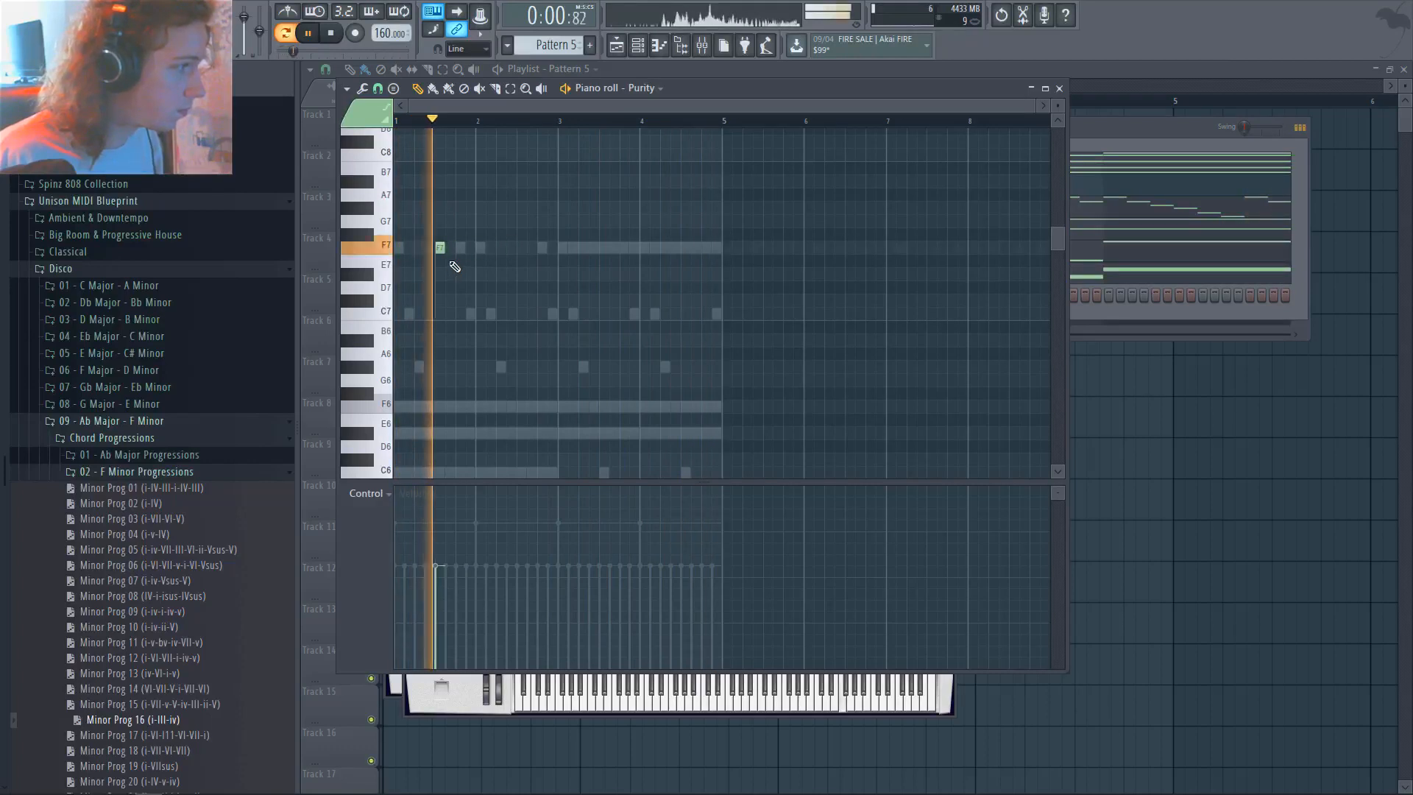
pyautogui.click(524, 247)
pyautogui.press('space')
pyautogui.press('space')
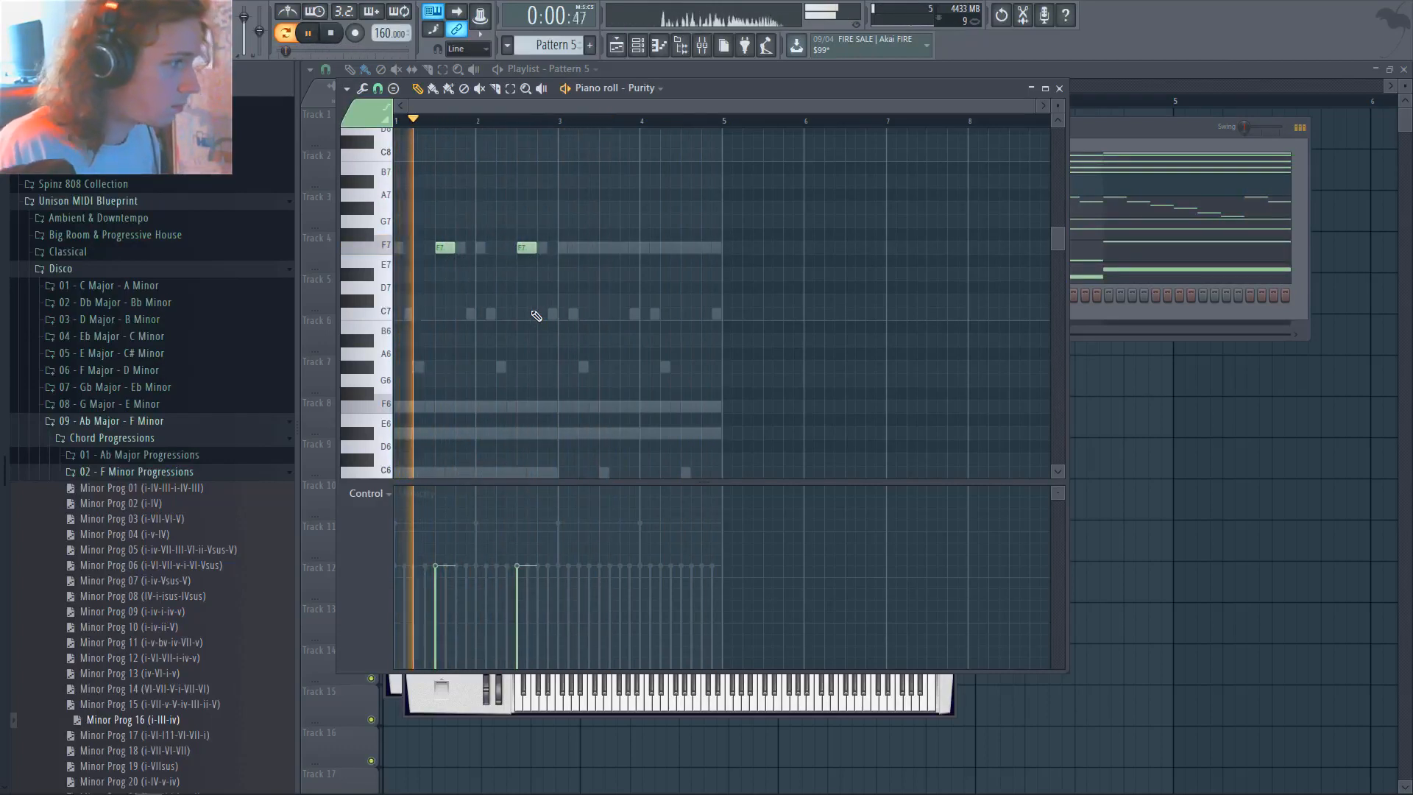
# Transpose the Purity notes down to F5 and add C6 in bar 2, F5 and C#5 in bar 3, and C6 and G#5 in bar 4
pyautogui.hotkey('ctrl', 'Down')
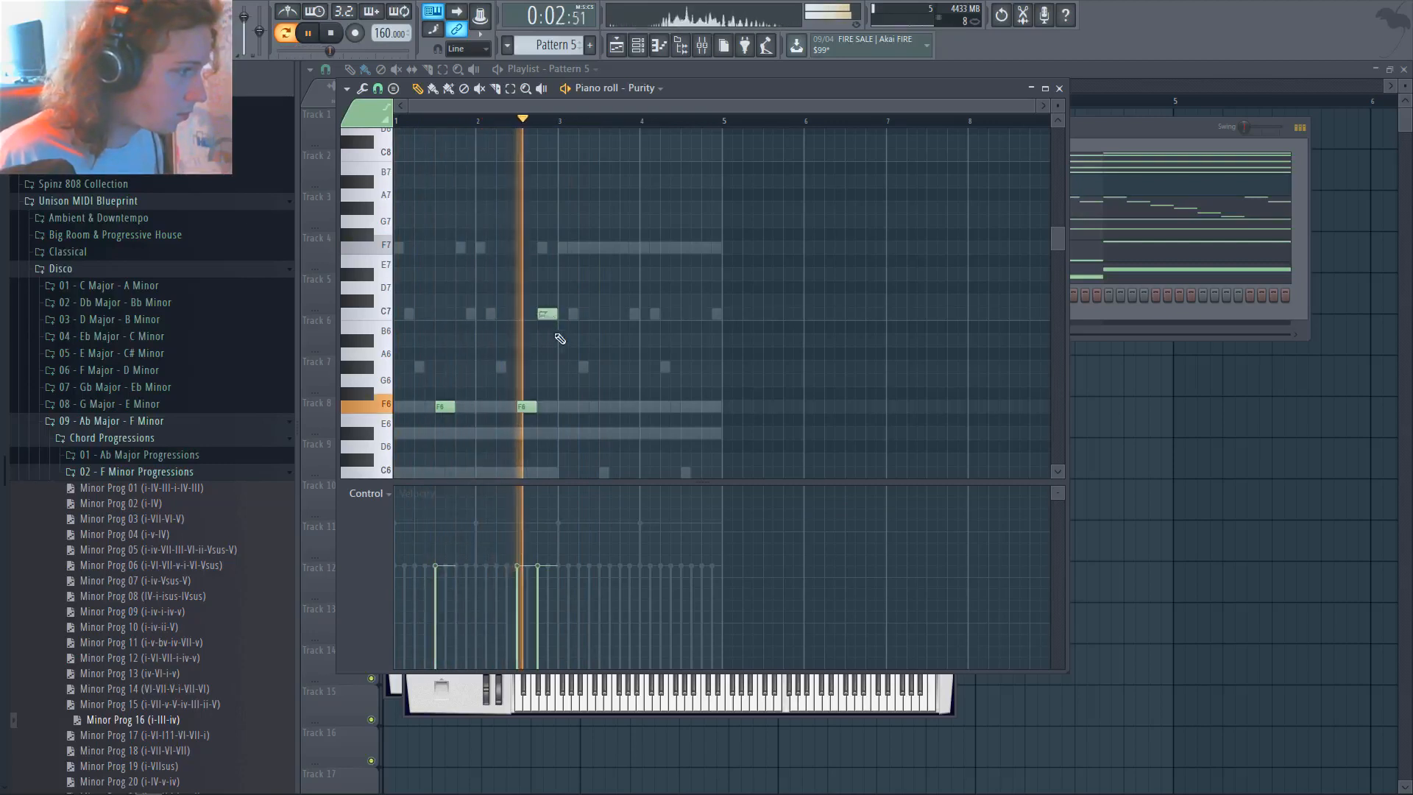
pyautogui.click(543, 313)
pyautogui.moveTo(543, 313); pyautogui.dragTo(543, 366)
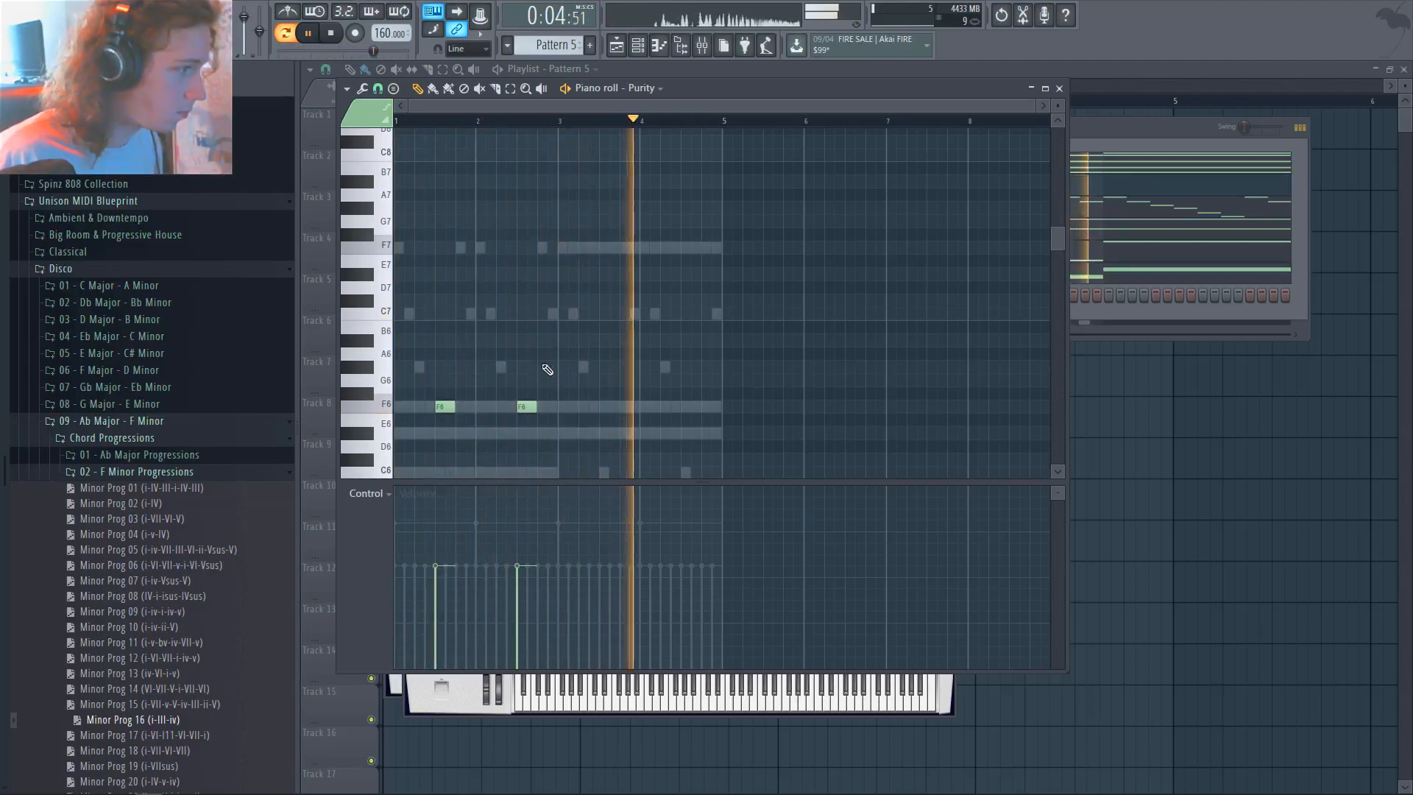
pyautogui.click(563, 406)
pyautogui.click(588, 434)
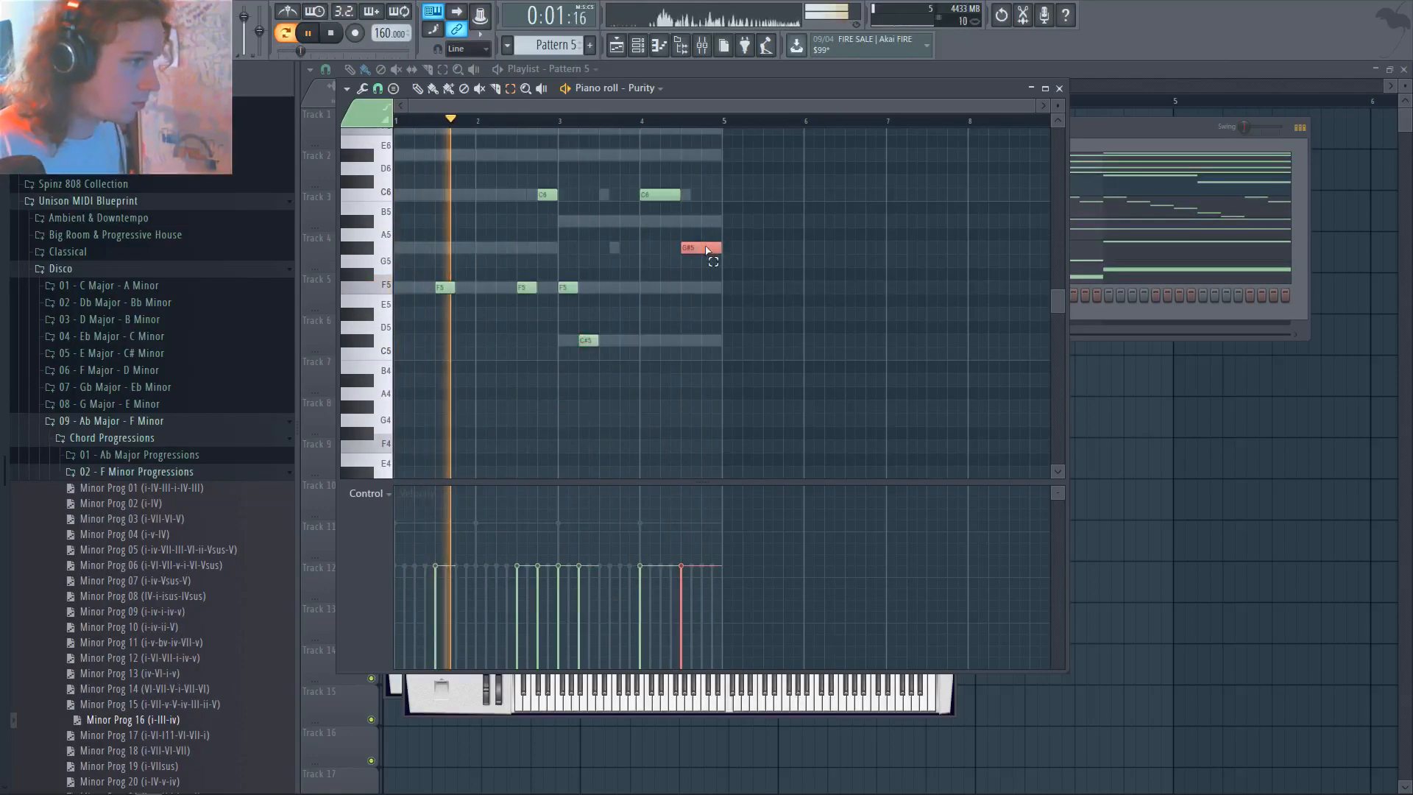
# Change the two bar 4 notes of the Purity melody to A#5 followed by F5
pyautogui.moveTo(706, 251); pyautogui.dragTo(706, 288)
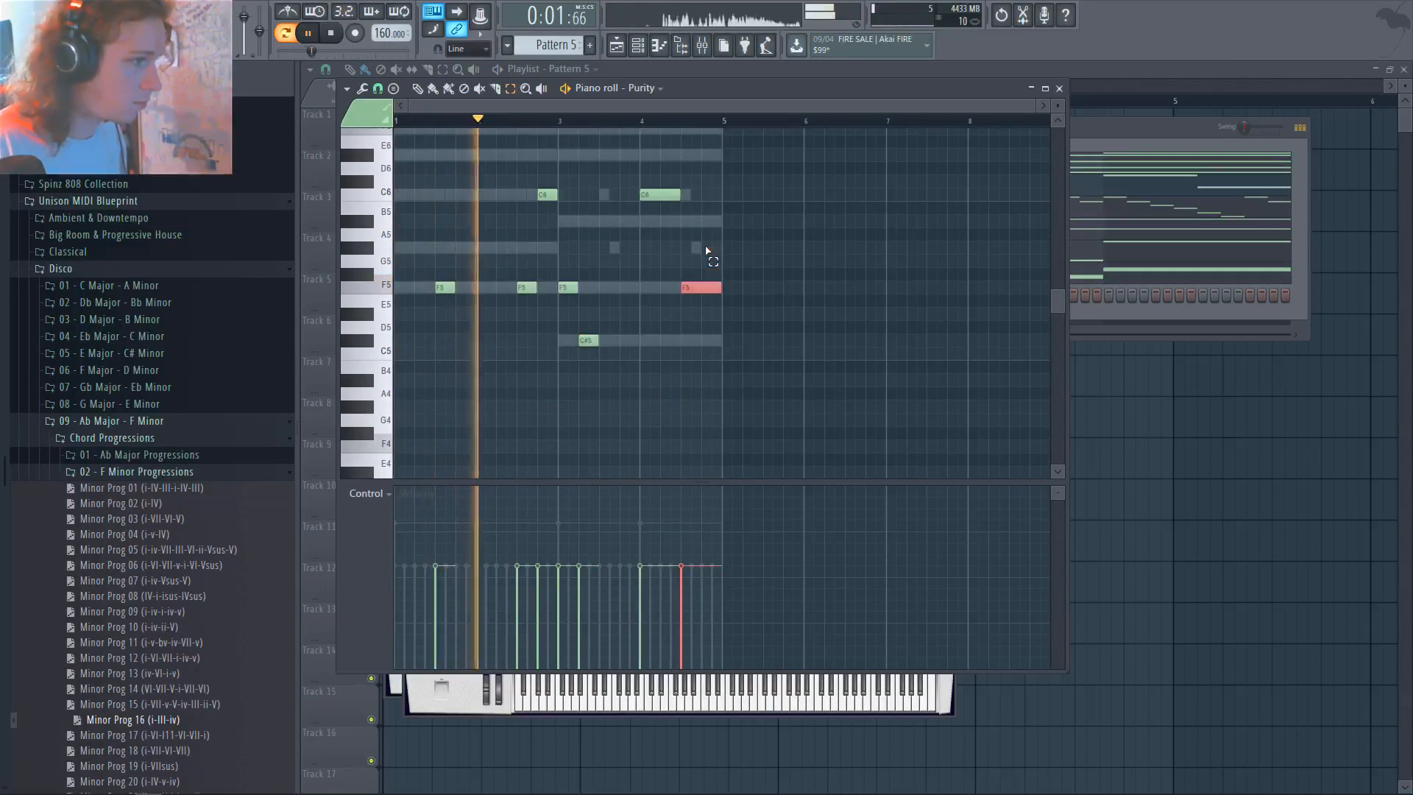
pyautogui.click(675, 196)
pyautogui.hotkey('shift', 'Down')
pyautogui.hotkey('shift', 'Down')
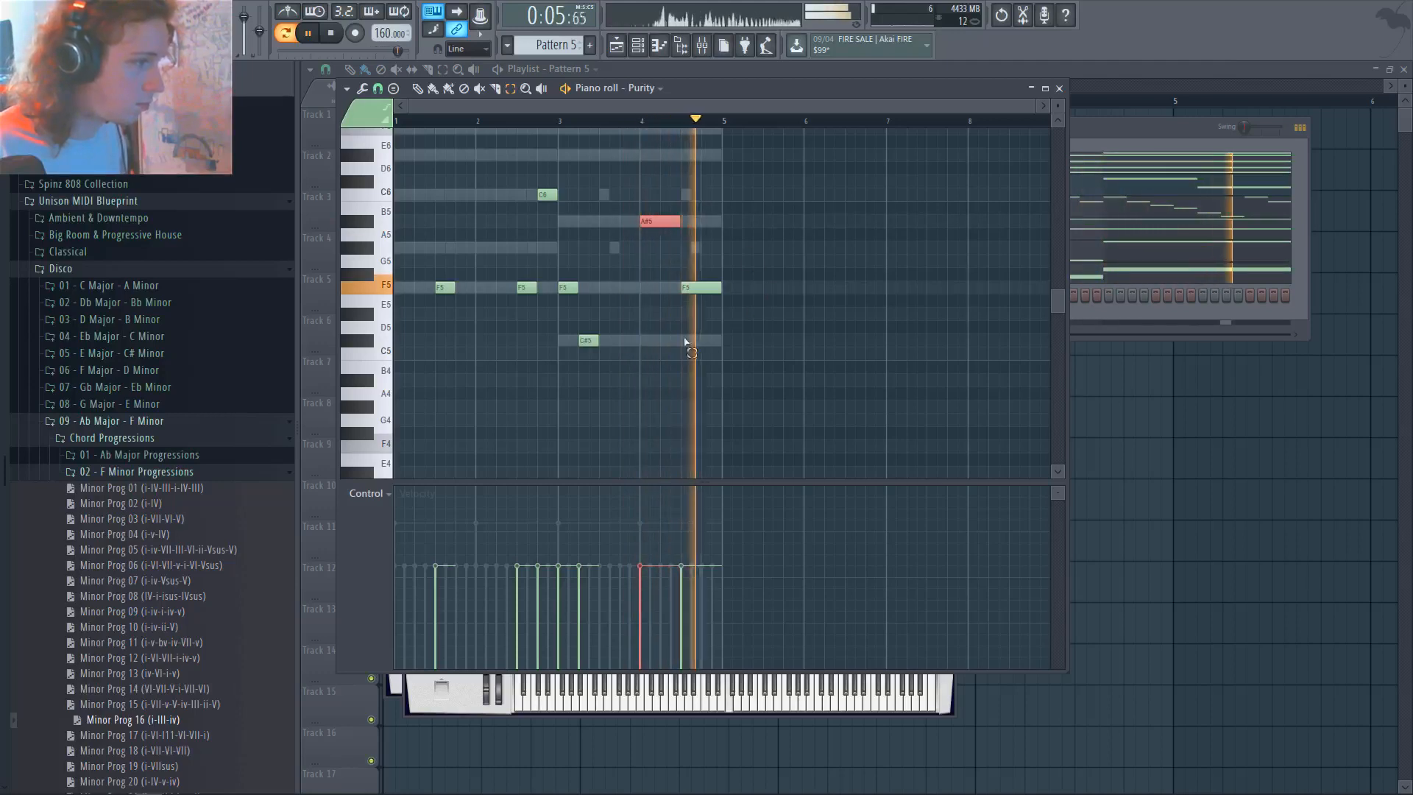
# Replace the C#5 note in bar 3 of the Purity melody with a quarter-bar F5 halfway through the bar
pyautogui.click(587, 340)
pyautogui.press('Delete')
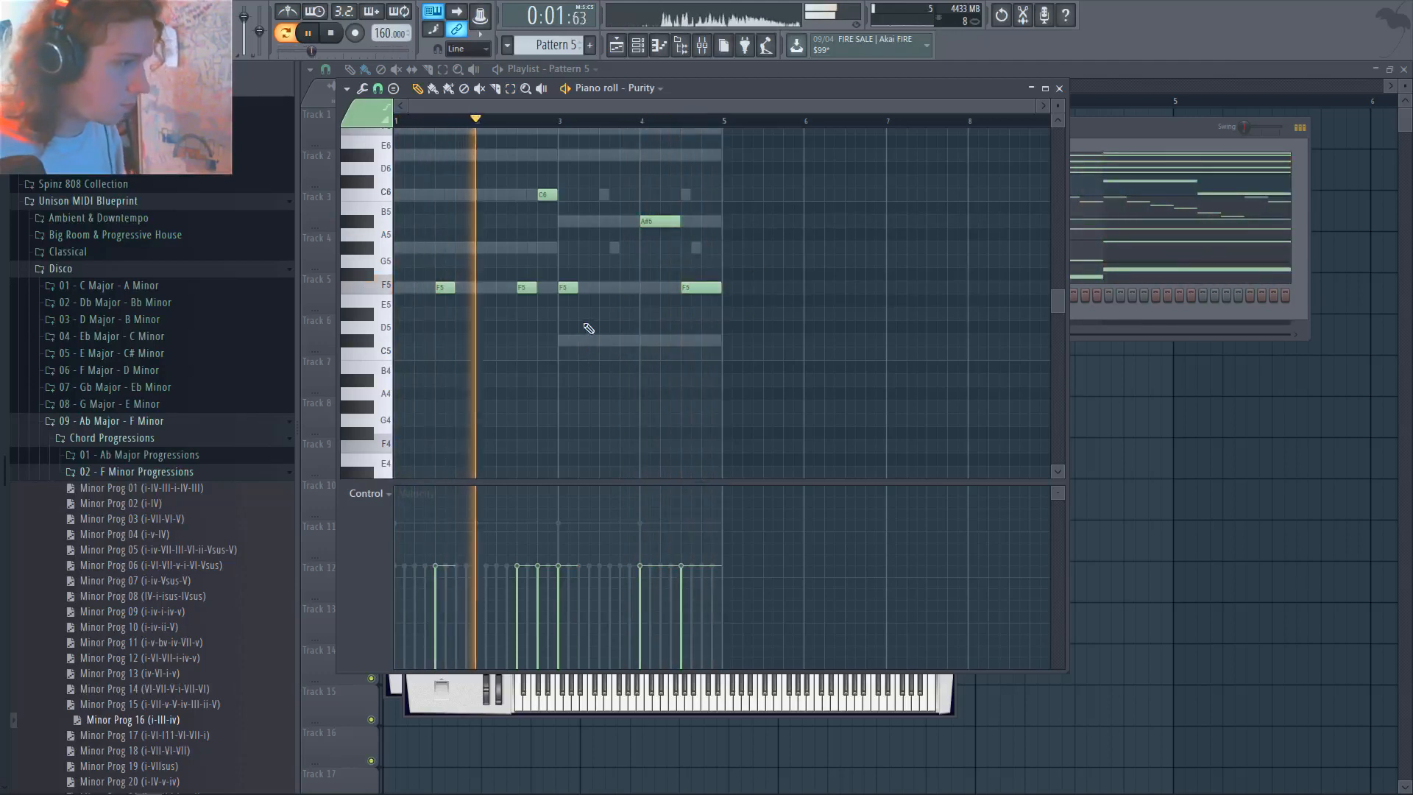
pyautogui.click(592, 287)
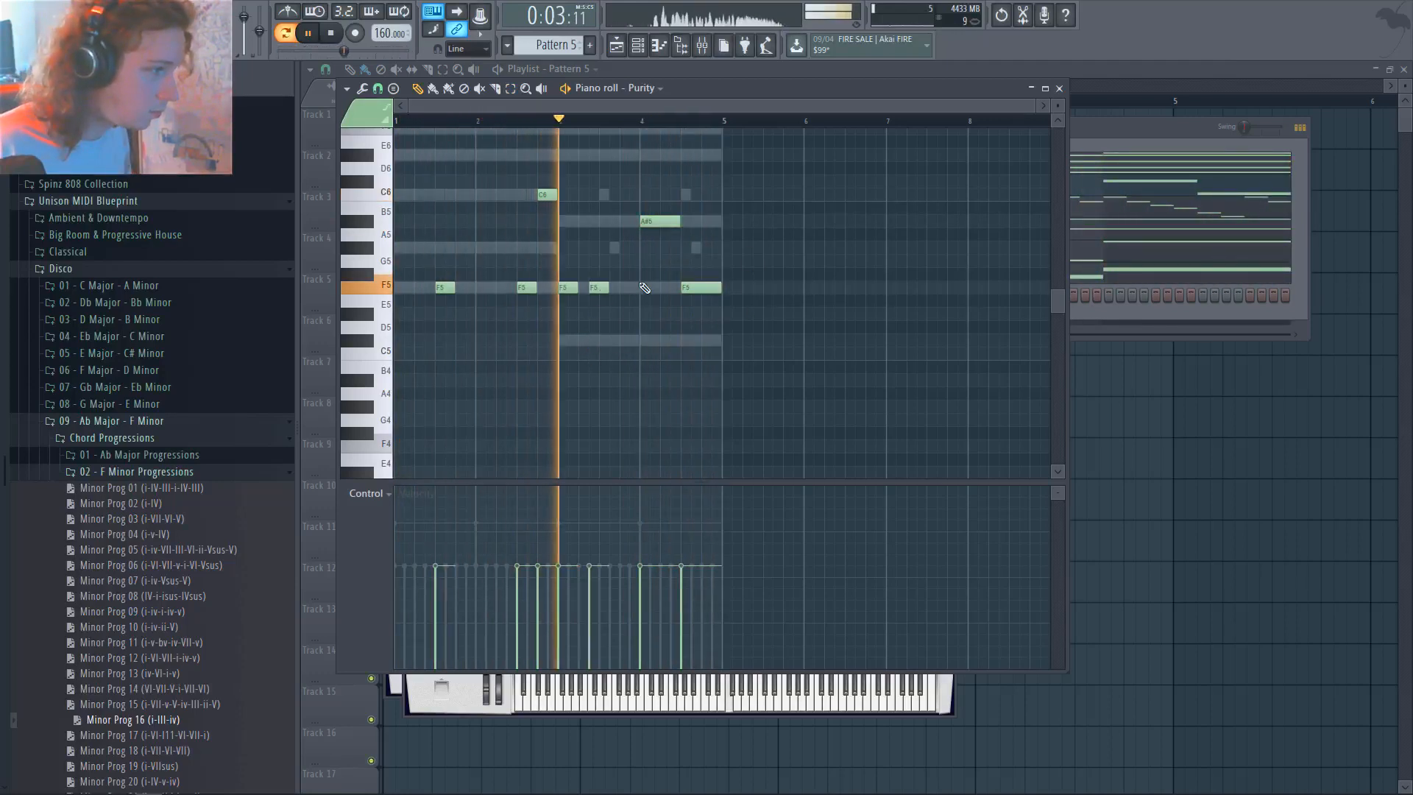
pyautogui.click(622, 247)
pyautogui.rightClick(624, 248)
pyautogui.rightClick(605, 287)
pyautogui.click(605, 287)
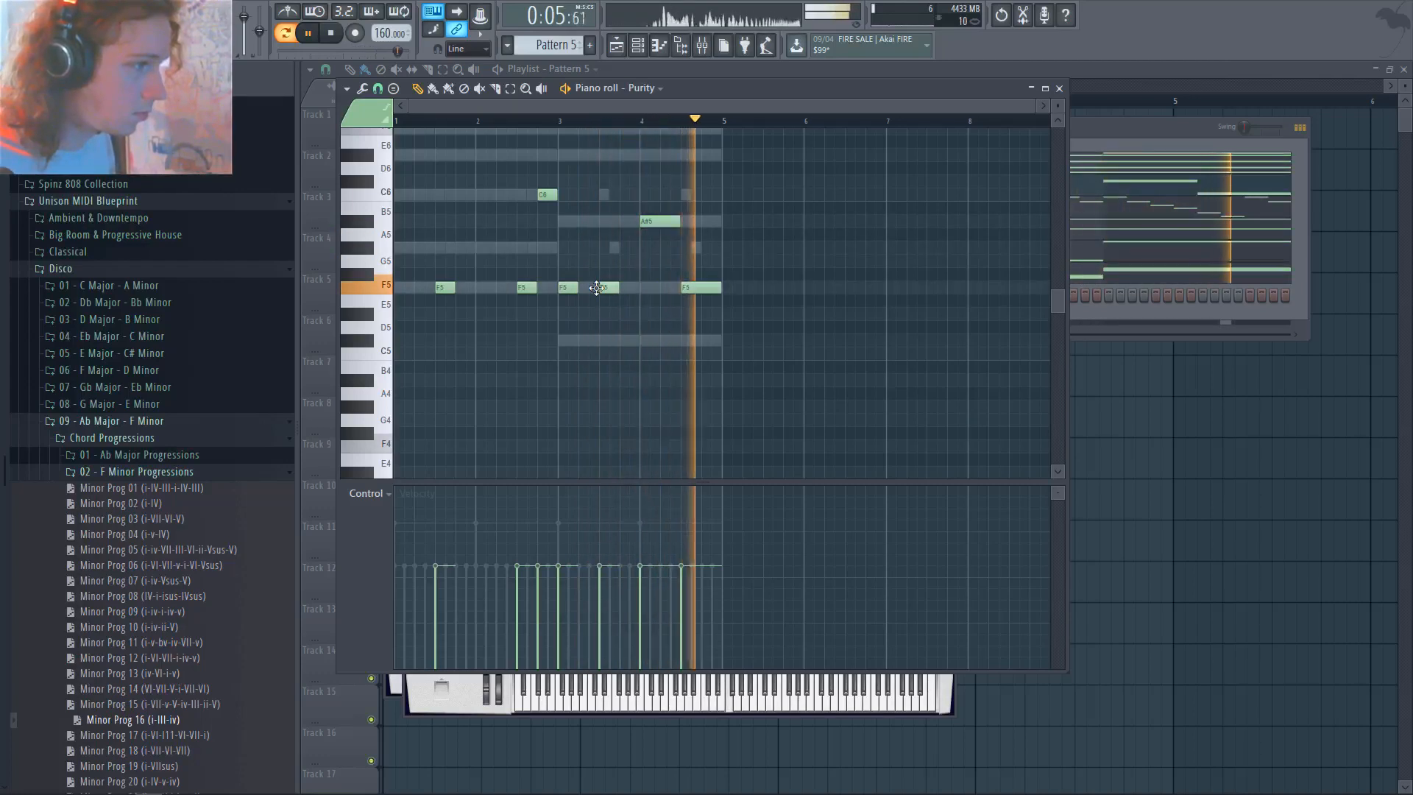
# Lower the C6 note at the end of bar 2 of the Purity melody to G#5
pyautogui.moveTo(541, 195); pyautogui.dragTo(536, 249)
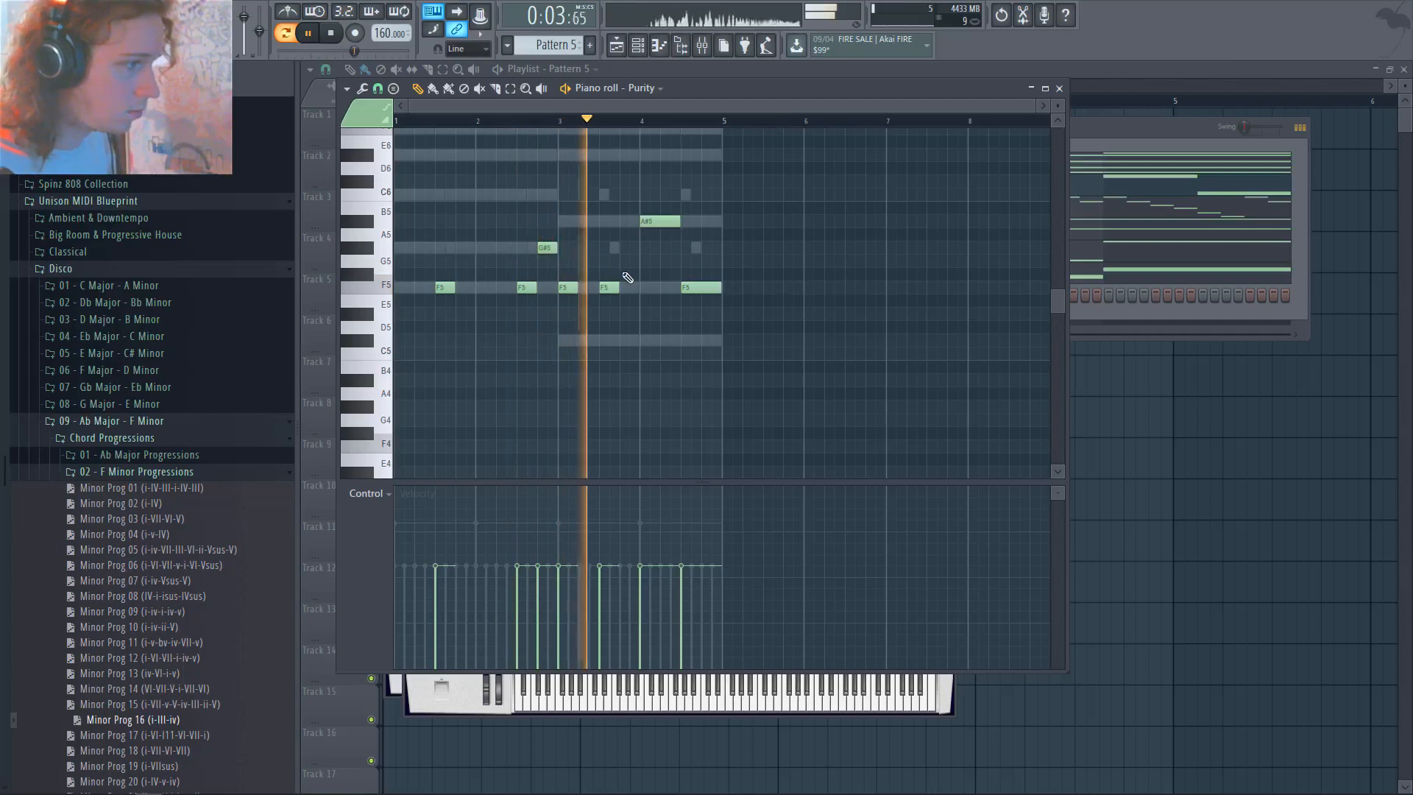
pyautogui.press('Escape')
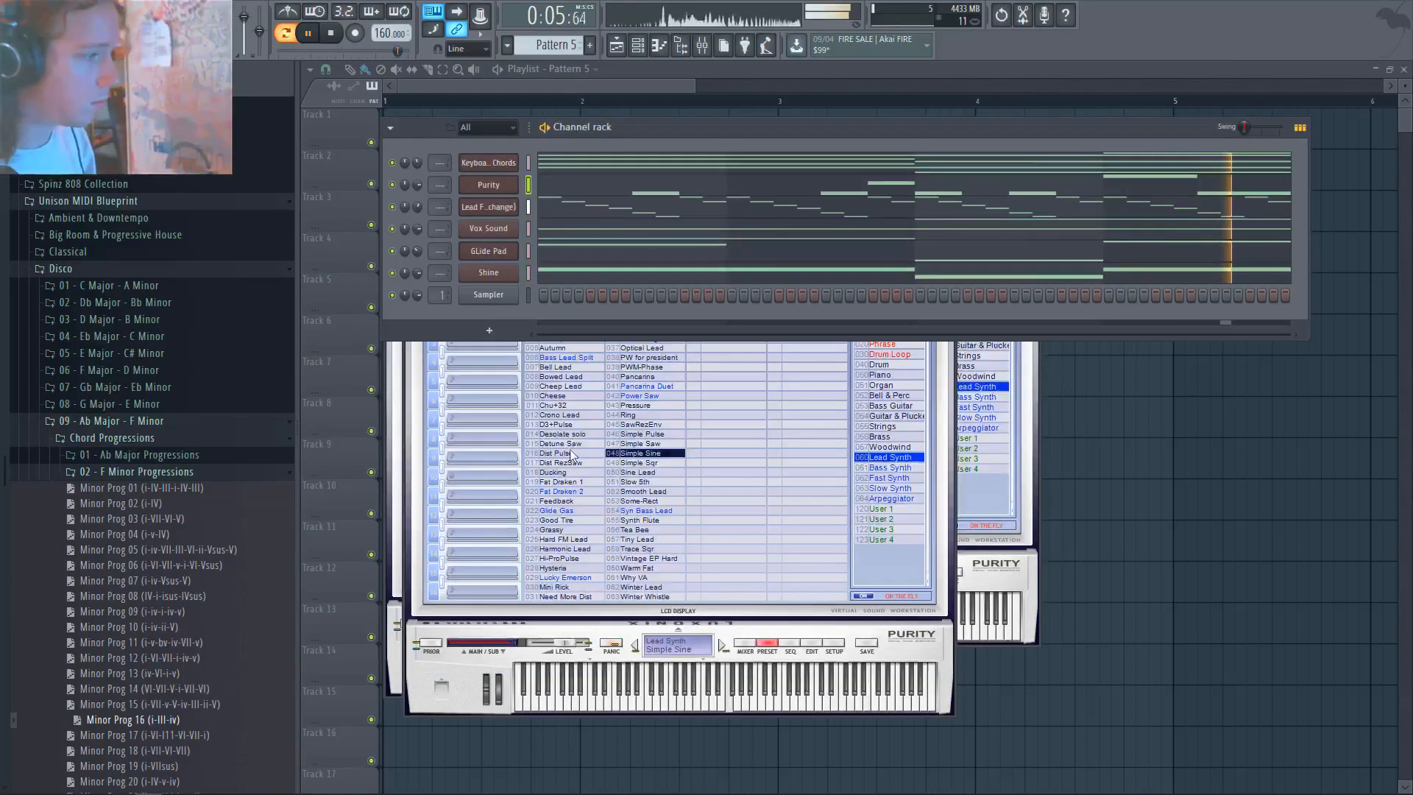
# Audition Lead Synth presets for the Purity melody, including Fat Draken 1, Slow 5th, Why VA and Warm Fat, and load Winter Lead
pyautogui.click(579, 483)
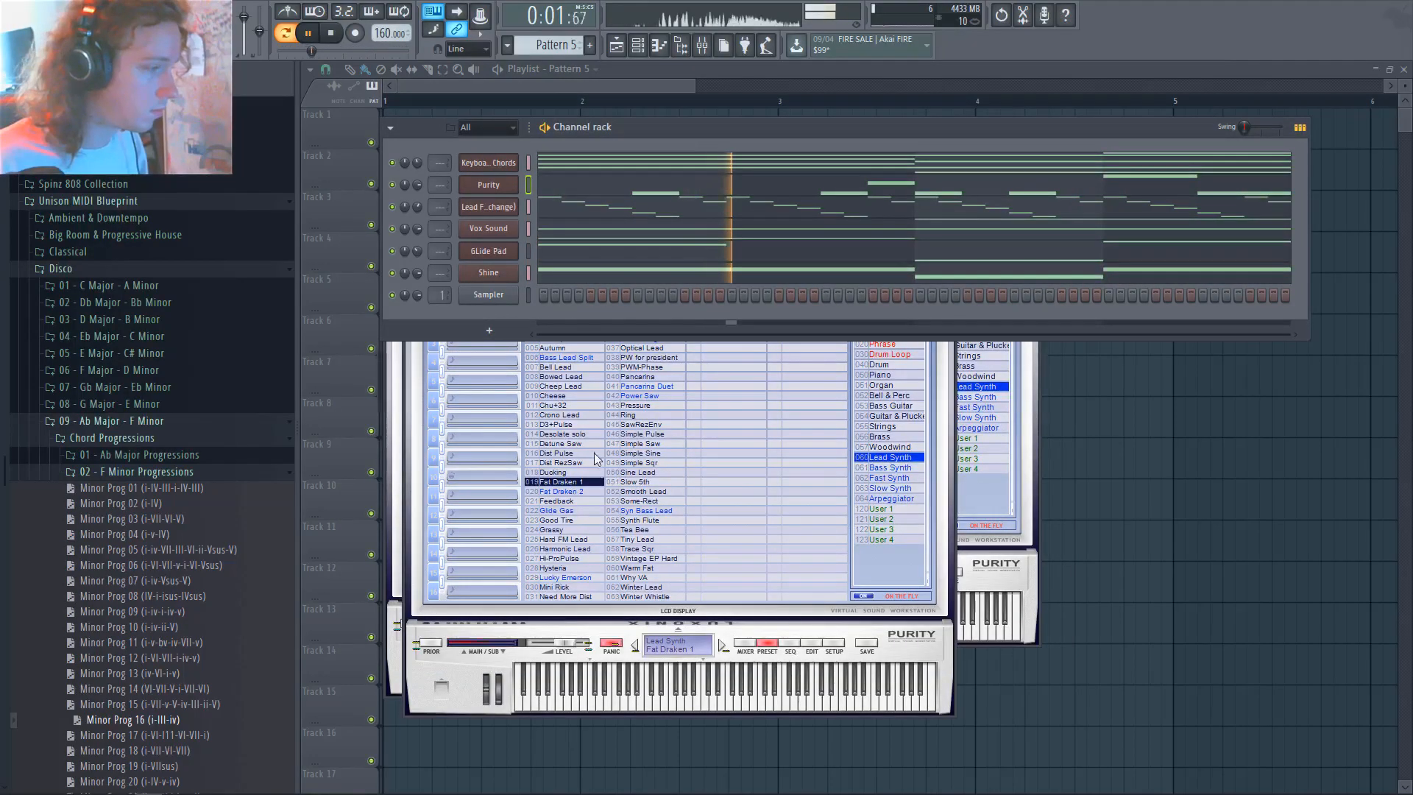
pyautogui.click(588, 464)
pyautogui.click(637, 483)
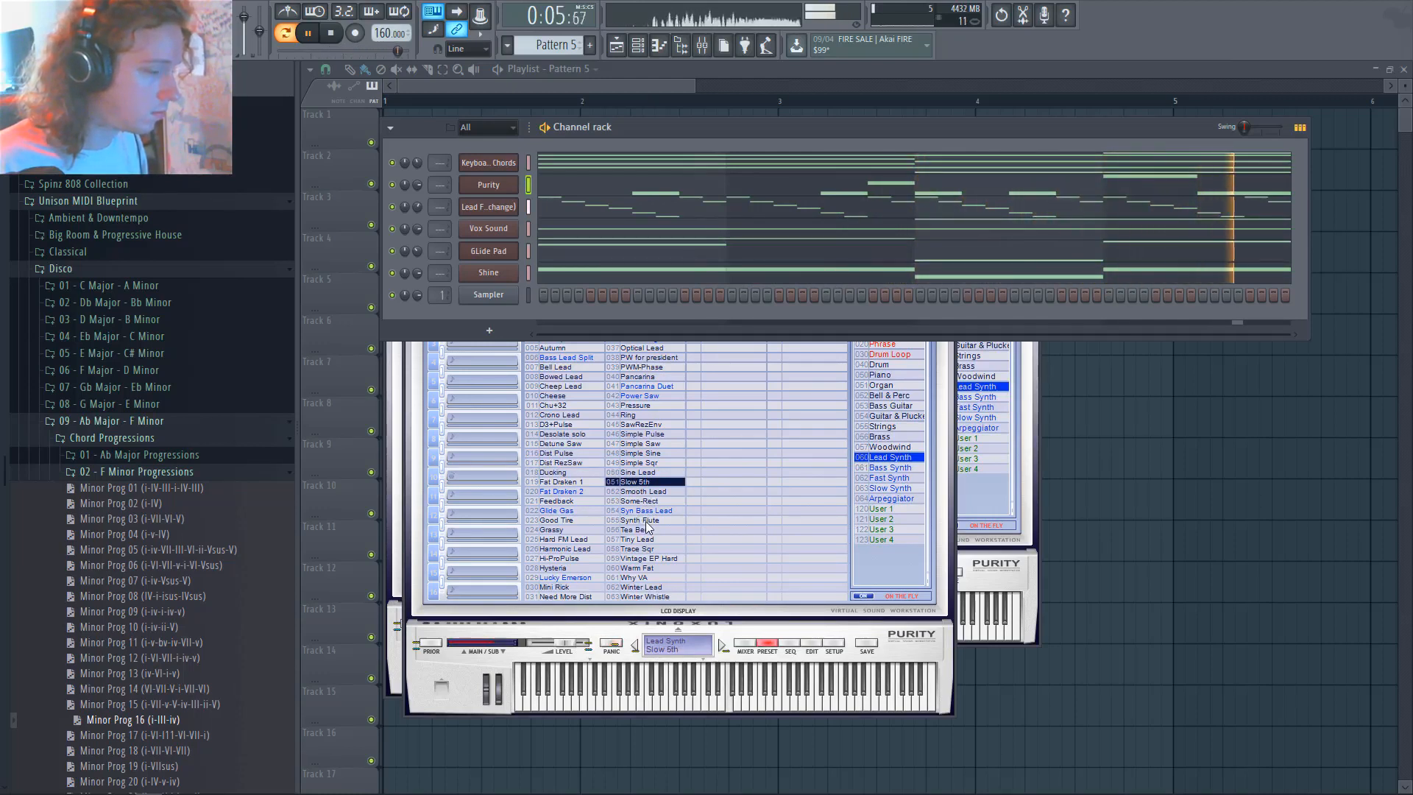
pyautogui.click(637, 577)
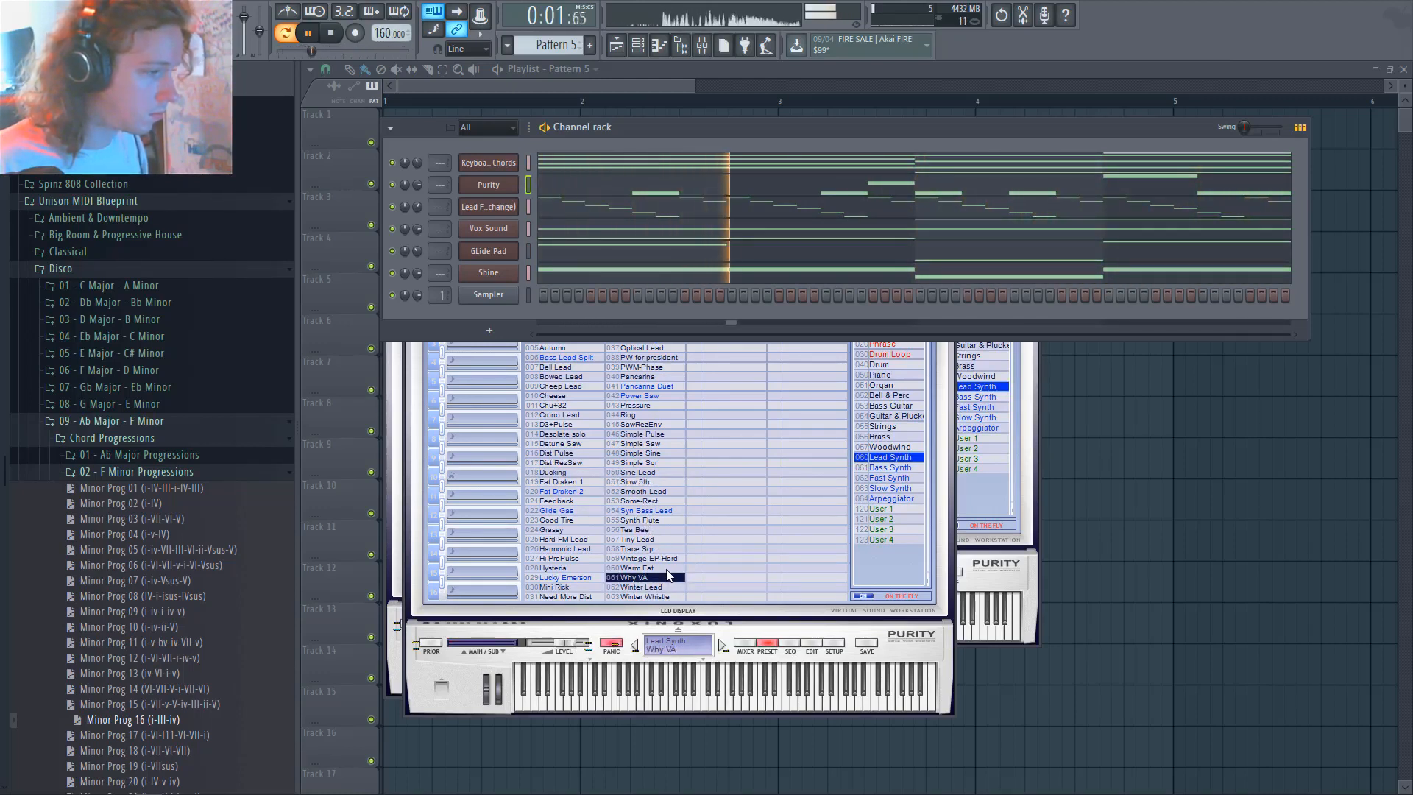
pyautogui.click(667, 568)
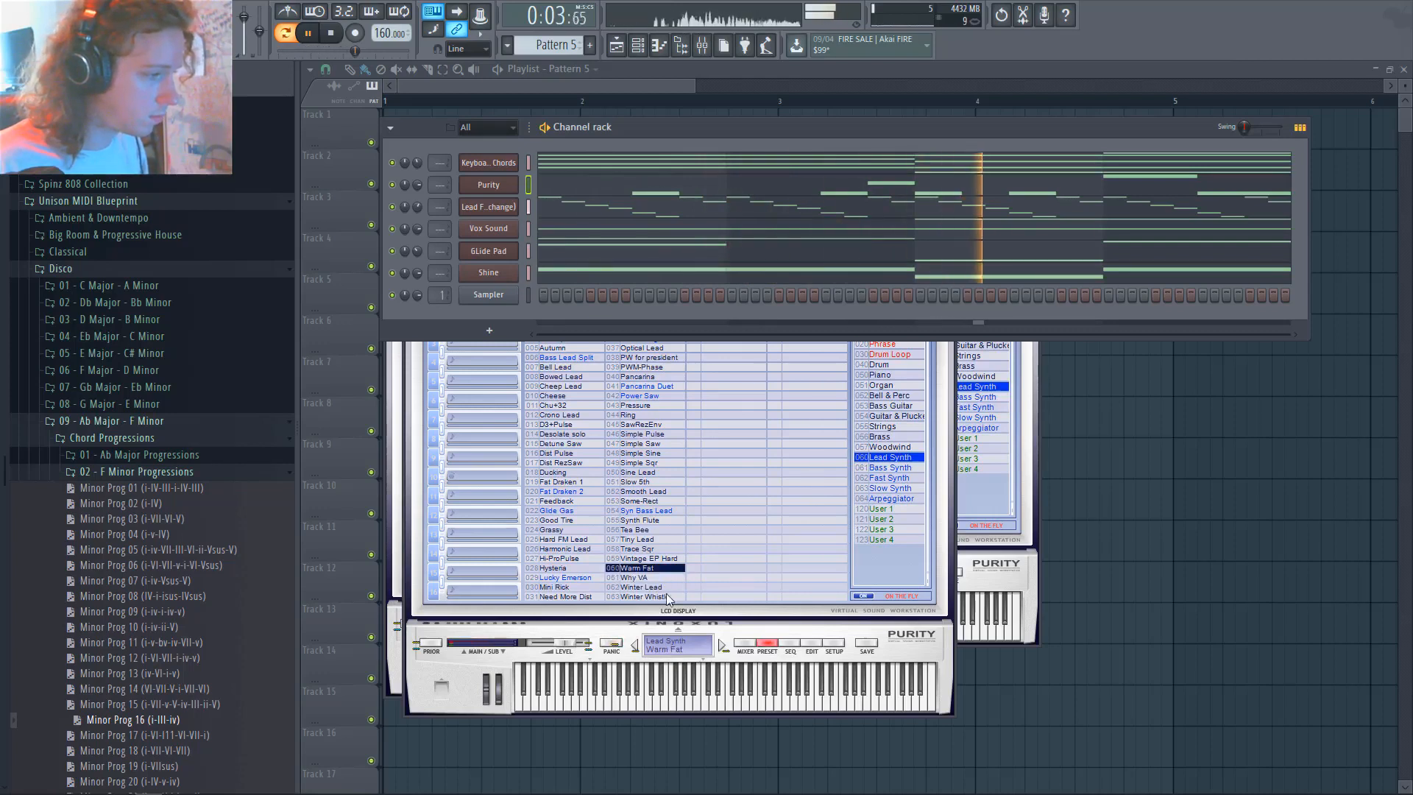
pyautogui.click(665, 587)
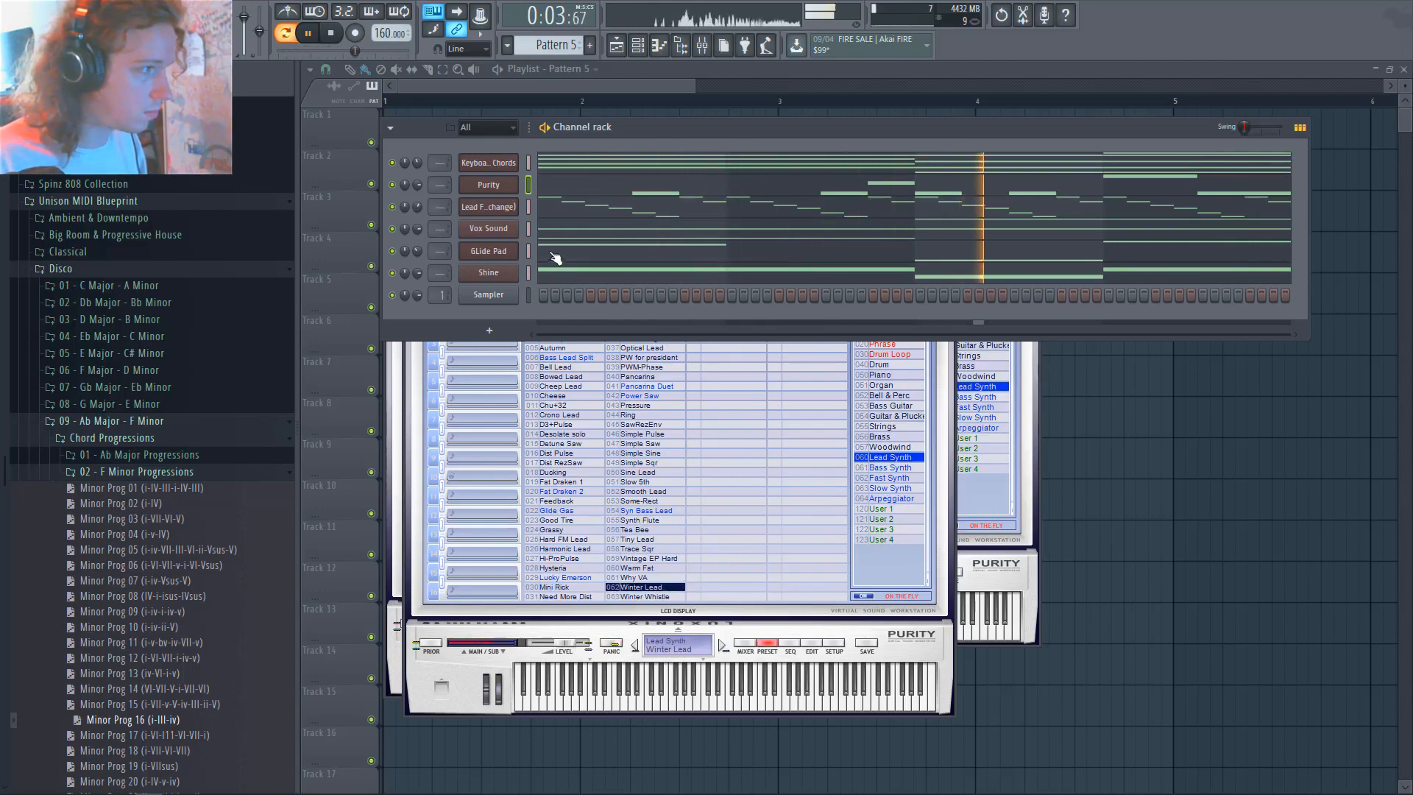
# Rename the Purity melody channel as Winter Lead
pyautogui.click(557, 192)
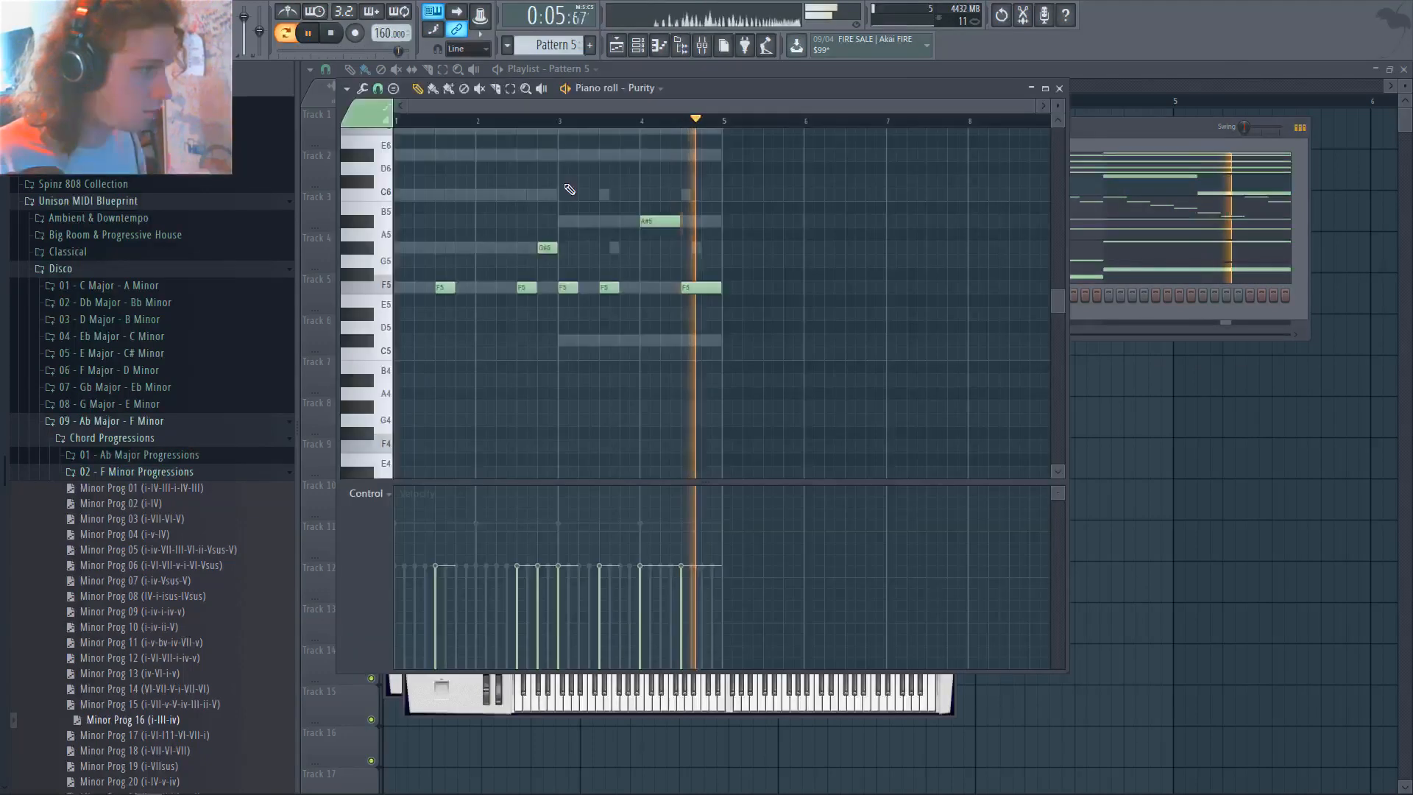
pyautogui.press('Escape')
pyautogui.rightClick(508, 193)
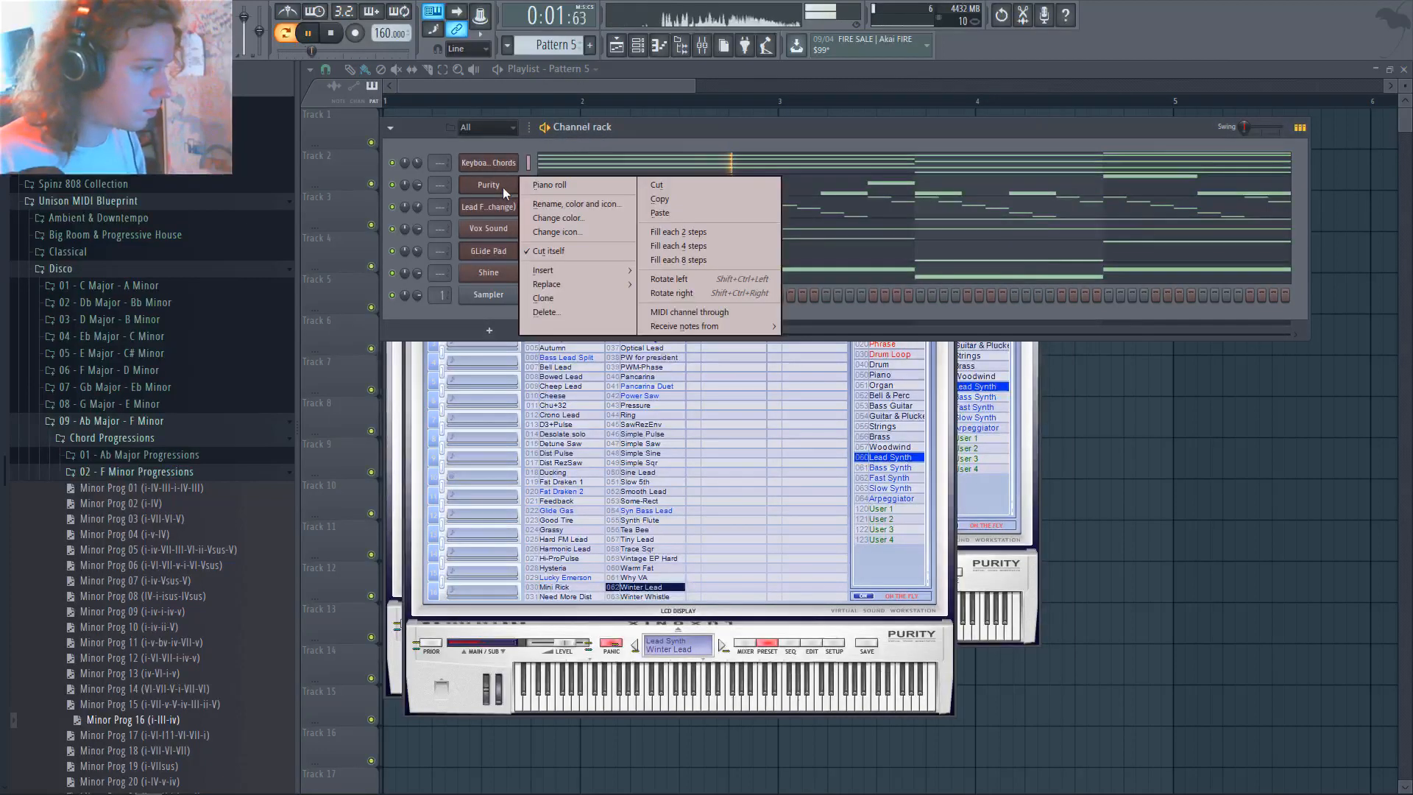
pyautogui.click(501, 187)
pyautogui.write('Winter Lead')
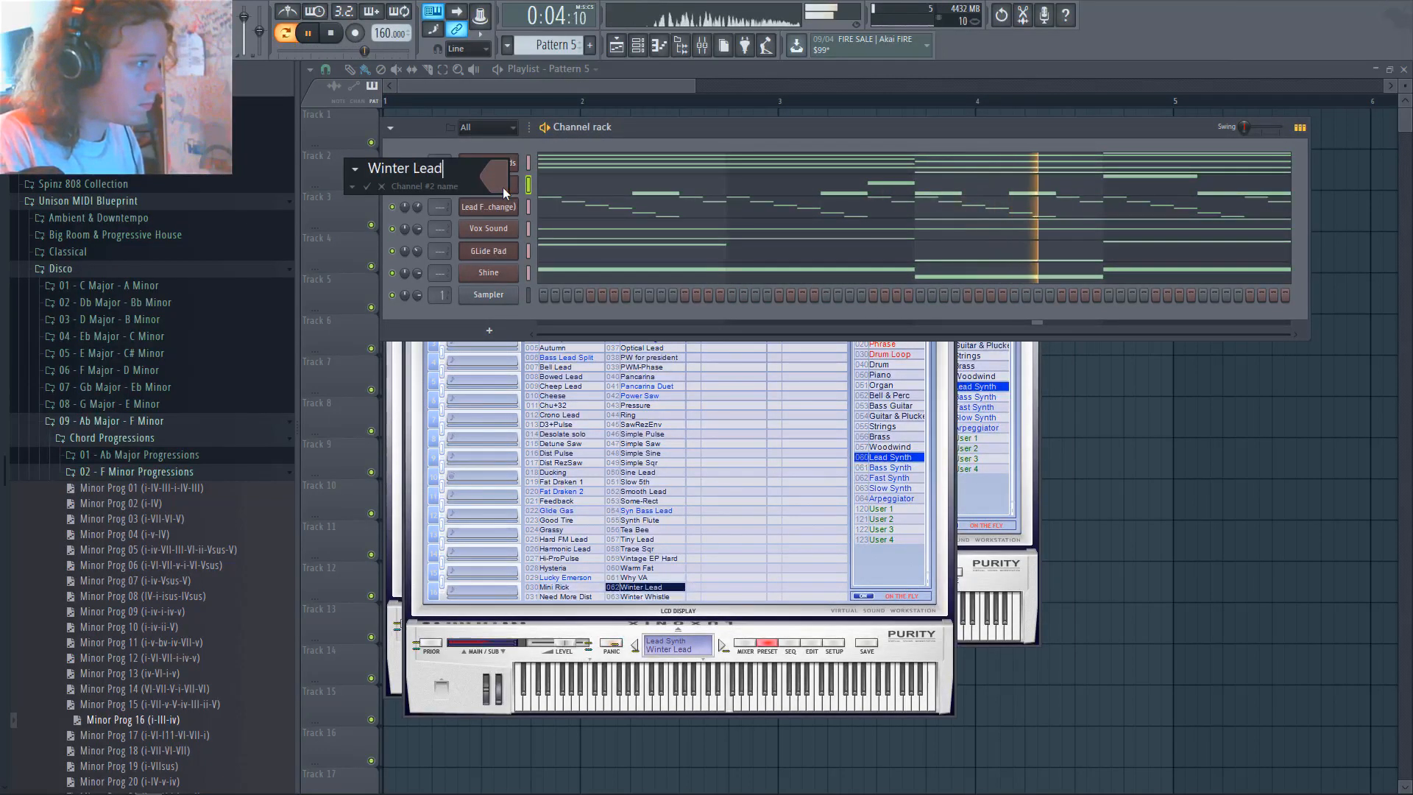
pyautogui.press('Return')
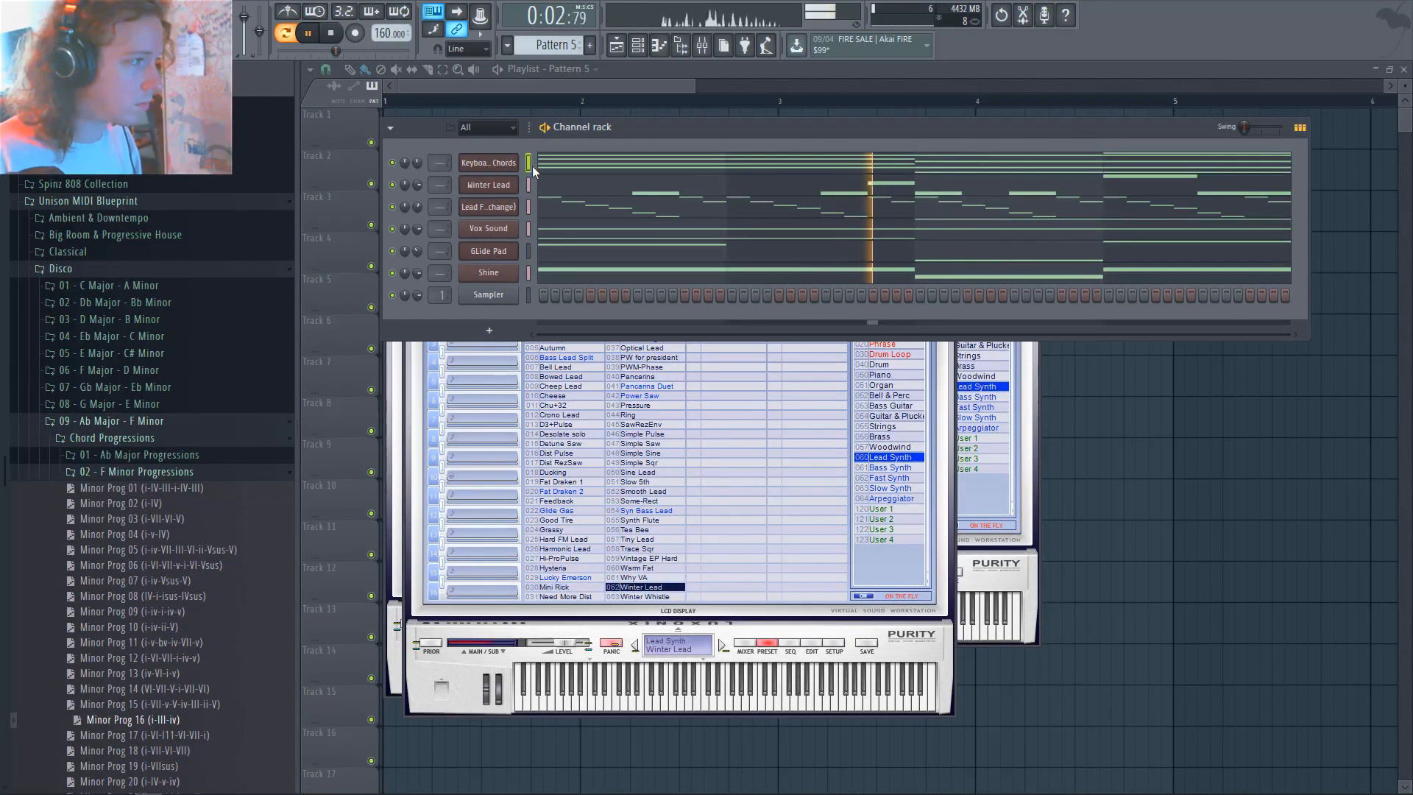
# Route all six channels from Keyboard Chords through Shine to consecutive mixer tracks starting at Insert 1
pyautogui.moveTo(532, 165); pyautogui.dragTo(535, 269)
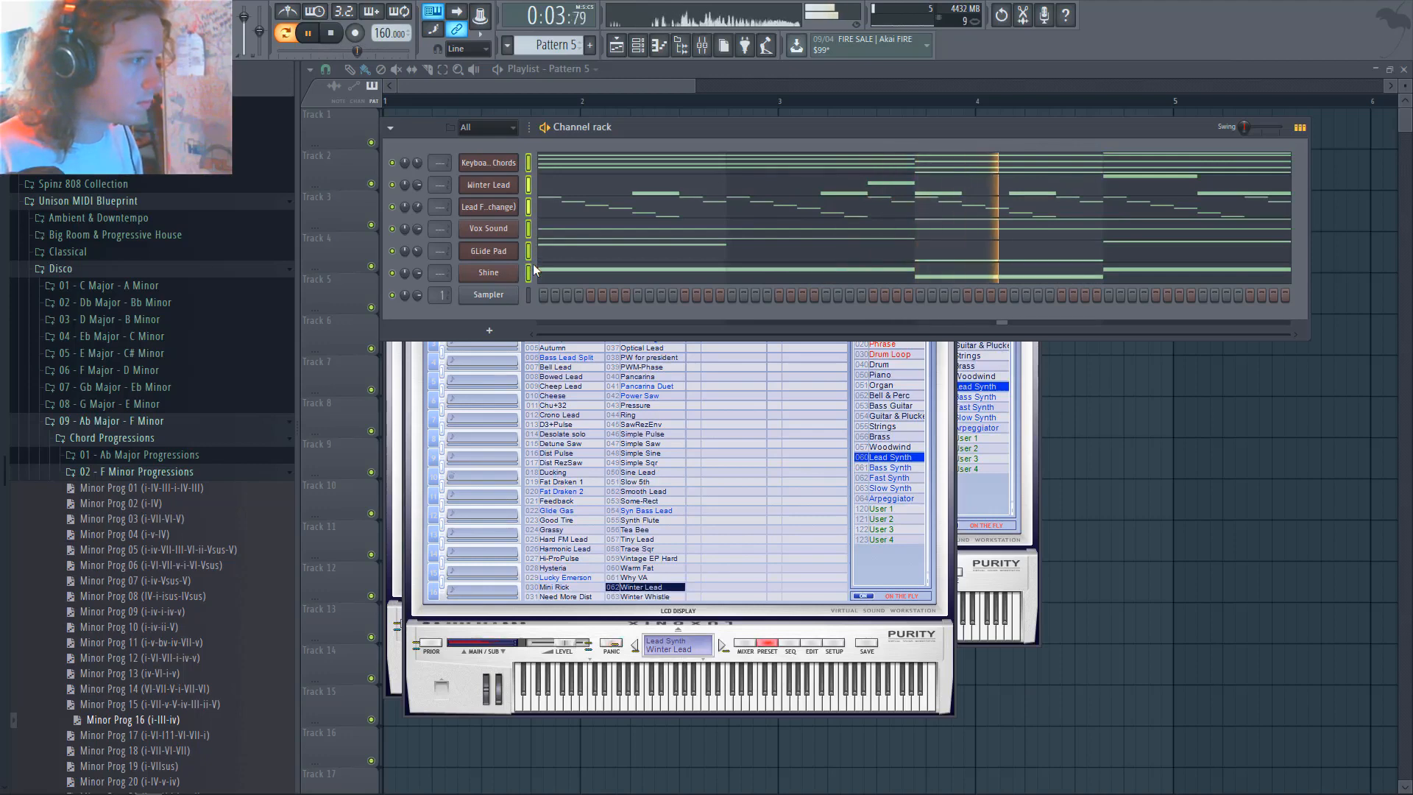
pyautogui.click(709, 54)
pyautogui.rightClick(400, 202)
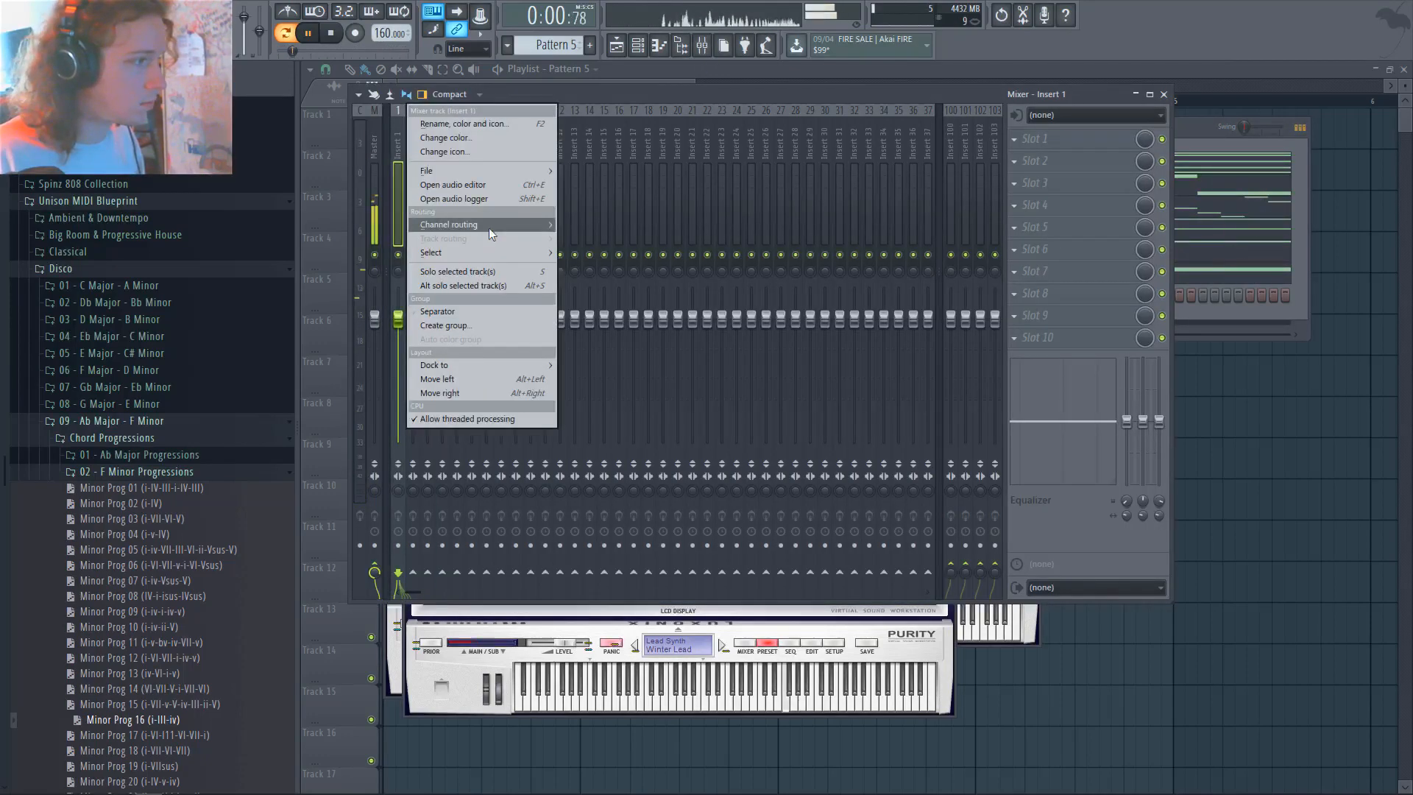
pyautogui.moveTo(488, 228)
pyautogui.click(670, 240)
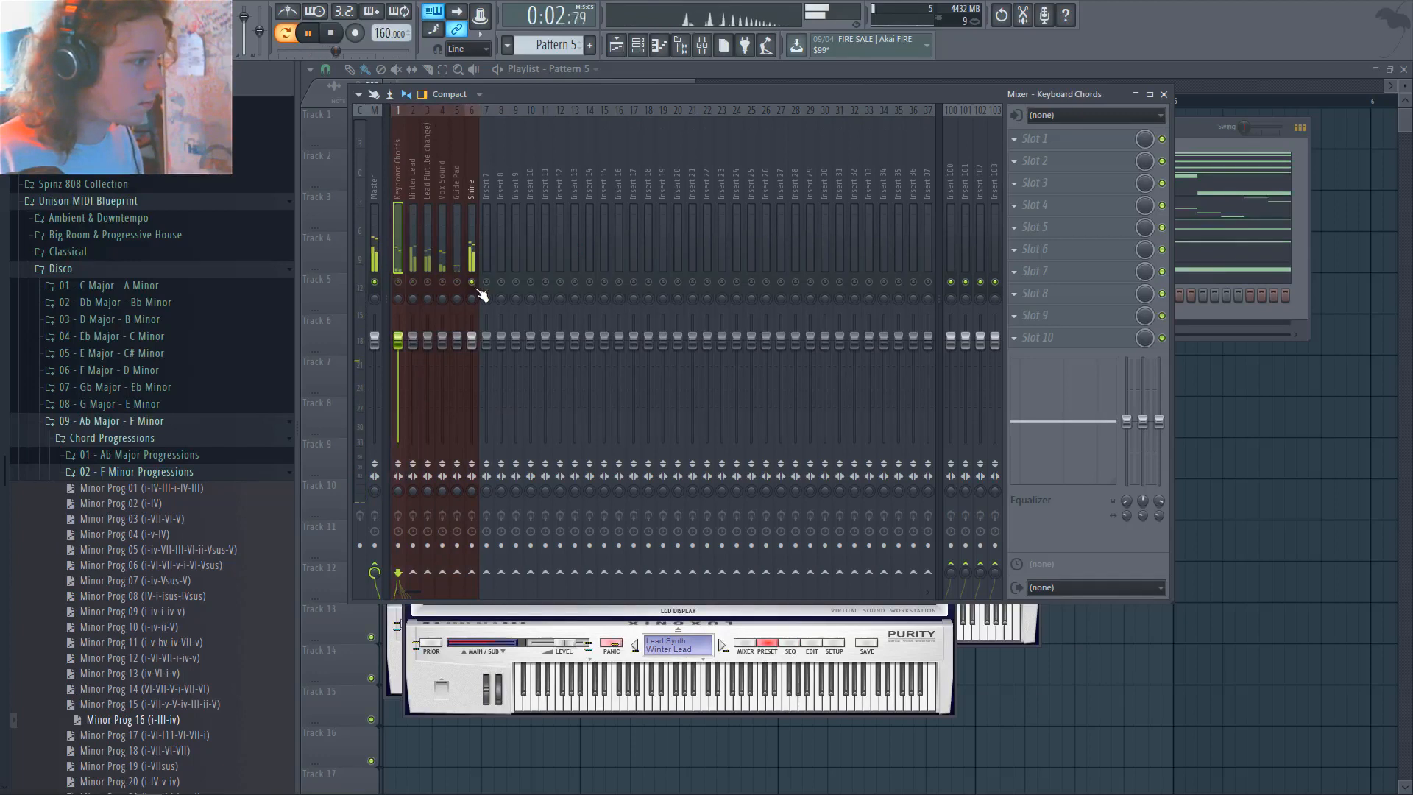
# Lower the Shine track's level in the mixer and slightly lower the Glide Pad track while listening to it soloed
pyautogui.moveTo(471, 339); pyautogui.dragTo(473, 359)
pyautogui.press('space')
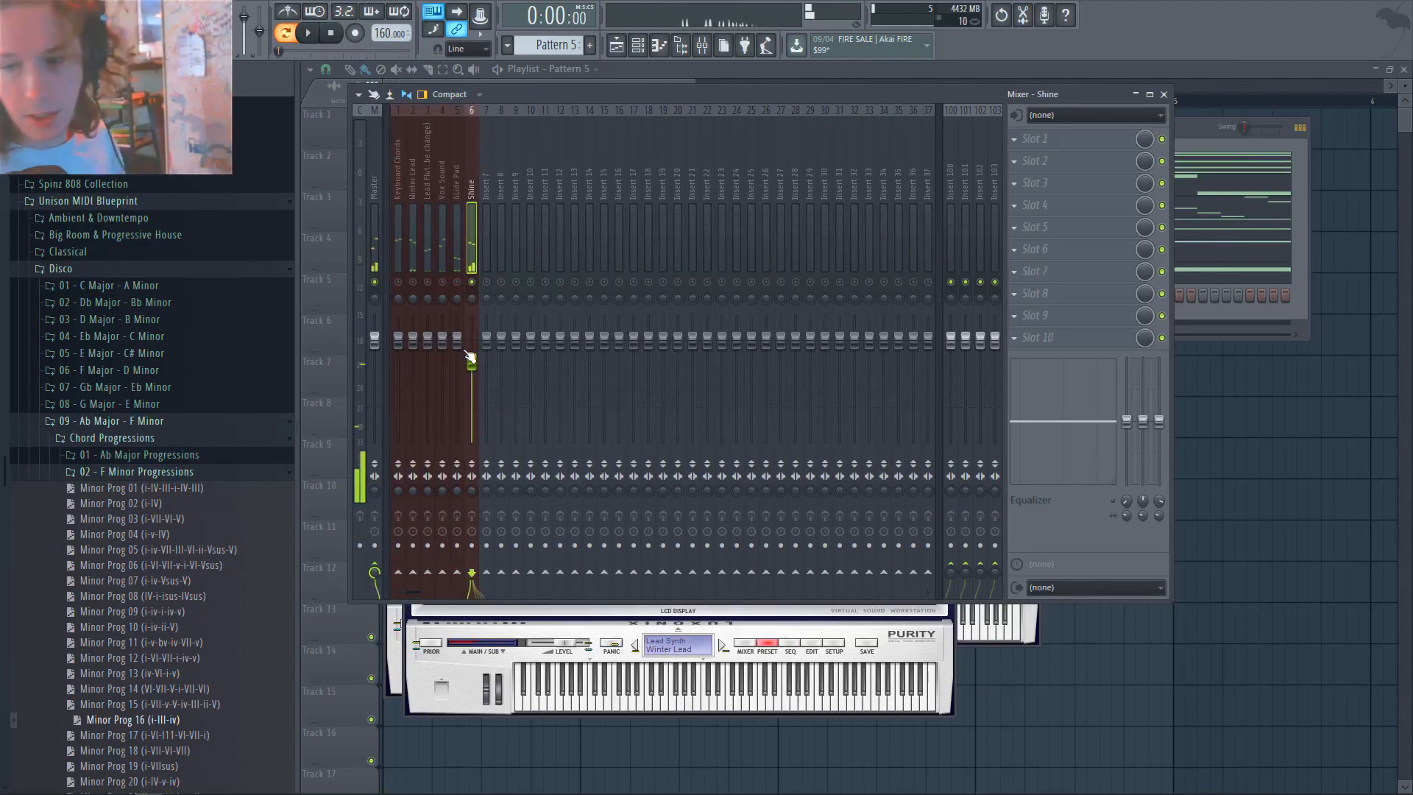
pyautogui.rightClick(473, 284)
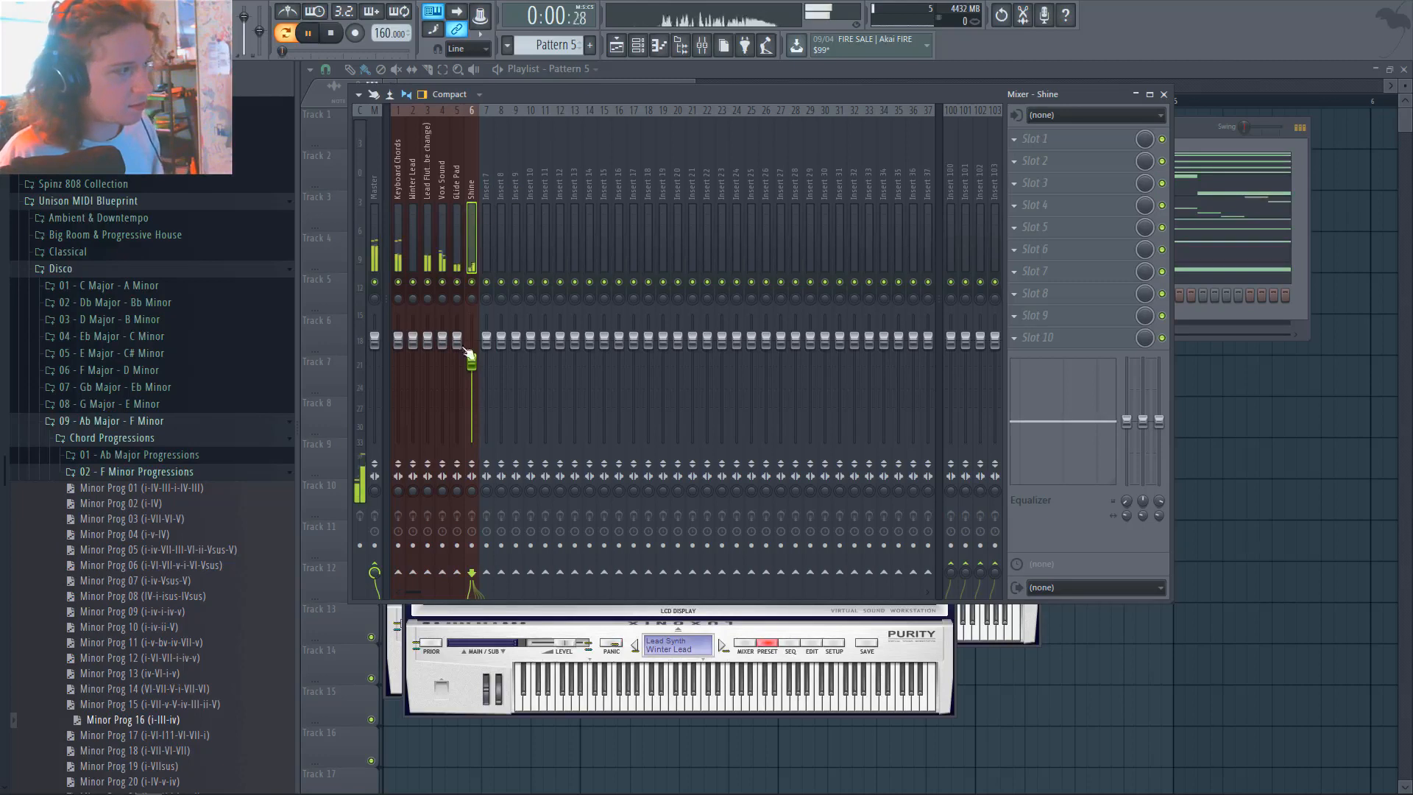
pyautogui.rightClick(457, 281)
pyautogui.click(459, 314)
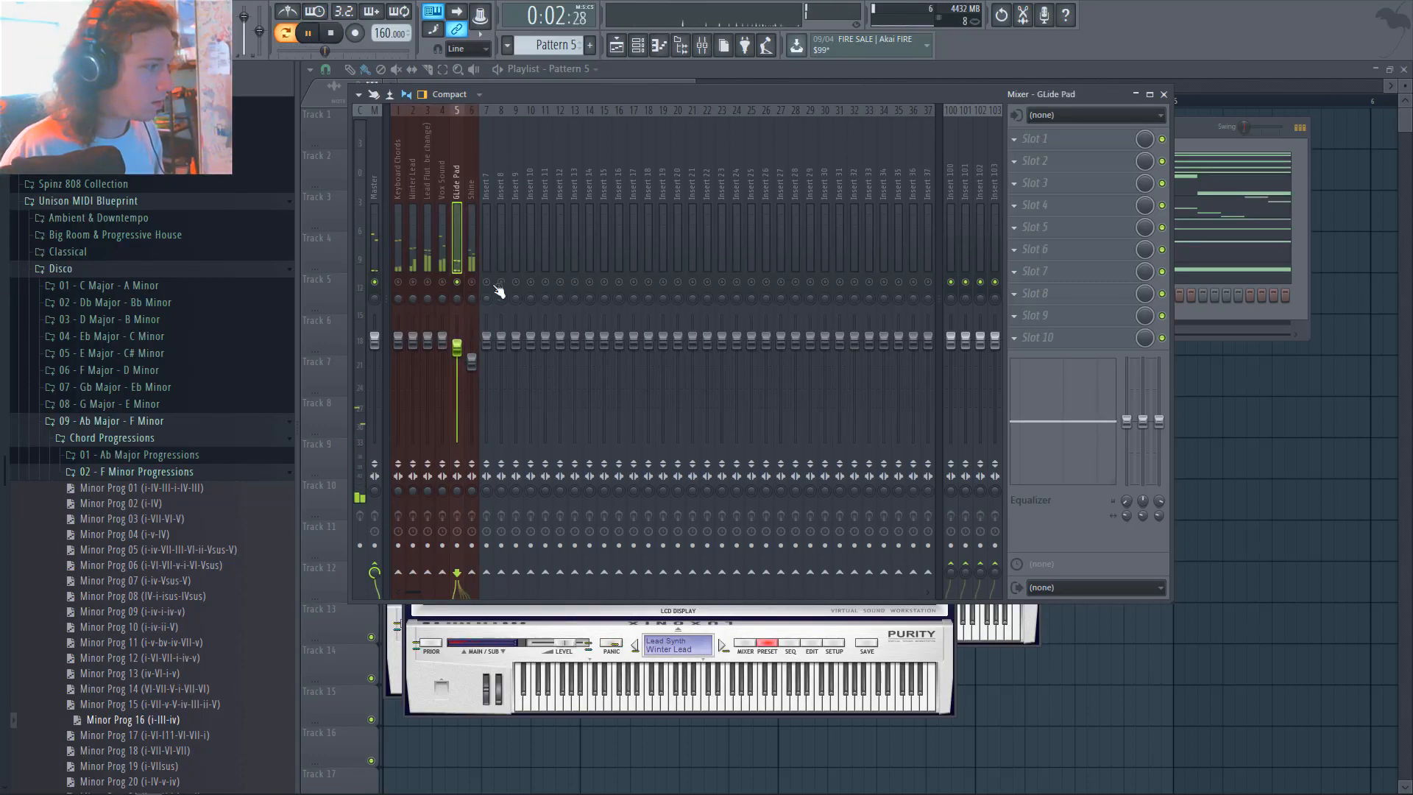
# Adjust the soloed Shine track's stereo separation and lower the levels of Shine and Vox Sound
pyautogui.click(472, 282)
pyautogui.click(475, 491)
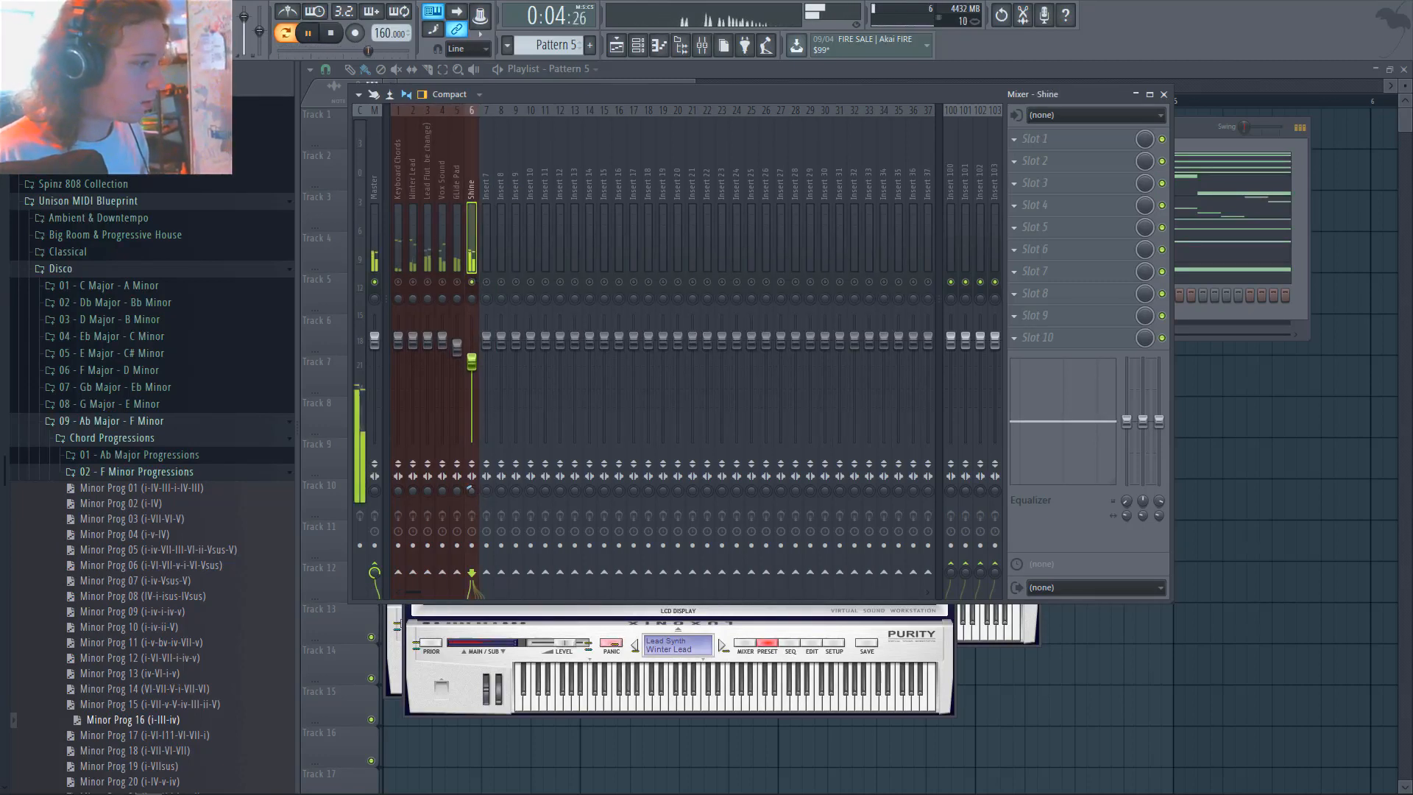
pyautogui.moveTo(472, 361); pyautogui.dragTo(444, 348)
pyautogui.rightClick(430, 281)
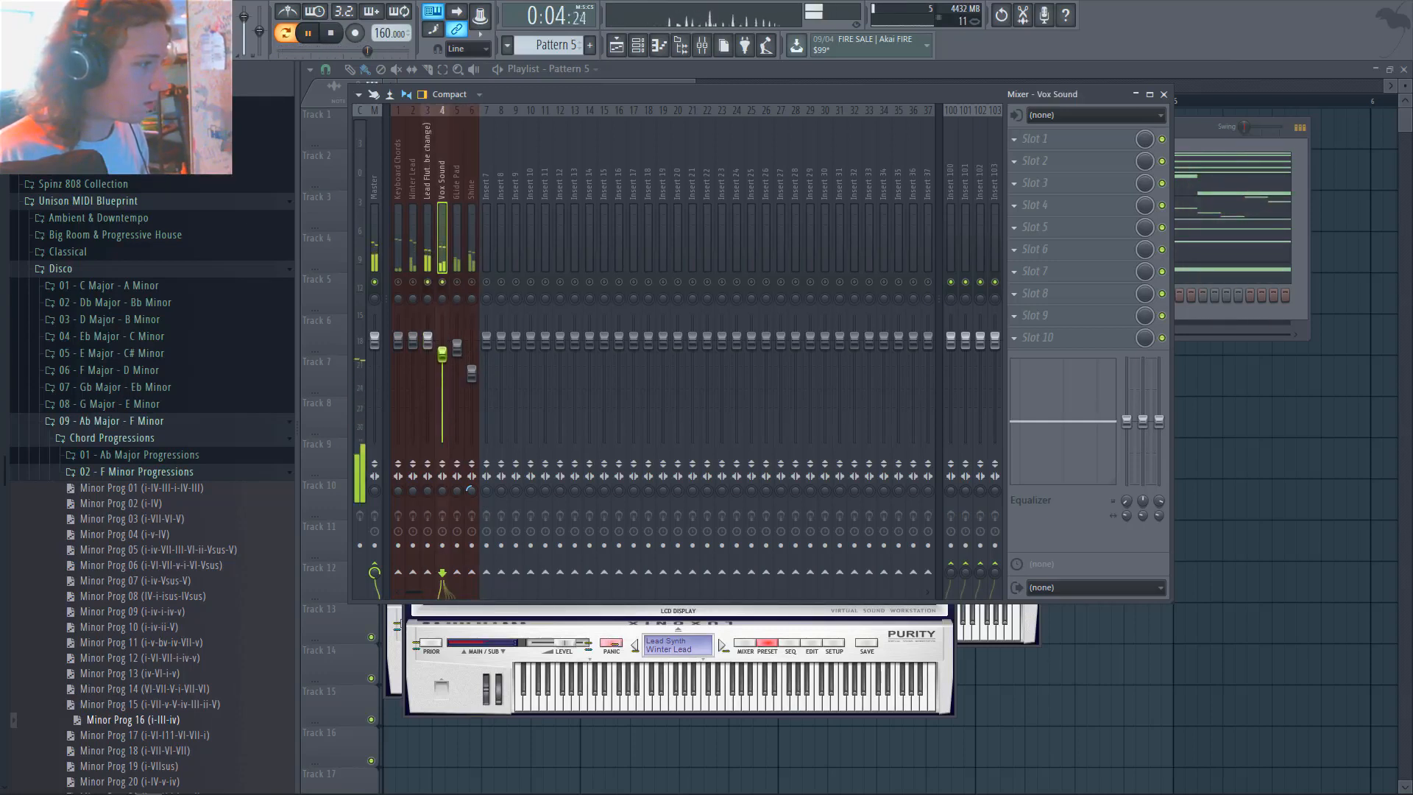
# Add Fruity Parametric EQ 2 to Vox Sound, cutting the low end, dipping band 4 and slightly raising band 5
pyautogui.click(1019, 138)
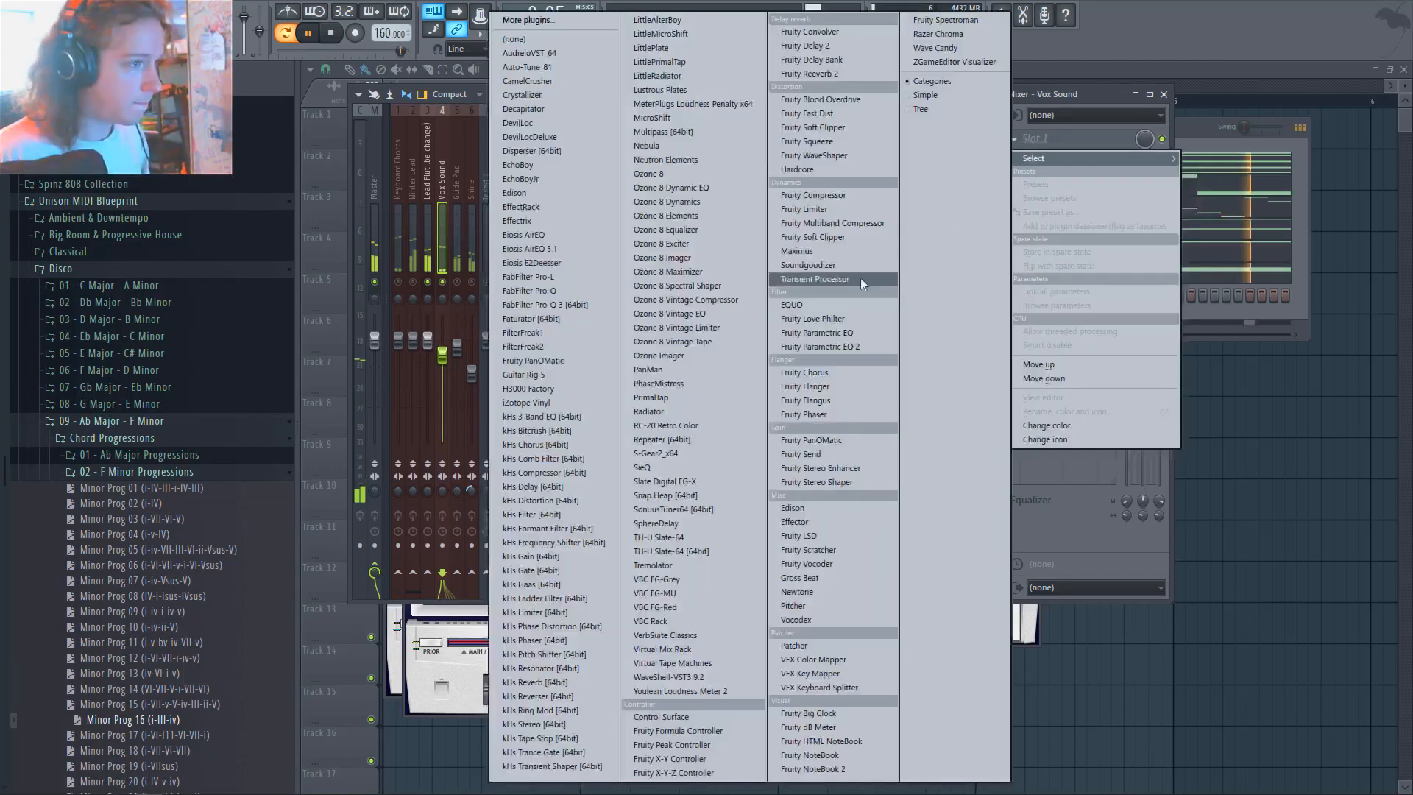
pyautogui.click(859, 346)
pyautogui.moveTo(418, 306); pyautogui.dragTo(476, 350)
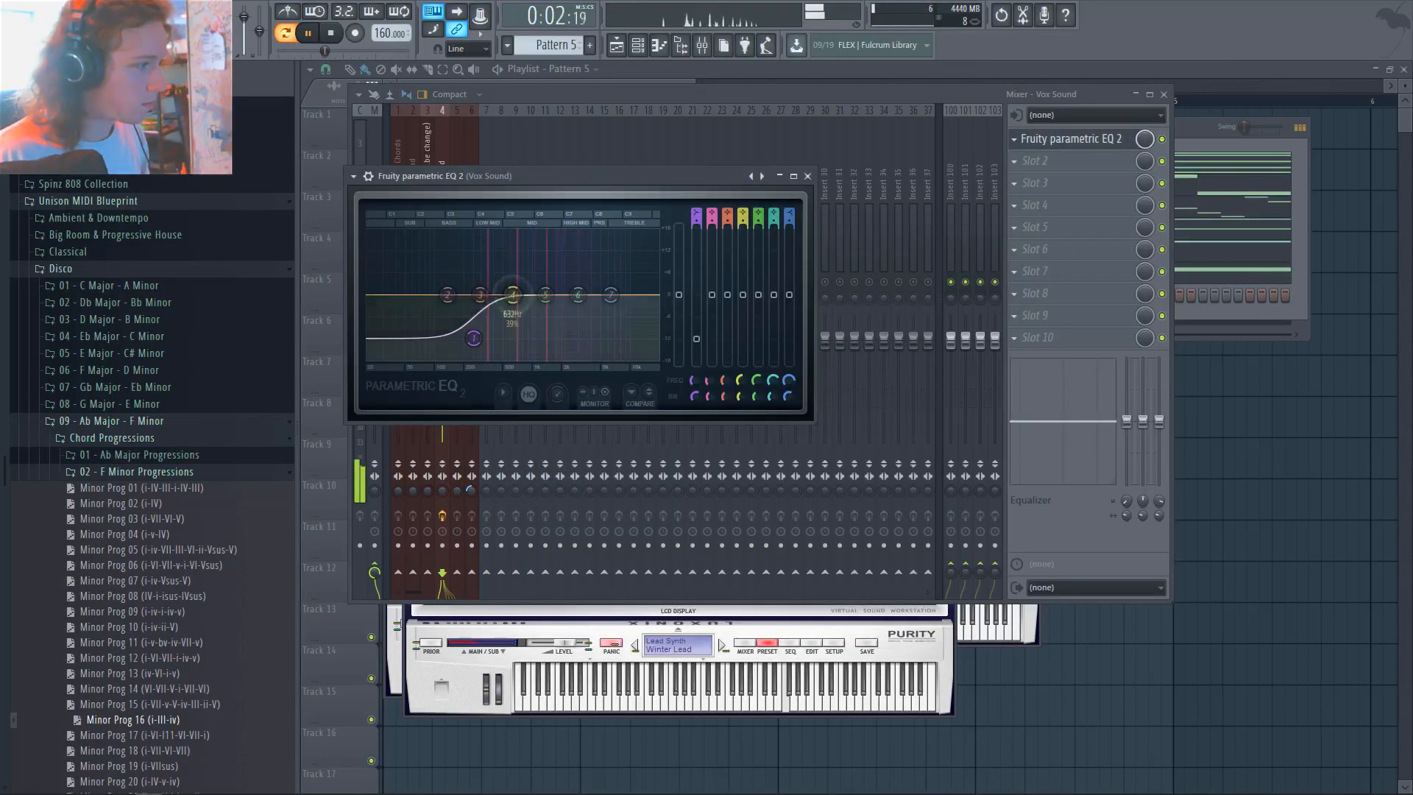
pyautogui.moveTo(516, 304); pyautogui.dragTo(555, 308)
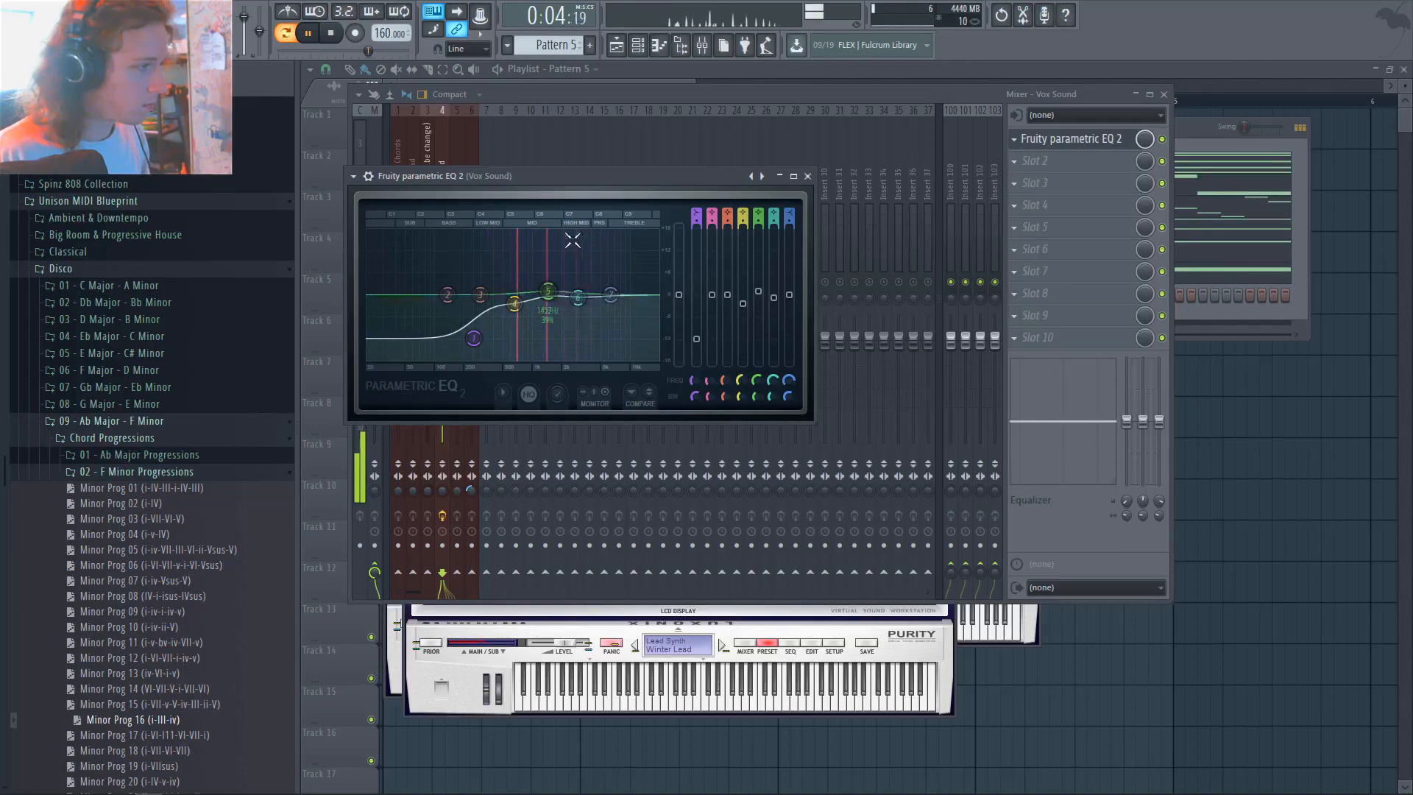
pyautogui.click(807, 176)
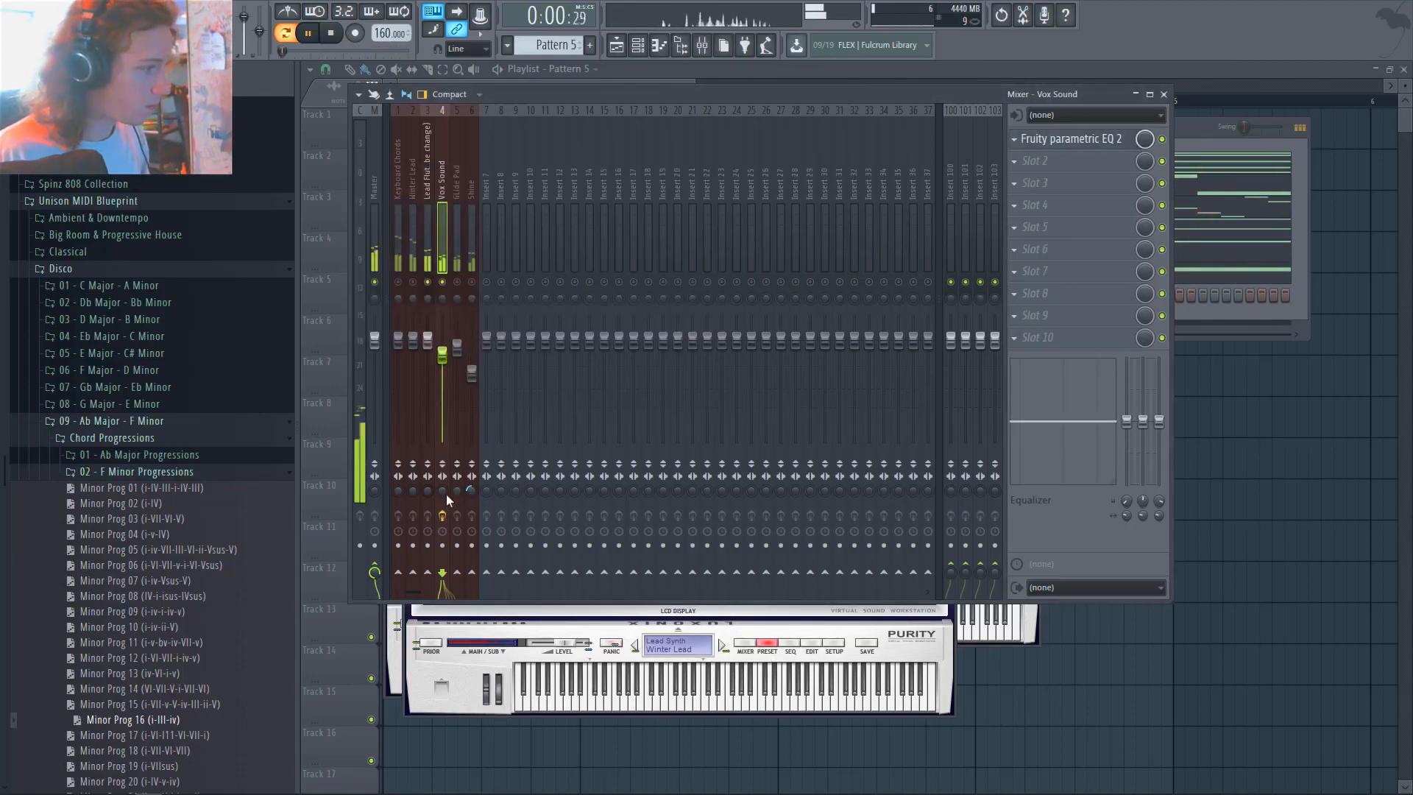
# Adjust the stereo separation of the Lead Flute and Vox Sound tracks and lower the Winter Lead and Glide Pad levels
pyautogui.click(427, 490)
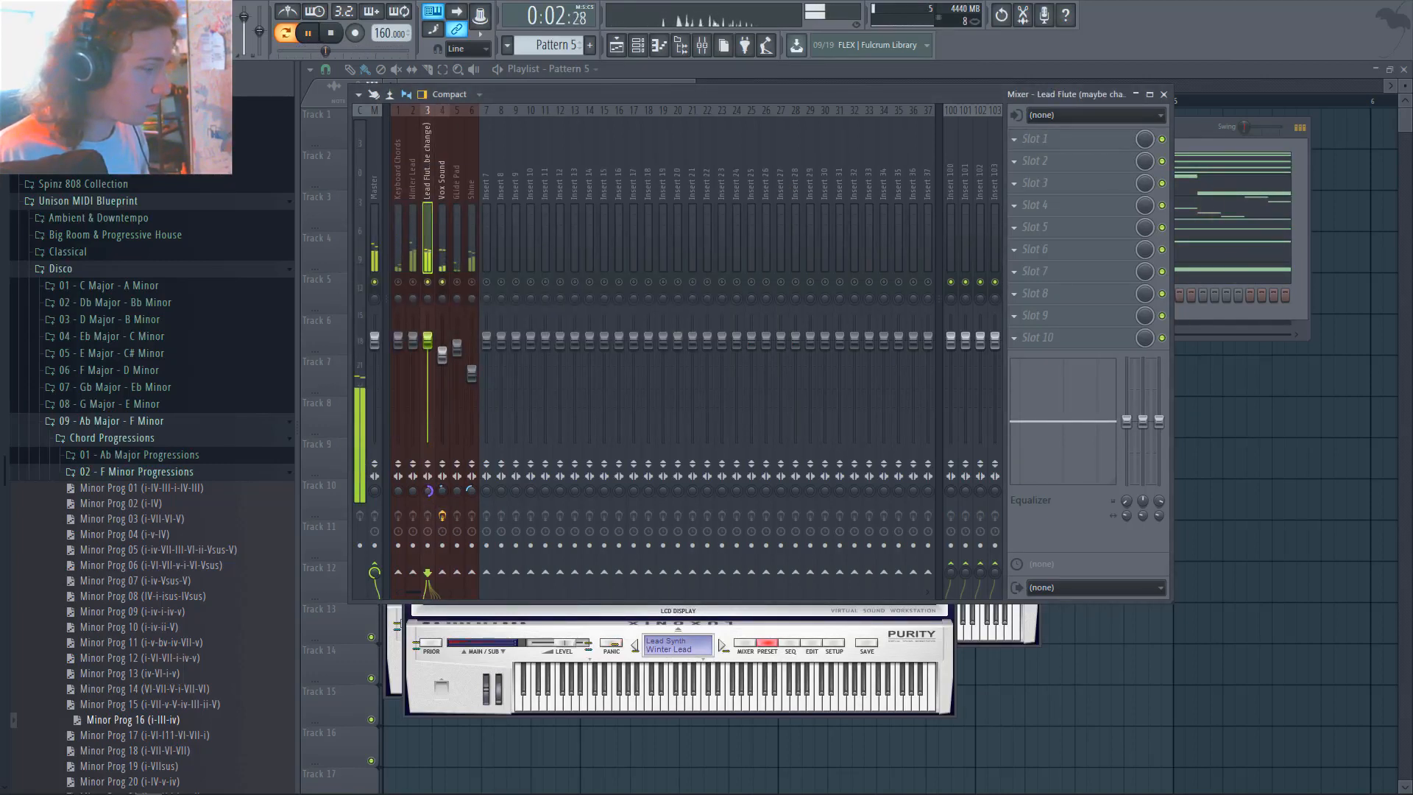
pyautogui.click(409, 317)
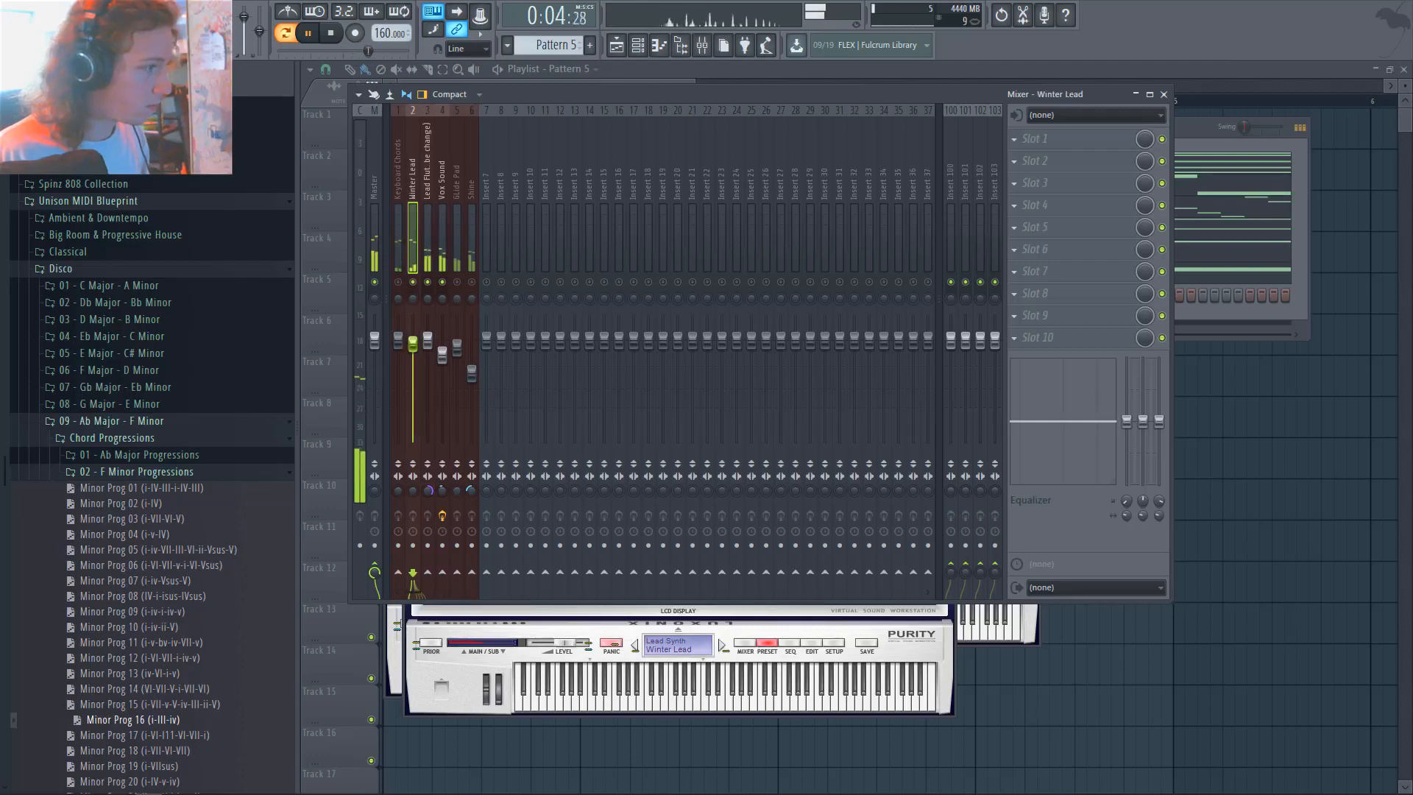
pyautogui.click(401, 290)
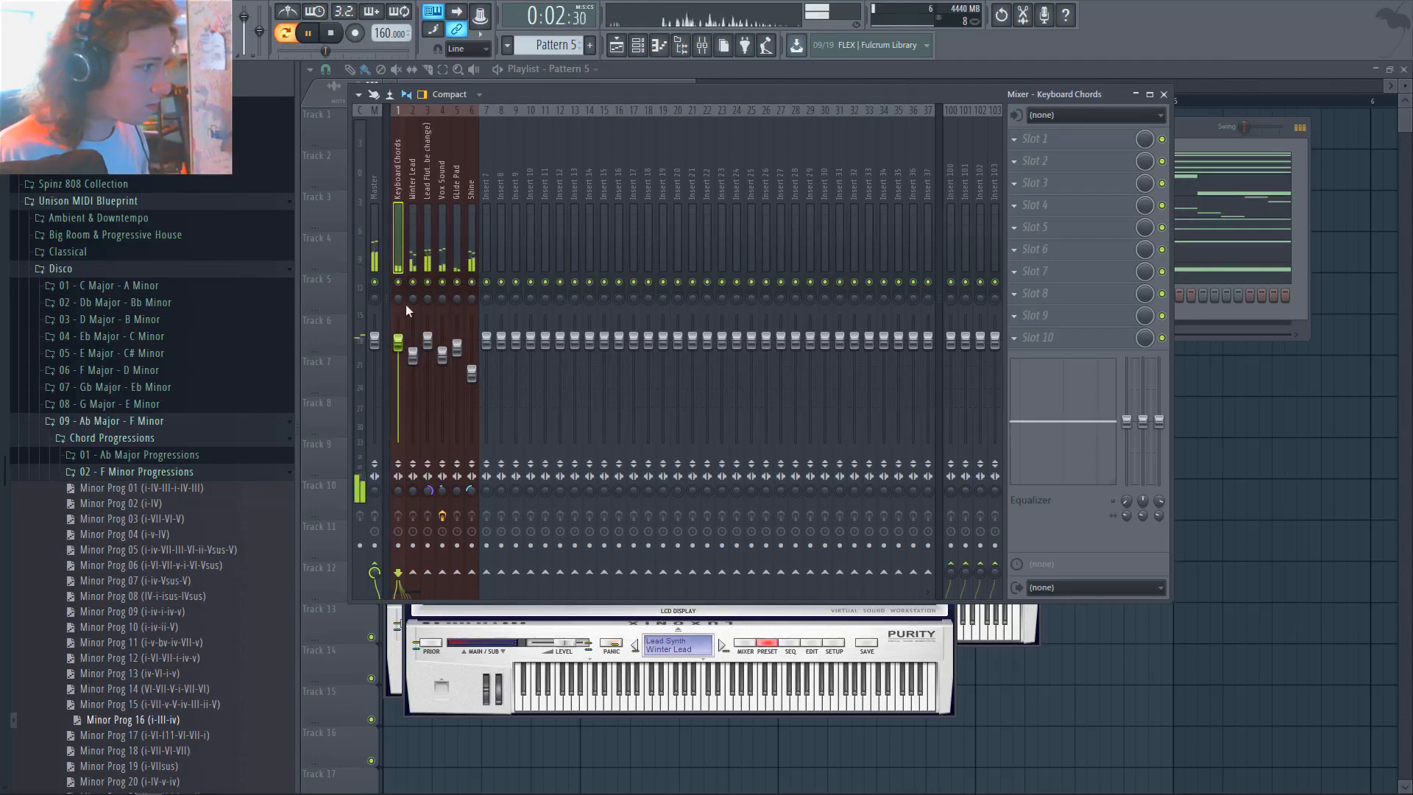
pyautogui.click(472, 373)
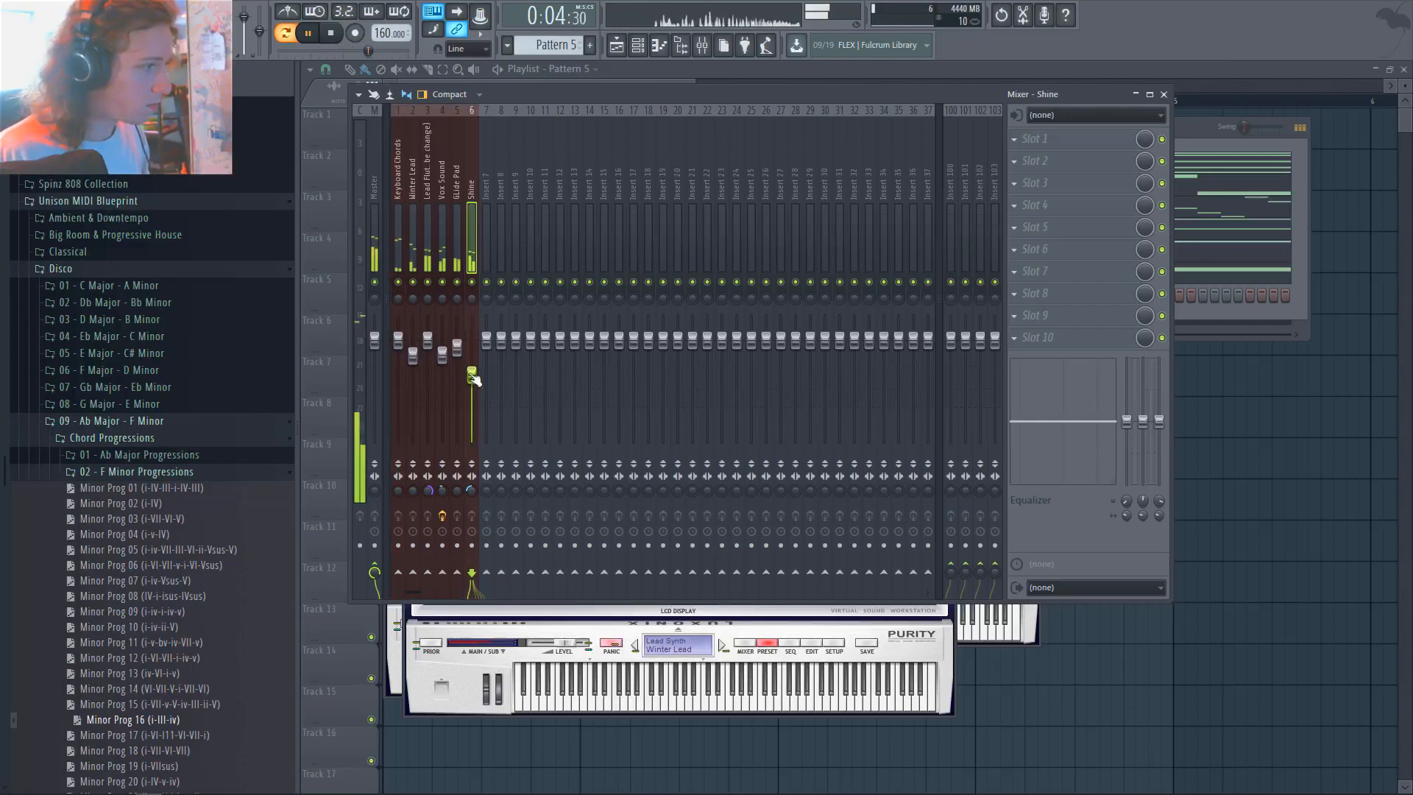
pyautogui.click(457, 347)
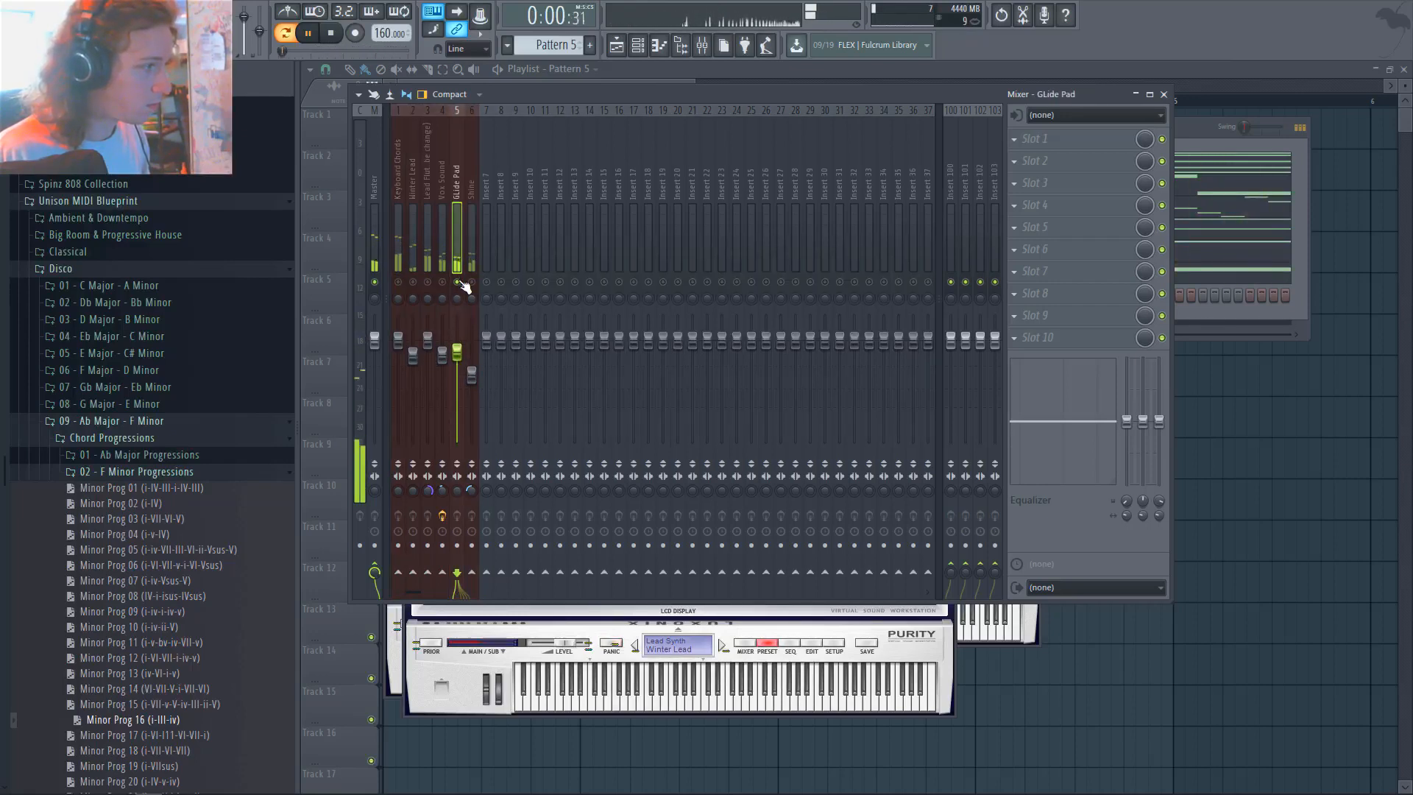
# Try the Krono Z preset on the Glide Pad channel's Purity instrument and load the Slow Synth preset Rezotic Pad
pyautogui.click(1200, 145)
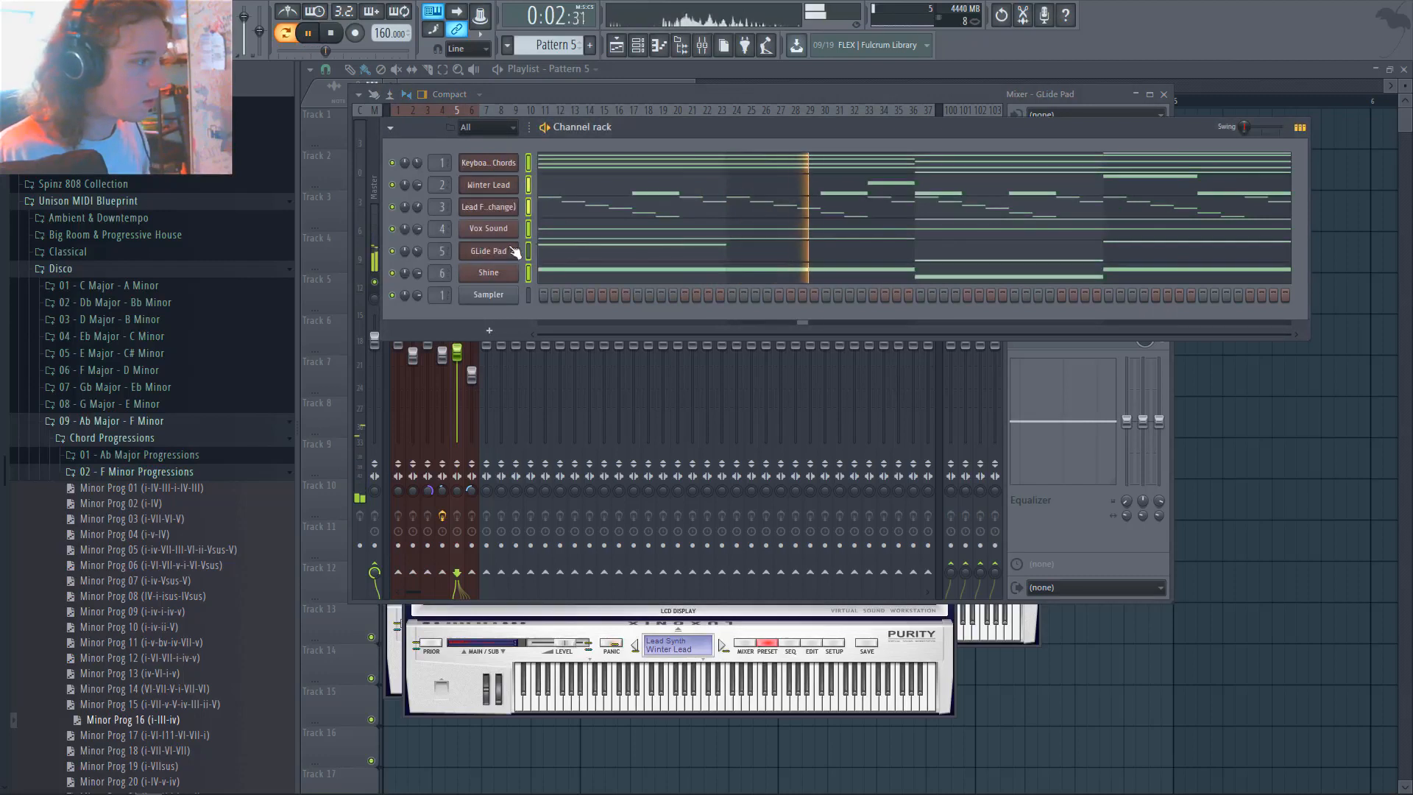
pyautogui.click(482, 252)
pyautogui.click(550, 330)
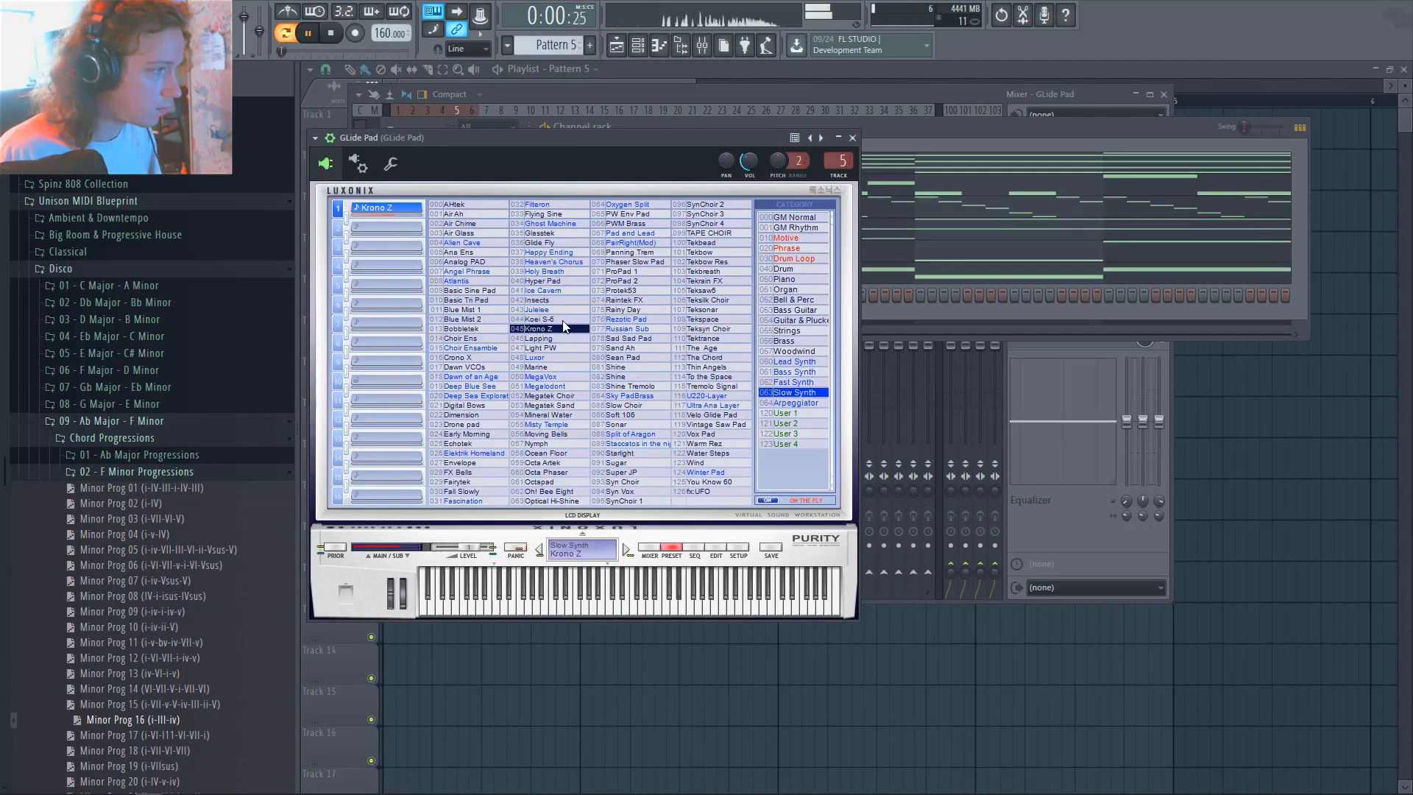
pyautogui.click(646, 320)
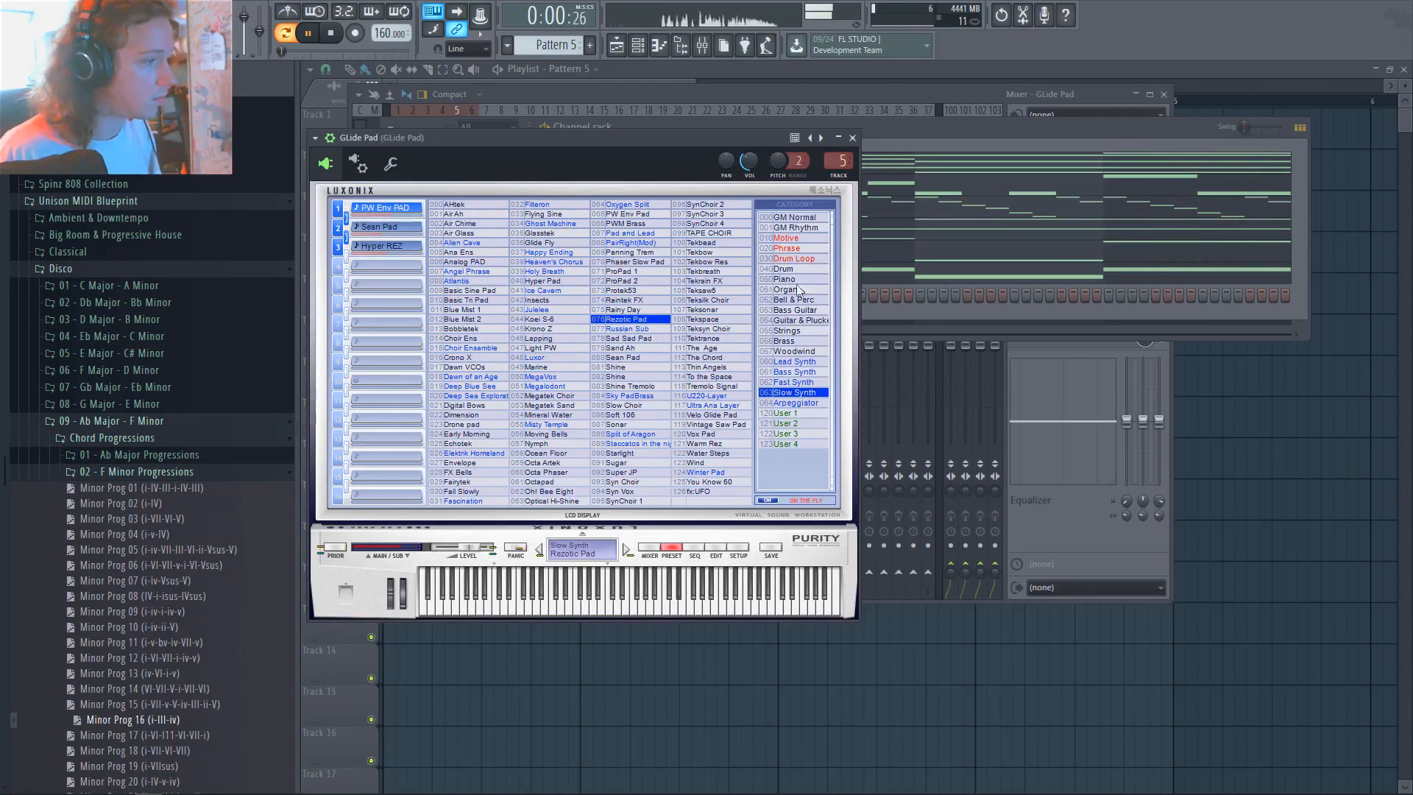
pyautogui.click(852, 138)
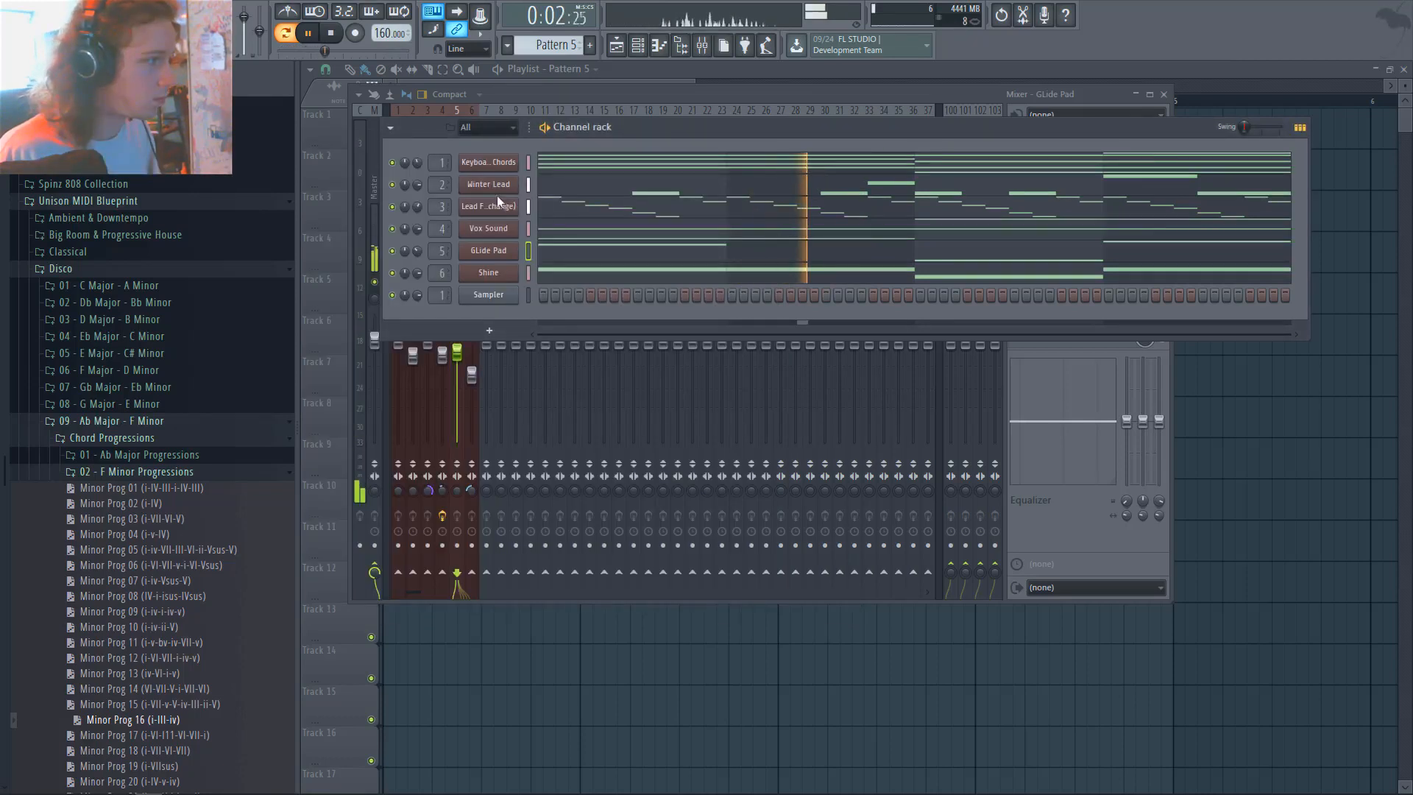
# Rename the Glide Pad channel as Rez Pad
pyautogui.rightClick(504, 253)
pyautogui.write('r')
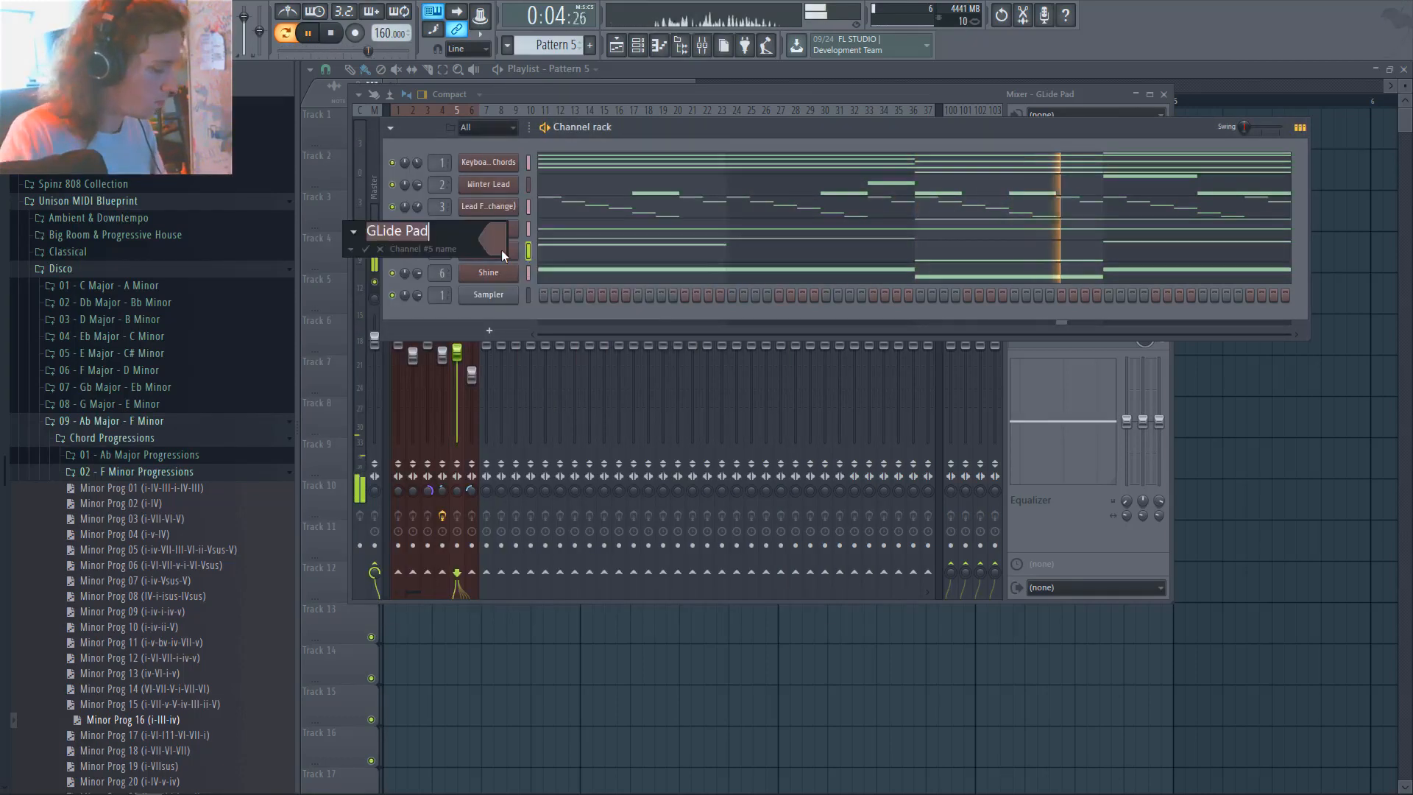
pyautogui.write('Rez Pad')
pyautogui.press('Return')
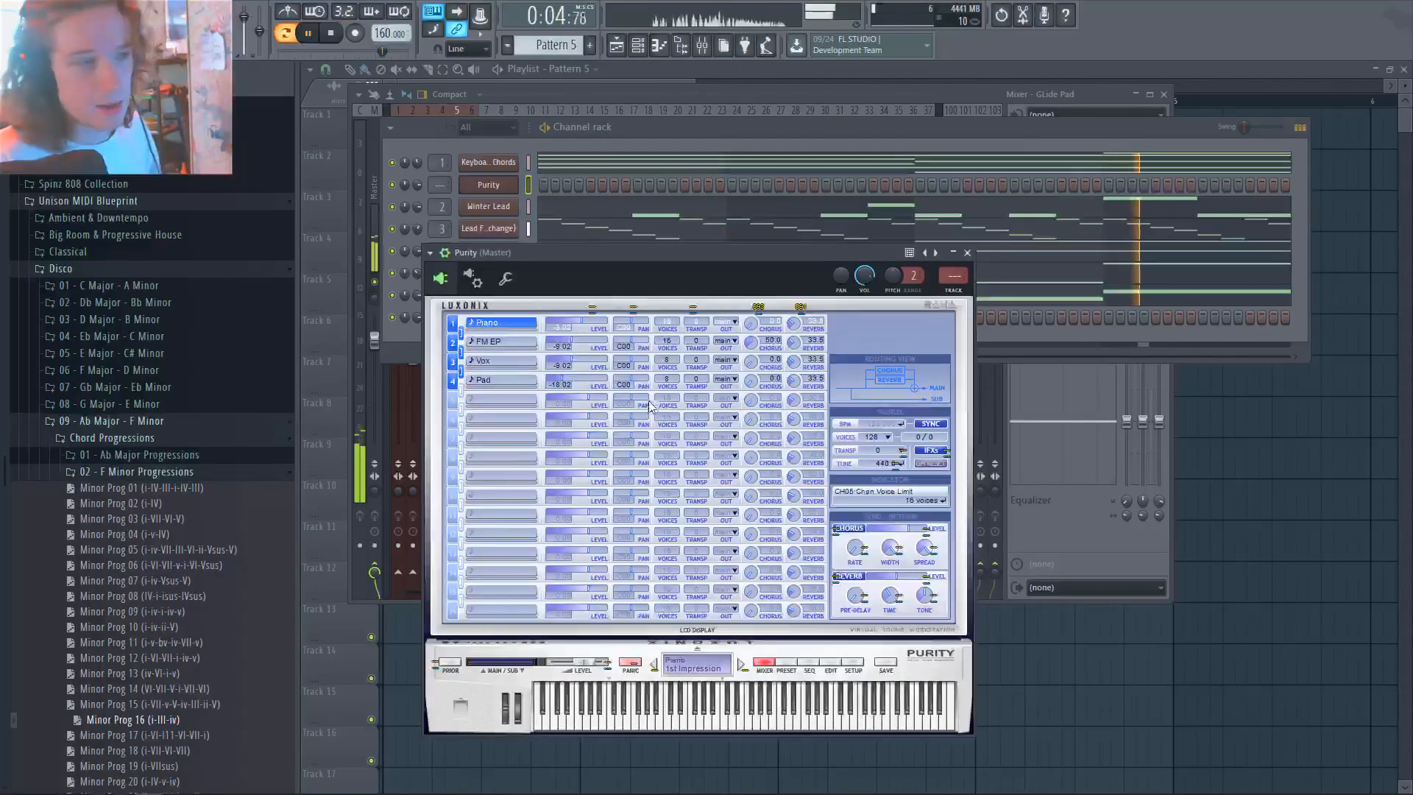
# Bring the channel rack in front of the new Purity instrument window and stop playback
pyautogui.click(634, 177)
pyautogui.press('space')
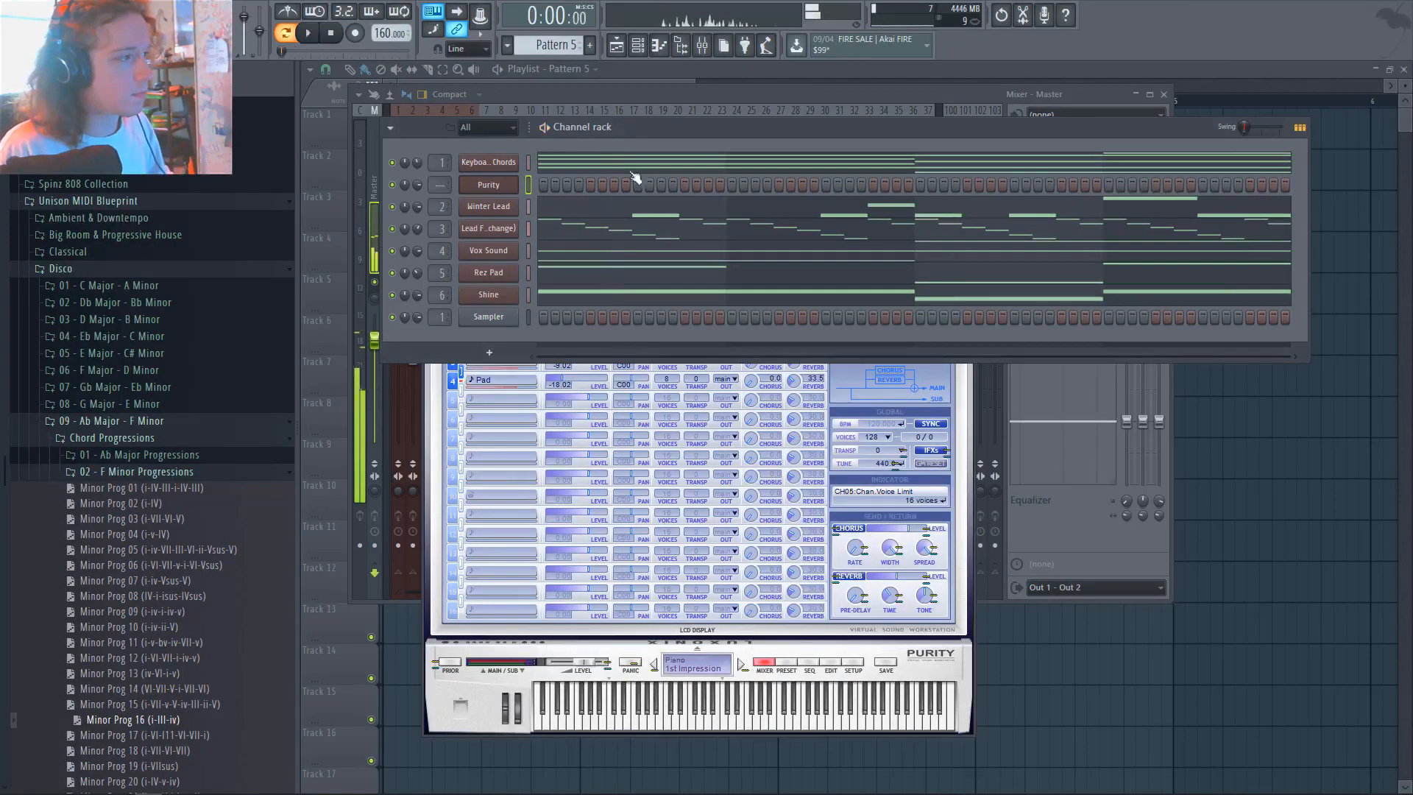
# Open the new Purity channel's instrument, try the Lead Synth preset Simple Sine and load Smooth Lead
pyautogui.click(488, 184)
pyautogui.click(489, 185)
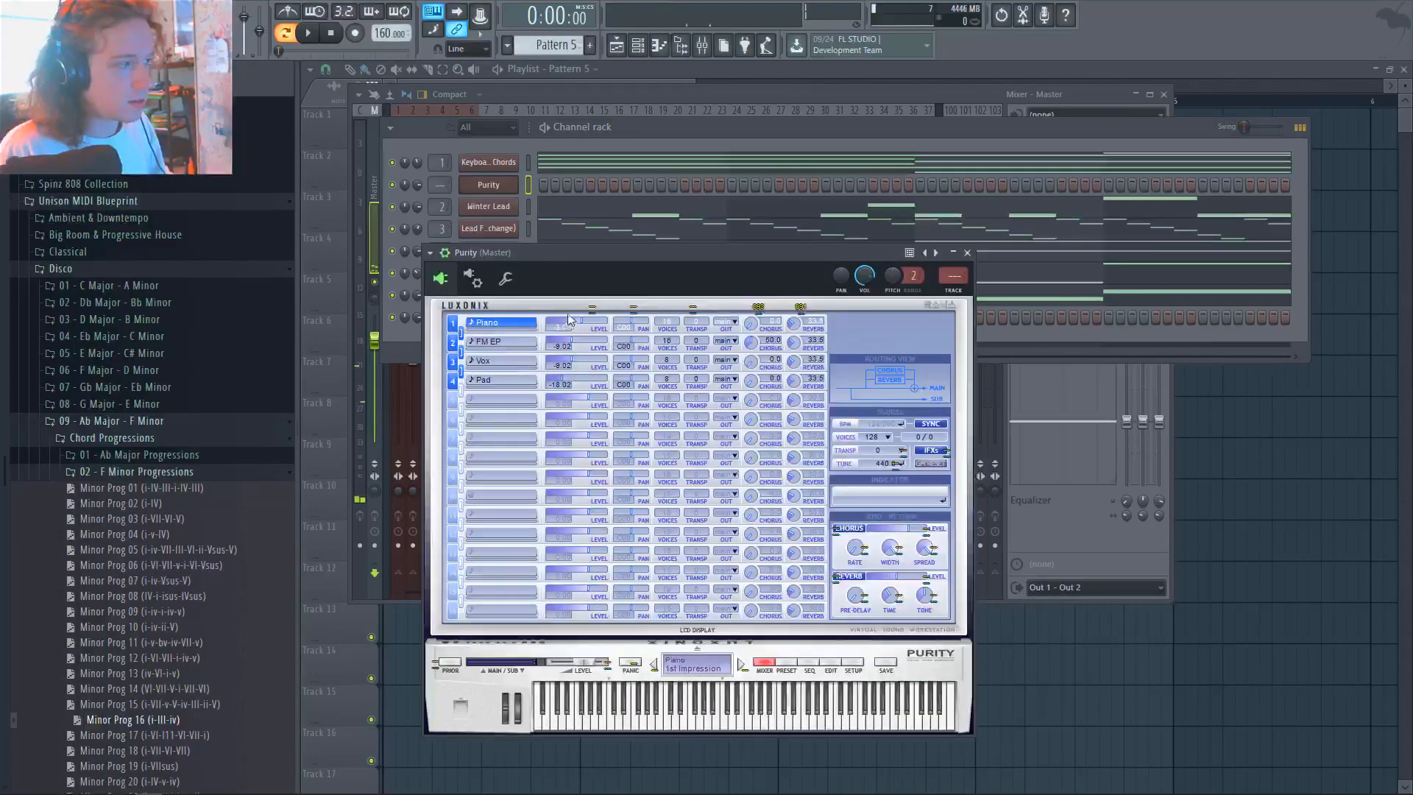
pyautogui.click(789, 661)
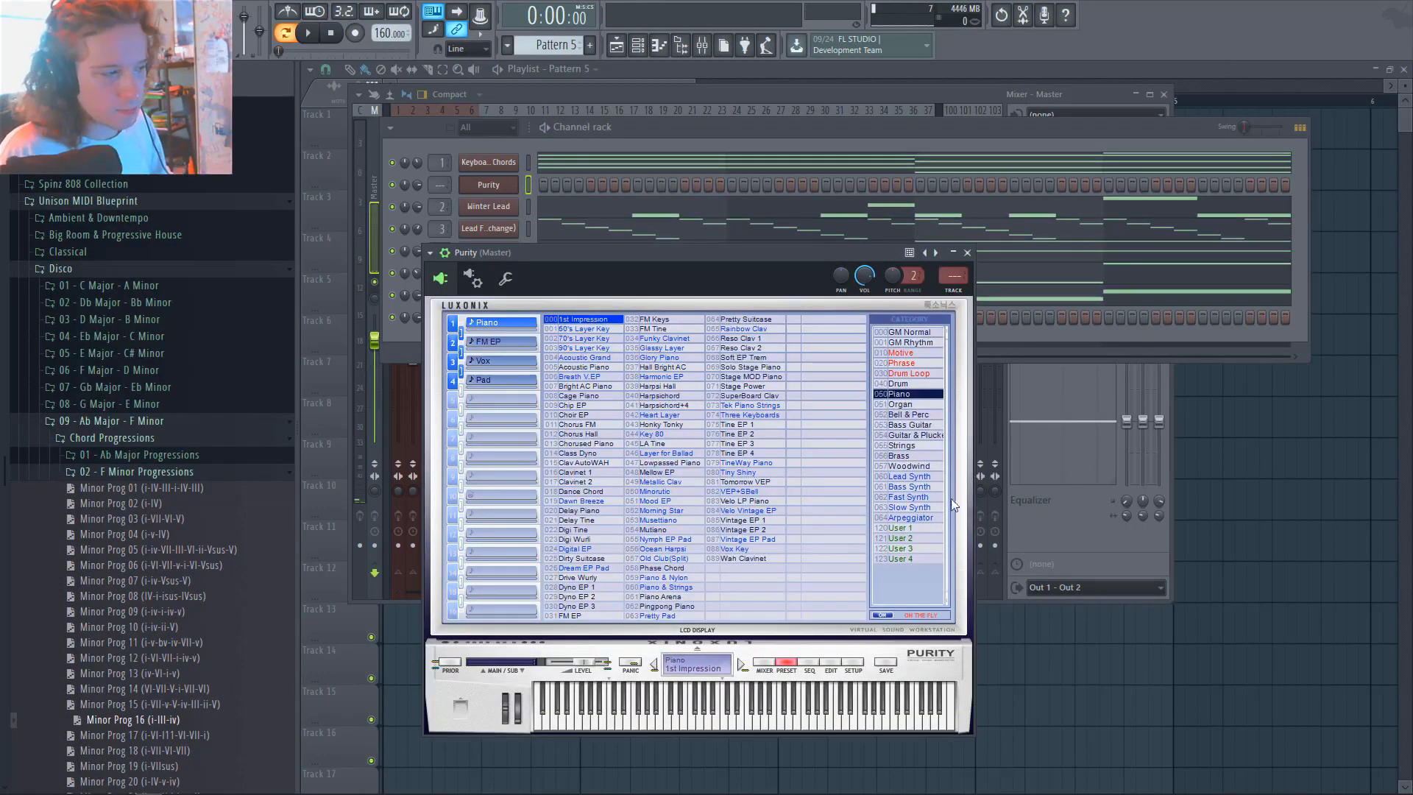
pyautogui.click(907, 476)
pyautogui.click(666, 473)
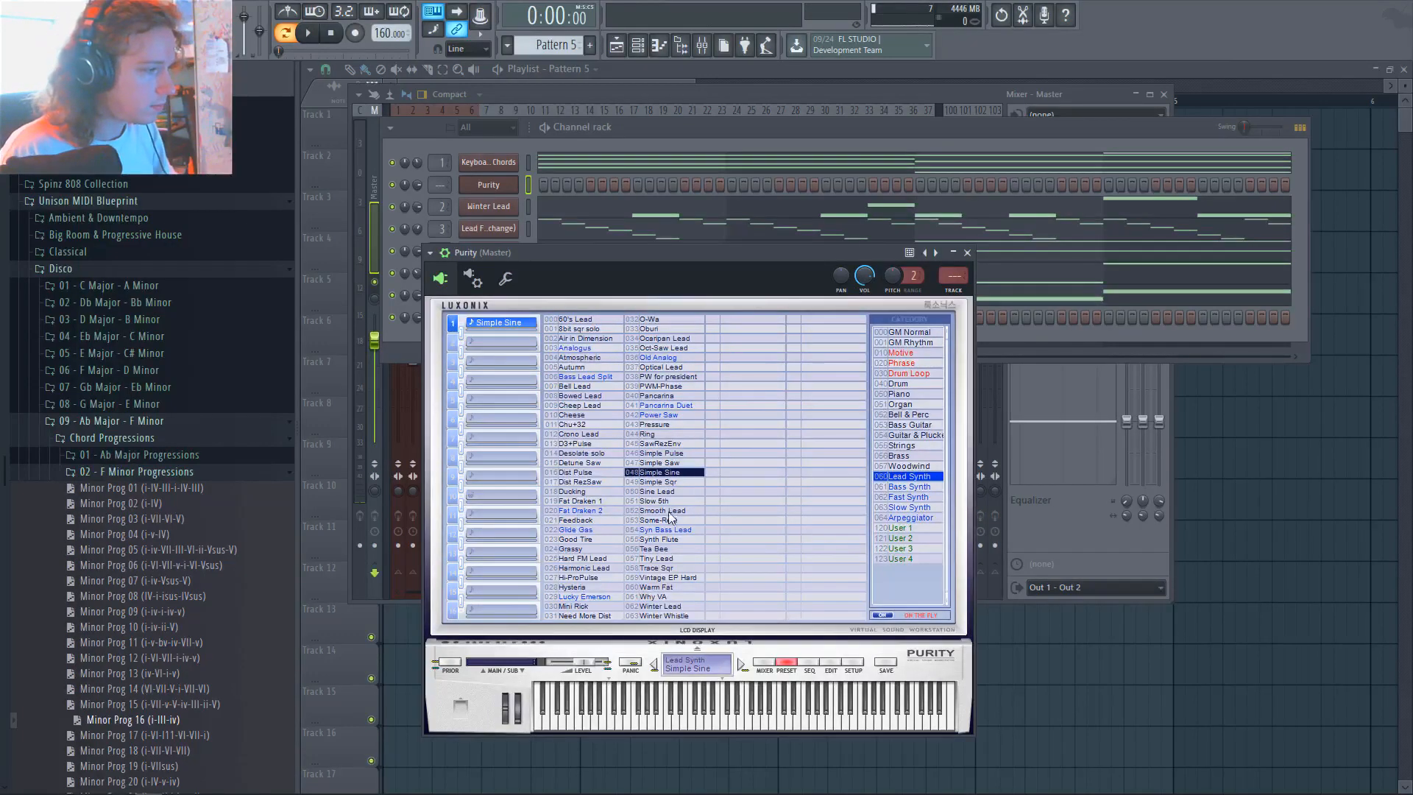
pyautogui.moveTo(710, 278); pyautogui.dragTo(821, 273)
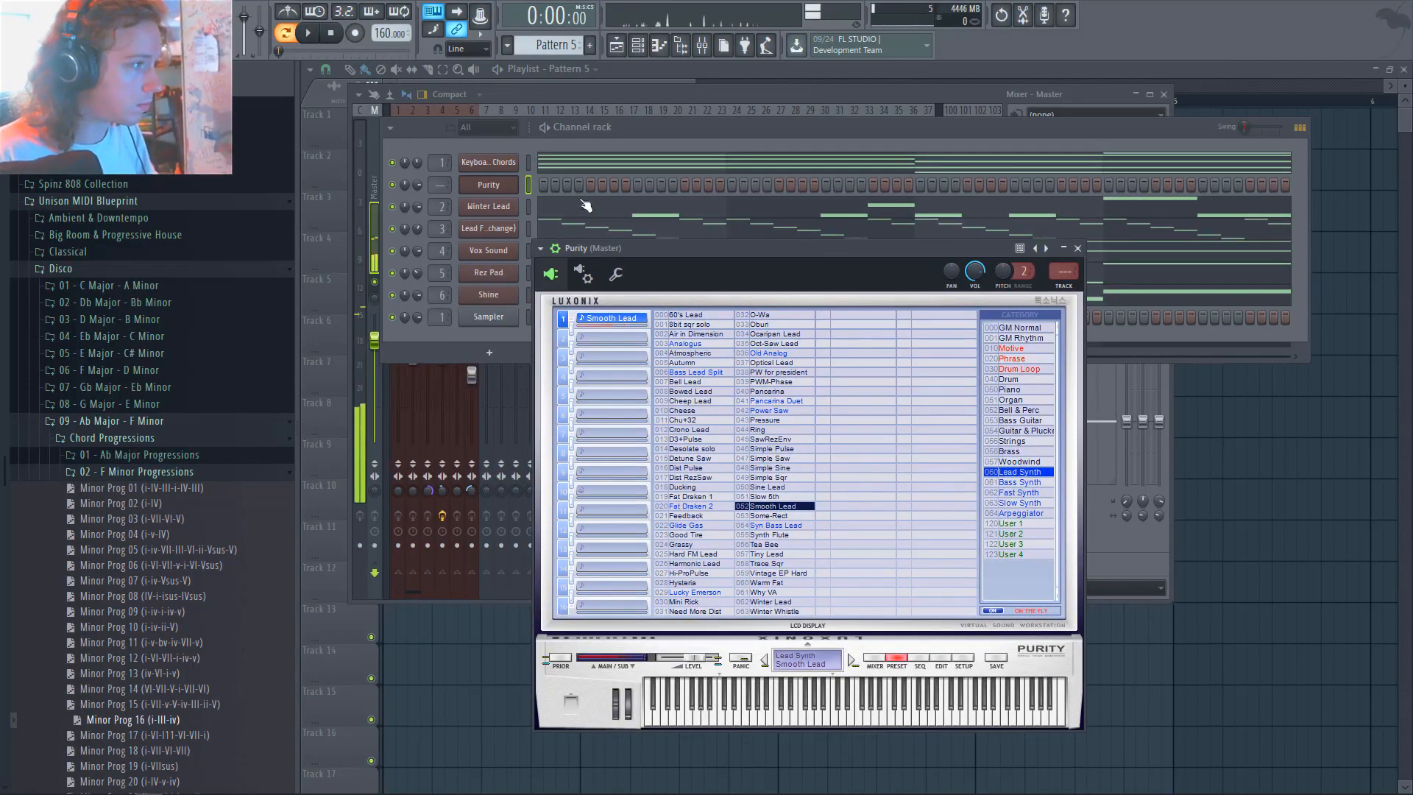
# Open the Purity channel's piano roll and place an F6 note at bar 1, shortened to three beats
pyautogui.rightClick(513, 188)
pyautogui.click(558, 185)
pyautogui.press('space')
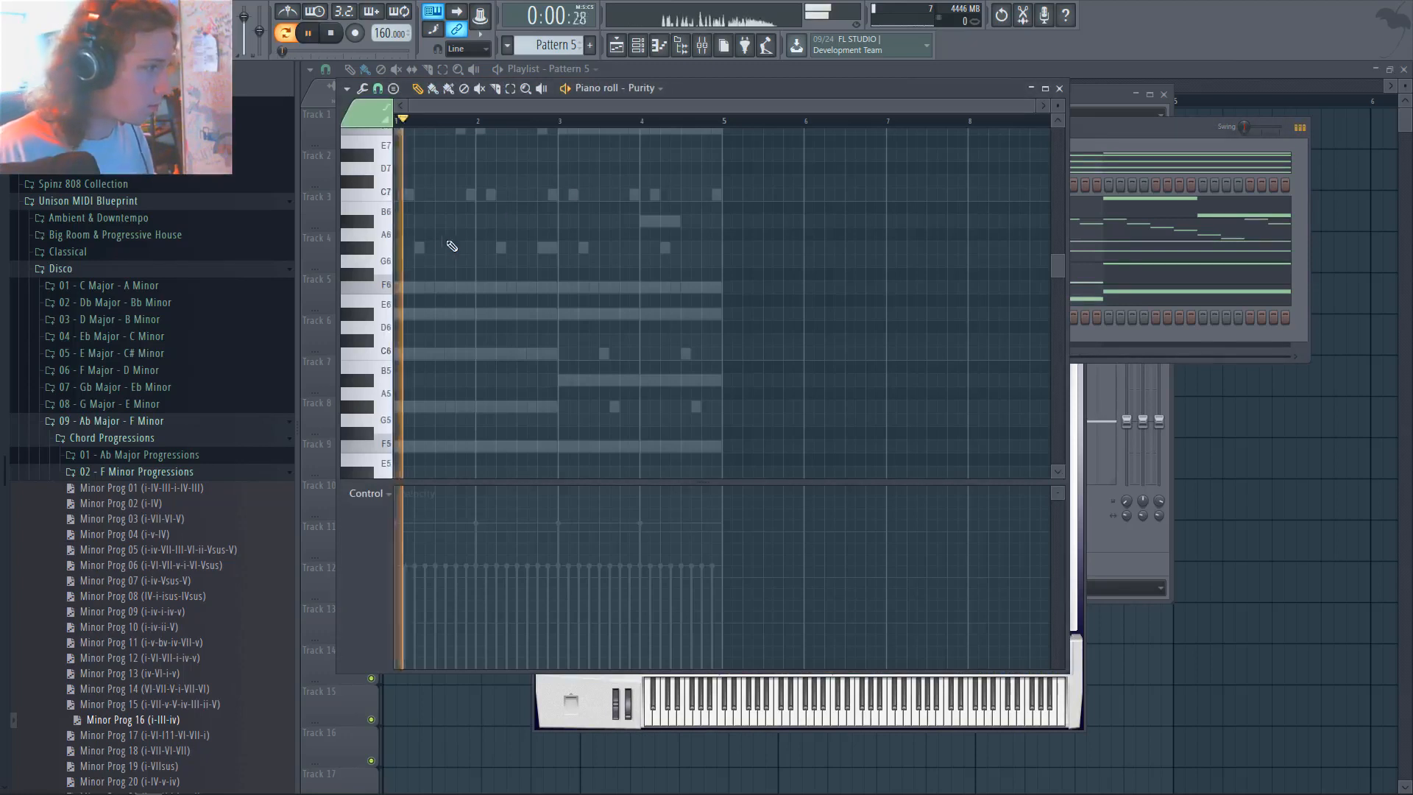
pyautogui.press('space')
pyautogui.click(397, 287)
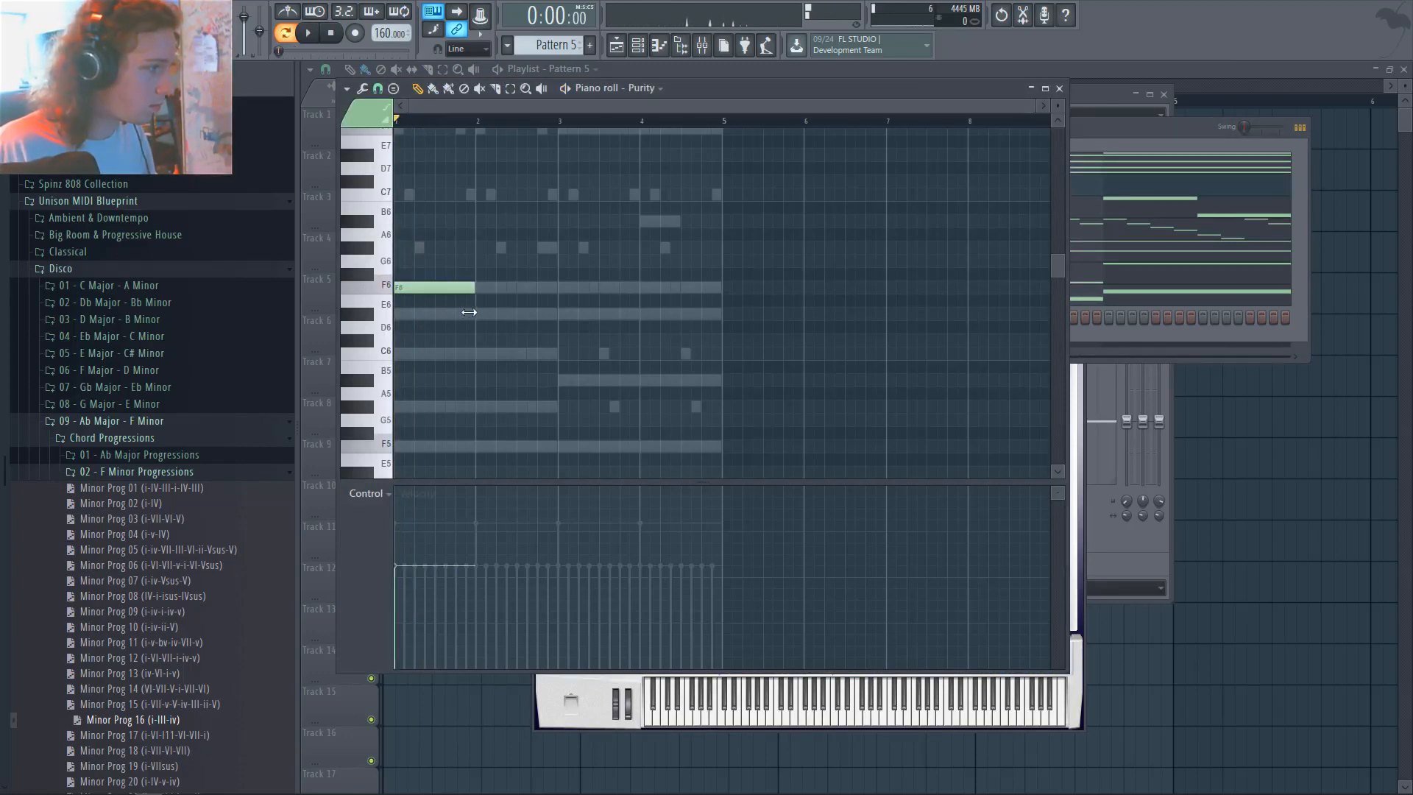
pyautogui.moveTo(460, 313); pyautogui.dragTo(455, 312)
# Add a C6 note after the F6 and a D#6 note following it toward bar 3, auditioning the melody
pyautogui.press('space')
pyautogui.press('space')
pyautogui.click(461, 251)
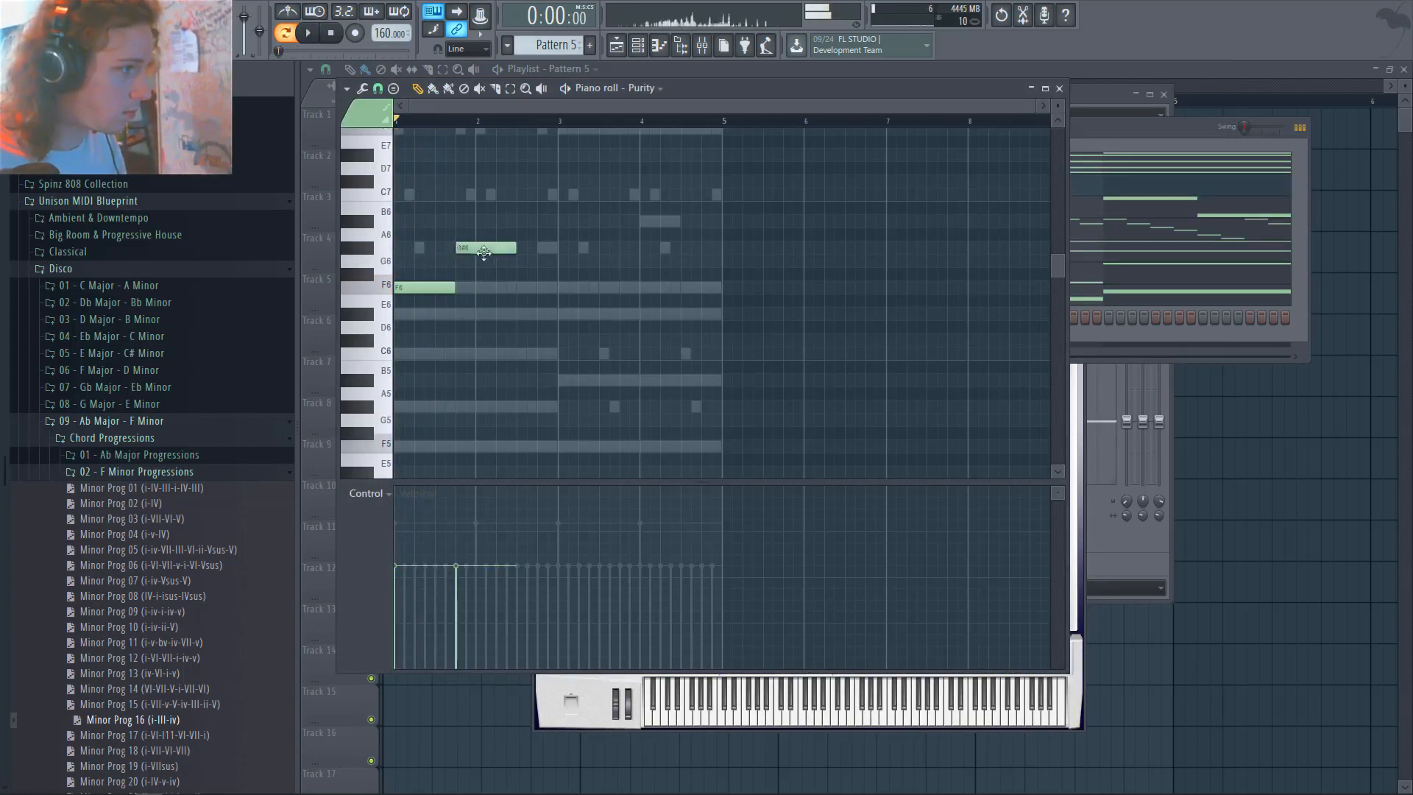
pyautogui.moveTo(483, 253); pyautogui.dragTo(493, 367)
pyautogui.press('space')
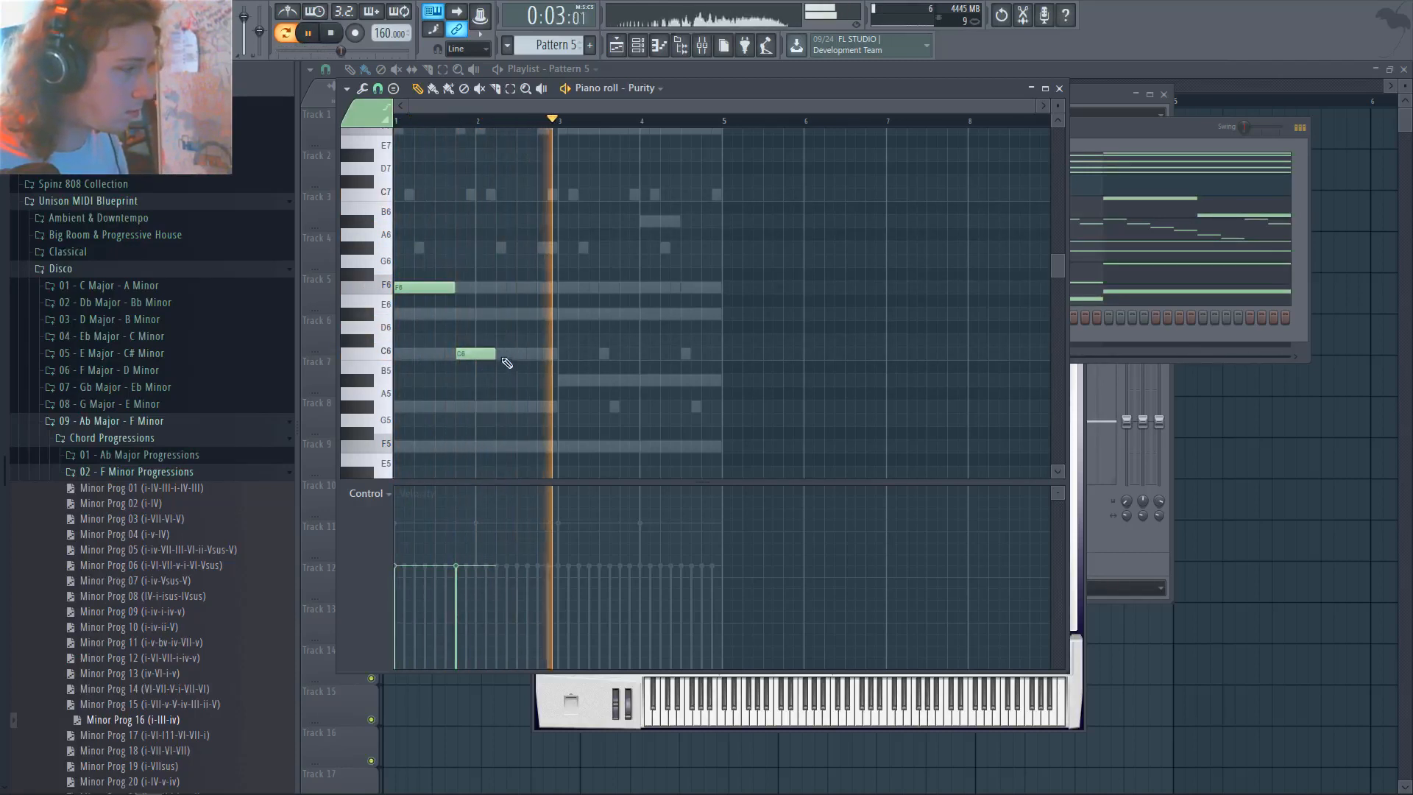
pyautogui.press('space')
pyautogui.click(501, 405)
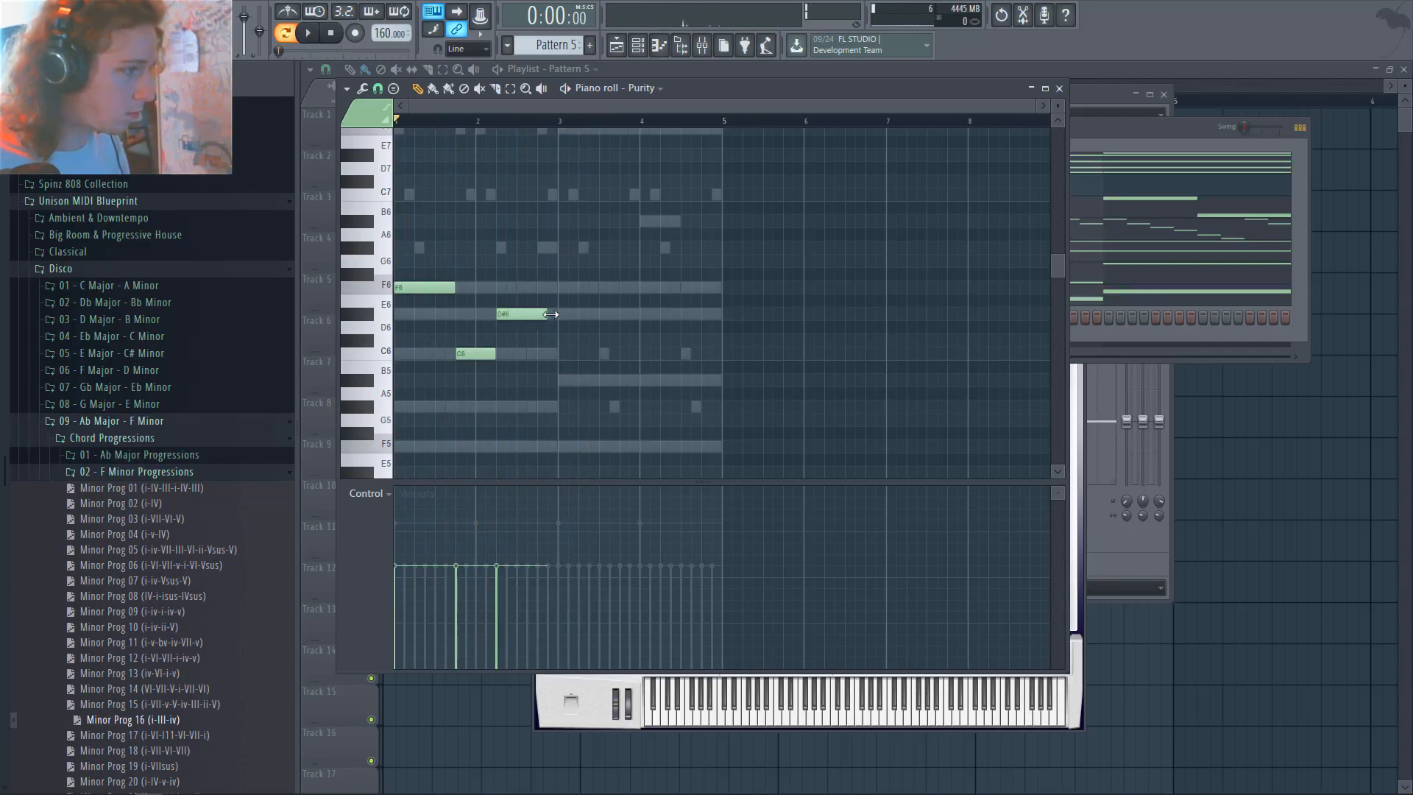
# Duplicate the three-note phrase into bars 3 and 4, play the pattern and close the piano roll
pyautogui.hotkey('ctrl', 'a')
pyautogui.keyDown('shift'); pyautogui.moveTo(436, 289); pyautogui.dragTo(599, 294); pyautogui.keyUp('shift')
pyautogui.keyDown('ctrl'); pyautogui.click(615, 322); pyautogui.keyUp('ctrl')
pyautogui.press('space')
pyautogui.press('Escape')
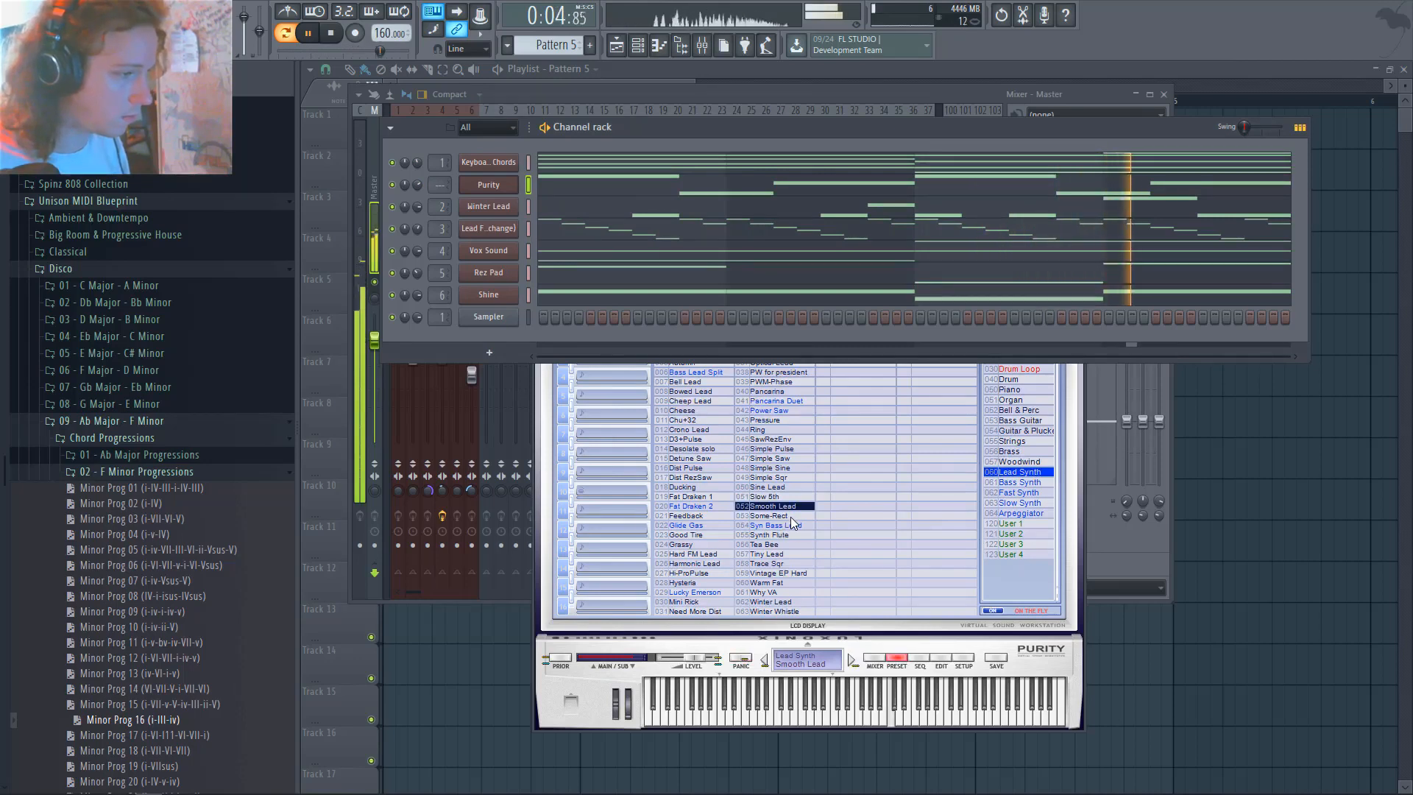
# Audition the Lead Synth presets Slow 5th, Simple Sine, Simple Pulse, Ring and Pancarina, and load Winter Whistle
pyautogui.click(784, 497)
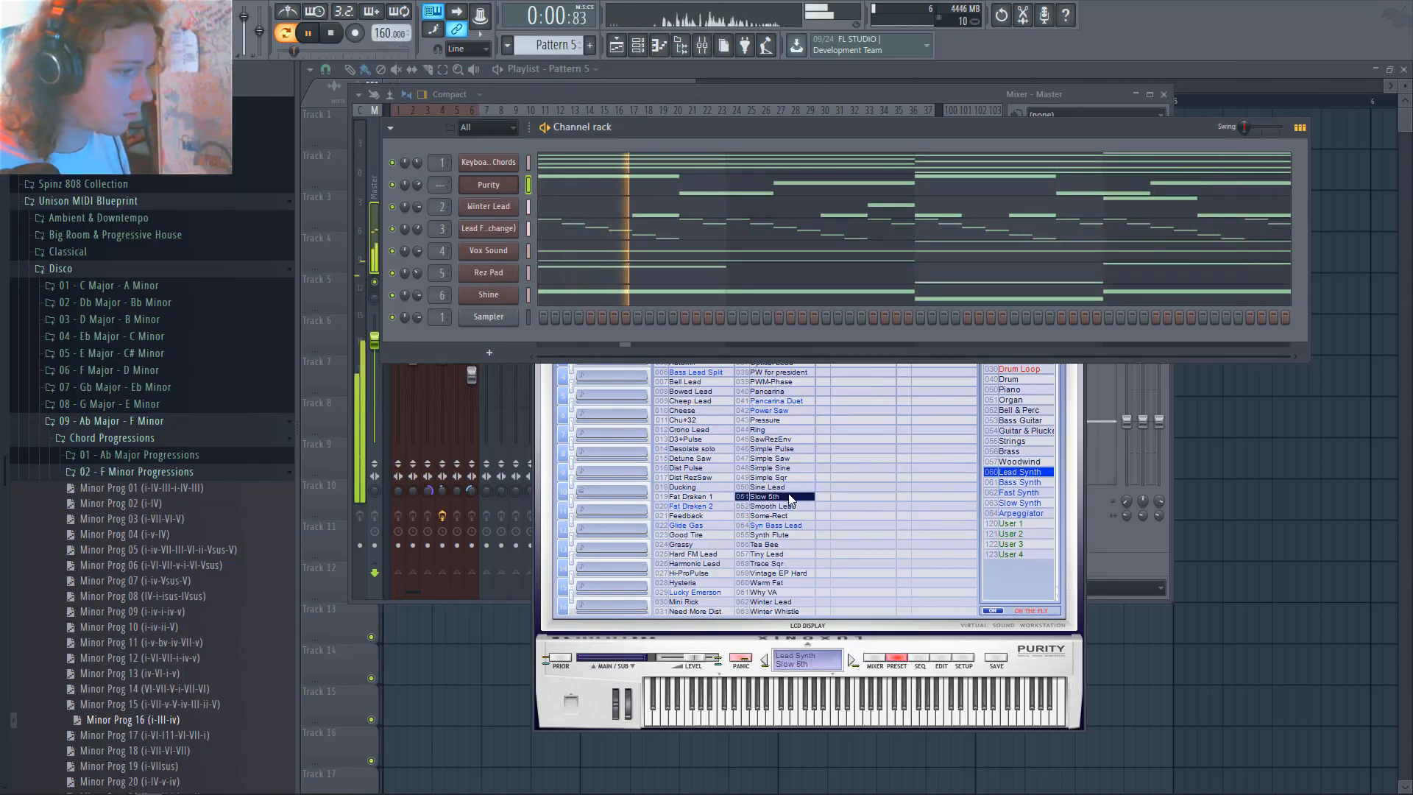
pyautogui.click(789, 469)
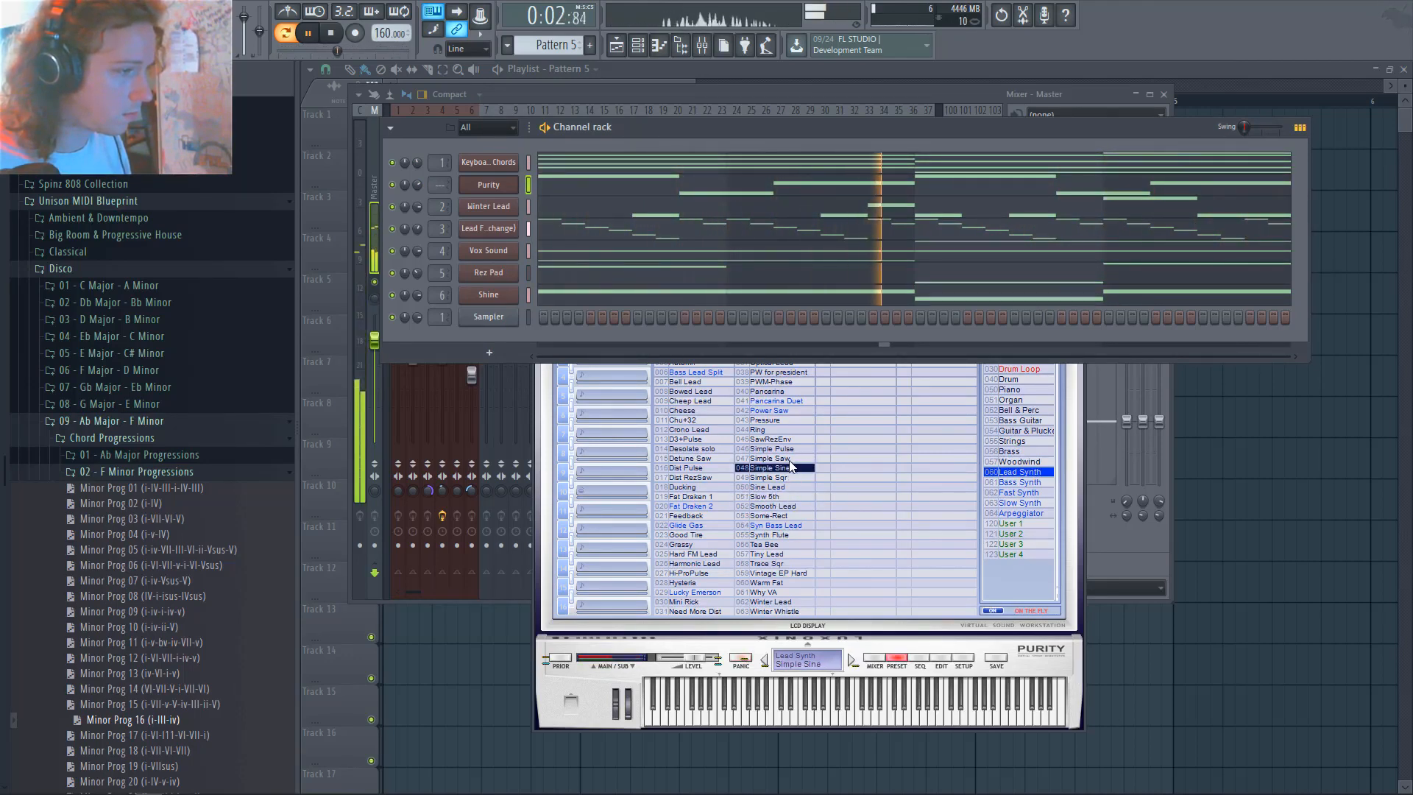
pyautogui.click(791, 449)
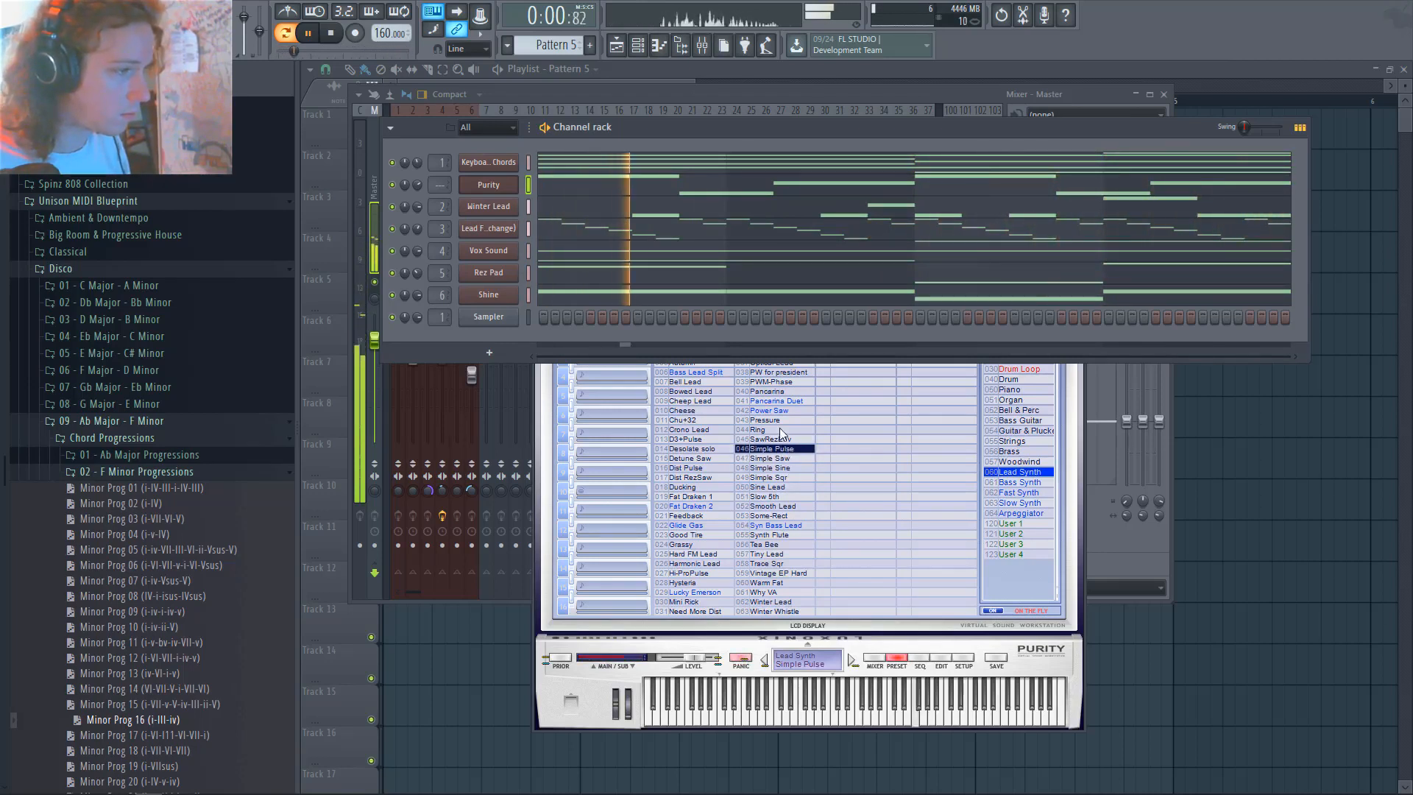
pyautogui.click(780, 429)
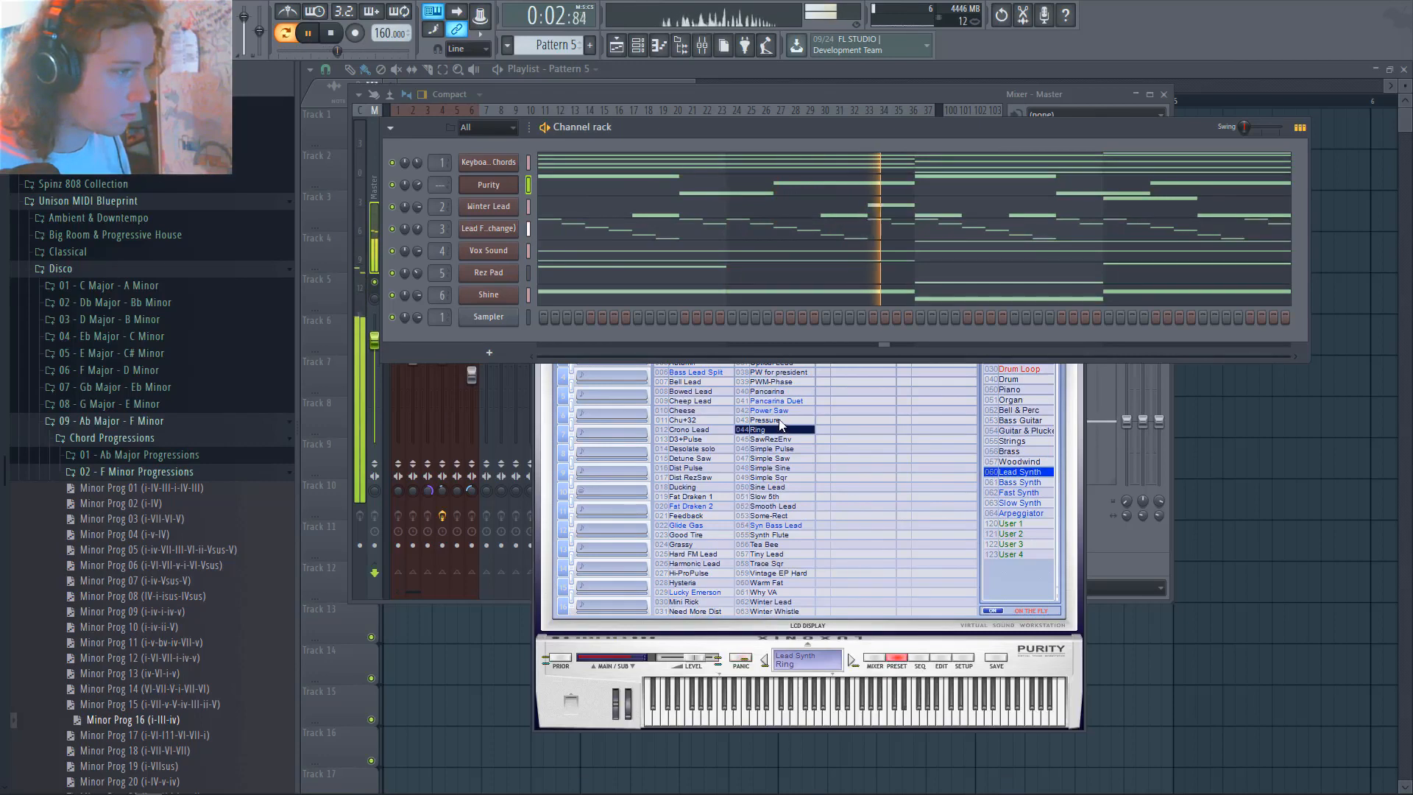
pyautogui.click(781, 419)
pyautogui.click(785, 401)
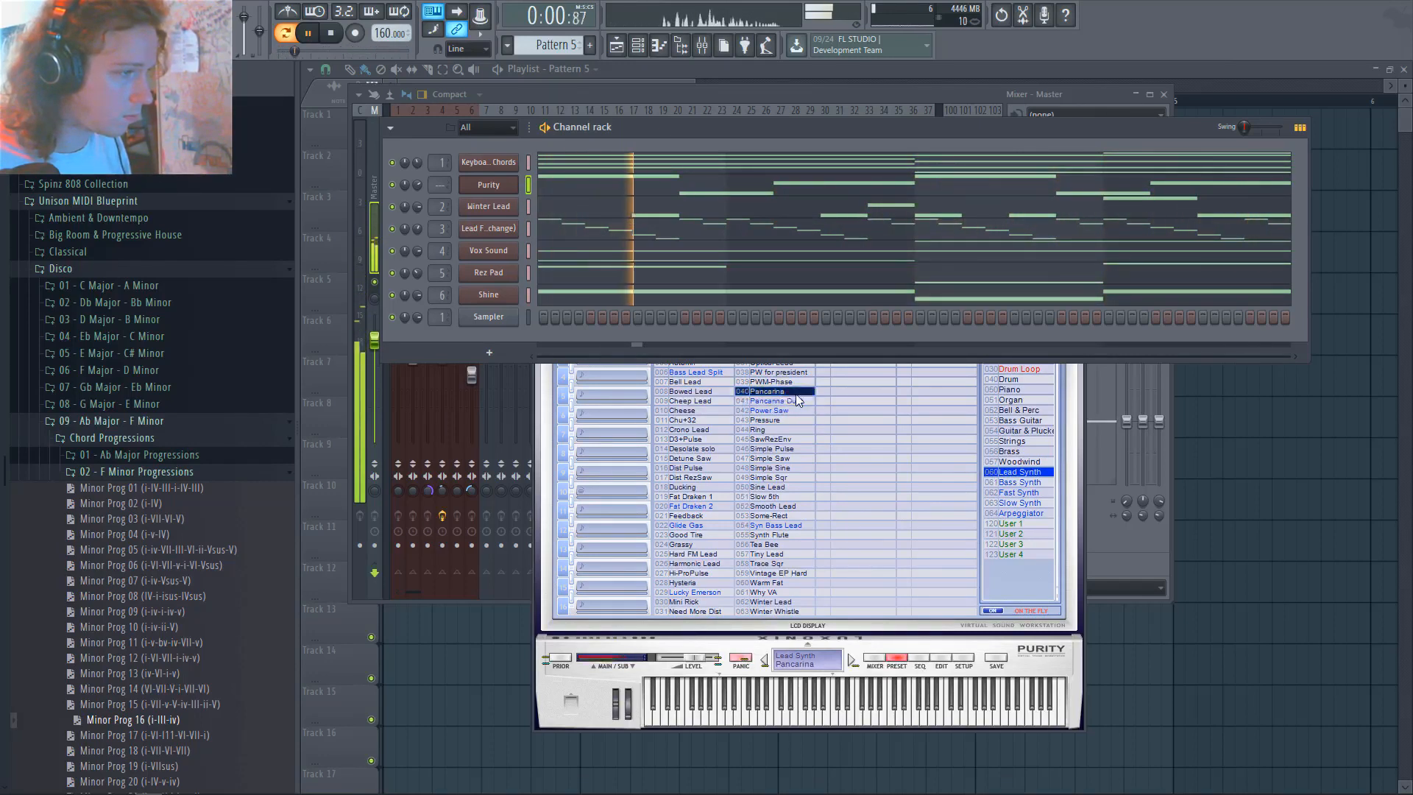
pyautogui.click(766, 611)
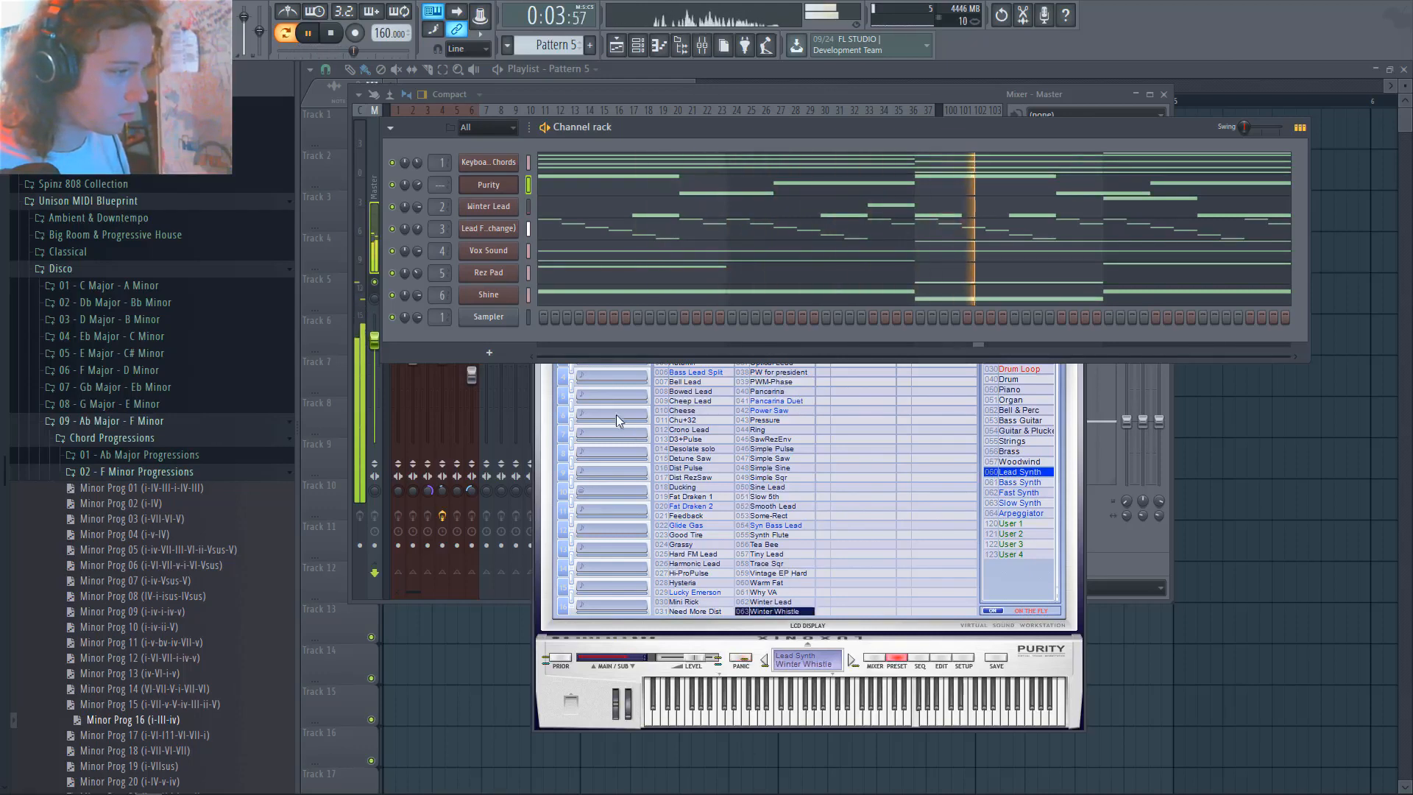
# Rename the Purity channel as Winter whistle
pyautogui.rightClick(493, 183)
pyautogui.write('rWinter Lead')
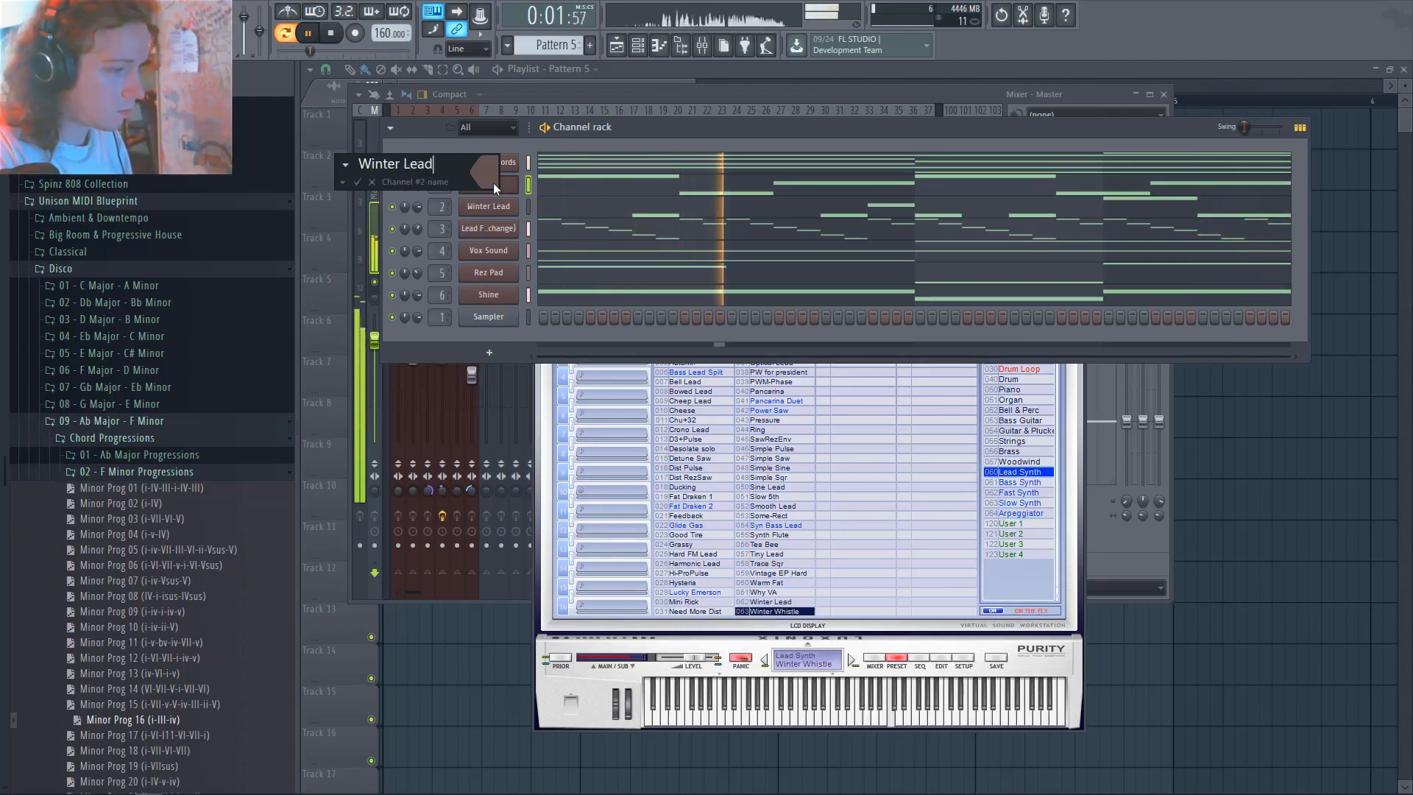
pyautogui.press('BackSpace')
pyautogui.press('BackSpace')
pyautogui.press('BackSpace')
pyautogui.press('BackSpace')
pyautogui.write('whistle')
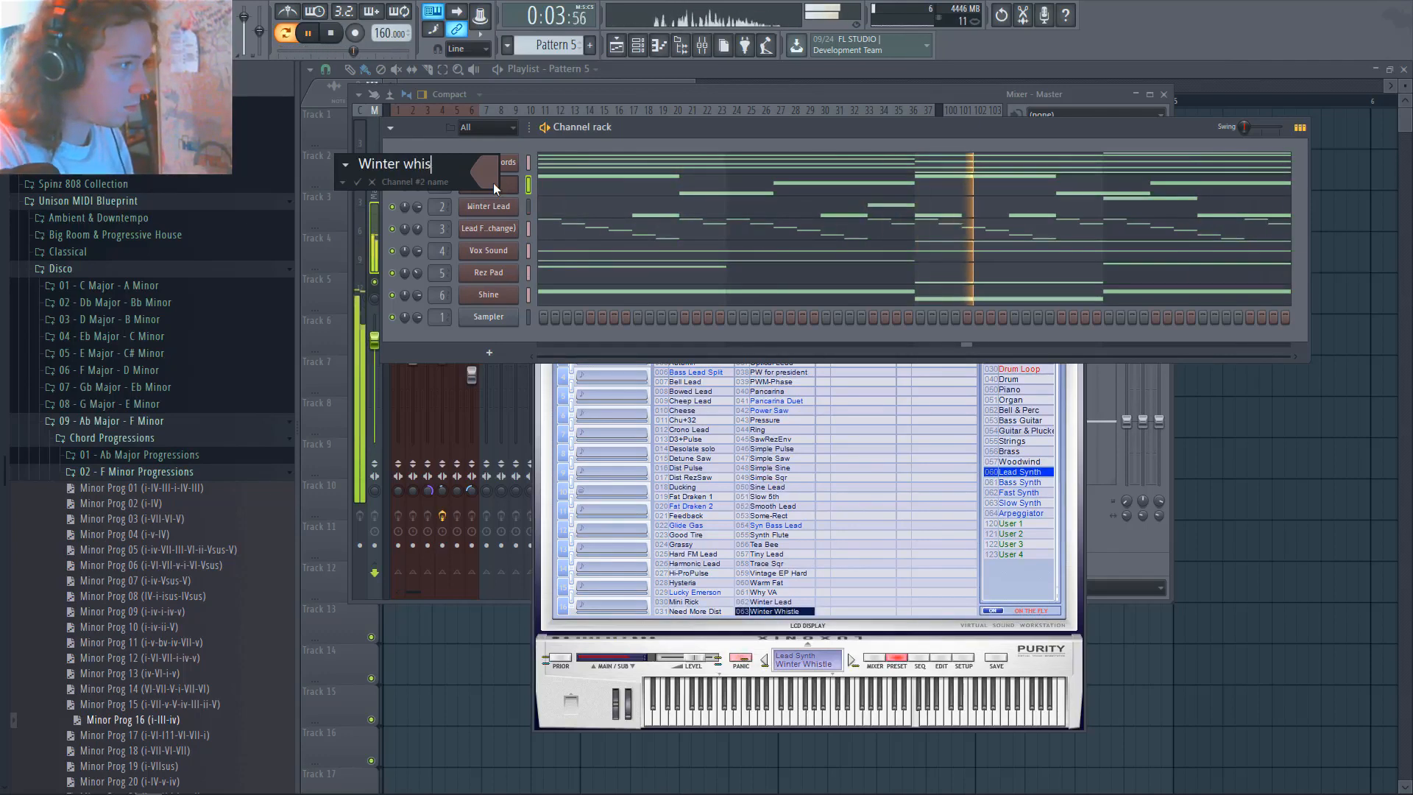
pyautogui.press('Return')
# Route the Winter whistle channel to mixer track 7 and raise its level slightly
pyautogui.click(493, 184)
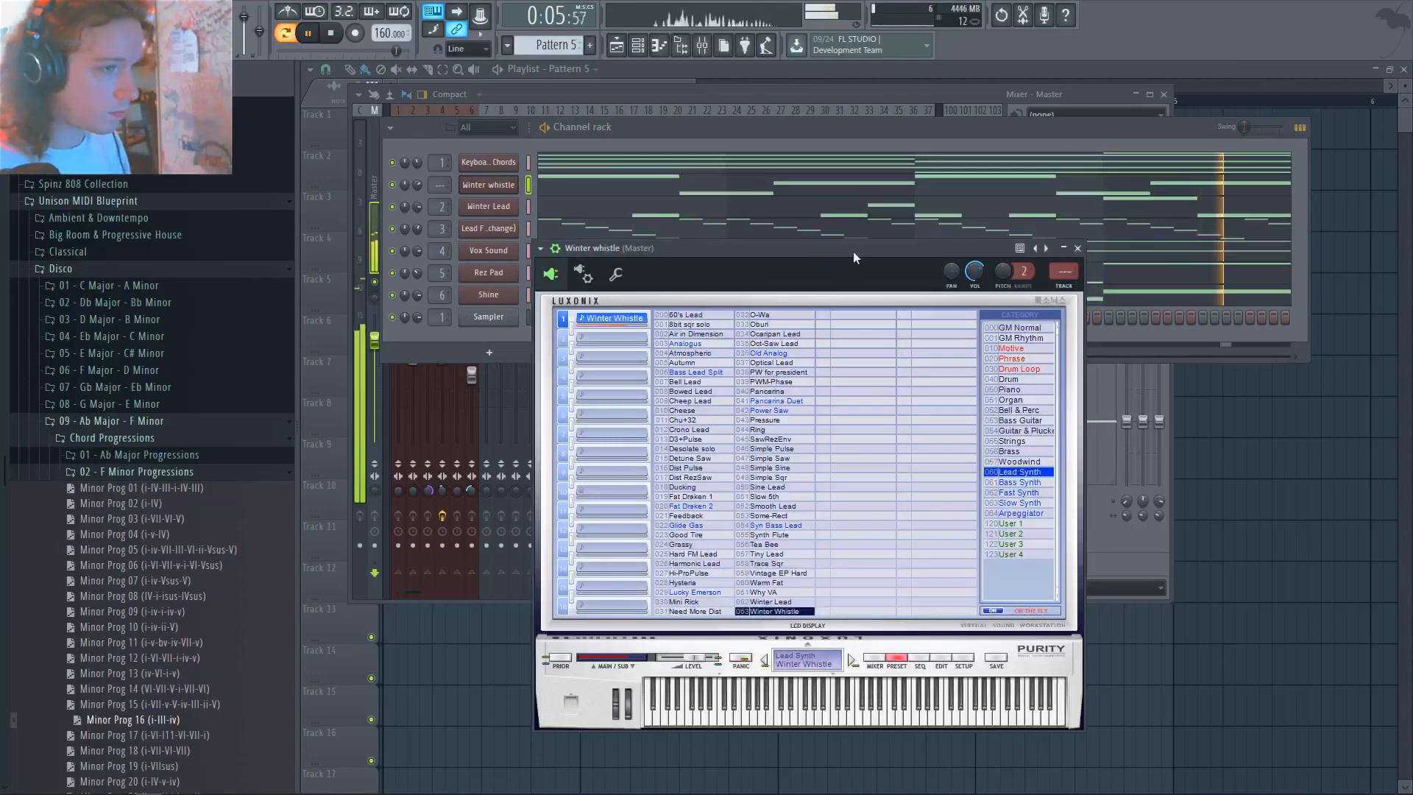
pyautogui.press('F9')
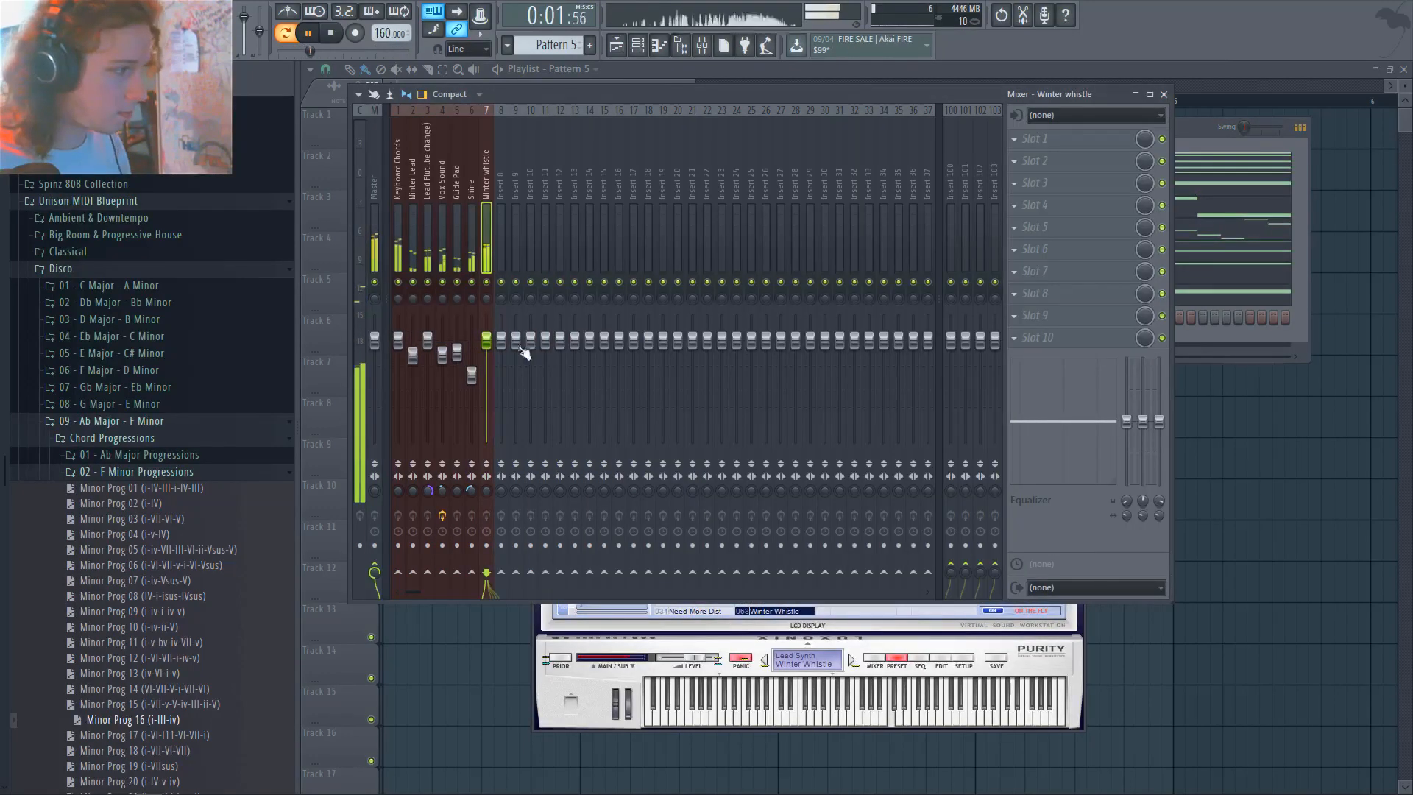
pyautogui.click(504, 368)
pyautogui.moveTo(487, 341); pyautogui.dragTo(488, 338)
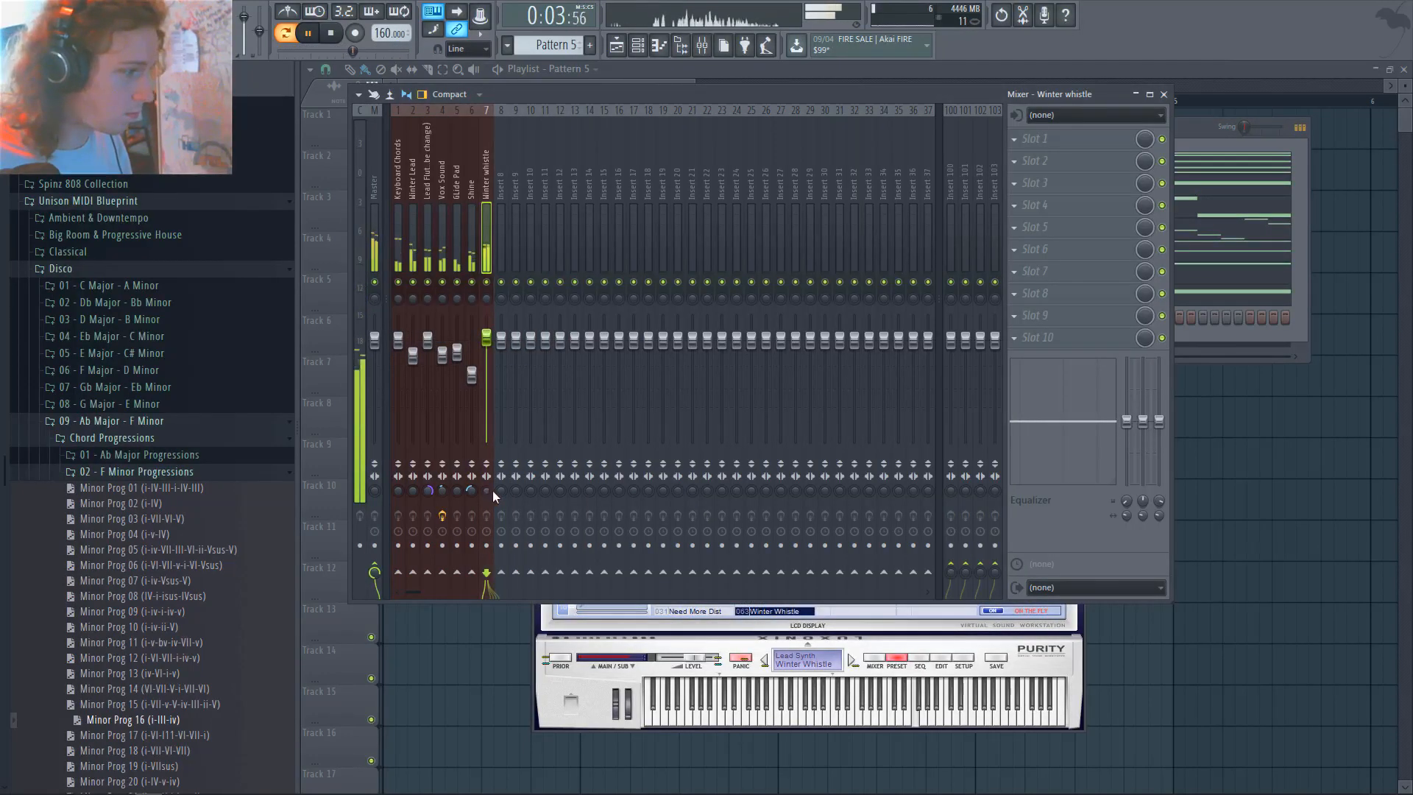
# Solo the backing tracks, then lower the Glide Pad level and raise the Shine and Lead Flute levels
pyautogui.rightClick(427, 282)
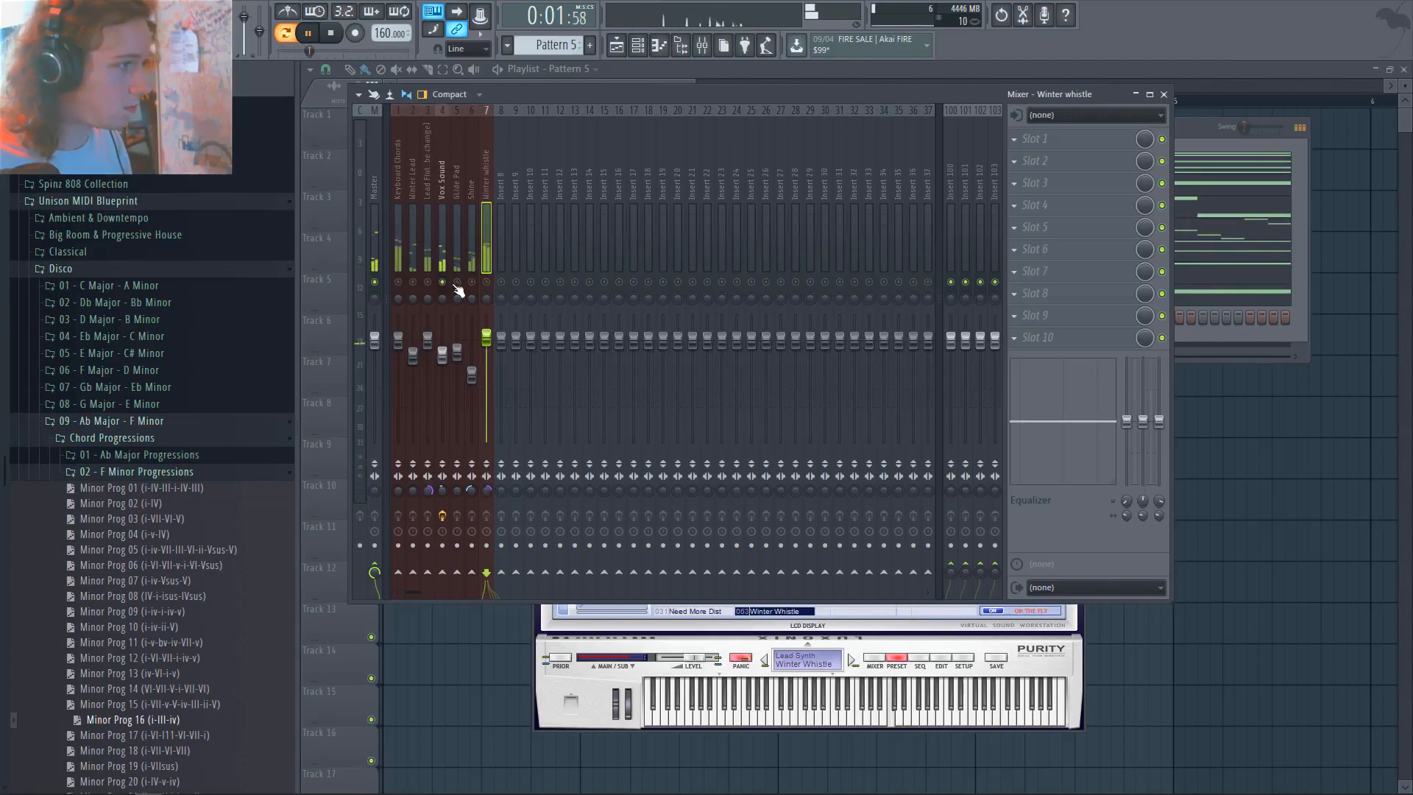
pyautogui.moveTo(457, 352); pyautogui.dragTo(472, 362)
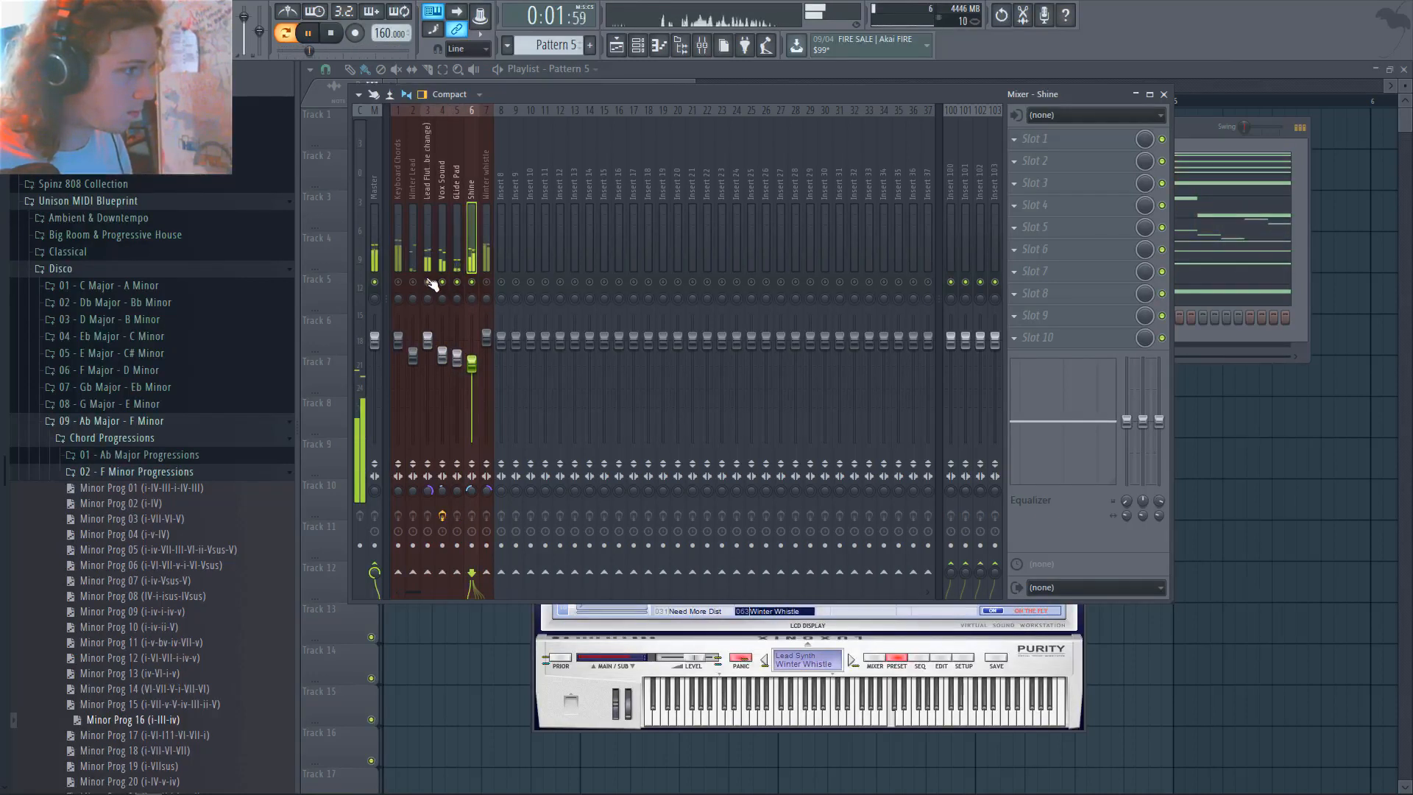
pyautogui.moveTo(427, 338); pyautogui.dragTo(427, 329)
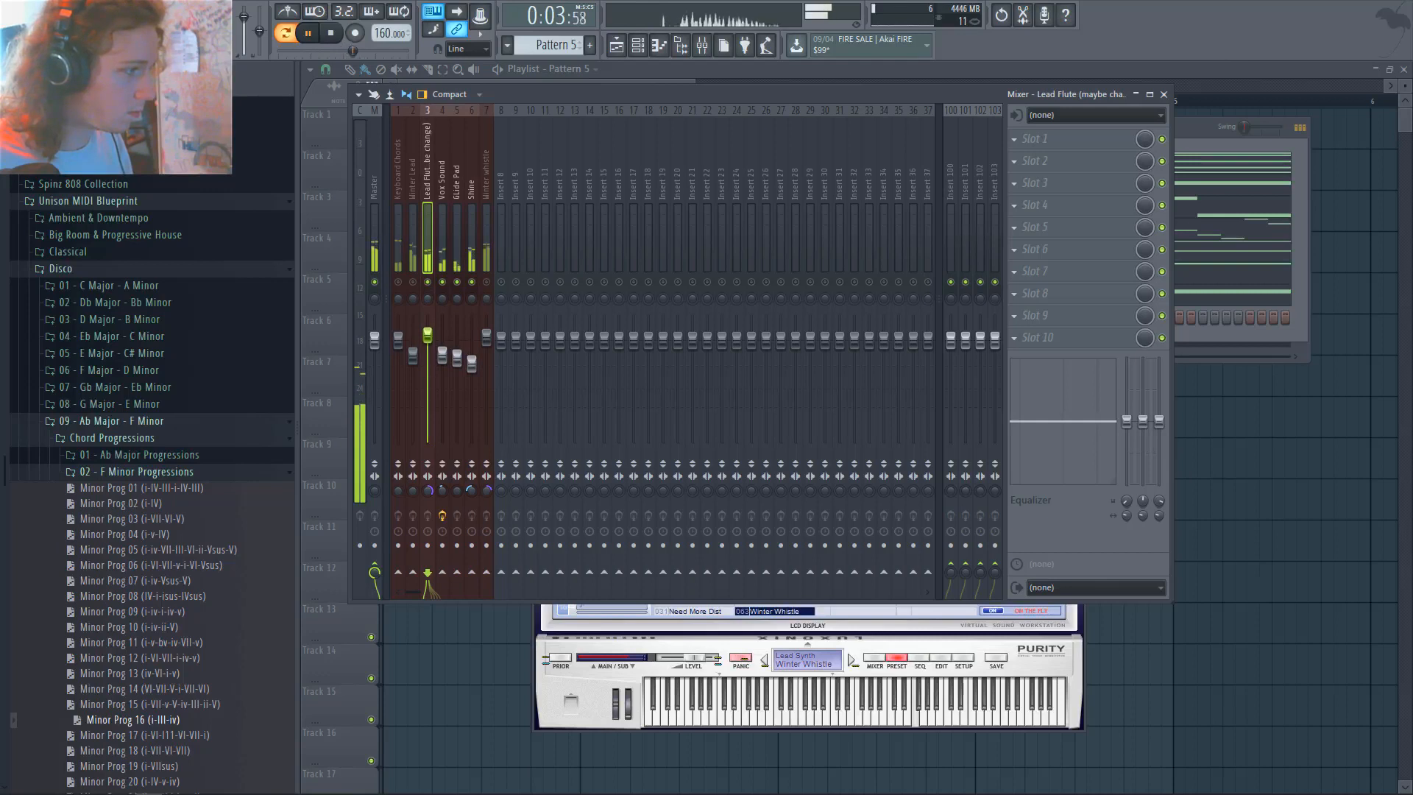
# Select the Vox Sound, Glide Pad and Shine mixer tracks and lower their levels together slightly
pyautogui.keyDown('ctrl'); pyautogui.keyDown('shift'); pyautogui.click(442, 249); pyautogui.keyUp('shift'); pyautogui.keyUp('ctrl')
pyautogui.keyDown('ctrl'); pyautogui.keyDown('shift'); pyautogui.click(458, 249); pyautogui.keyUp('shift'); pyautogui.keyUp('ctrl')
pyautogui.keyDown('ctrl'); pyautogui.keyDown('shift'); pyautogui.click(471, 252); pyautogui.keyUp('shift'); pyautogui.keyUp('ctrl')
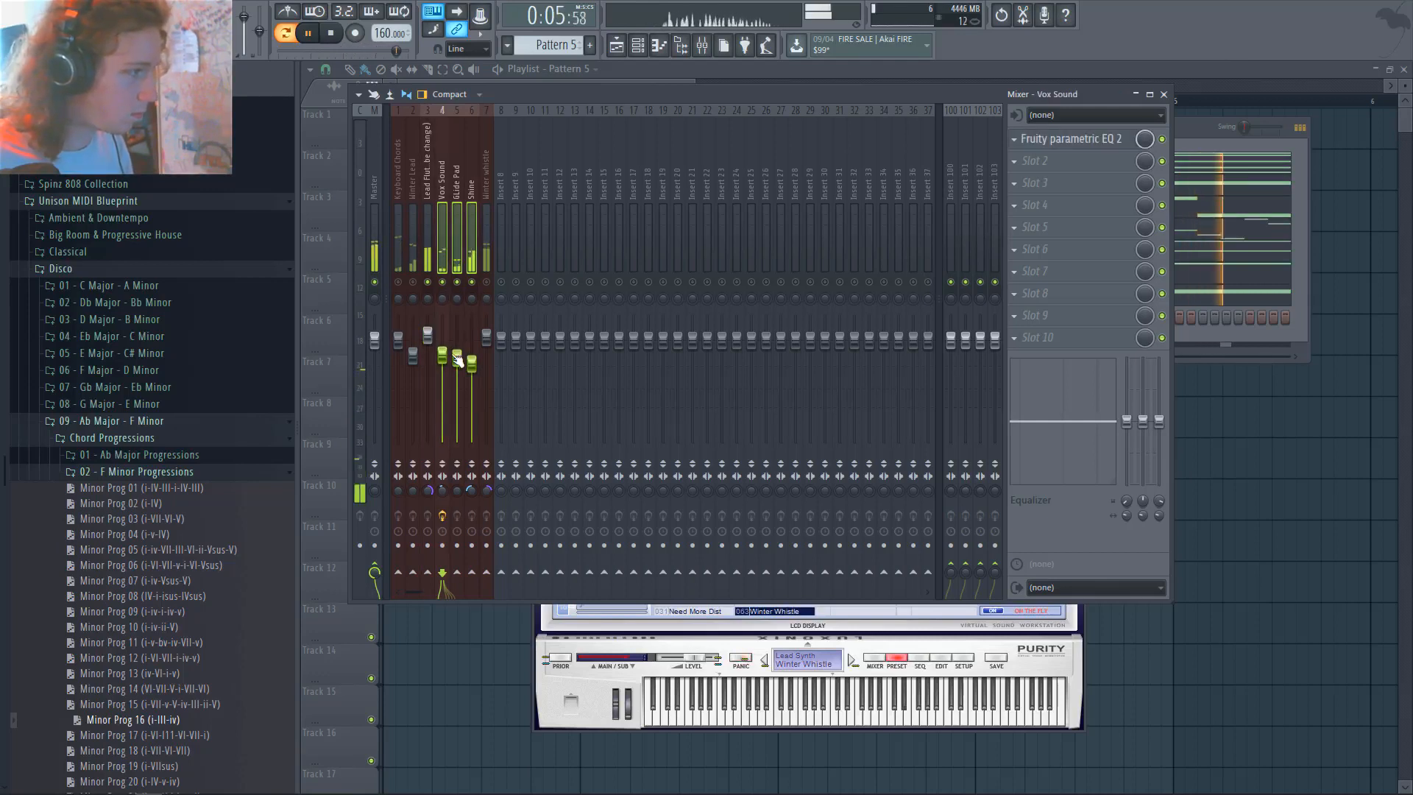
pyautogui.moveTo(457, 359); pyautogui.dragTo(458, 365)
# Lower the Winter Lead and Keyboard Chords levels, bringing all muted tracks back into the mix
pyautogui.click(417, 252)
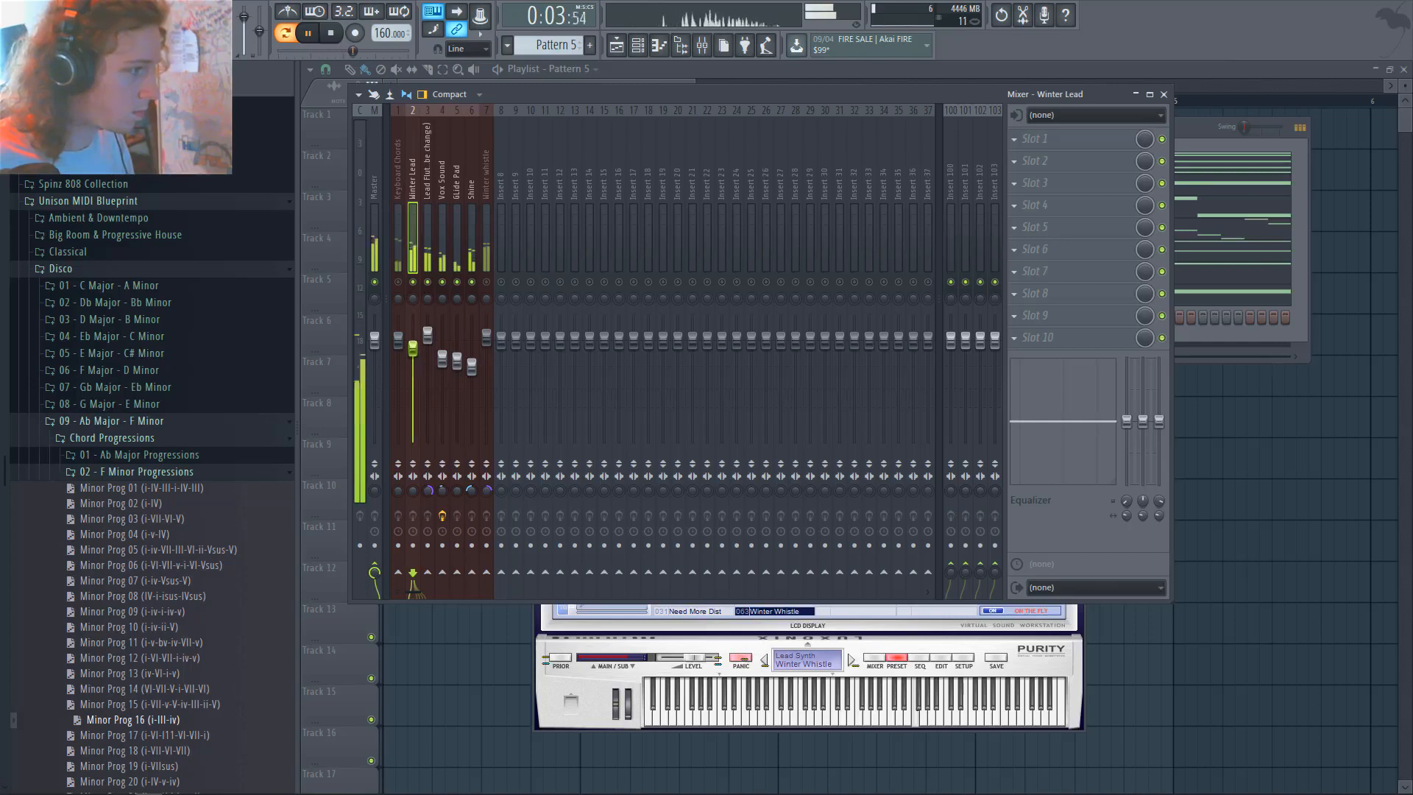
pyautogui.click(399, 283)
pyautogui.moveTo(400, 340); pyautogui.dragTo(399, 344)
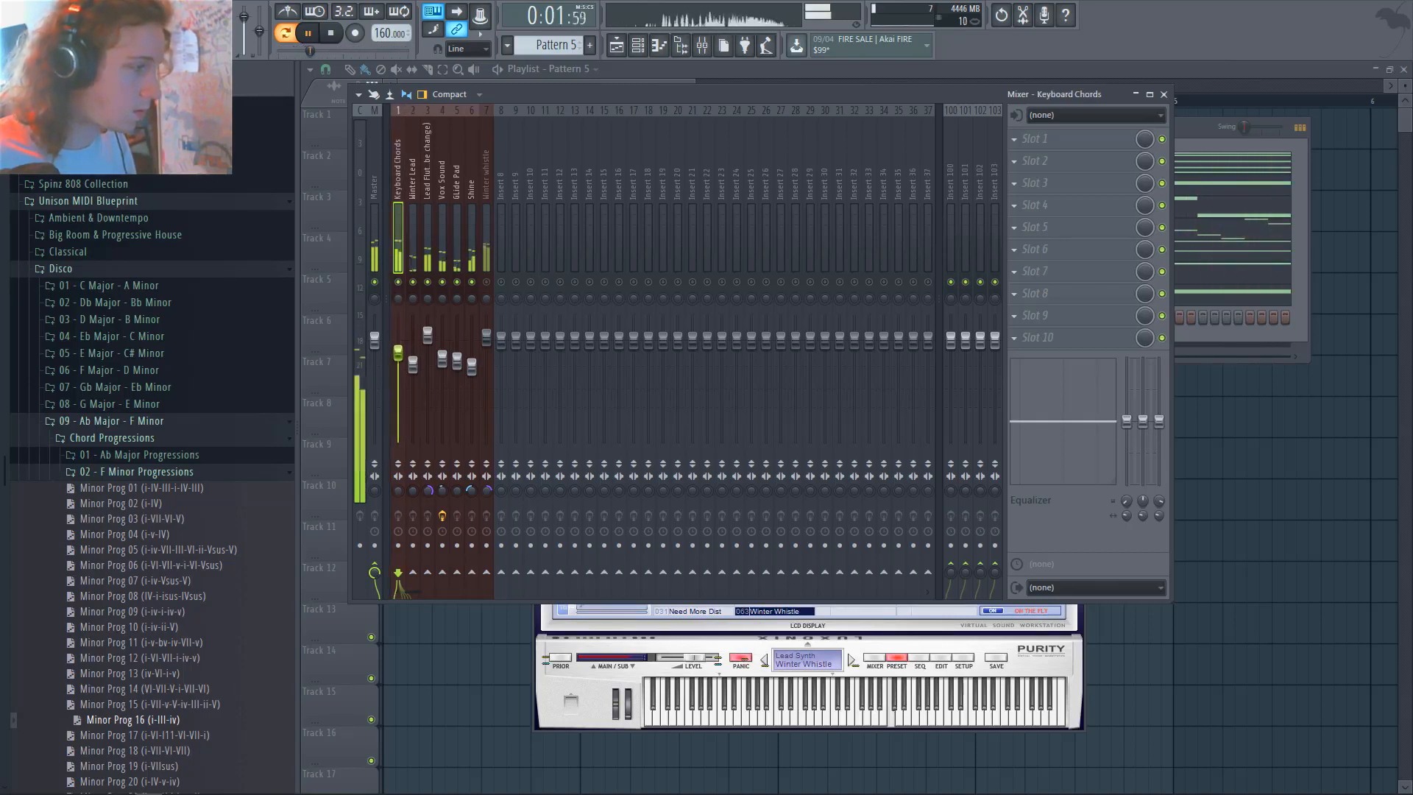
pyautogui.rightClick(486, 283)
# Stop playback and clone the Keyboard Chords channel
pyautogui.click(1187, 356)
pyautogui.press('space')
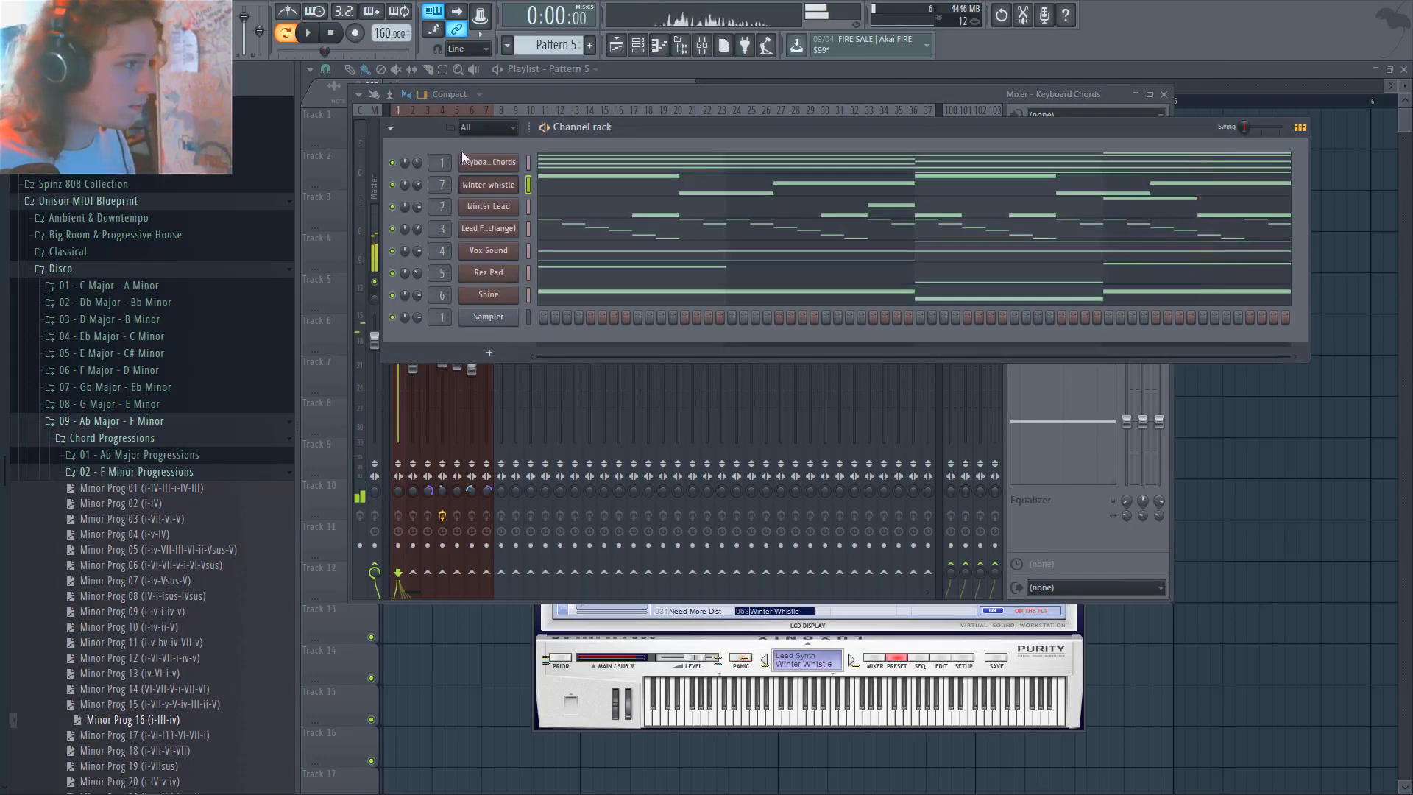
pyautogui.rightClick(506, 158)
pyautogui.click(551, 243)
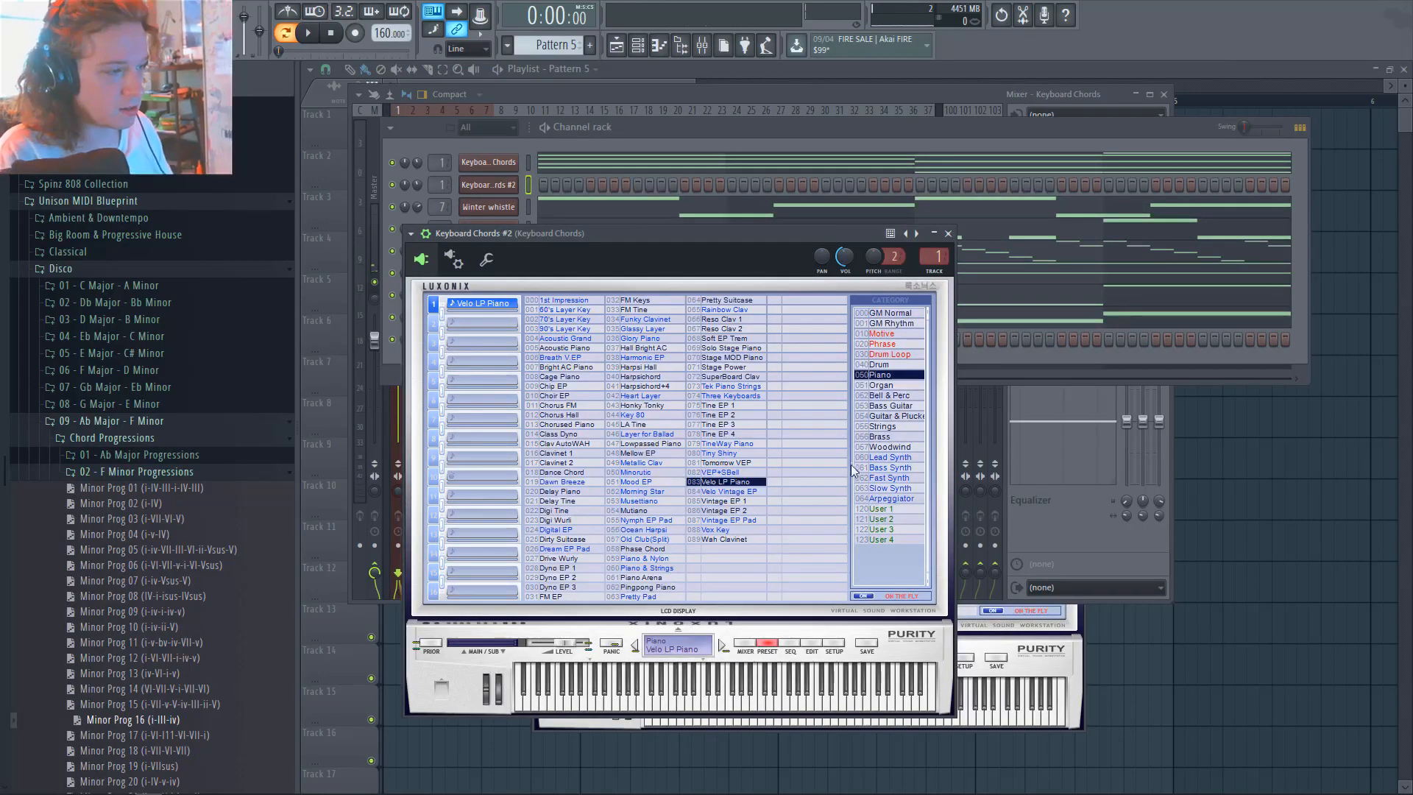
# Switch the cloned Purity instrument to the Slow Synth category and copy the Keyboard Chords notes into its channel
pyautogui.click(901, 488)
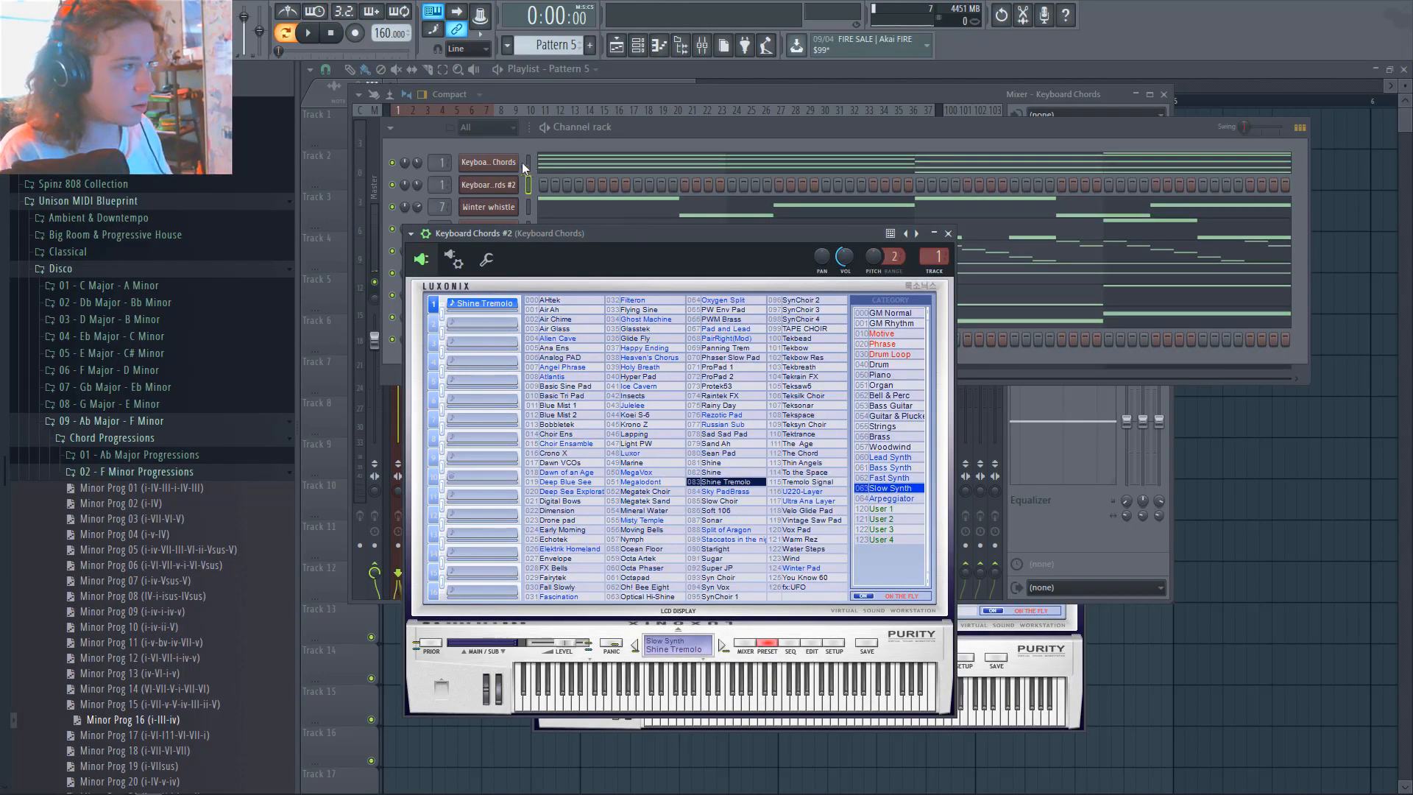
pyautogui.click(531, 181)
pyautogui.click(500, 184)
# Rename the cloned channel as Pad and route it to mixer track 8
pyautogui.rightClick(500, 181)
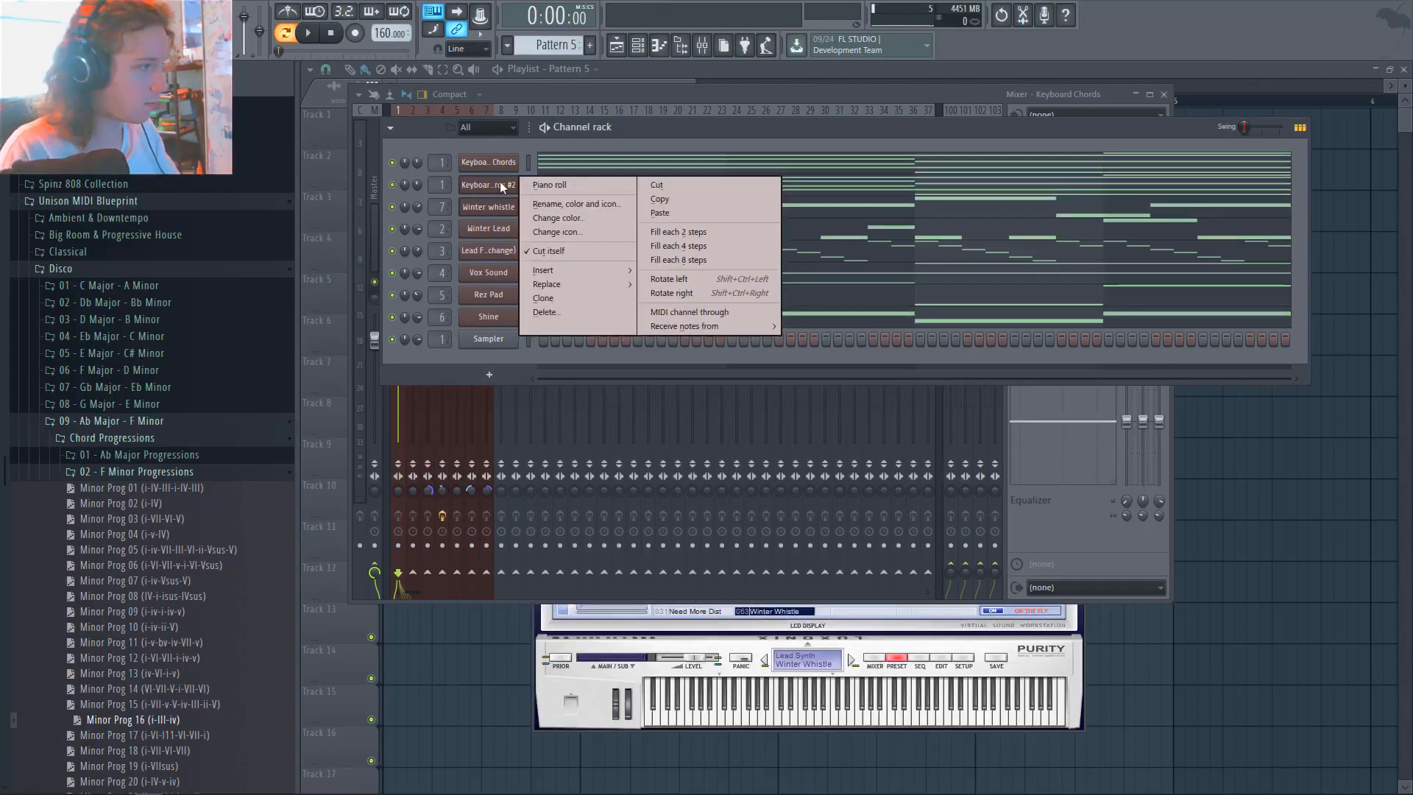
pyautogui.write('r - Pad')
pyautogui.press('Return')
pyautogui.hotkey('ctrl', 'l')
# Load the Slow Synth preset Blue Mist 1 on the Pad channel and lower its mixer level slightly during playback
pyautogui.click(501, 182)
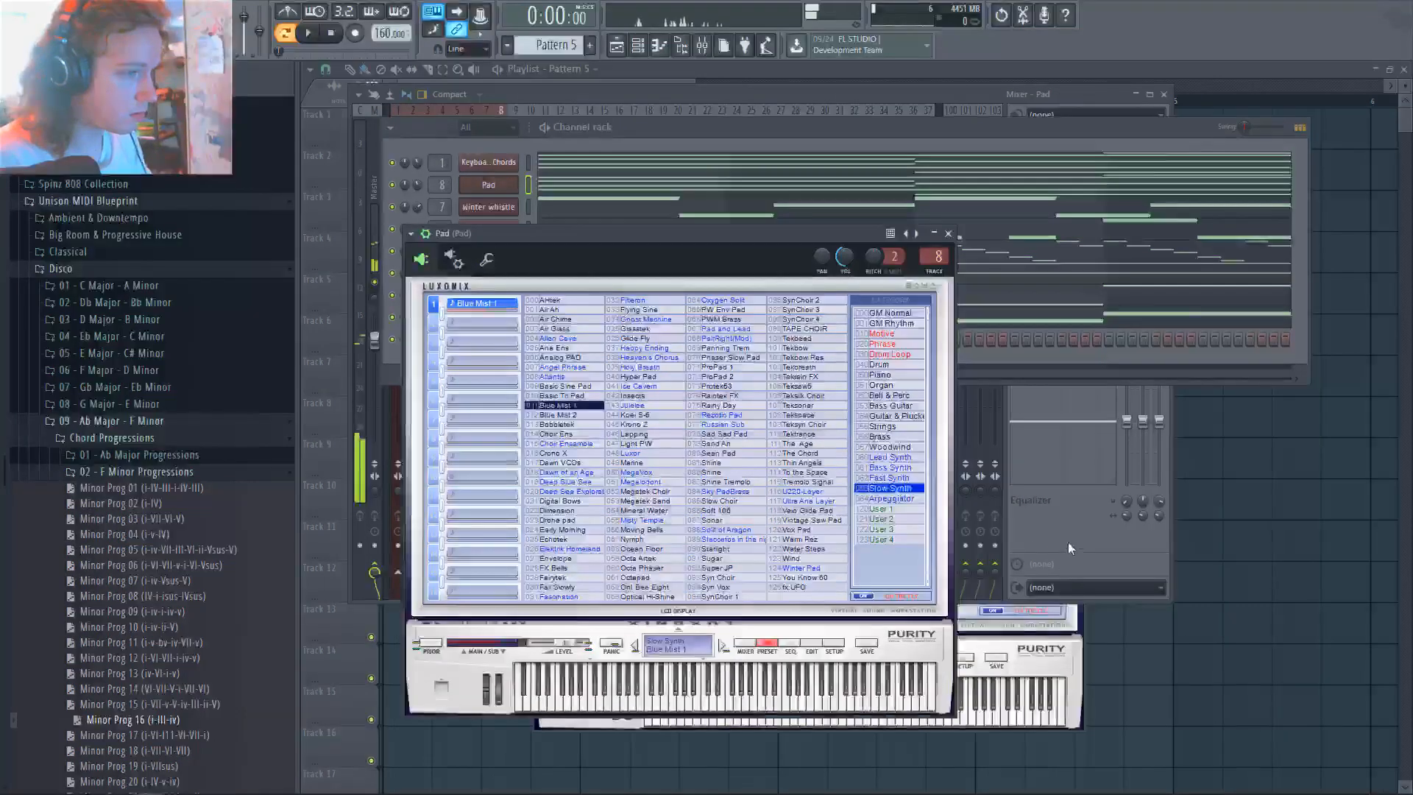
pyautogui.press('F9')
pyautogui.press('space')
pyautogui.moveTo(501, 340); pyautogui.dragTo(500, 357)
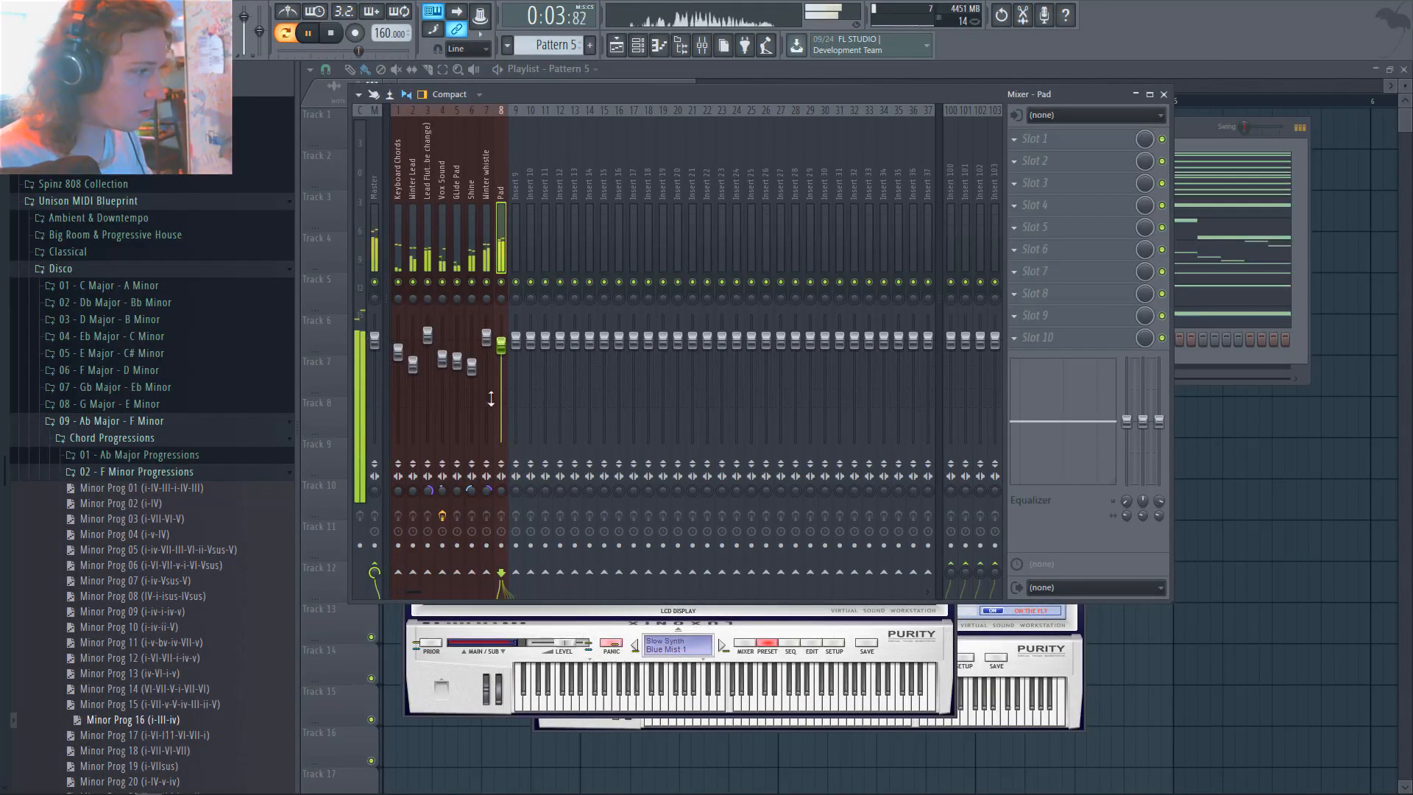
pyautogui.moveTo(503, 353); pyautogui.dragTo(503, 357)
# Select the Winter whistle mixer track and bring the channel rack to the front
pyautogui.click(489, 257)
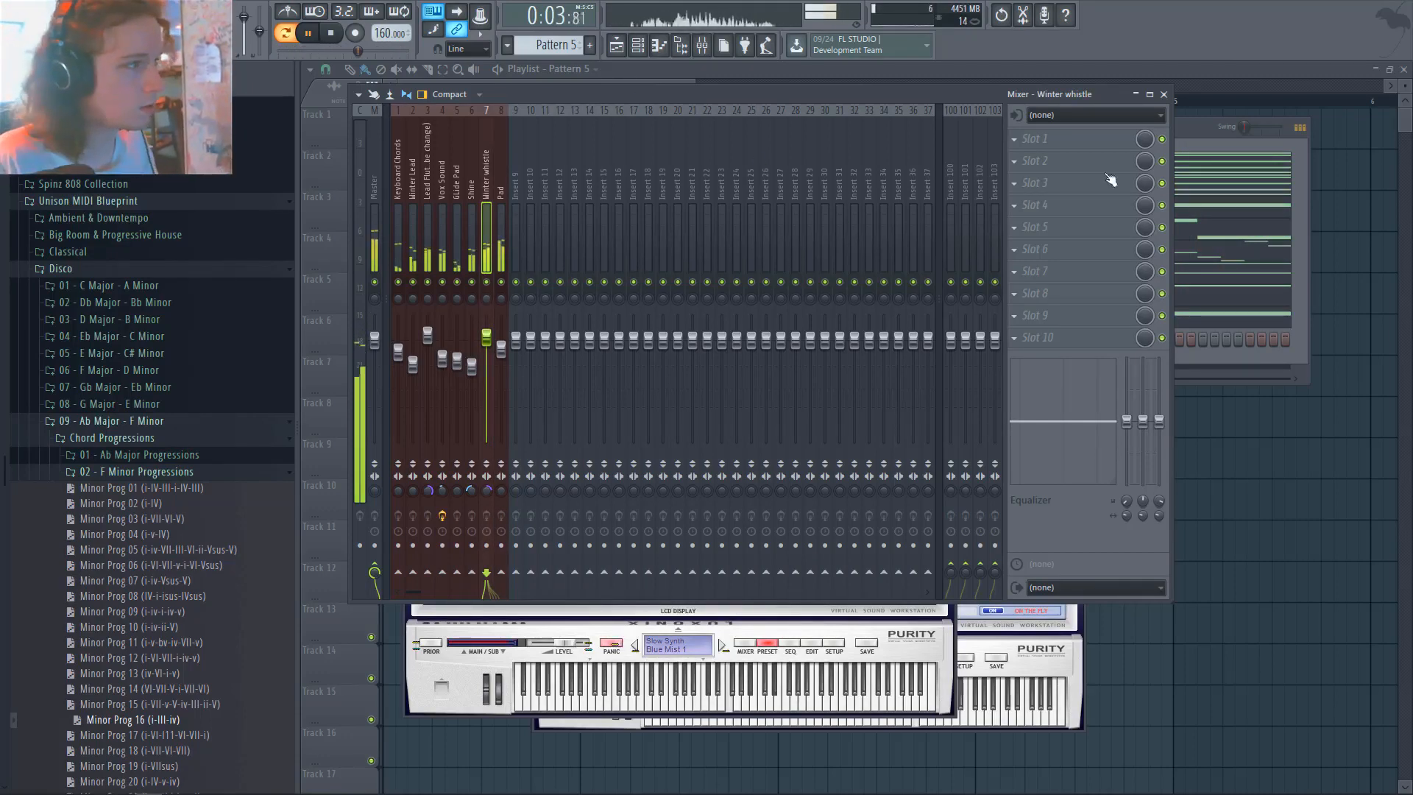
pyautogui.click(1217, 139)
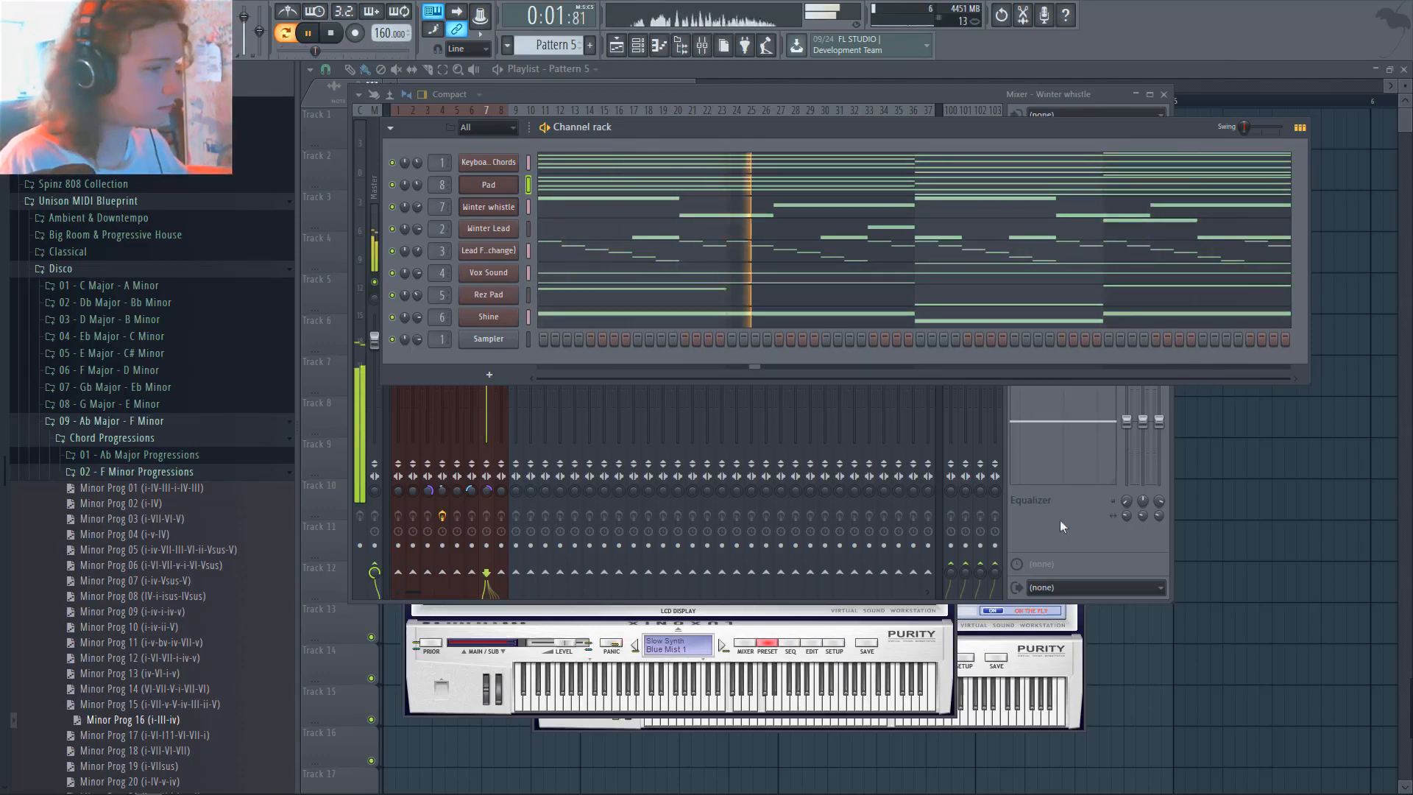
# Audition the Shine, Winter whistle and Pad mixer tracks in isolation during playback and select the Pad track
pyautogui.click(888, 412)
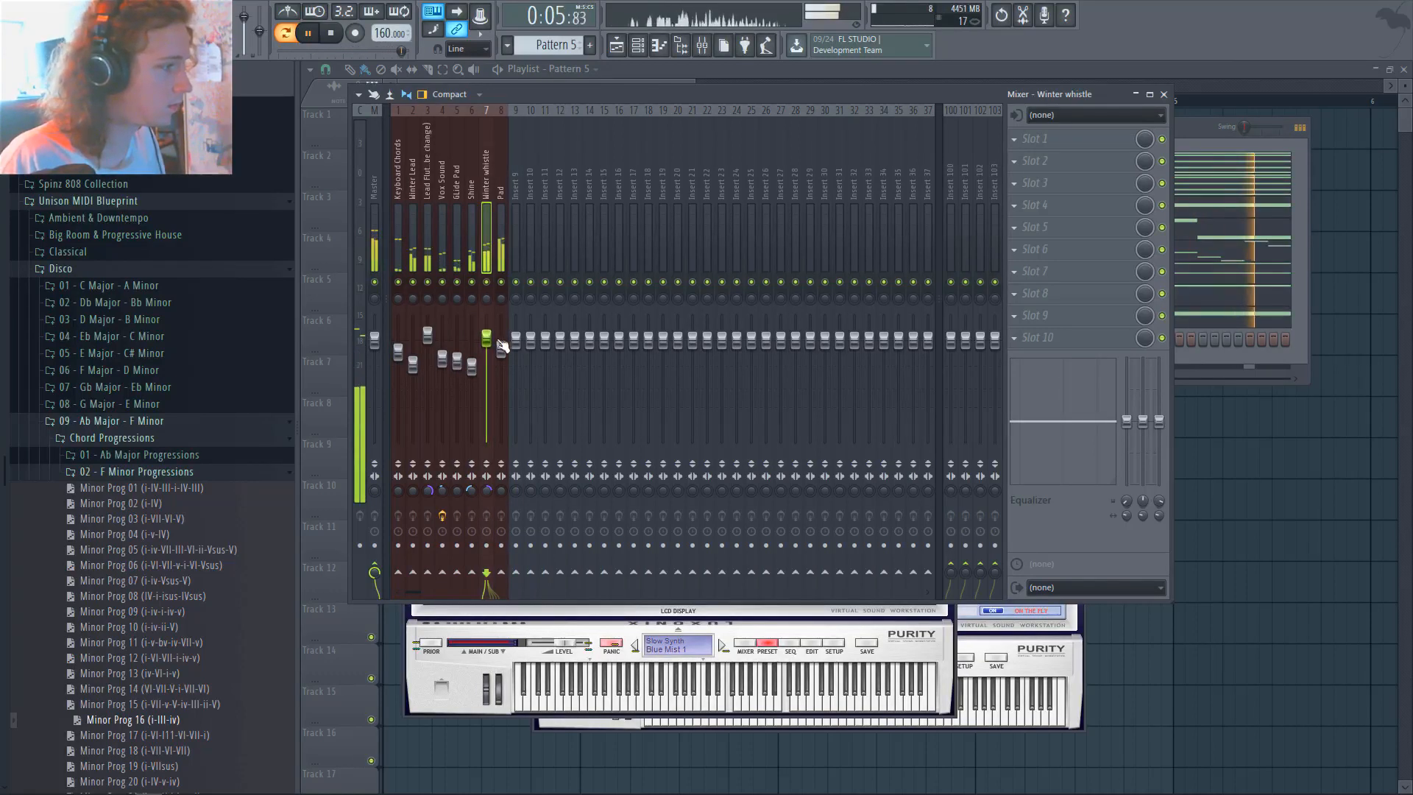
pyautogui.rightClick(472, 277)
pyautogui.click(487, 286)
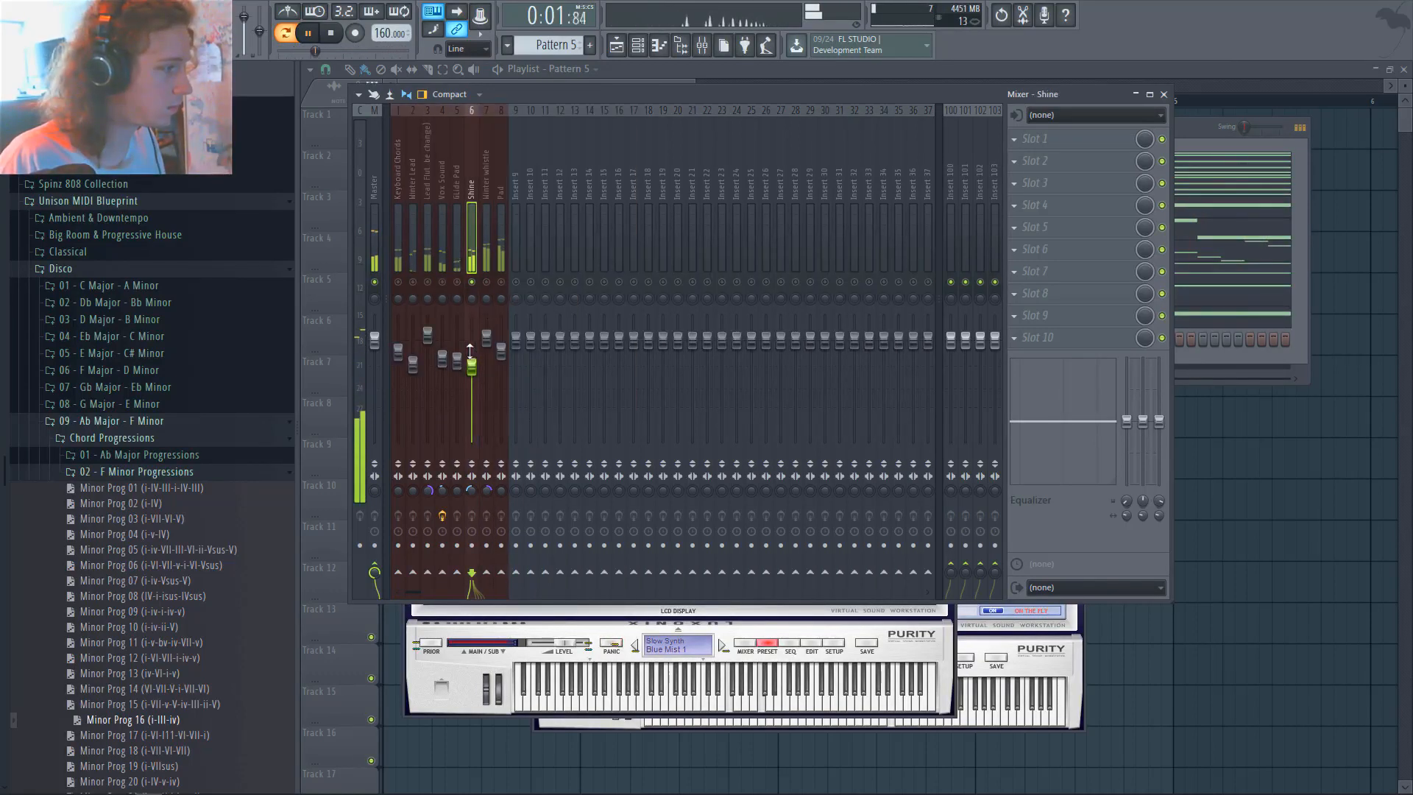
pyautogui.click(486, 282)
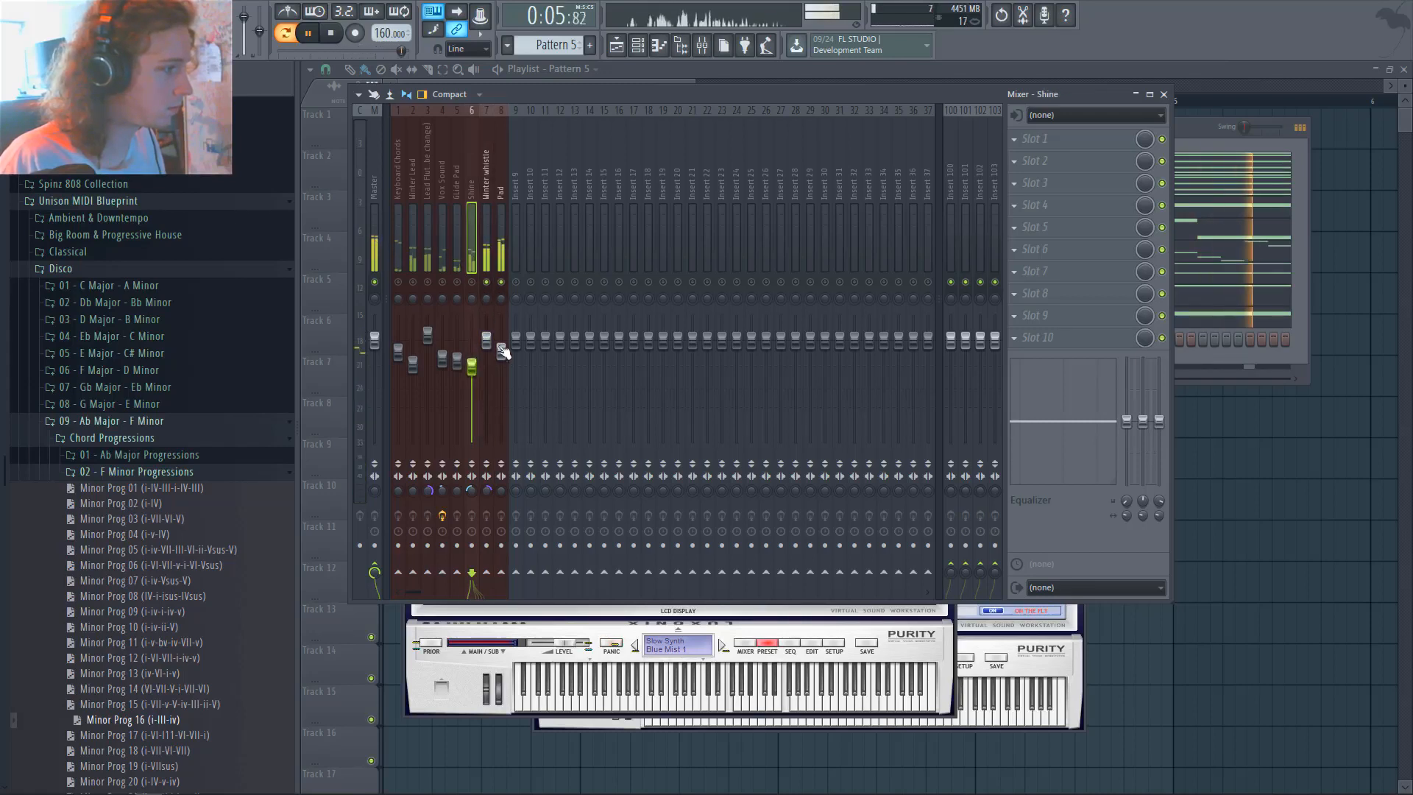
pyautogui.click(503, 351)
# Add Fruity Parametric EQ 2 to the second effect slot of the Pad track and shape its low-mid and mid bands
pyautogui.click(1019, 183)
pyautogui.moveTo(1033, 181)
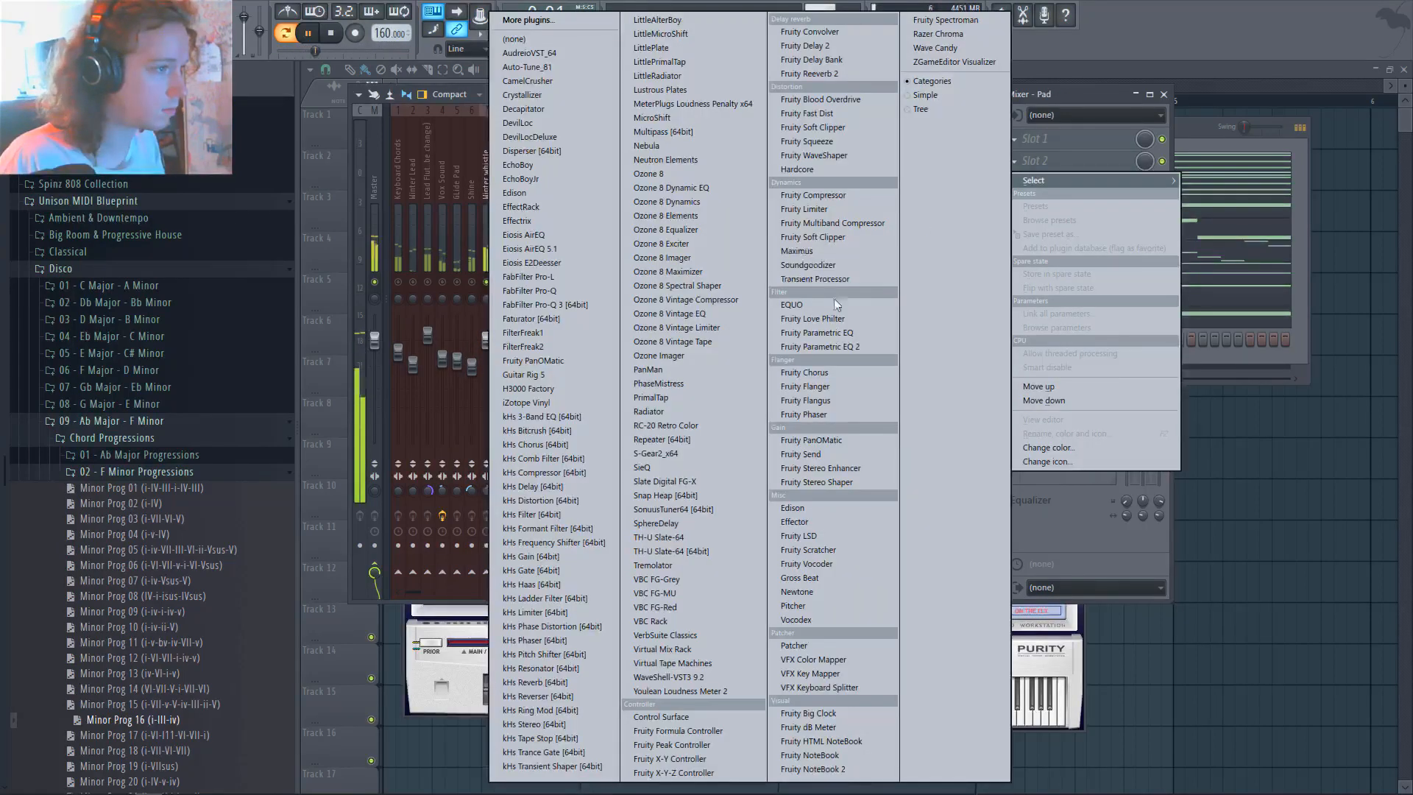
pyautogui.click(837, 346)
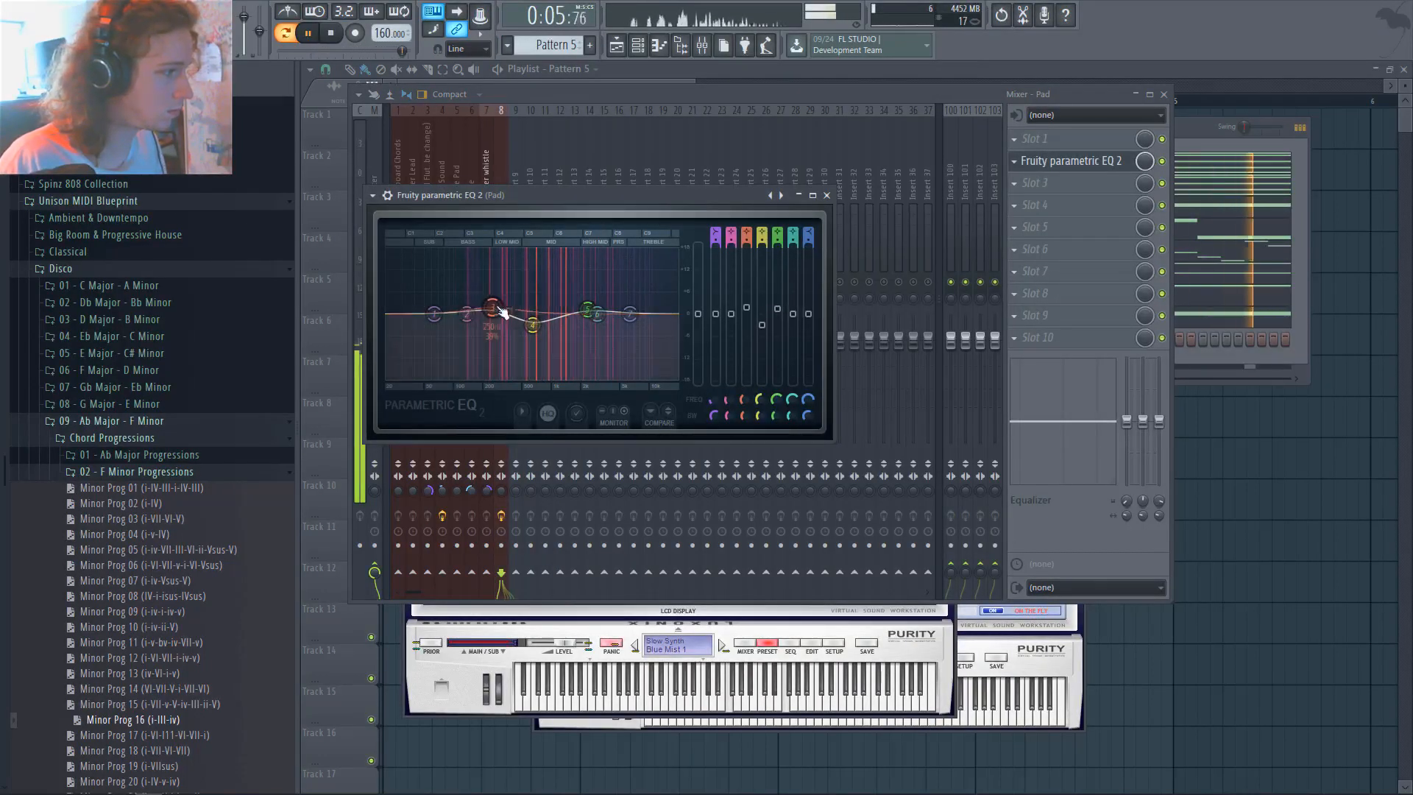
pyautogui.click(826, 195)
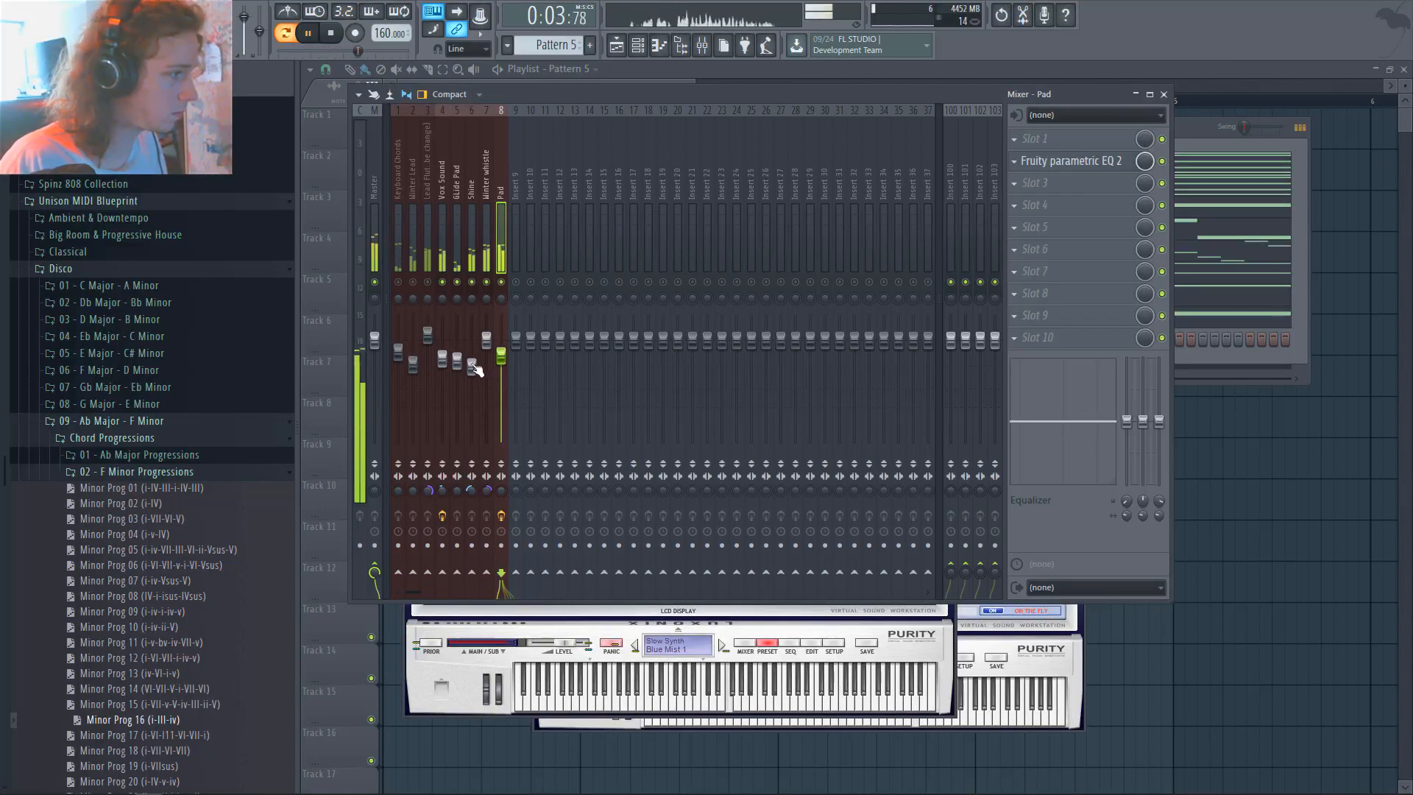
# Re-enable all mixer tracks, raise the Lead level, and slightly lower the Shine and Pad levels
pyautogui.rightClick(410, 285)
pyautogui.rightClick(410, 285)
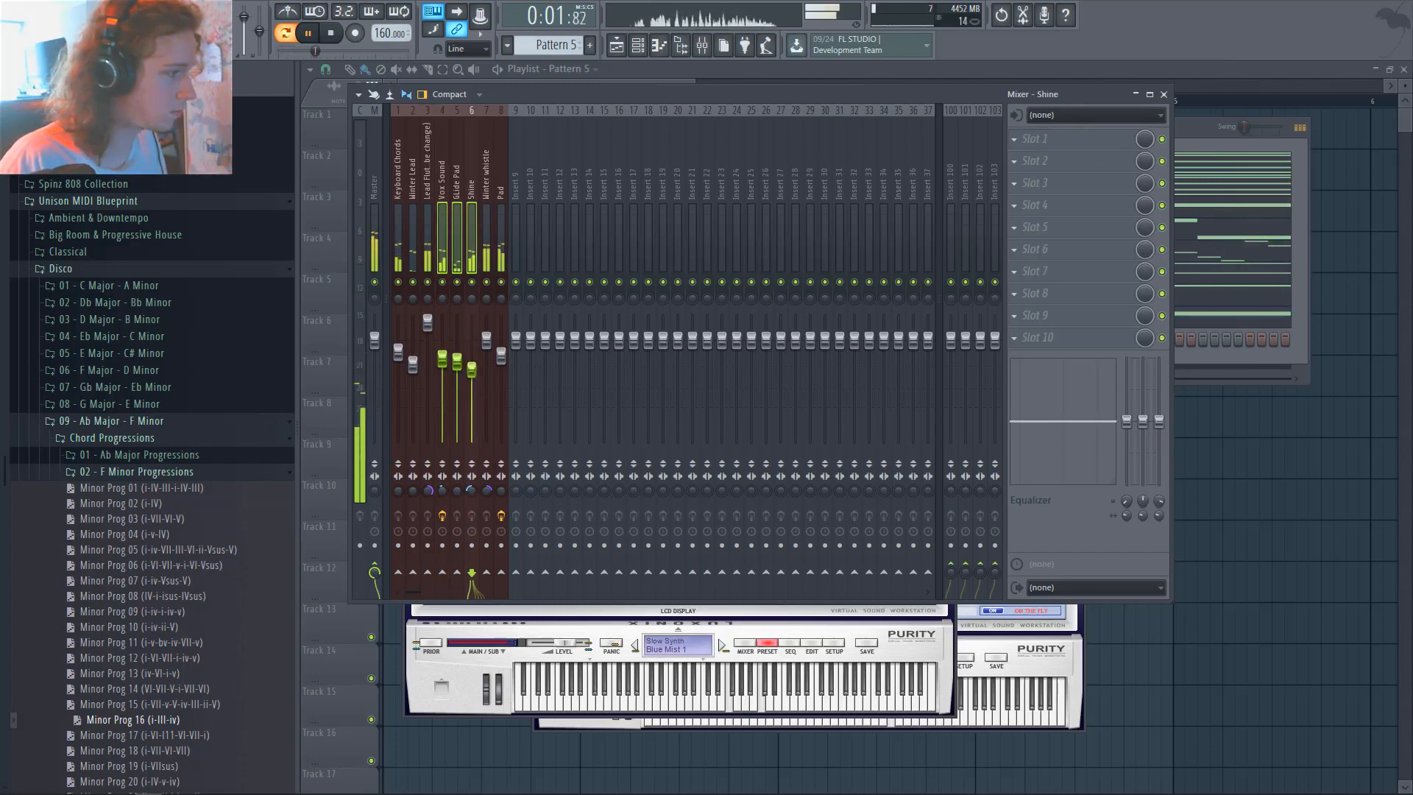
pyautogui.click(503, 281)
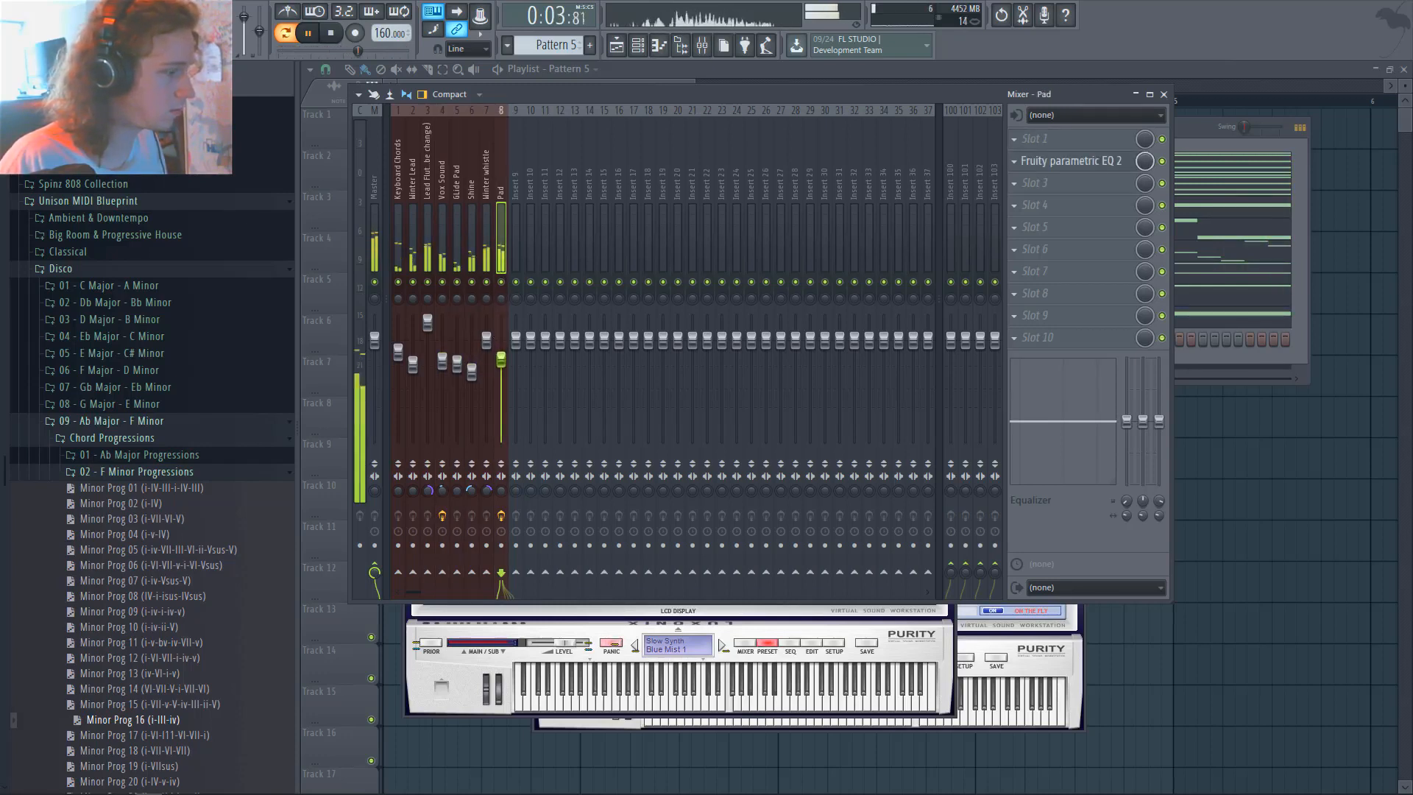
# Close the mixer, view the Keyboard Chords notes in the piano roll, and stop playback
pyautogui.click(1164, 95)
pyautogui.click(1195, 159)
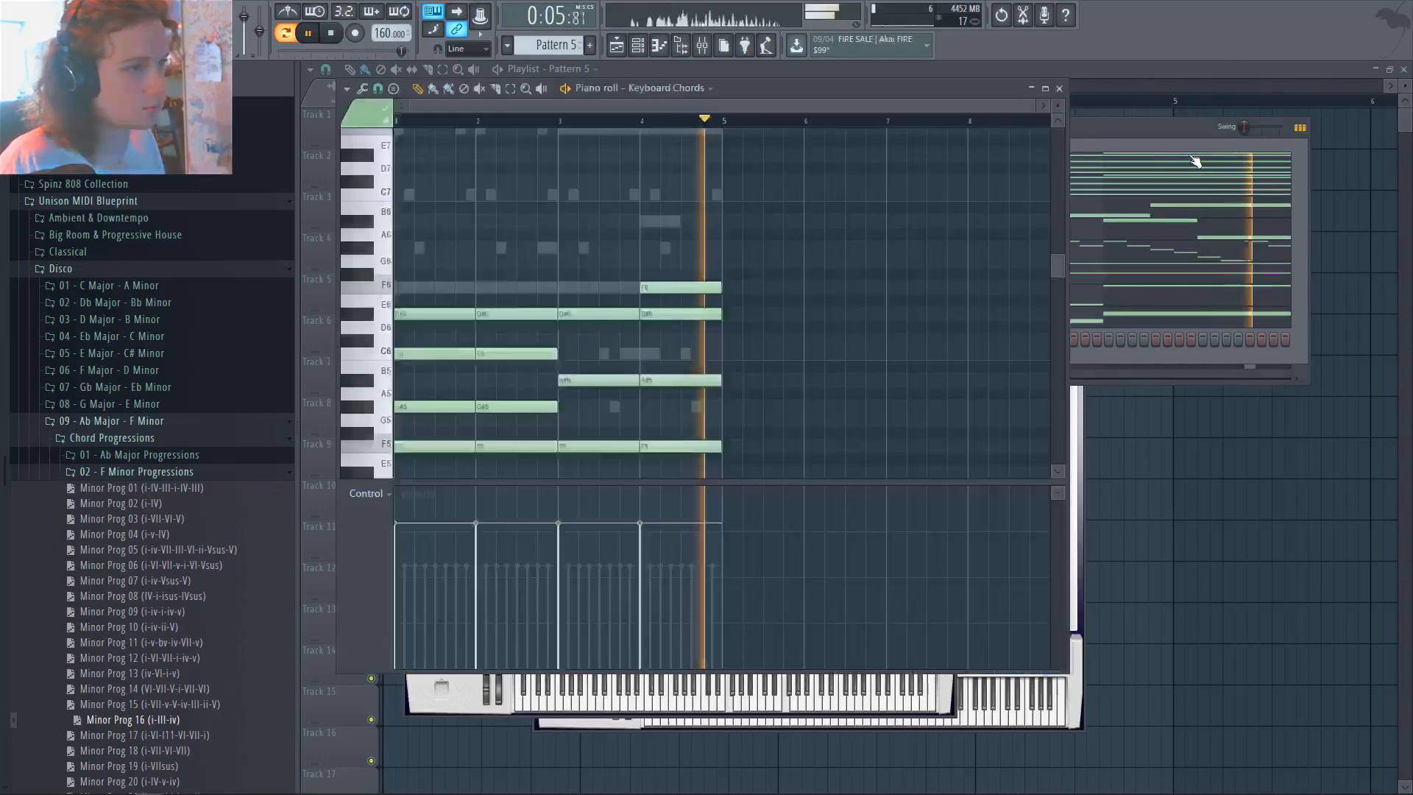
pyautogui.click(1189, 135)
pyautogui.press('space')
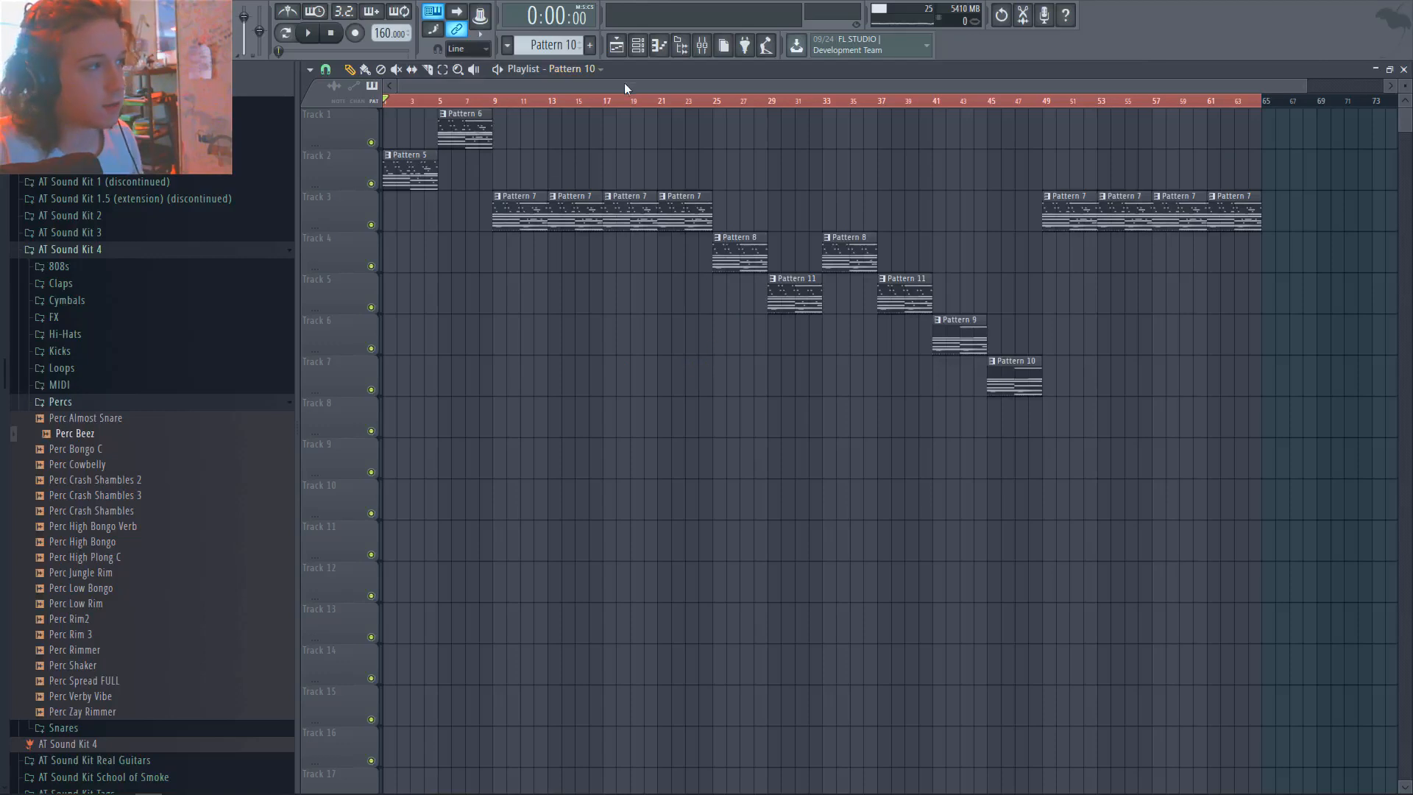
# Review the melody and drum channels of Pattern 10 in the channel rack
pyautogui.click(690, 51)
pyautogui.click(656, 48)
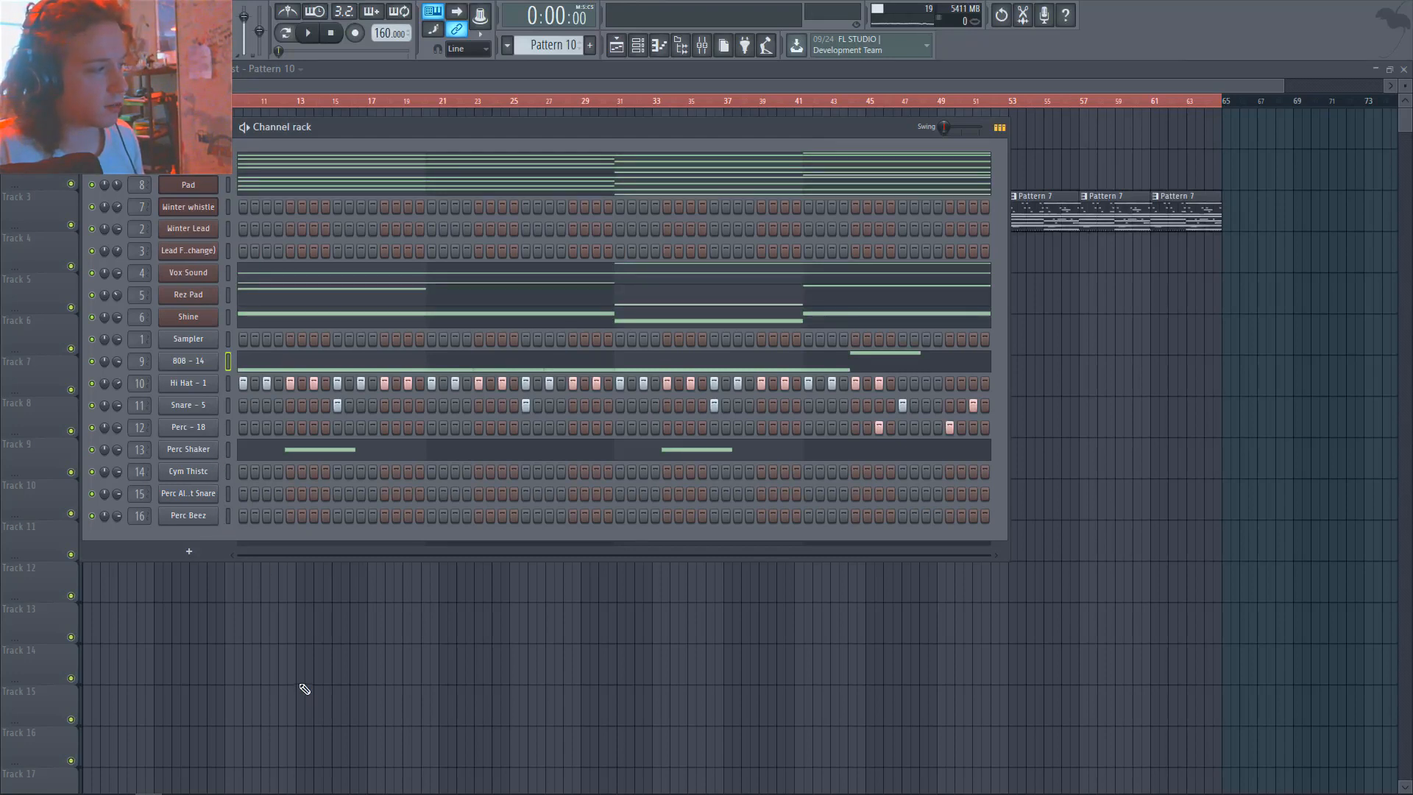
pyautogui.press('F6')
# Examine the effects and levels on the melody tracks in the mixer, including Lead, Keyboard Chords and Pad
pyautogui.click(702, 45)
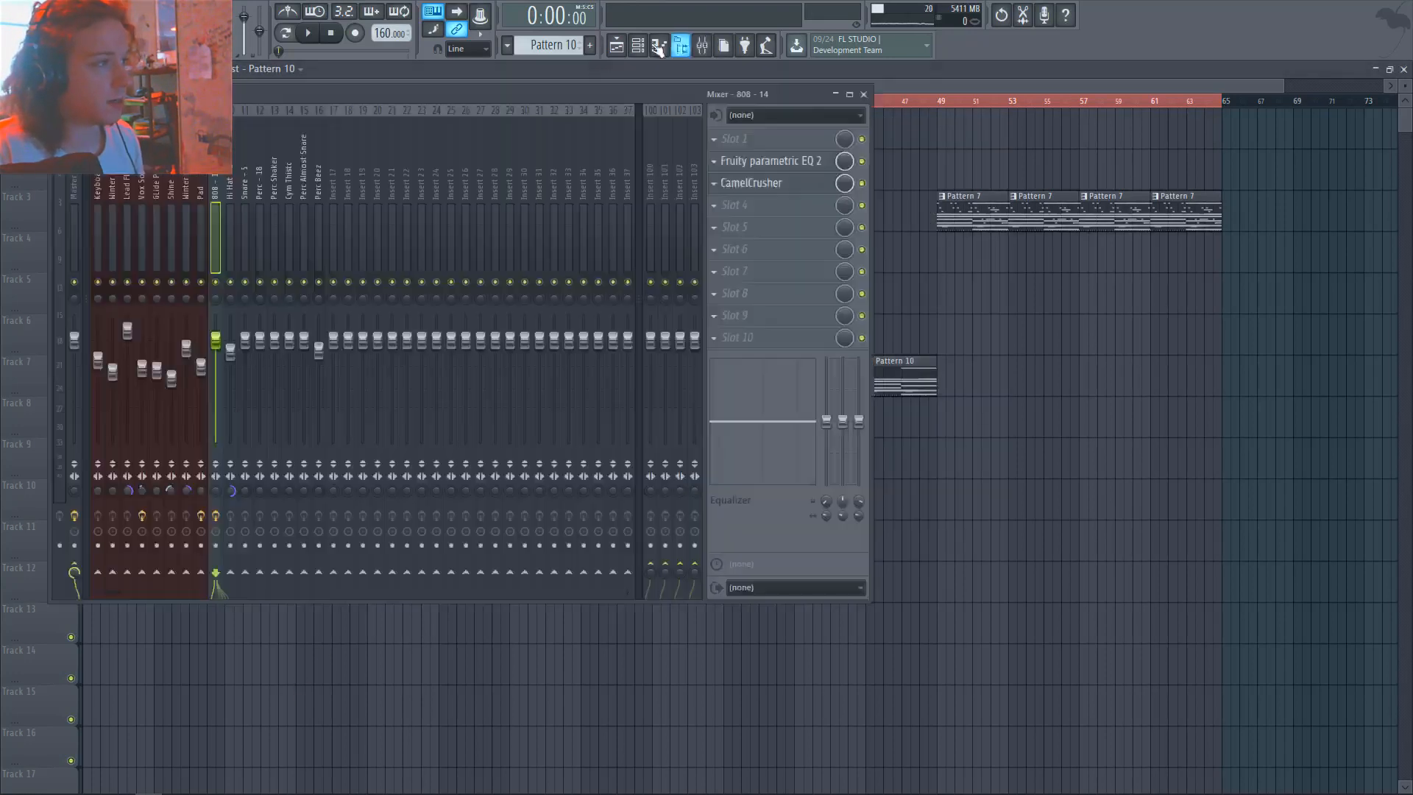
pyautogui.click(127, 222)
pyautogui.click(113, 222)
pyautogui.click(100, 221)
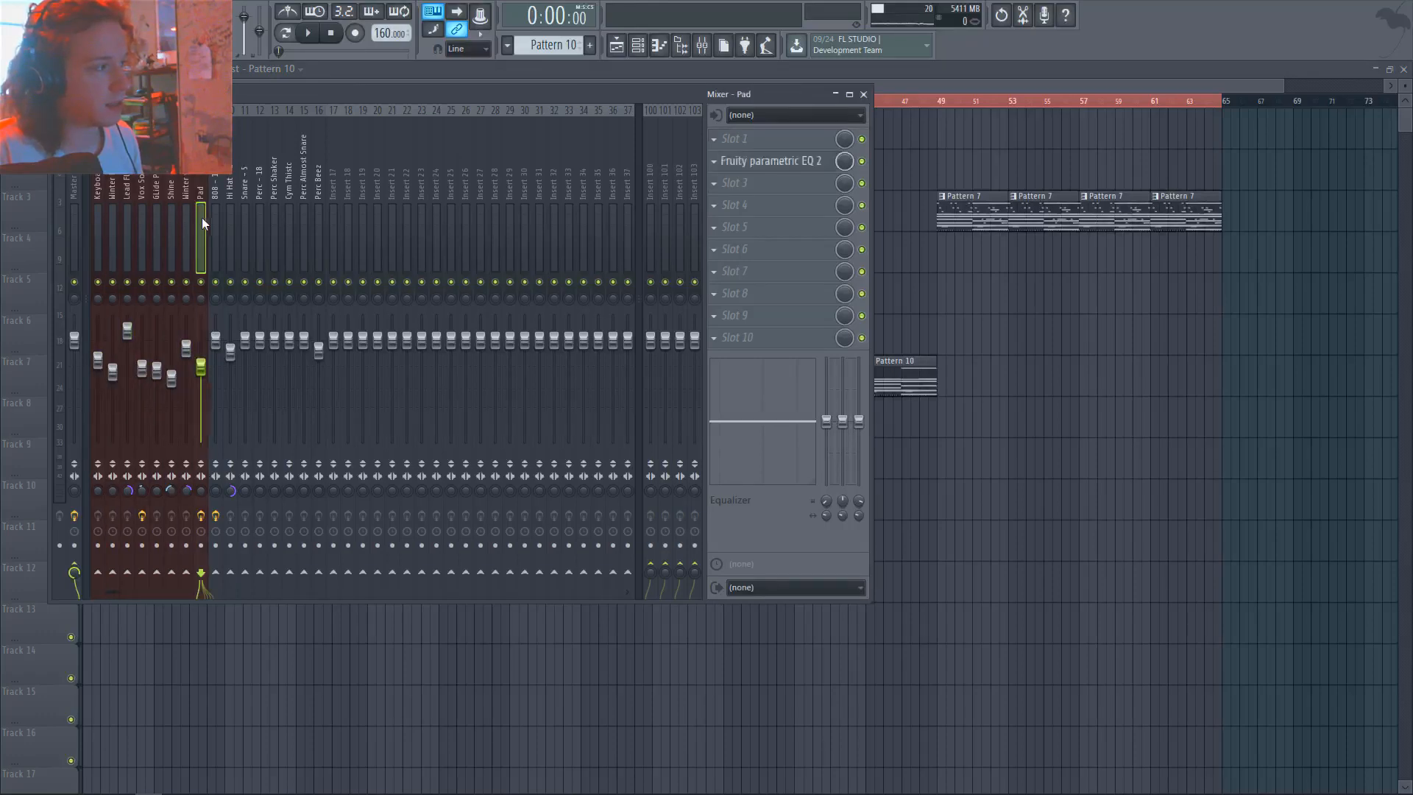
pyautogui.click(127, 221)
pyautogui.click(101, 227)
# Examine the effect chains on the 808, percussion, snare and Master mixer tracks, and close the mixer
pyautogui.click(216, 224)
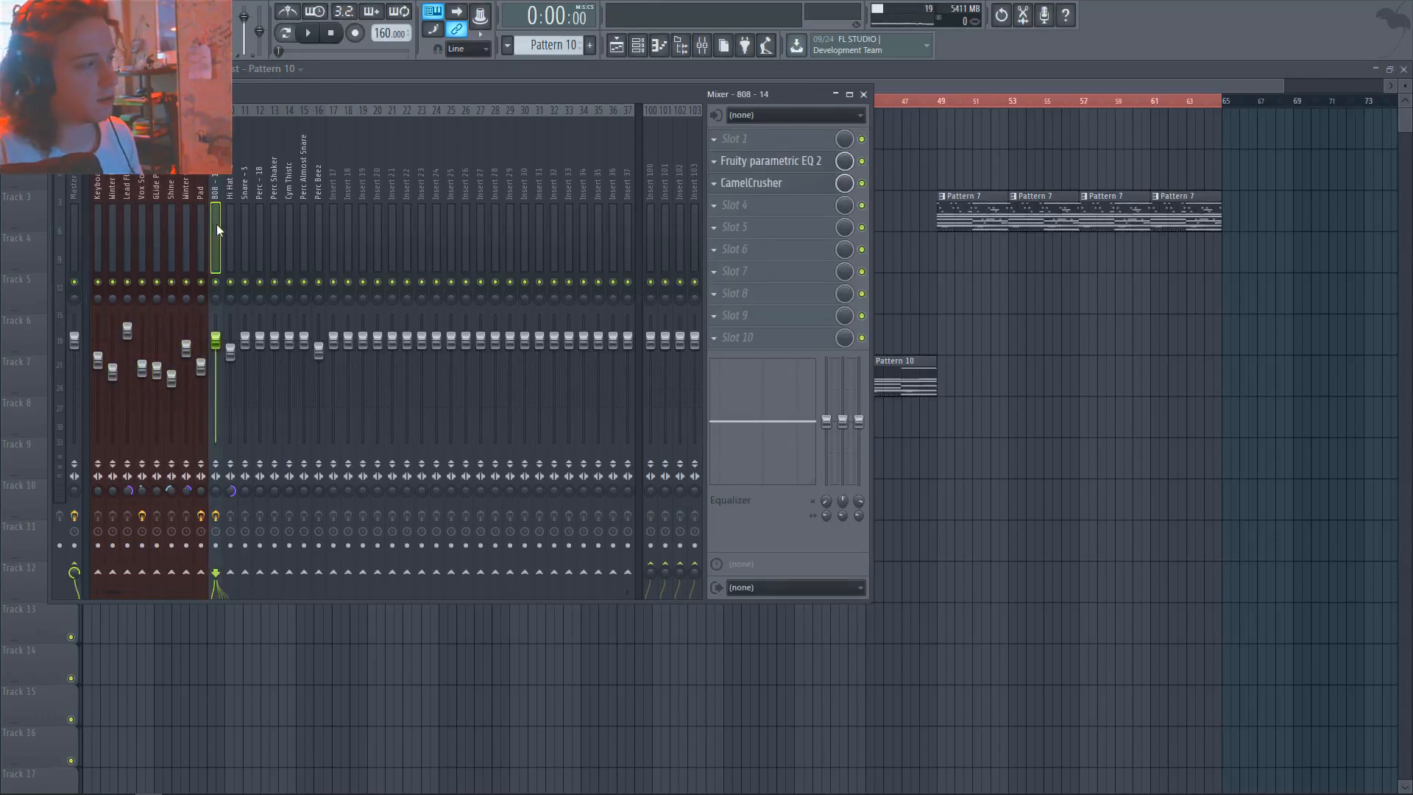
pyautogui.click(288, 223)
pyautogui.click(216, 228)
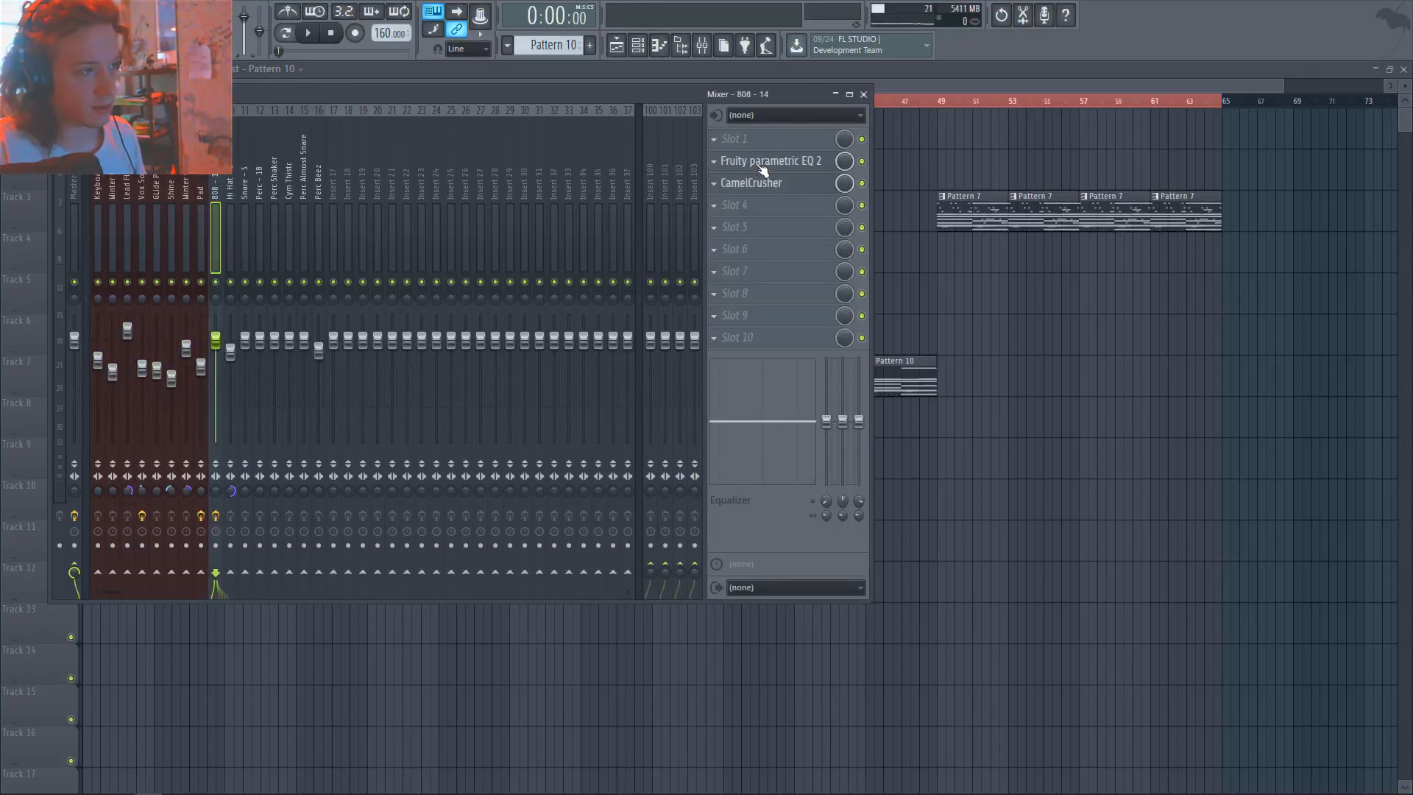
pyautogui.click(317, 233)
pyautogui.click(242, 237)
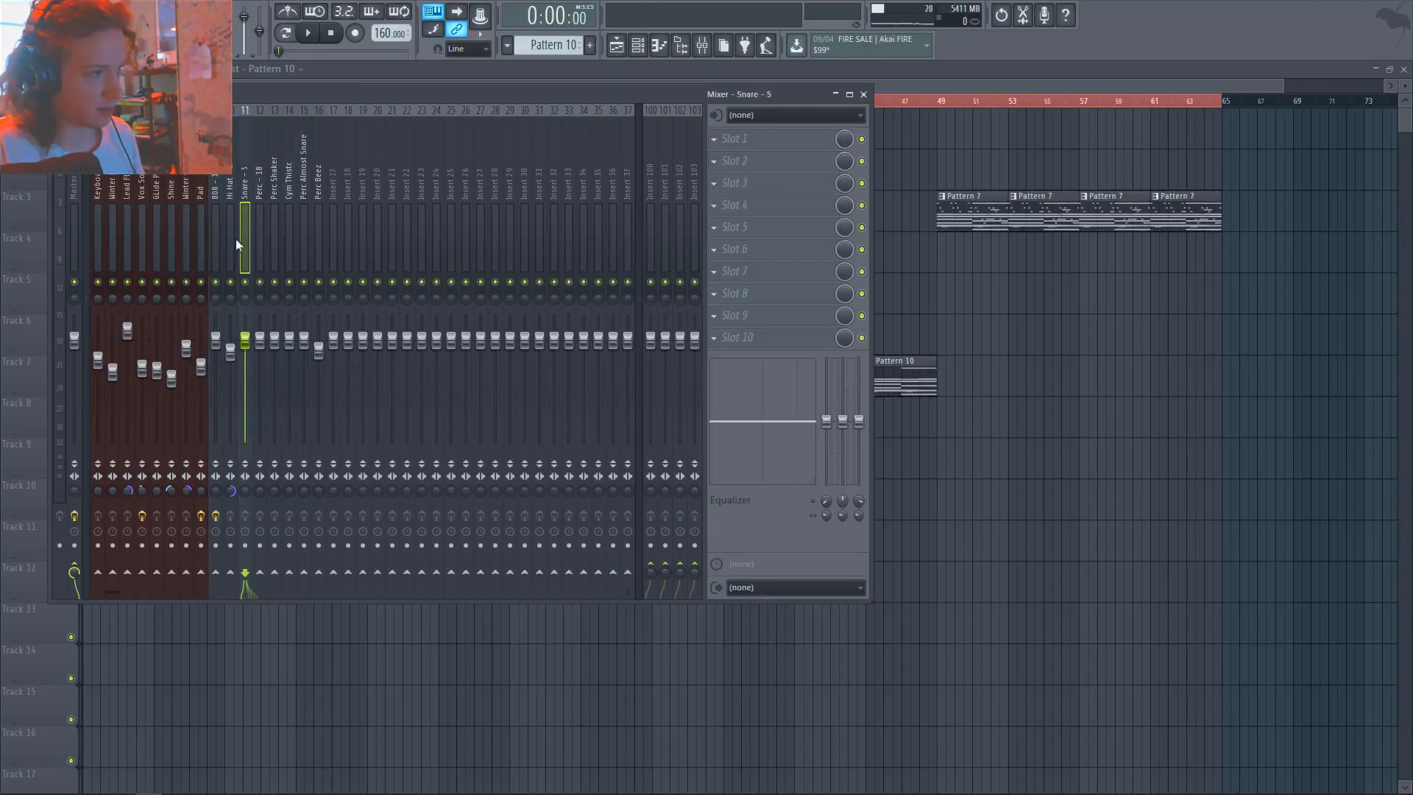
pyautogui.click(98, 237)
pyautogui.click(73, 227)
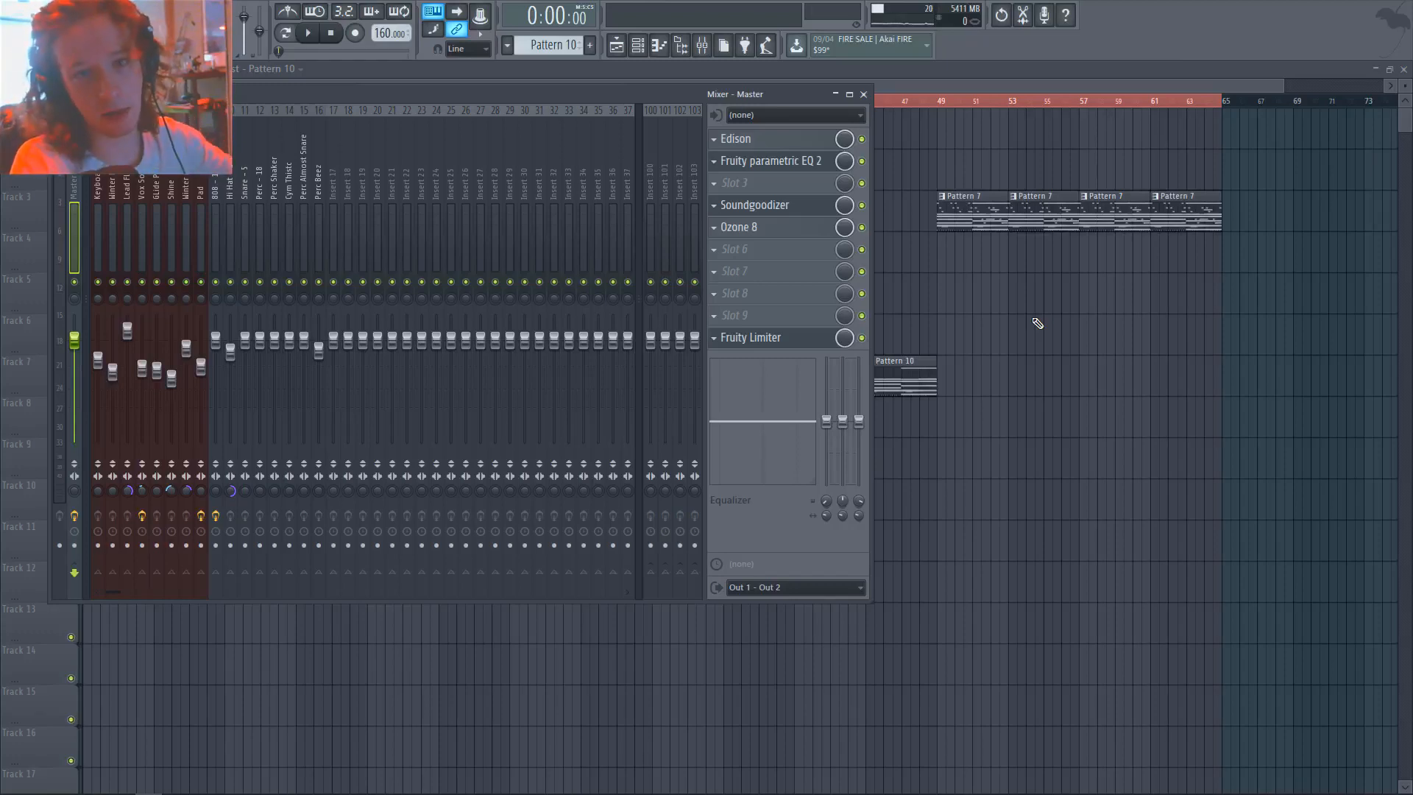
pyautogui.click(863, 94)
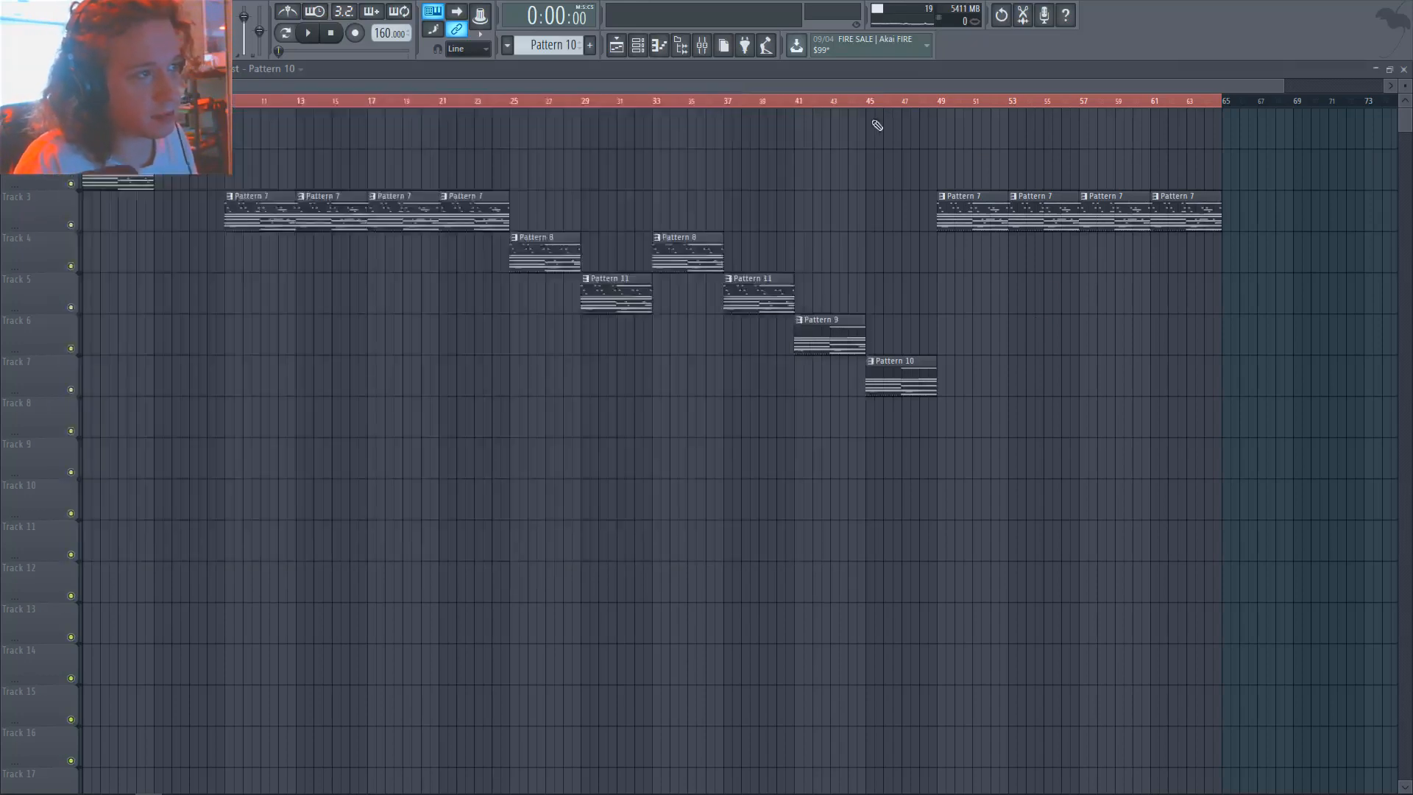
# Select all pattern clips in the playlist, play the arrangement from the start, and clear the selection
pyautogui.hotkey('ctrl', 'a')
pyautogui.press('space')
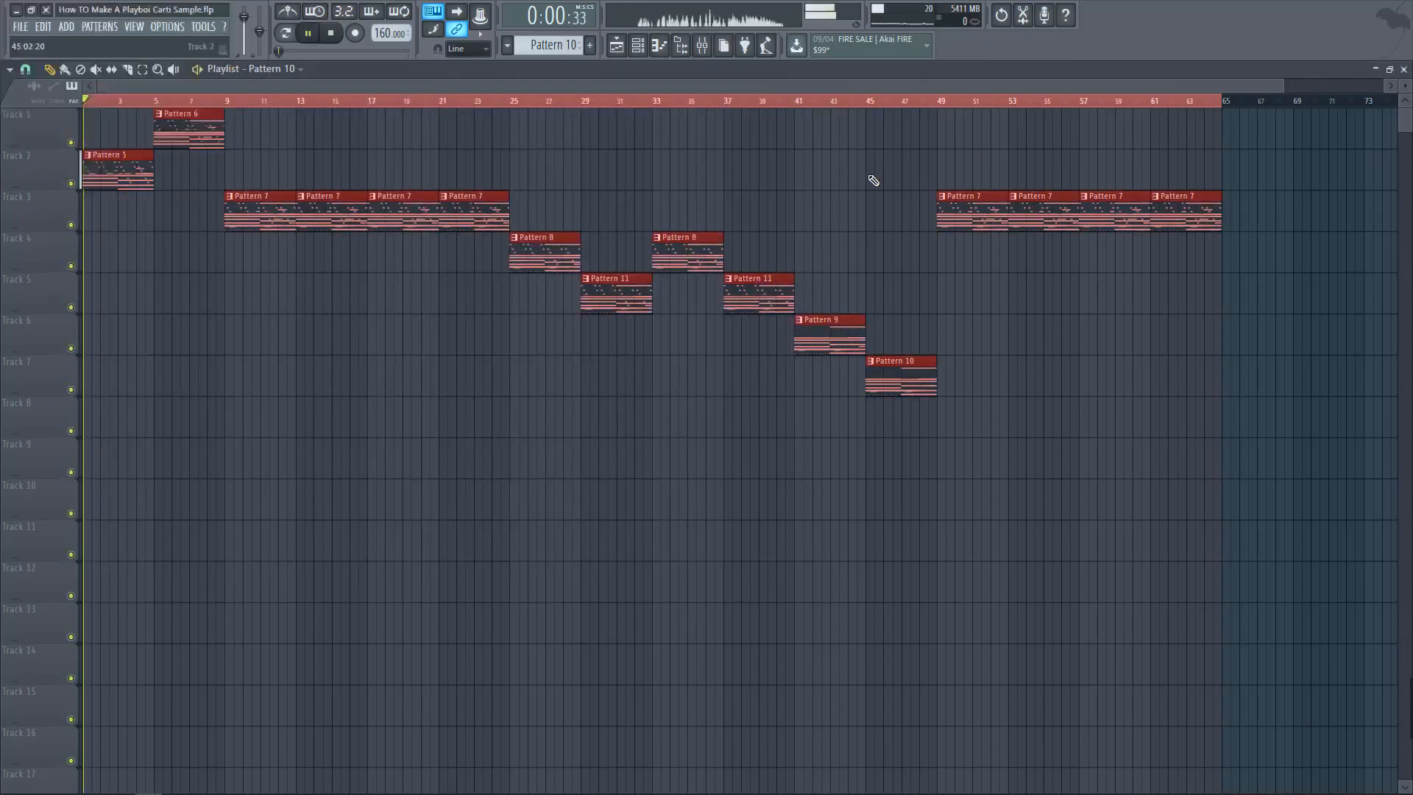
pyautogui.rightClick(761, 171)
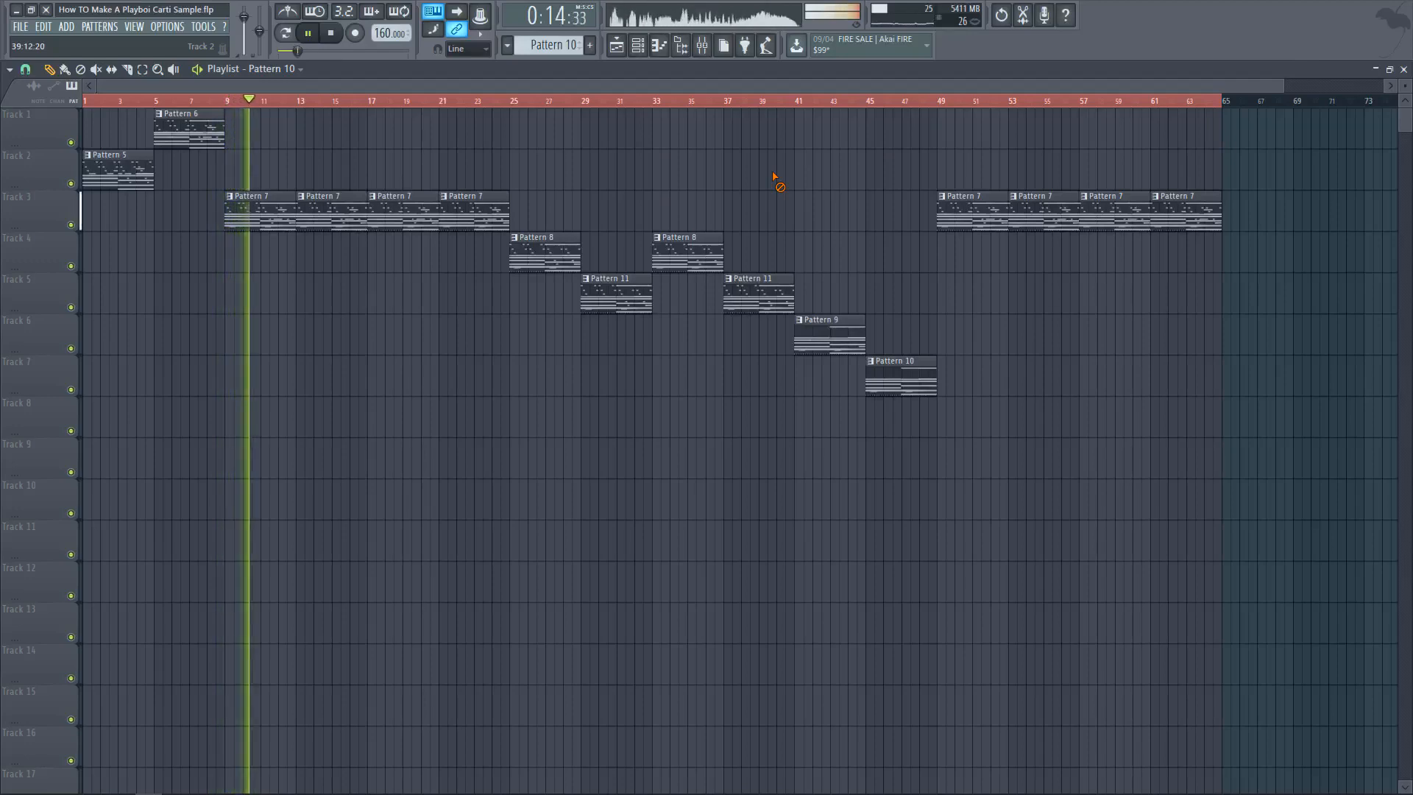
# Review Pattern 7's Keyboard Chords notes and its channel rack layout while the arrangement plays
pyautogui.click(637, 45)
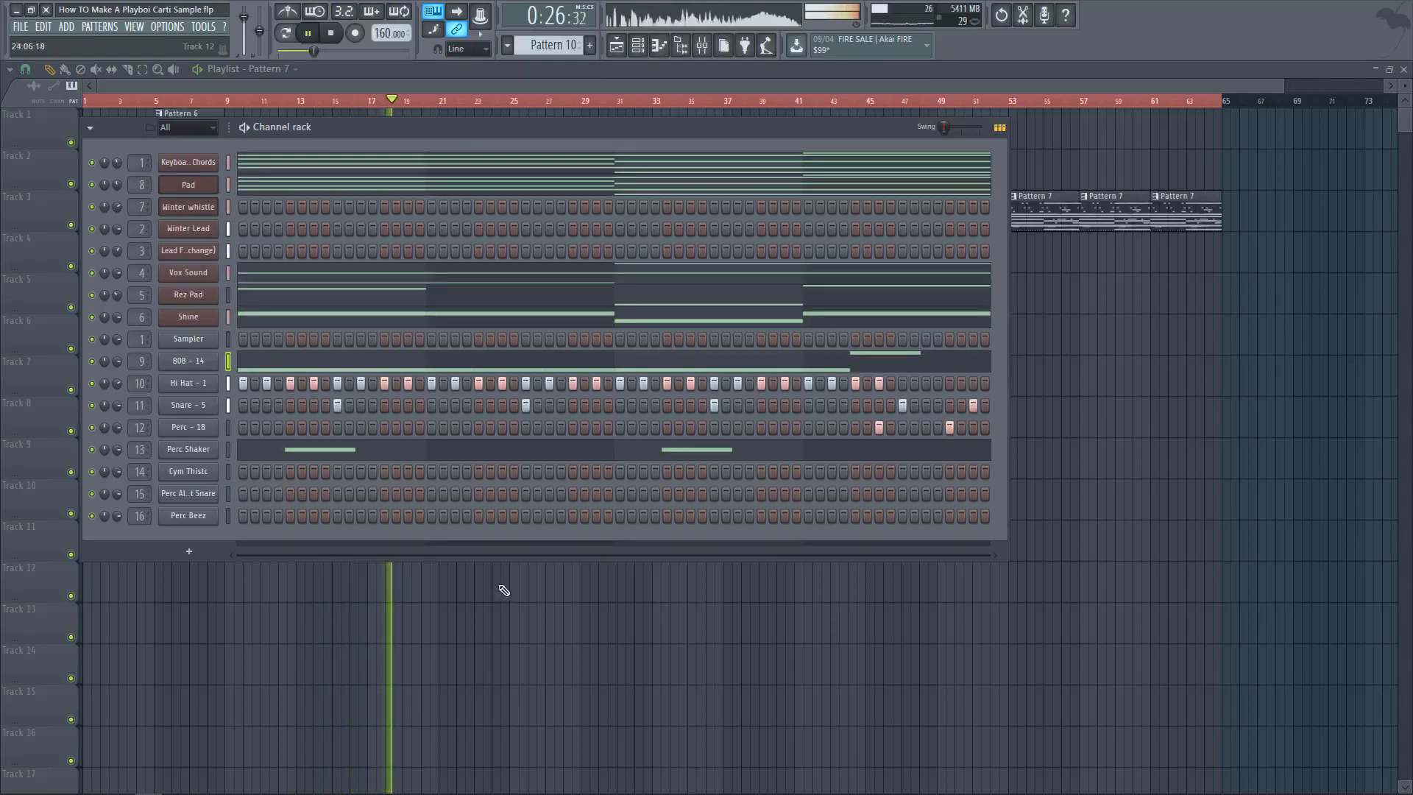
pyautogui.press('F6')
pyautogui.doubleClick(412, 222)
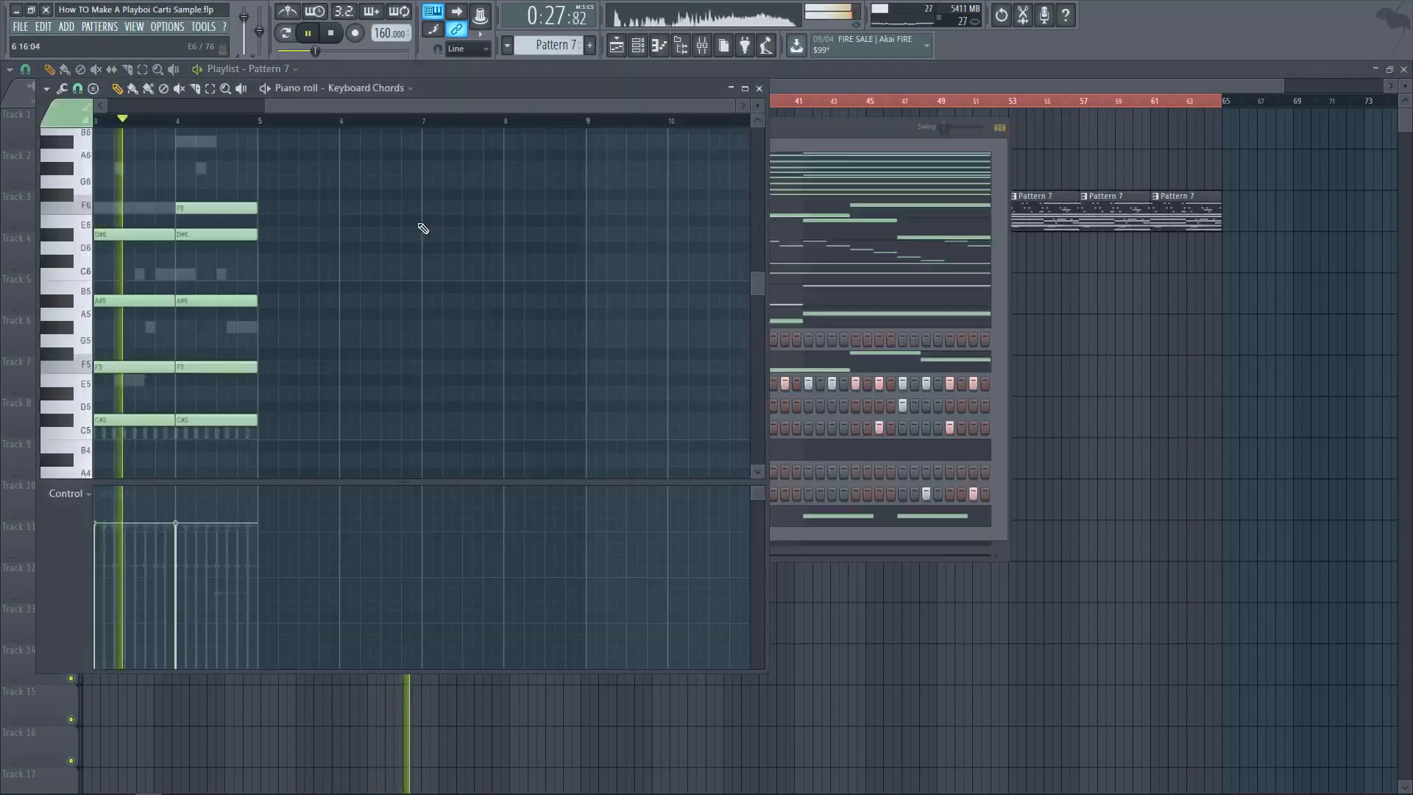
pyautogui.click(795, 123)
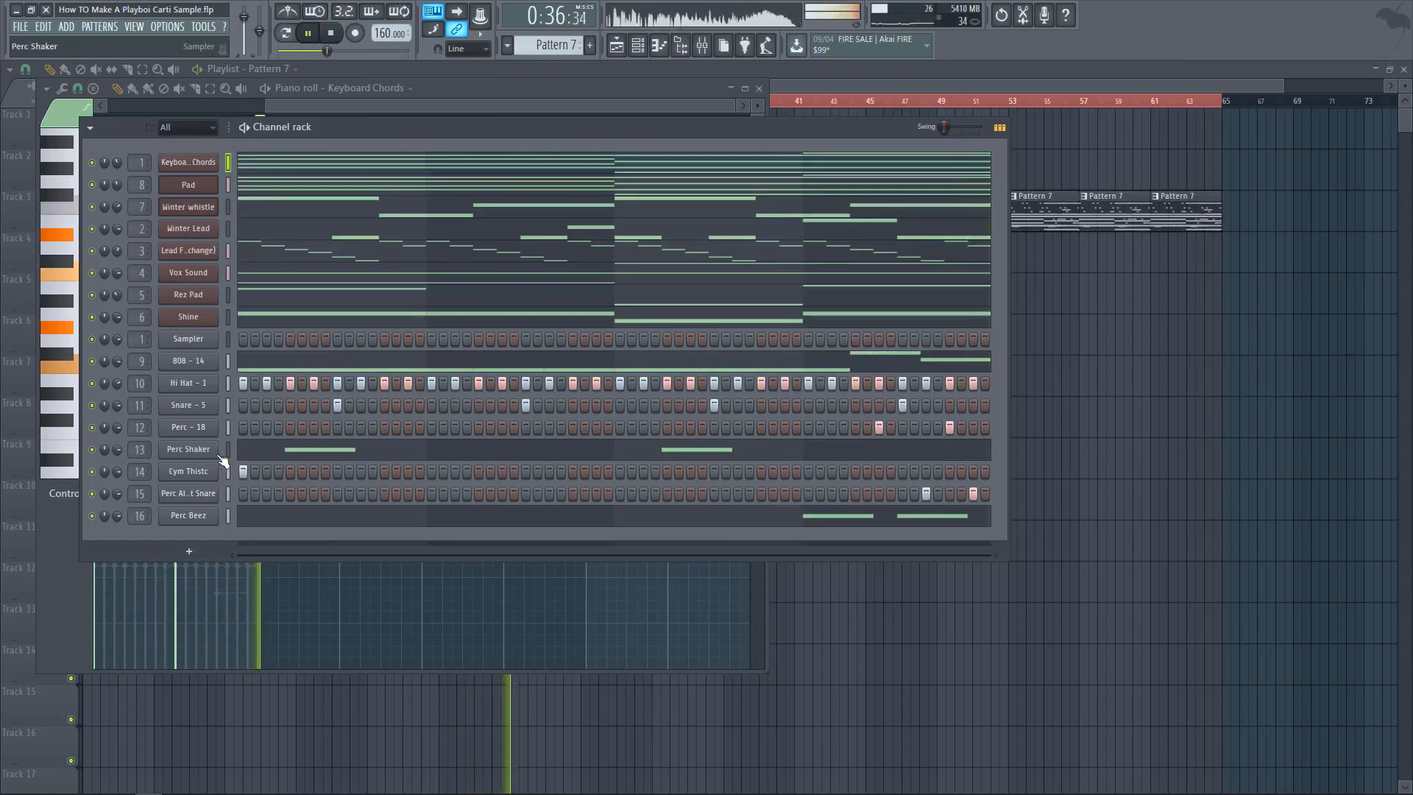
# Return to the playlist and shorten the first Pattern 11 clip at bar 29 to a length of 3:08:00
pyautogui.rightClick(1093, 426)
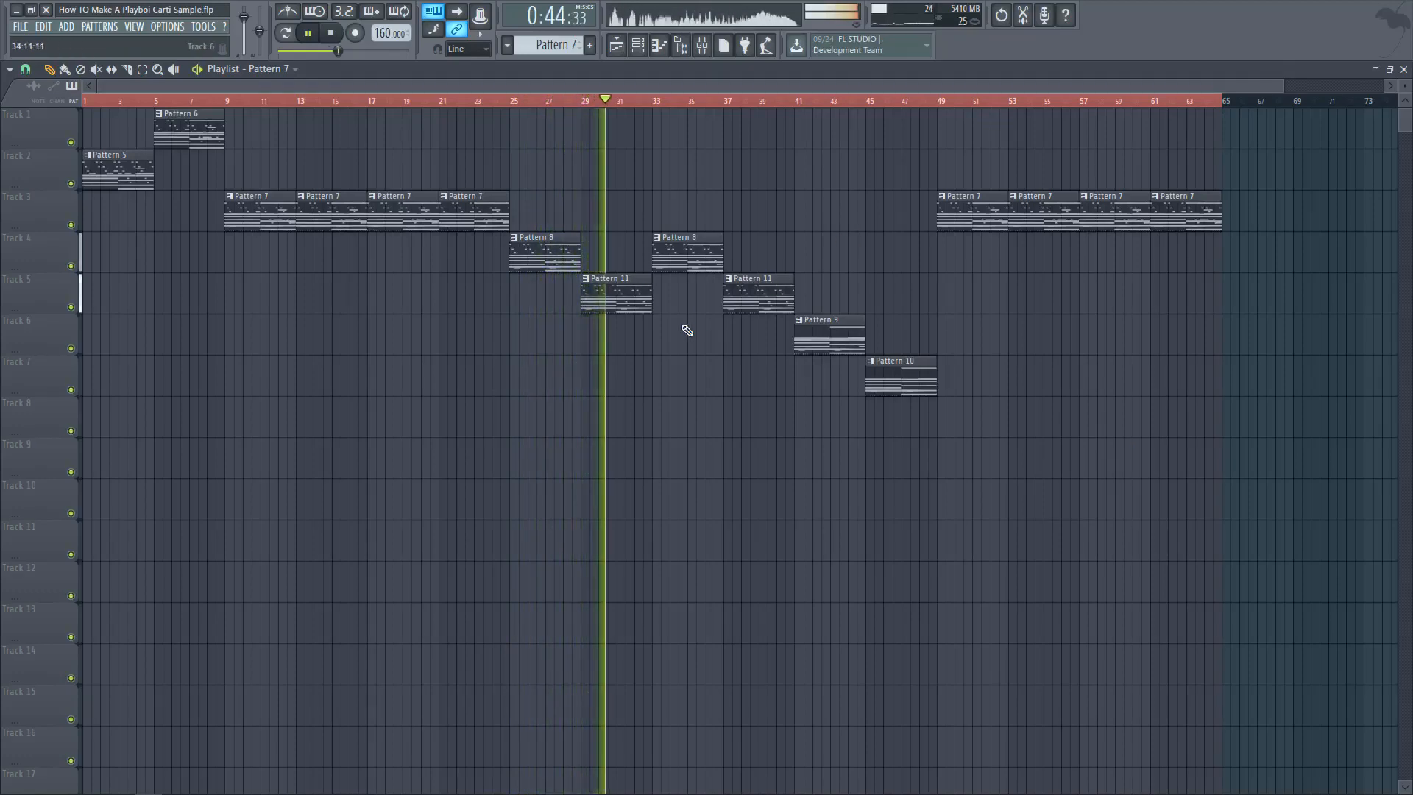
pyautogui.moveTo(650, 293); pyautogui.dragTo(643, 297)
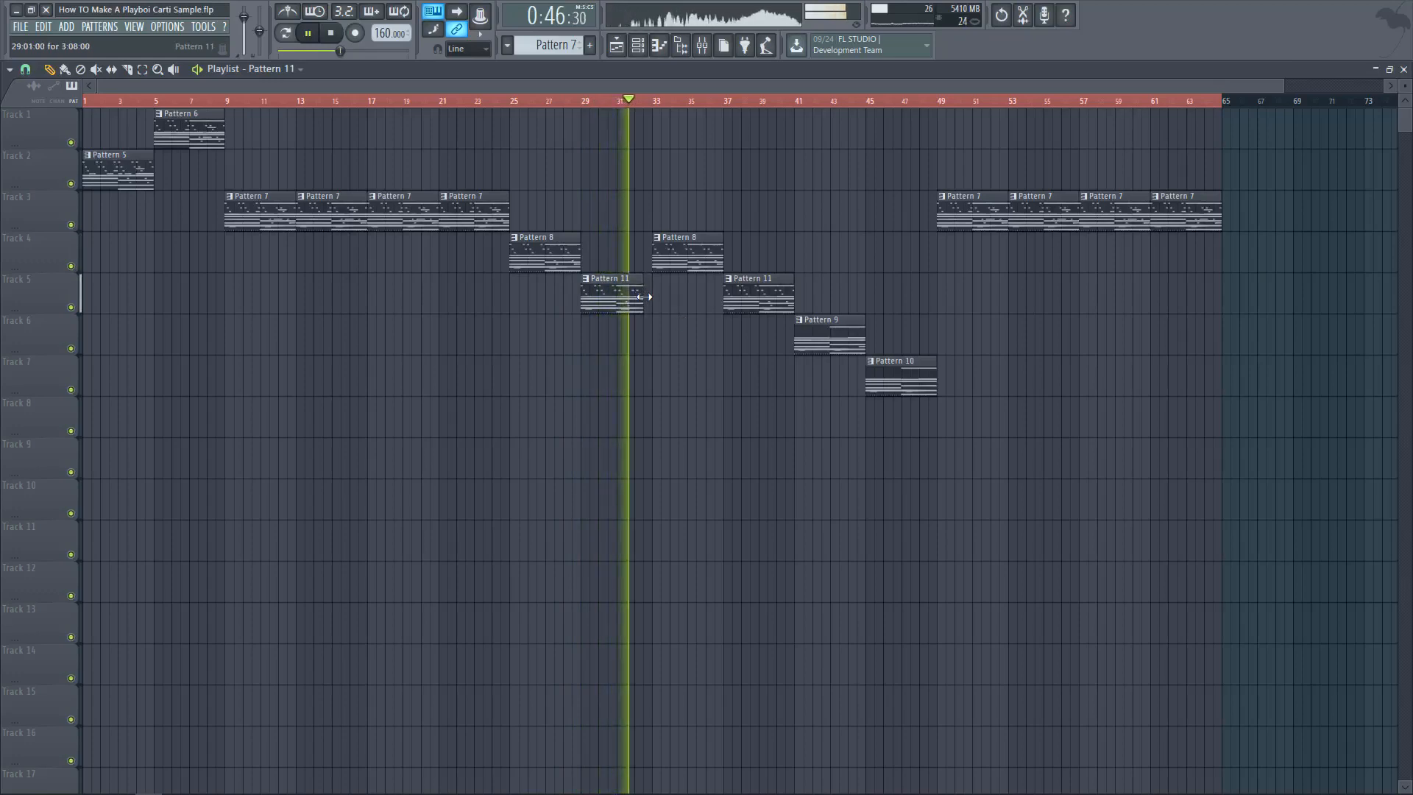